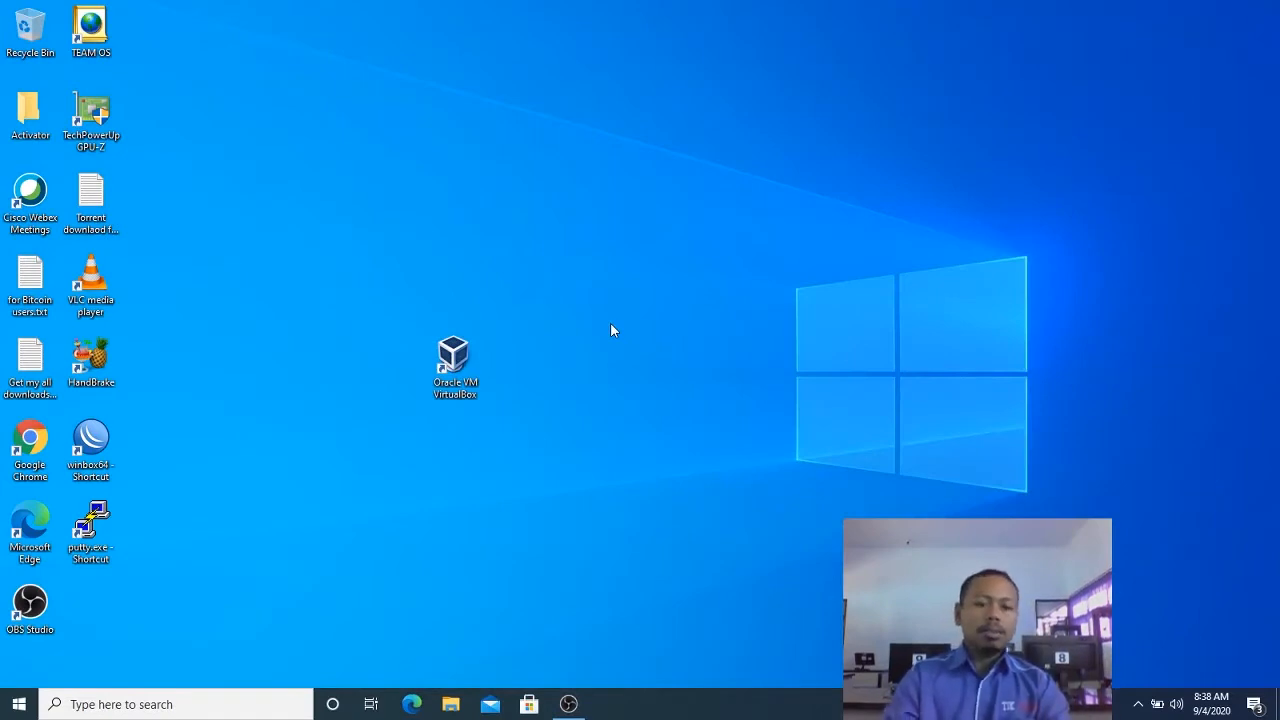
Open Google Chrome from the desktop.
{"action": "left_click", "coordinate": [30, 445]}
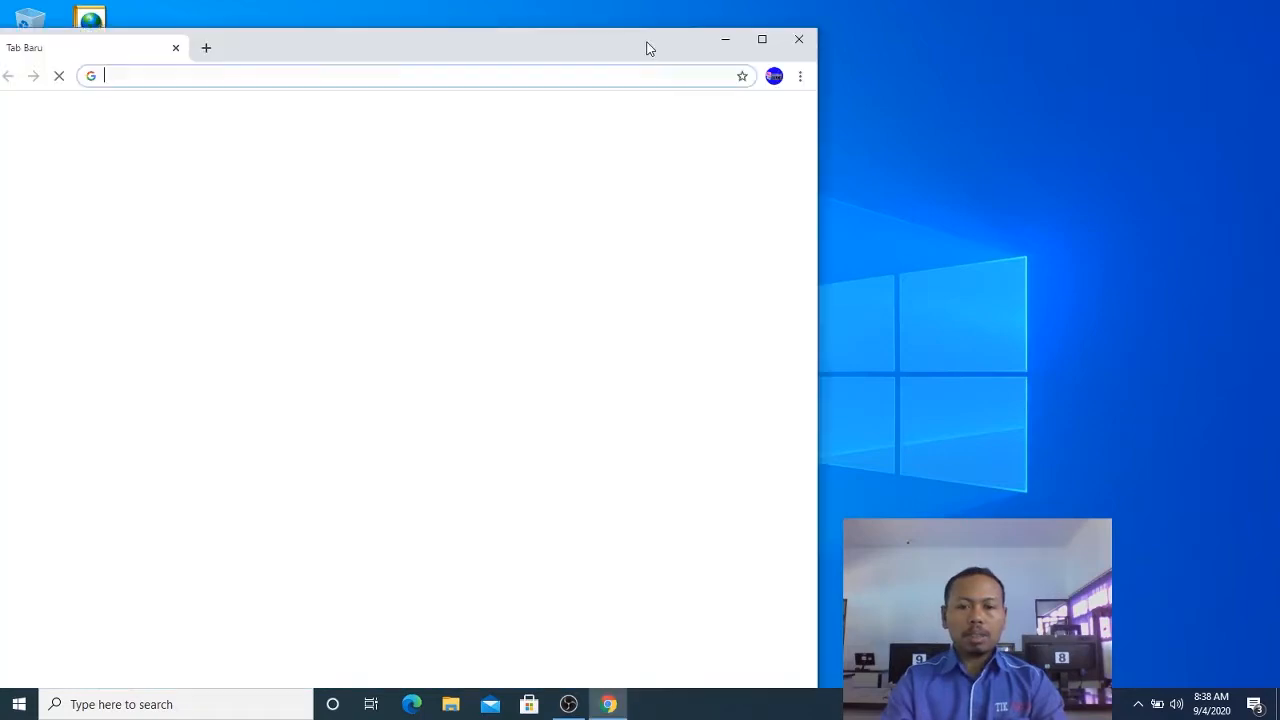
{"action": "double_click", "coordinate": [647, 43]}
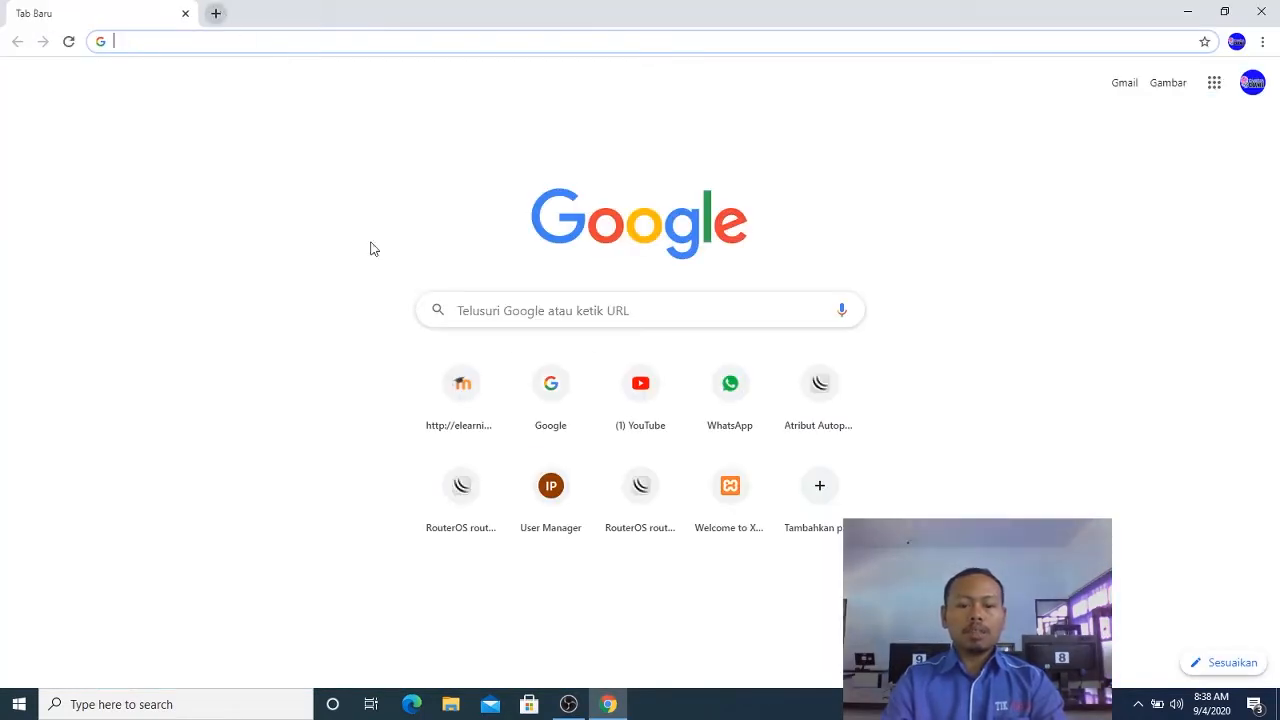
Check the VirtualBox installer and the Ubuntu Server ISO in the Downloads folder in File Explorer, and minimize the window.
{"action": "left_click", "coordinate": [452, 704]}
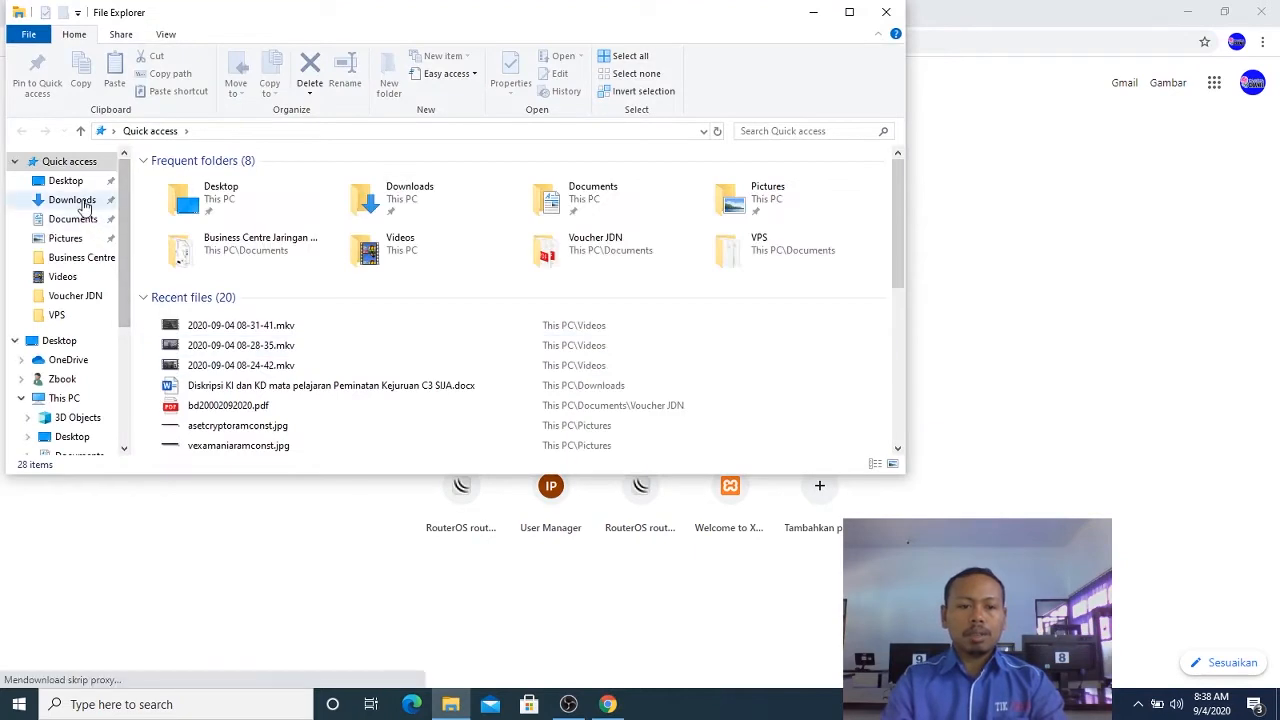
{"action": "left_click", "coordinate": [106, 200]}
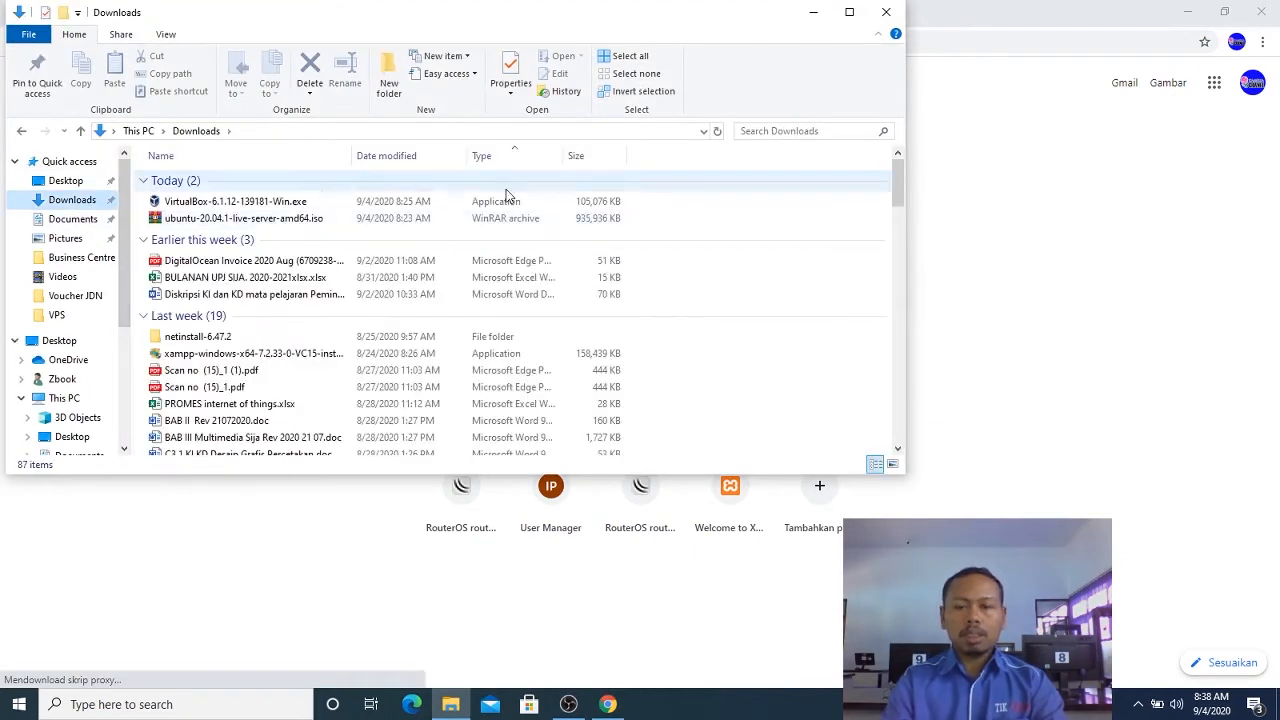
{"action": "left_click", "coordinate": [257, 218]}
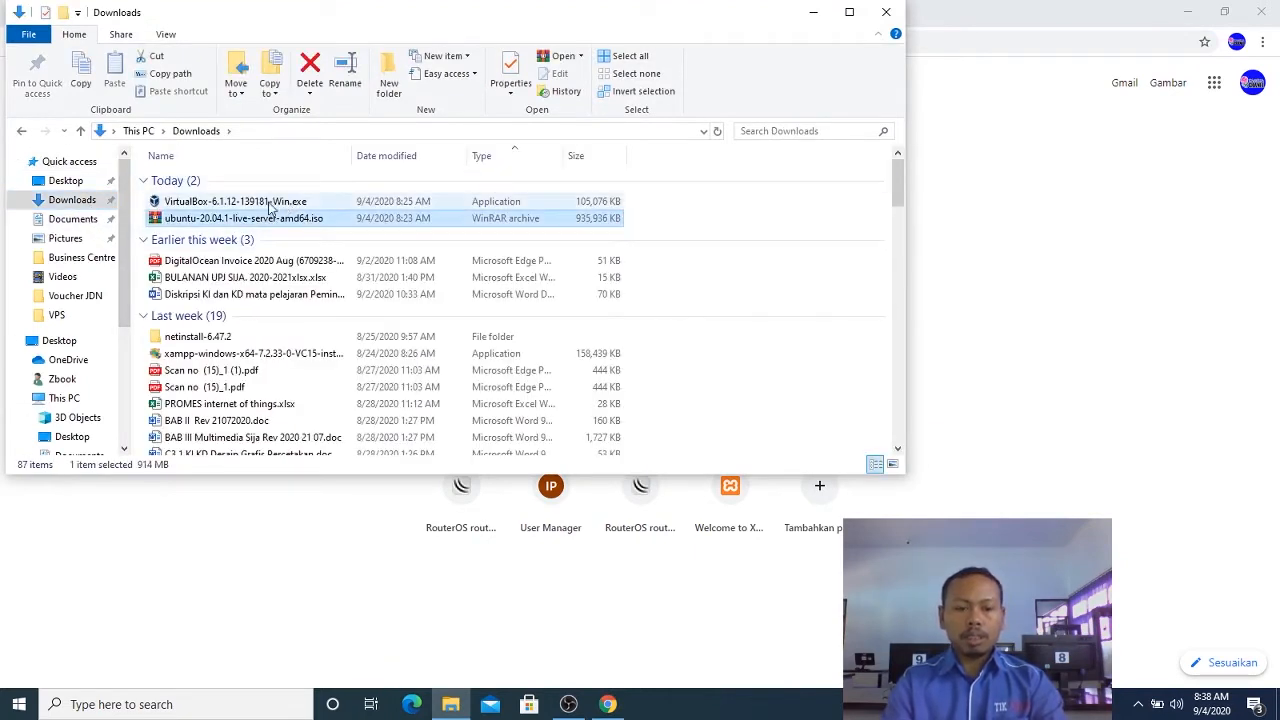
{"action": "left_click", "coordinate": [264, 204]}
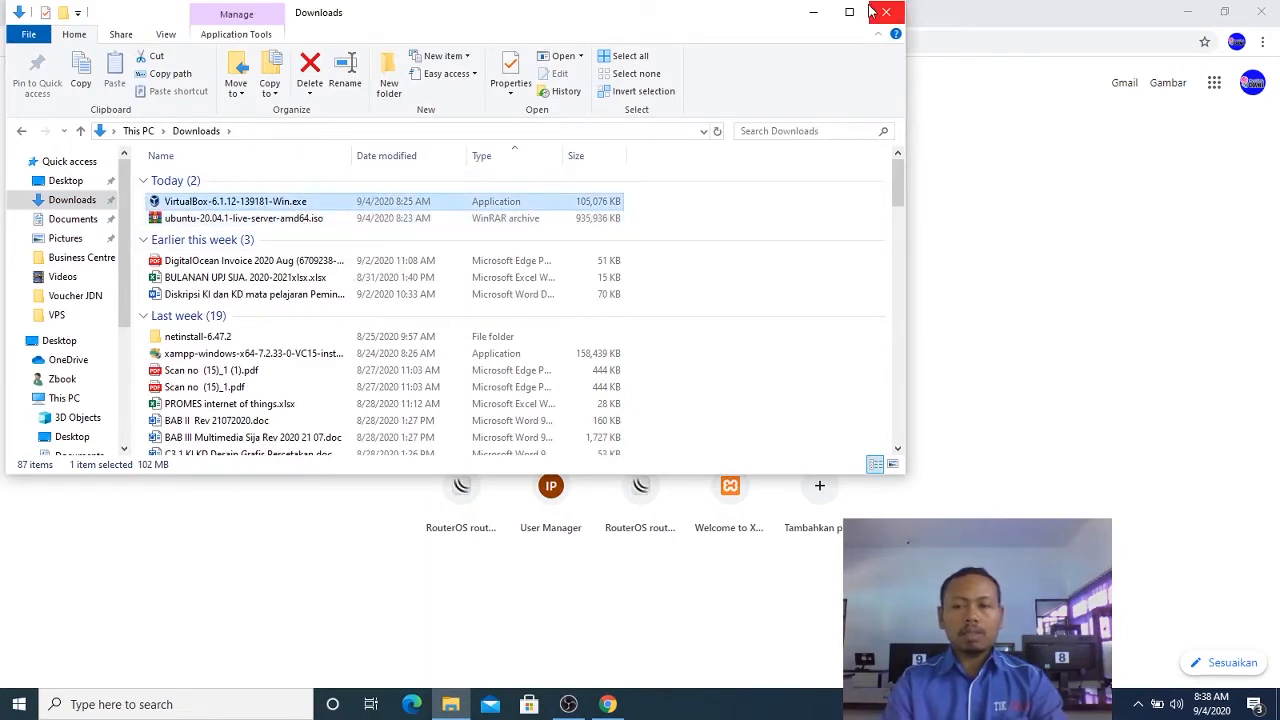
{"action": "left_click", "coordinate": [813, 11]}
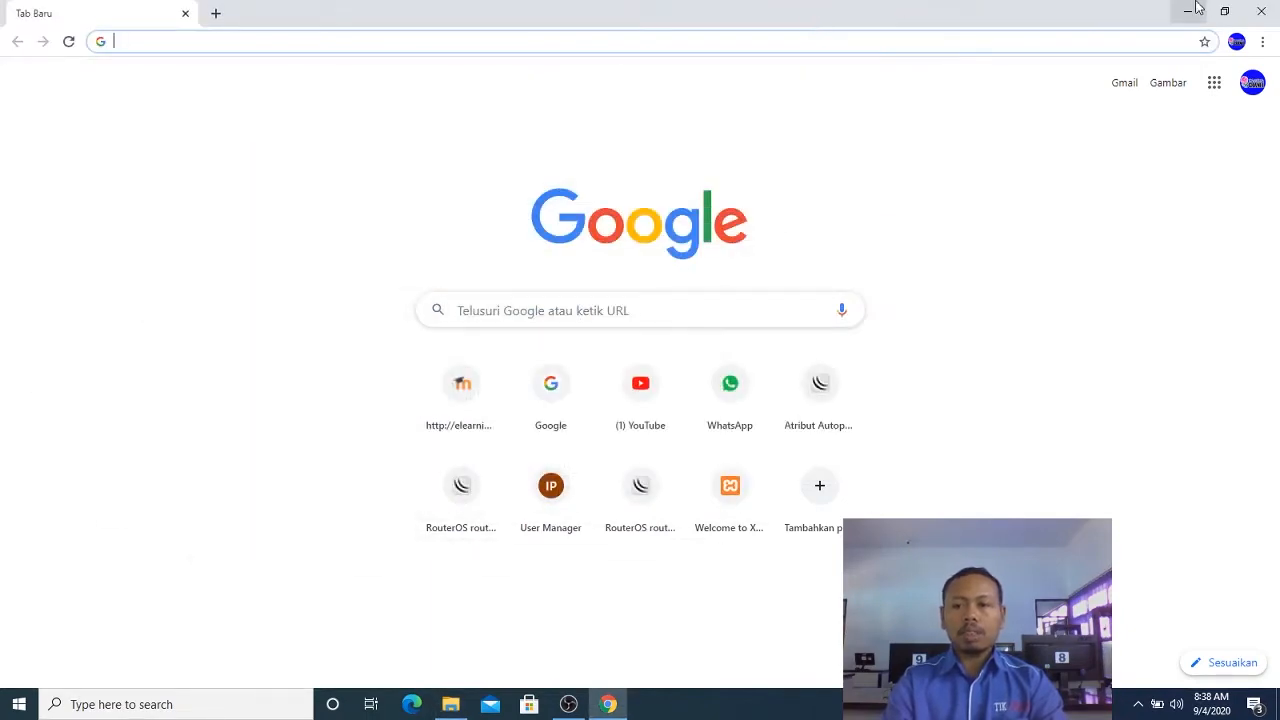
Search Google for "ubuntu server download" and open the Download Ubuntu Server page on ubuntu.com.
{"action": "left_click", "coordinate": [794, 43]}
{"action": "type", "text": "google.com"}
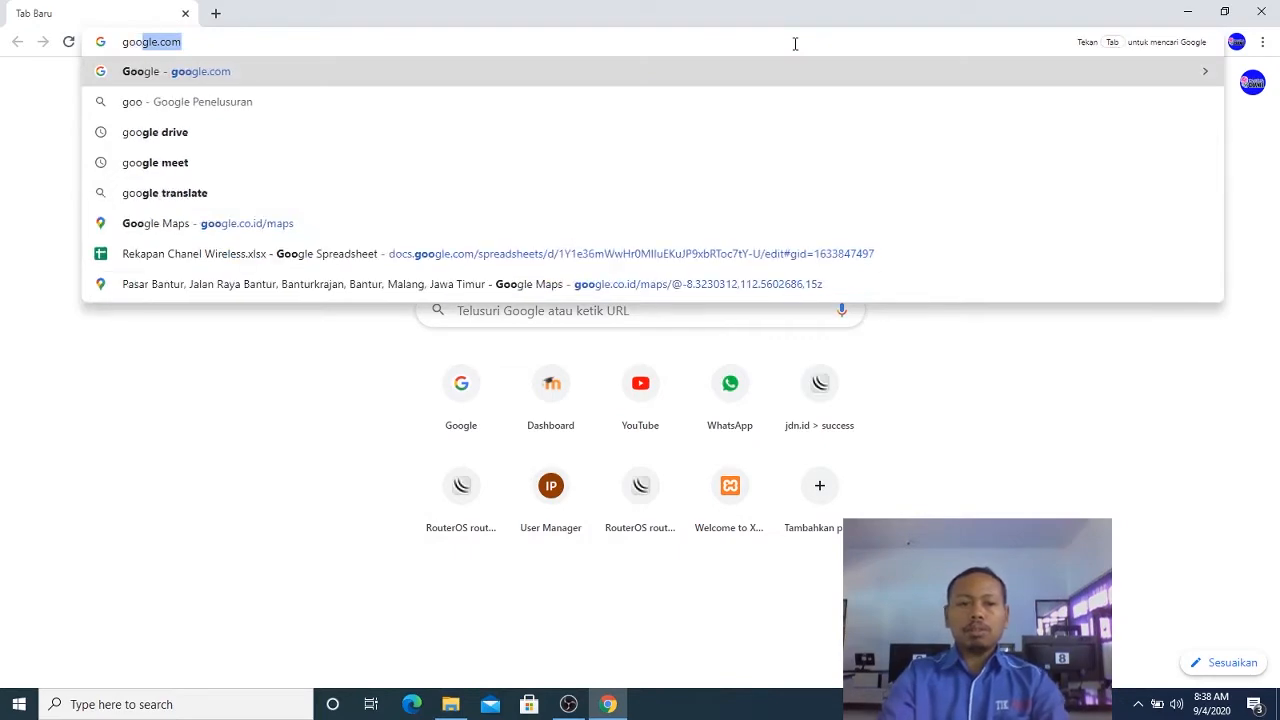
{"action": "key", "text": "Return"}
{"action": "type", "text": "Ubuntu"}
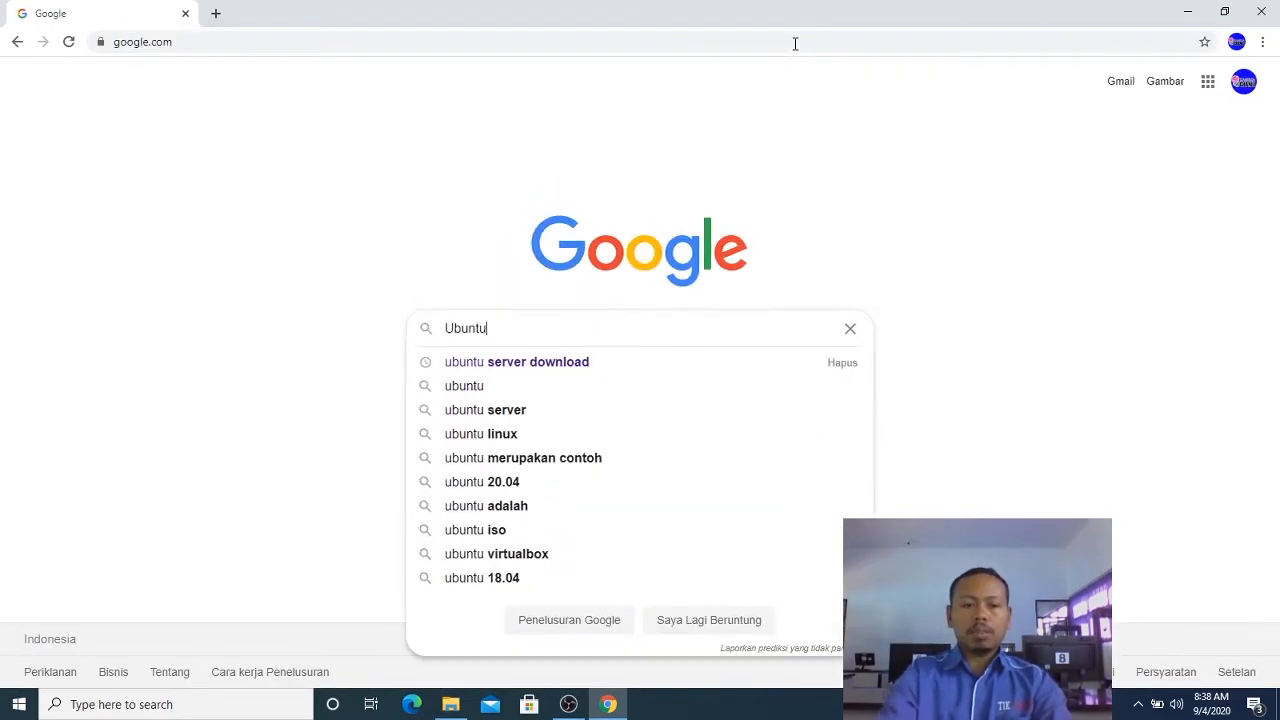
{"action": "key", "text": "Down"}
{"action": "key", "text": "Return"}
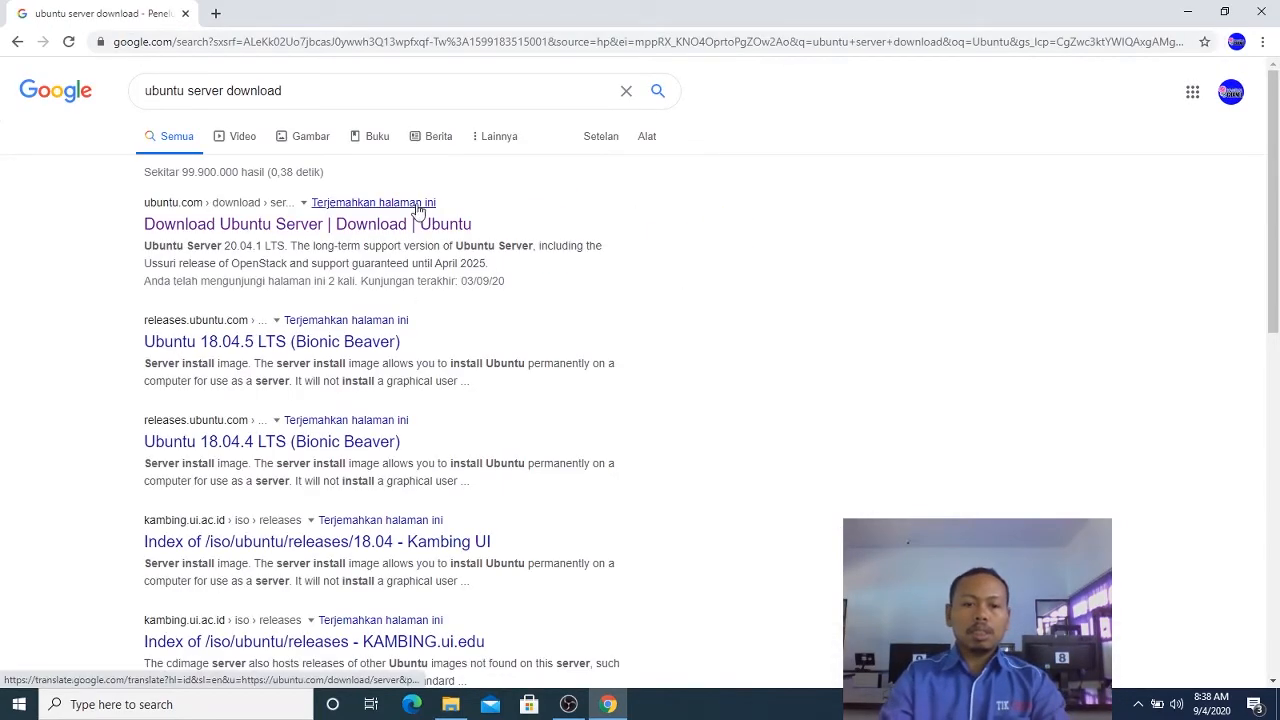
{"action": "left_click", "coordinate": [412, 224]}
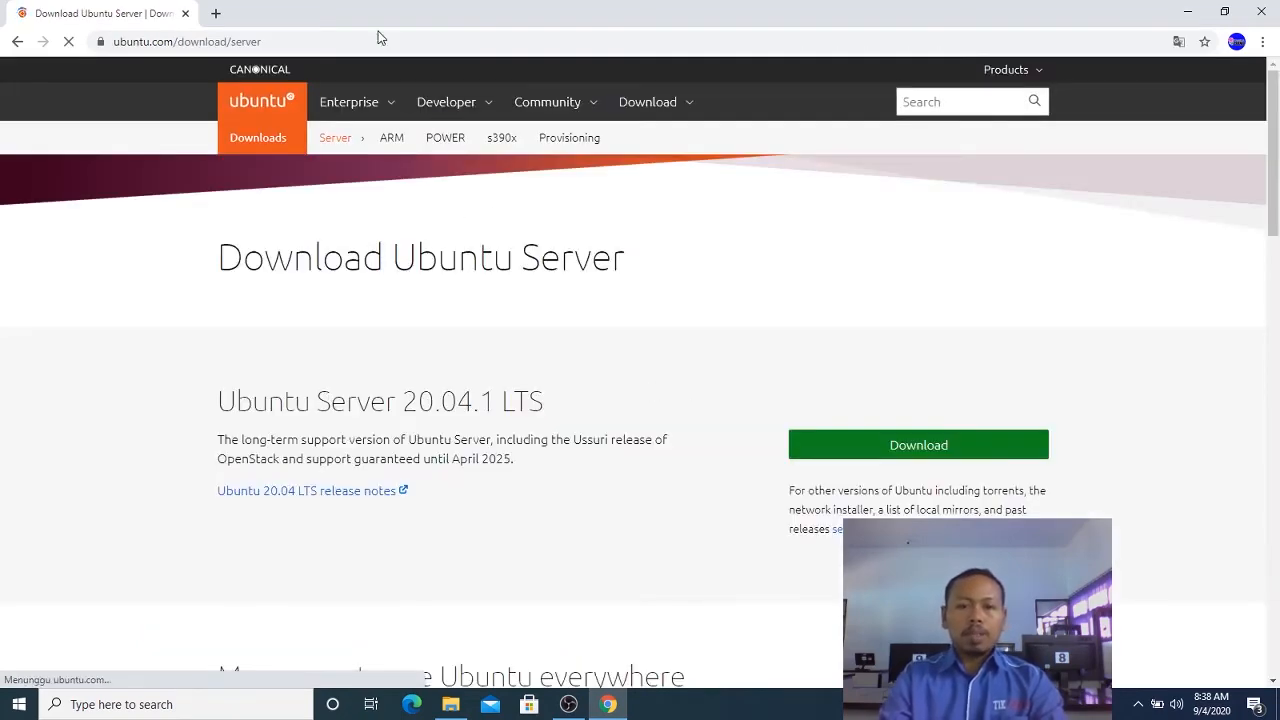
Search Google for "oracle virtualbox" and open the virtualbox.org site.
{"action": "left_click", "coordinate": [379, 38]}
{"action": "type", "text": "goo"}
{"action": "key", "text": "Return"}
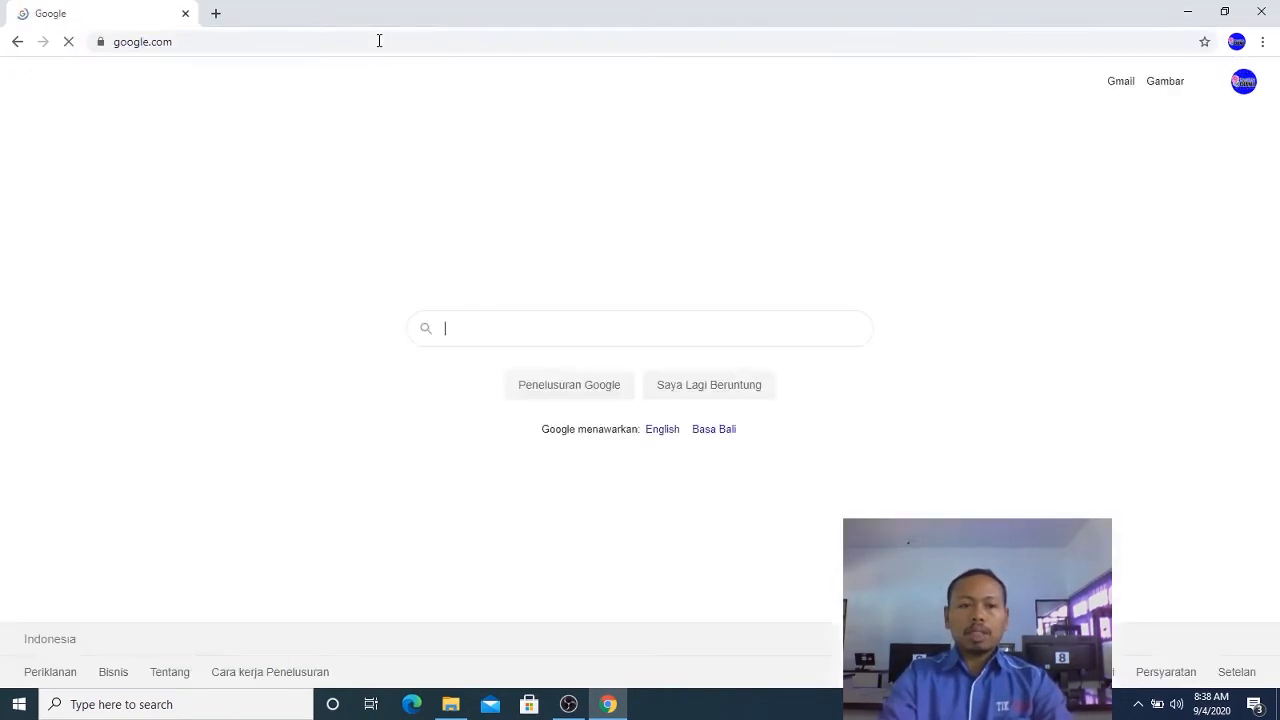
{"action": "type", "text": "Orac"}
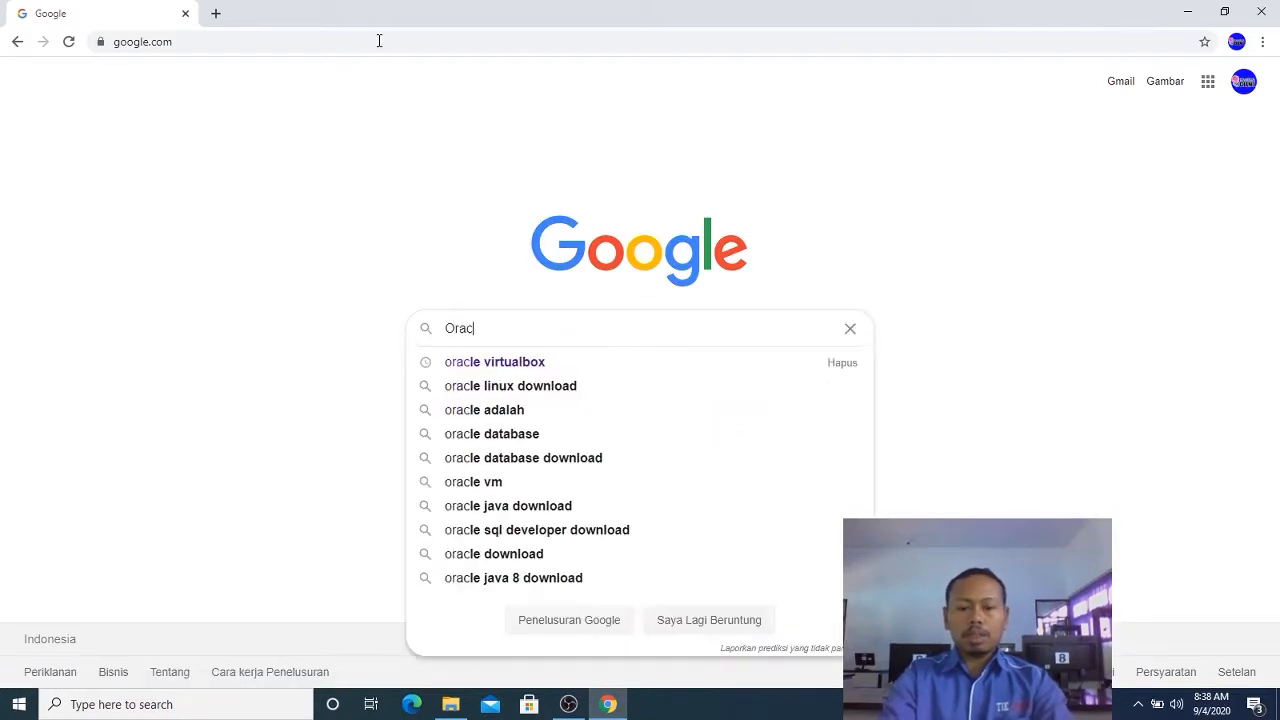
{"action": "key", "text": "Down"}
{"action": "key", "text": "Return"}
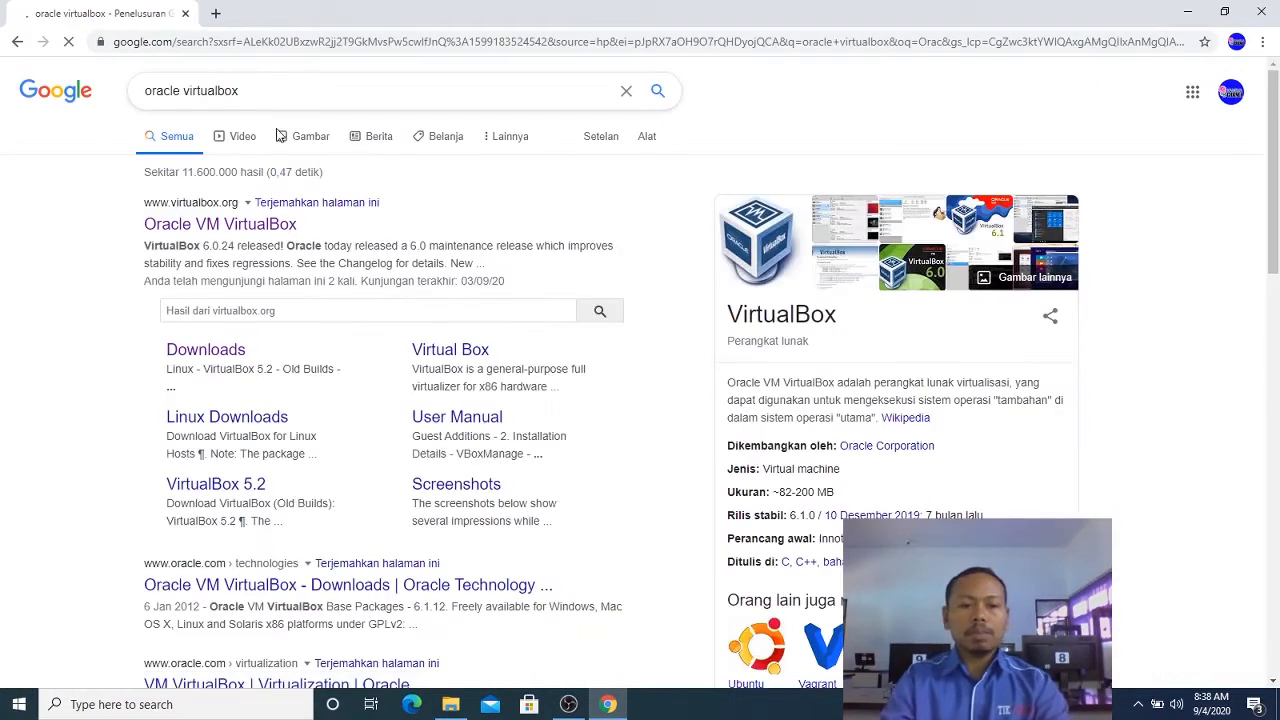
{"action": "left_click", "coordinate": [249, 236]}
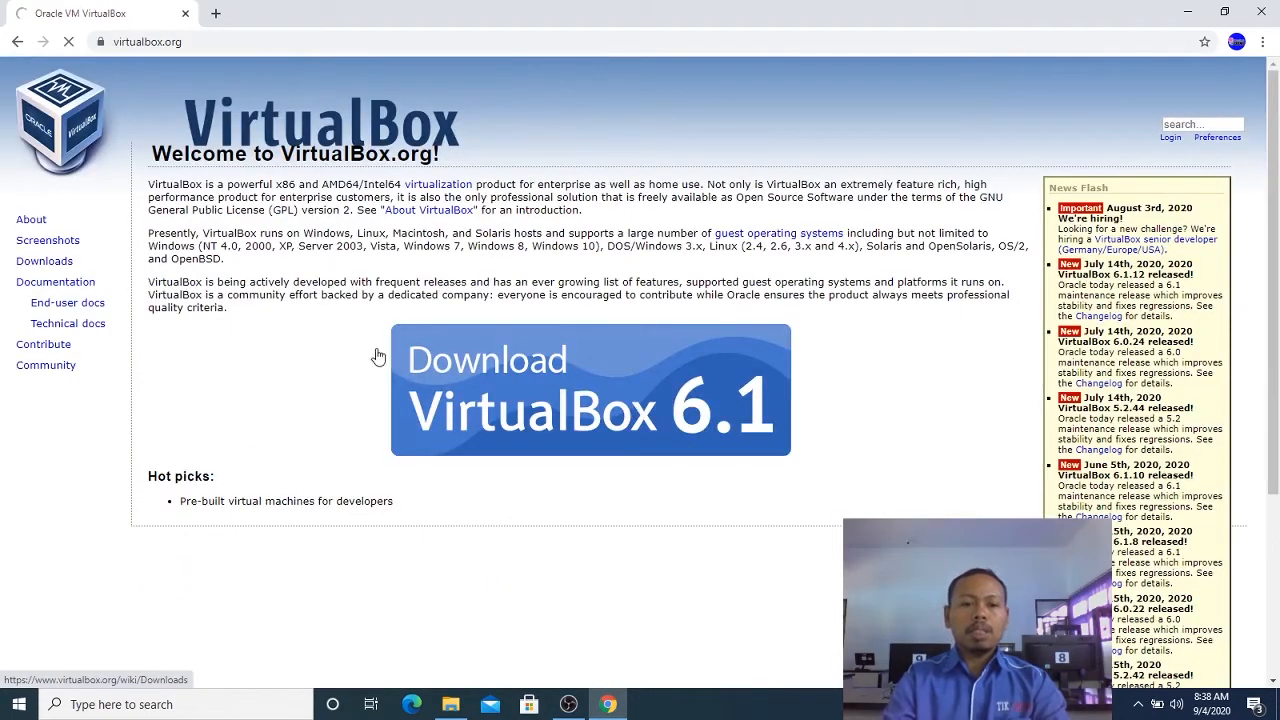
Open the VirtualBox 6.1 download page, point out the Windows hosts package, and minimize the browser.
{"action": "left_click", "coordinate": [508, 372]}
{"action": "left_click_drag", "start_coordinate": [182, 366], "coordinate": [263, 372]}
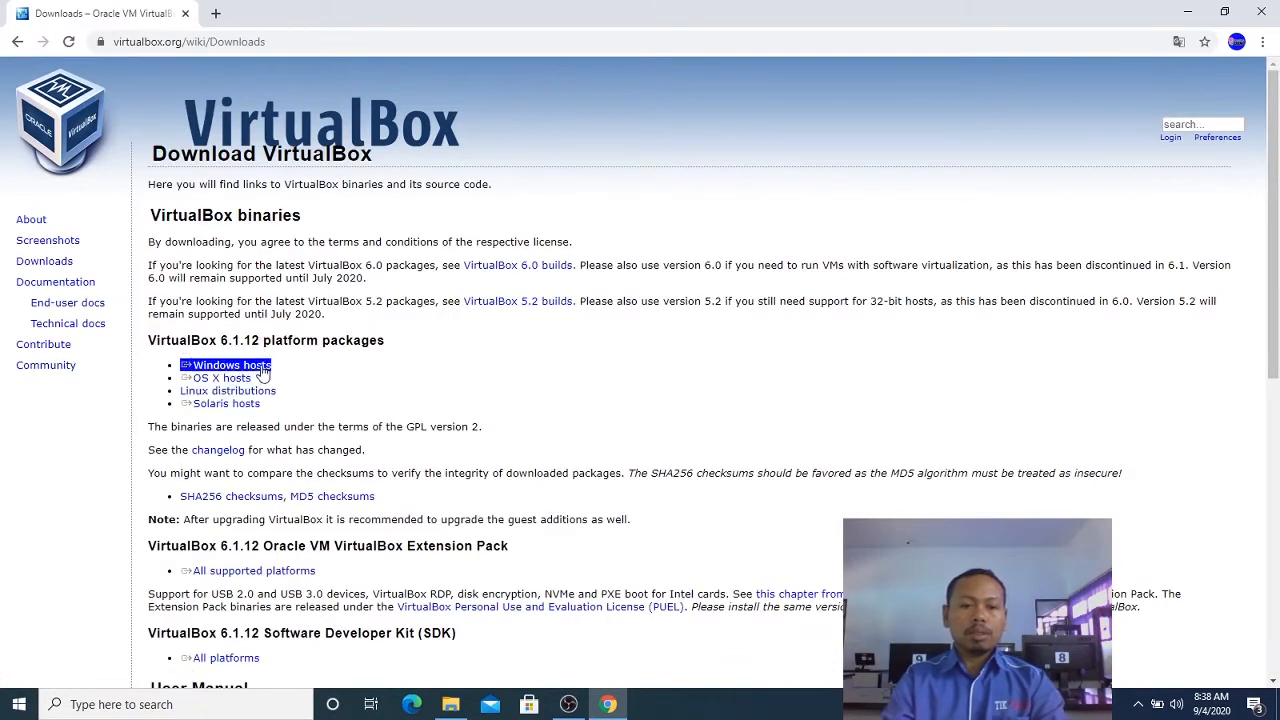
{"action": "left_click", "coordinate": [262, 372]}
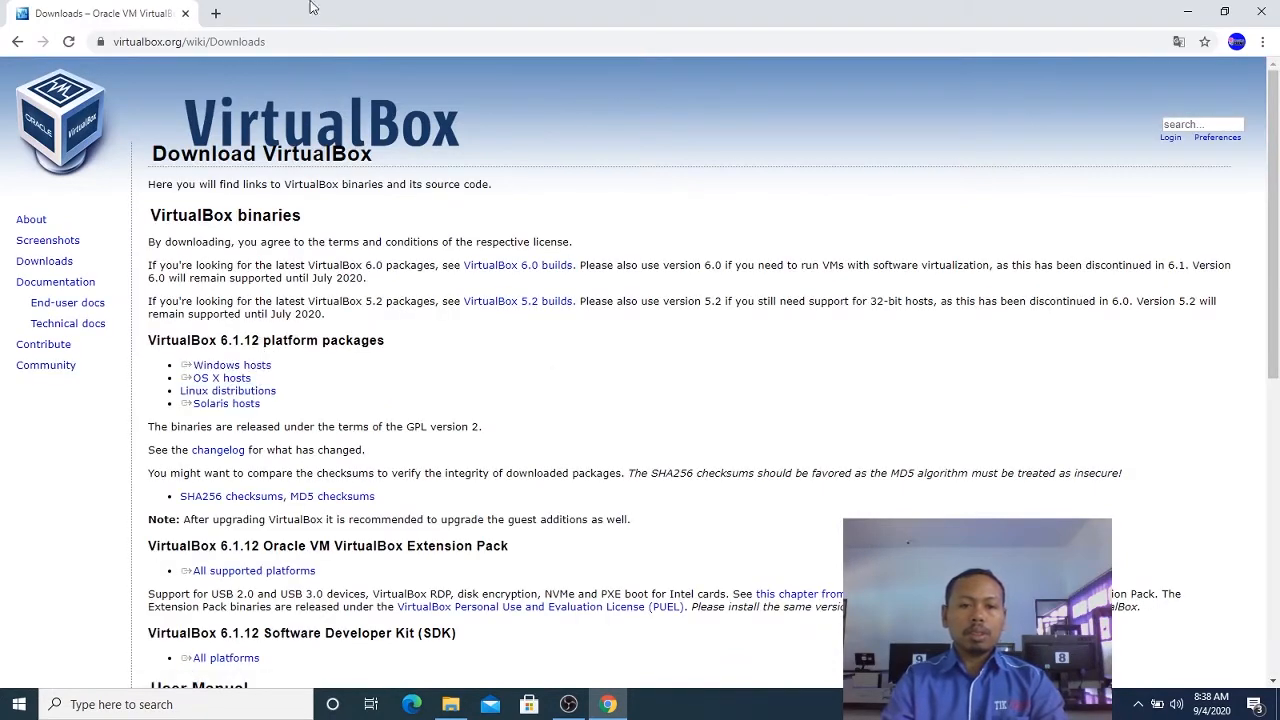
{"action": "left_click", "coordinate": [1188, 8]}
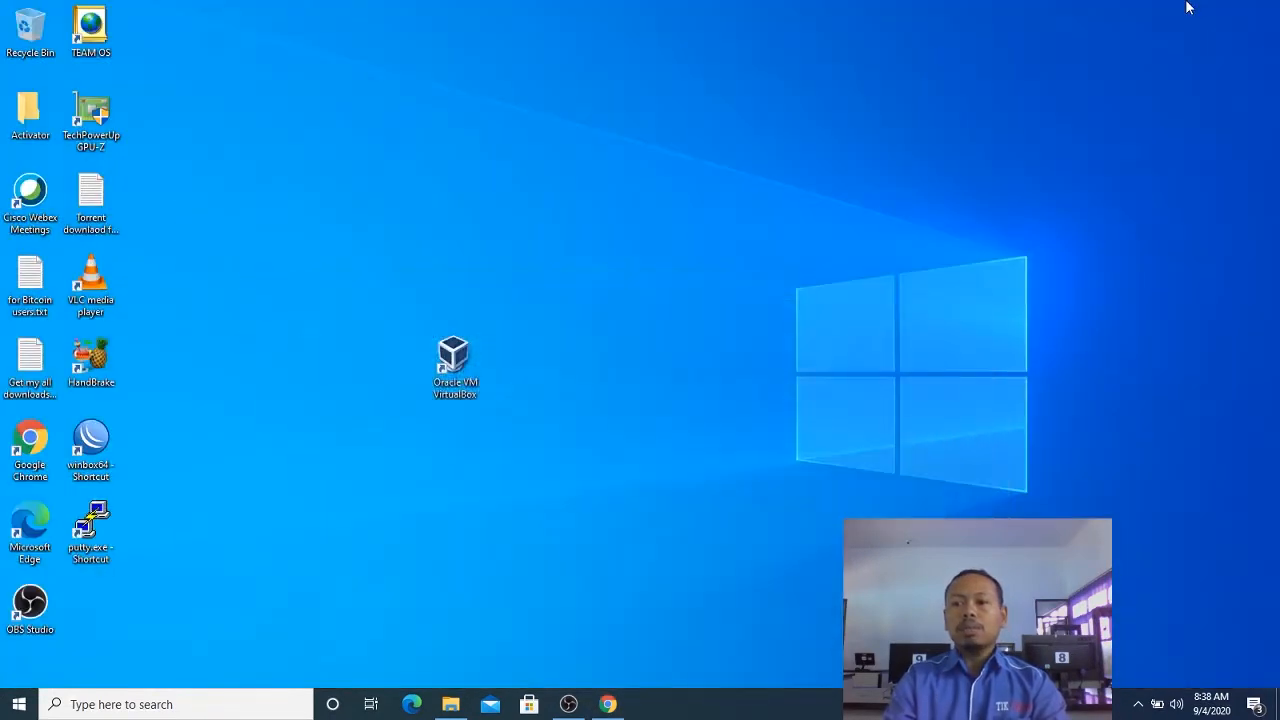
Launch Oracle VM VirtualBox and start creating a new virtual machine named "Ubuntu Server".
{"action": "left_click", "coordinate": [443, 370]}
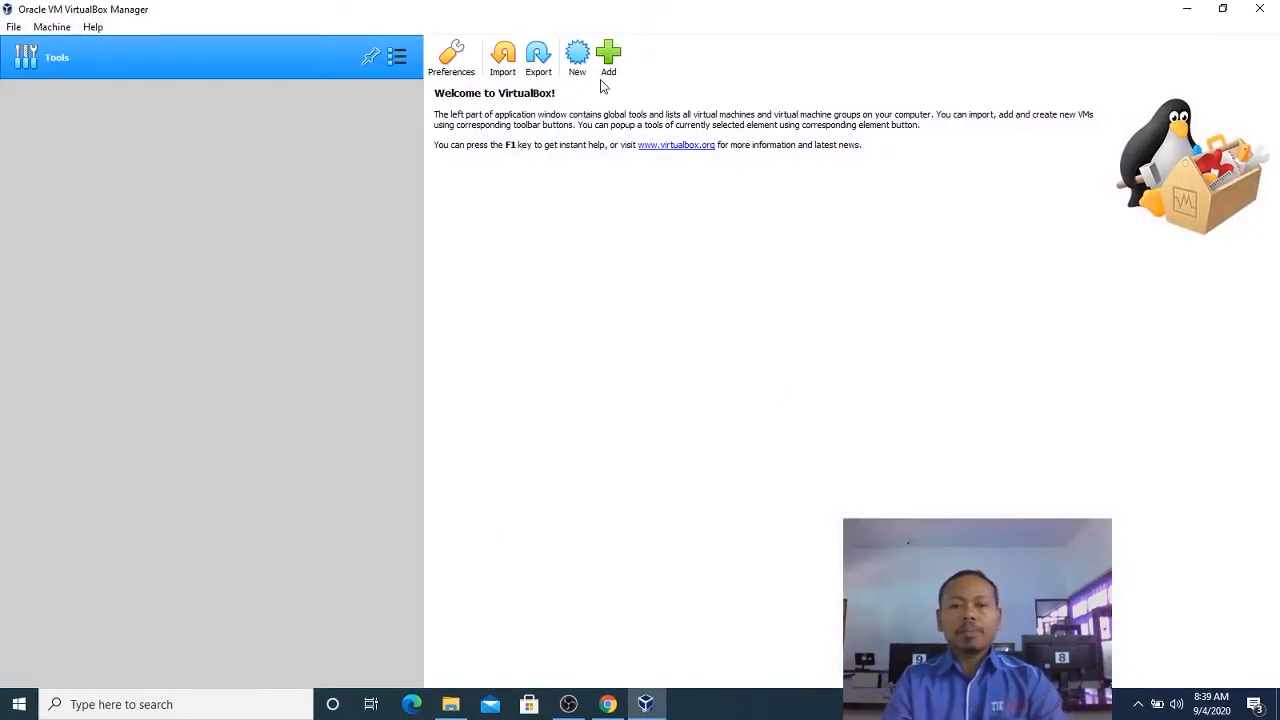
{"action": "left_click", "coordinate": [578, 58]}
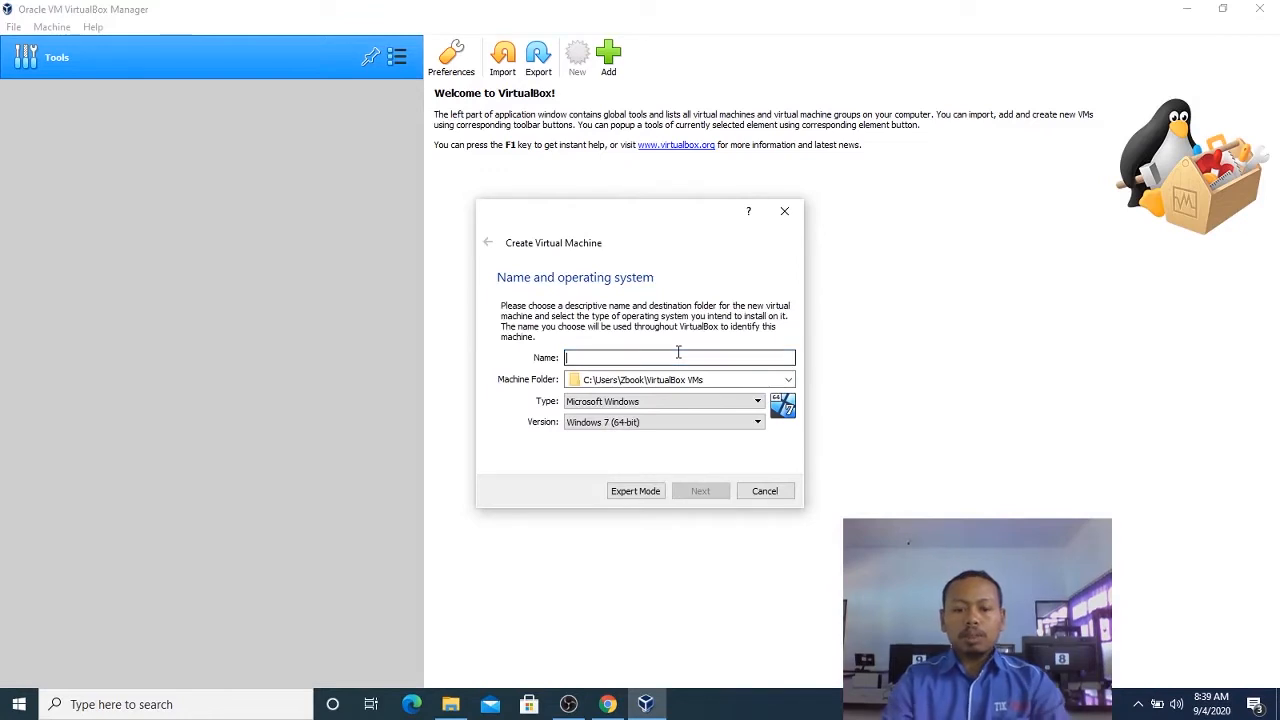
{"action": "type", "text": "Ubuntu"}
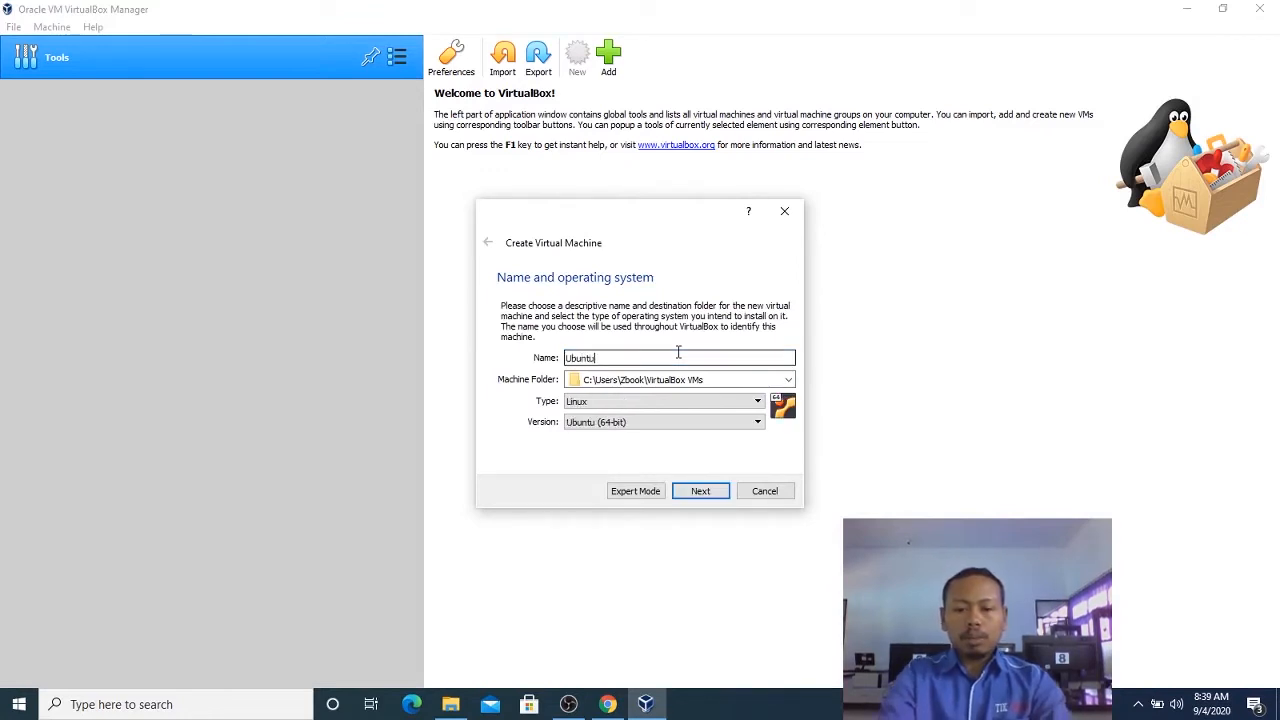
{"action": "type", "text": " Serve"}
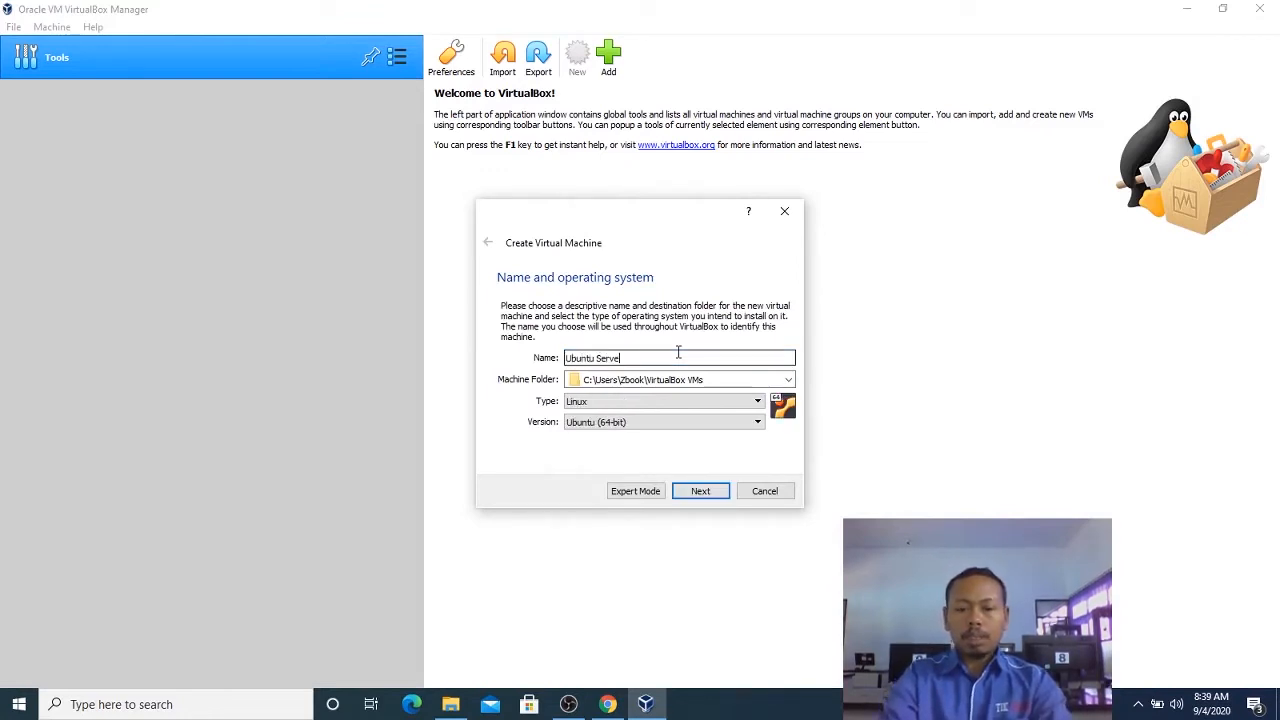
{"action": "type", "text": "r"}
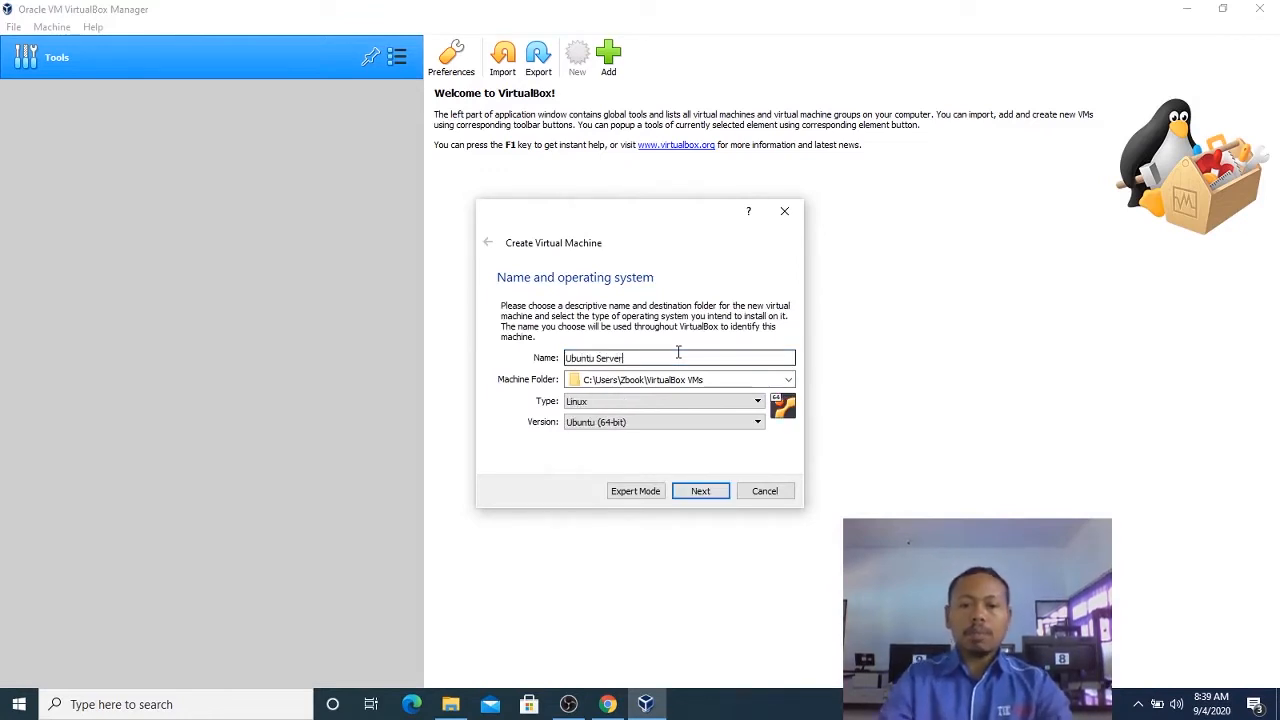
Create a folder named "KonfigServer" in Documents and set it as the machine folder.
{"action": "left_click", "coordinate": [780, 379]}
{"action": "left_click", "coordinate": [740, 403]}
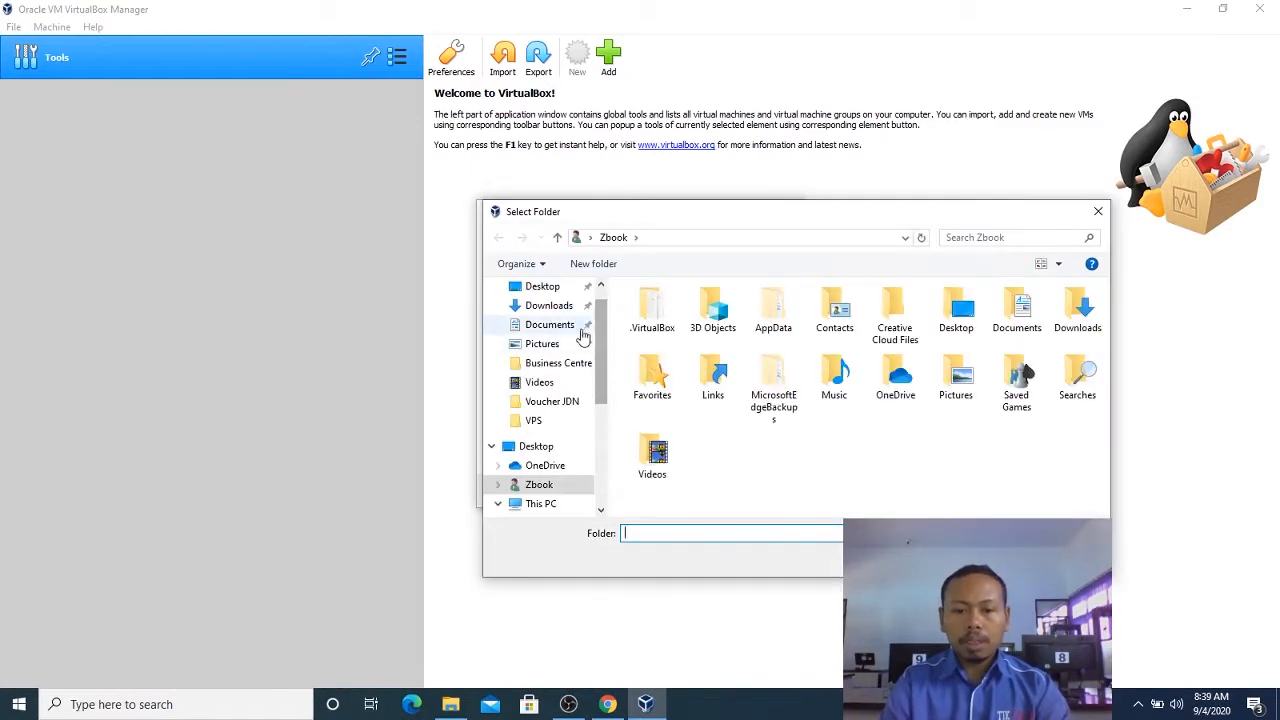
{"action": "left_click", "coordinate": [566, 328]}
{"action": "left_click", "coordinate": [593, 263]}
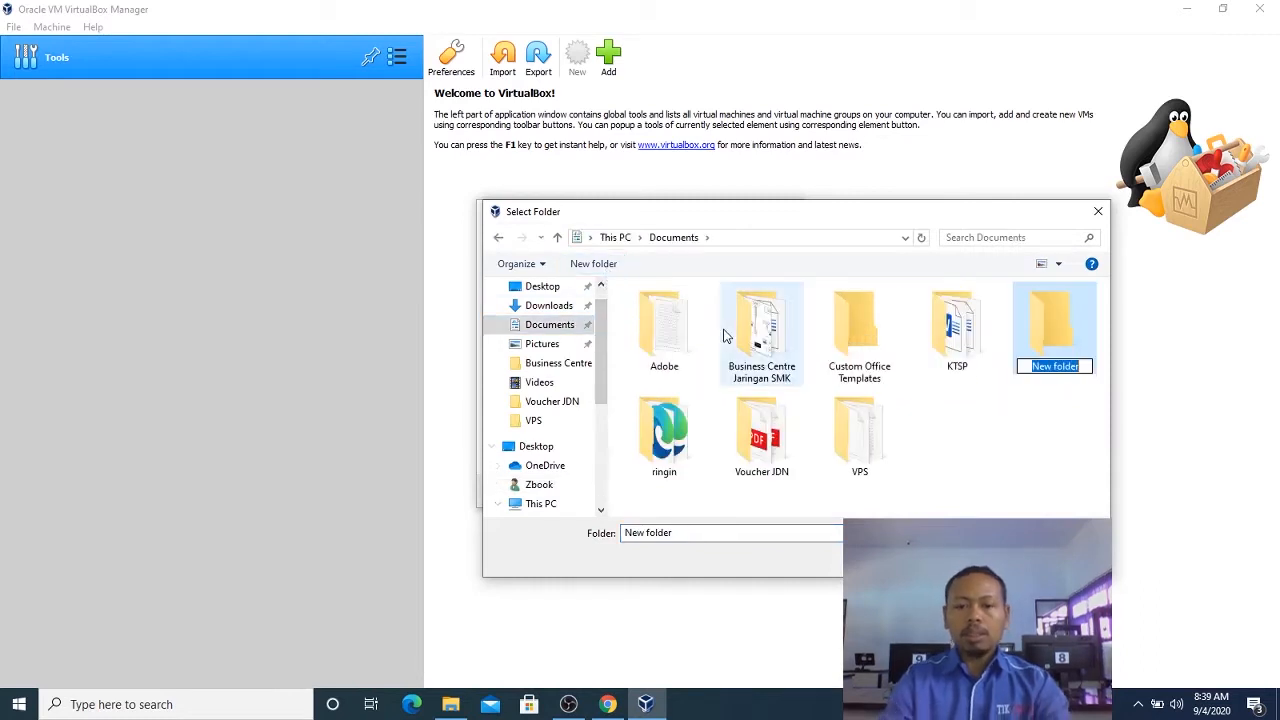
{"action": "type", "text": "Konfi"}
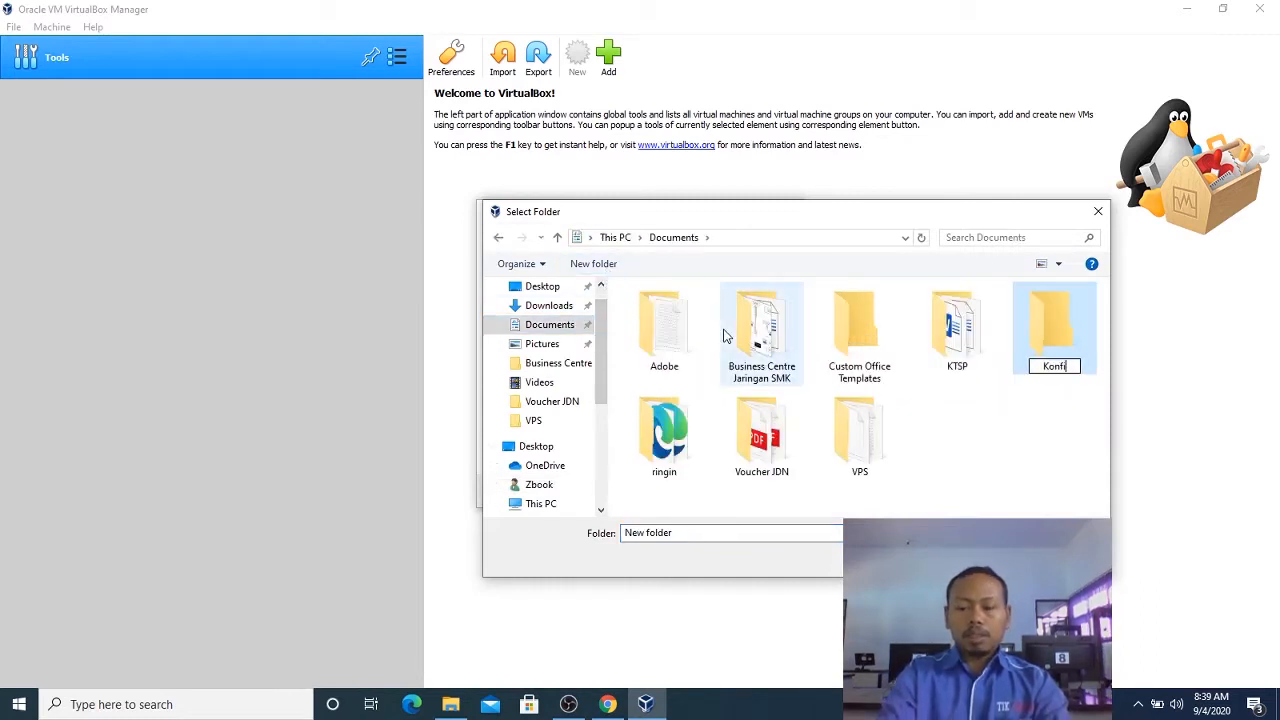
{"action": "type", "text": "gServer"}
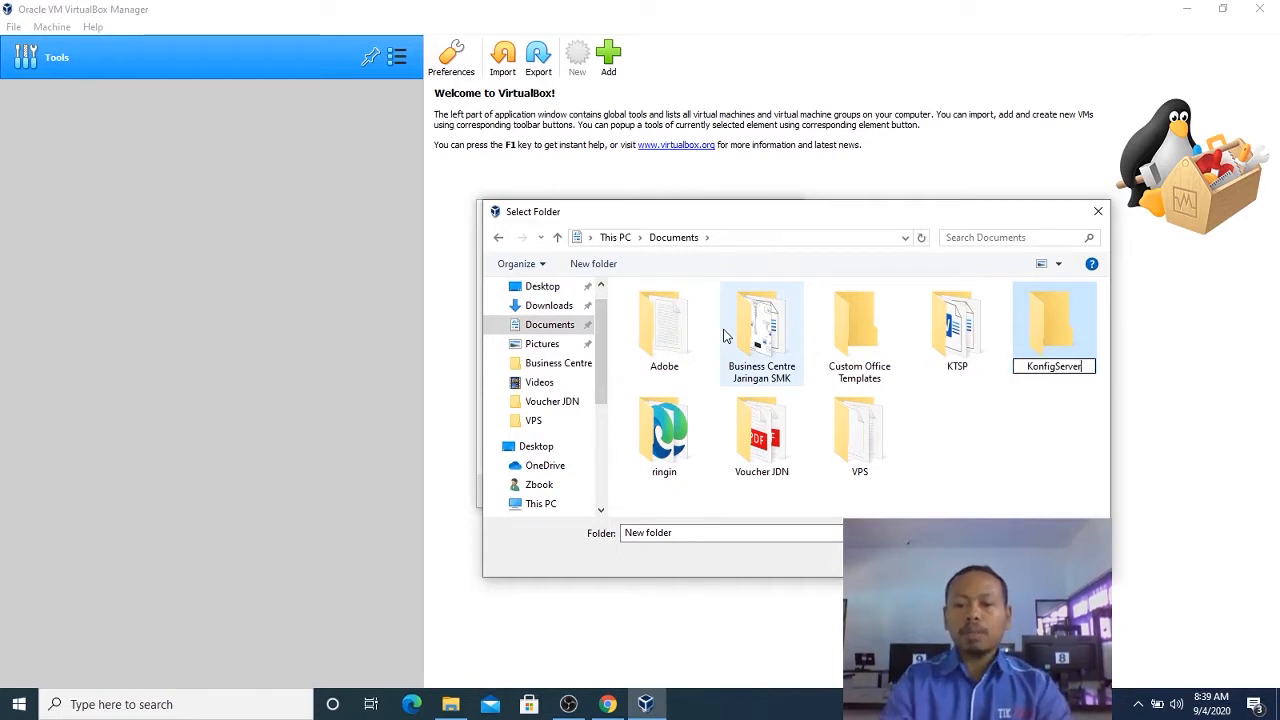
{"action": "key", "text": "Return"}
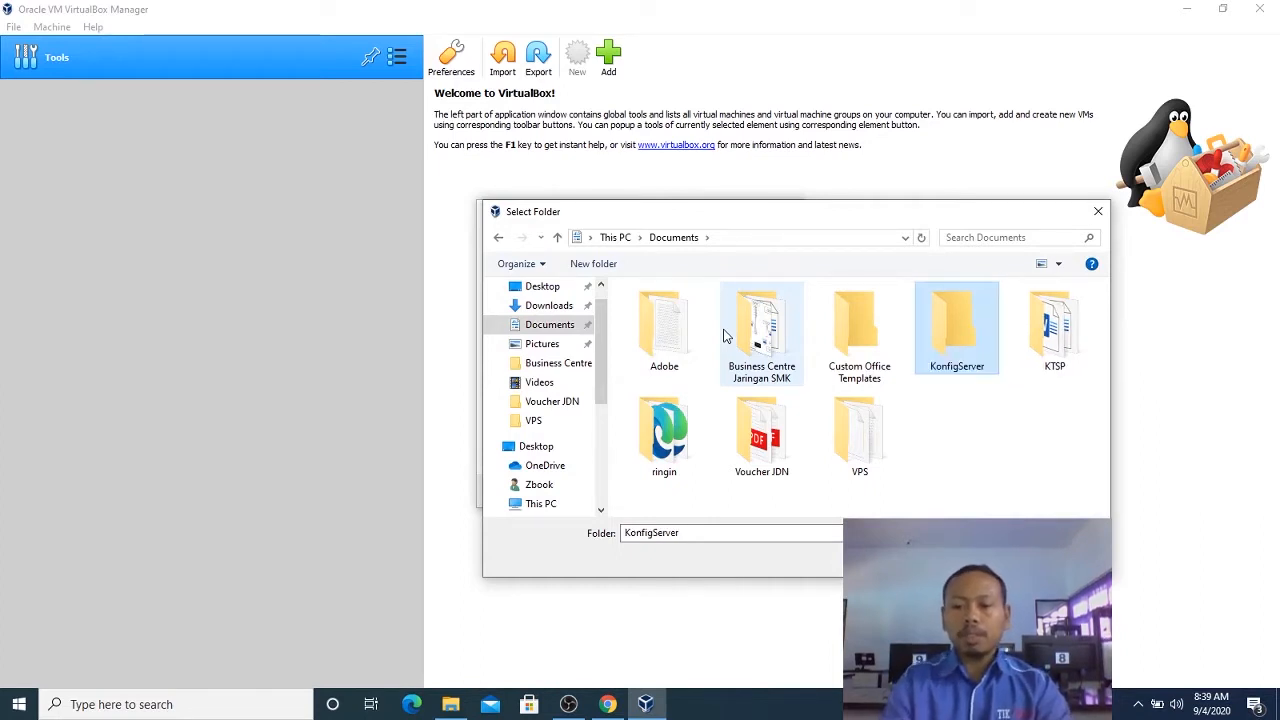
{"action": "key", "text": "Return"}
{"action": "left_click", "coordinate": [738, 538]}
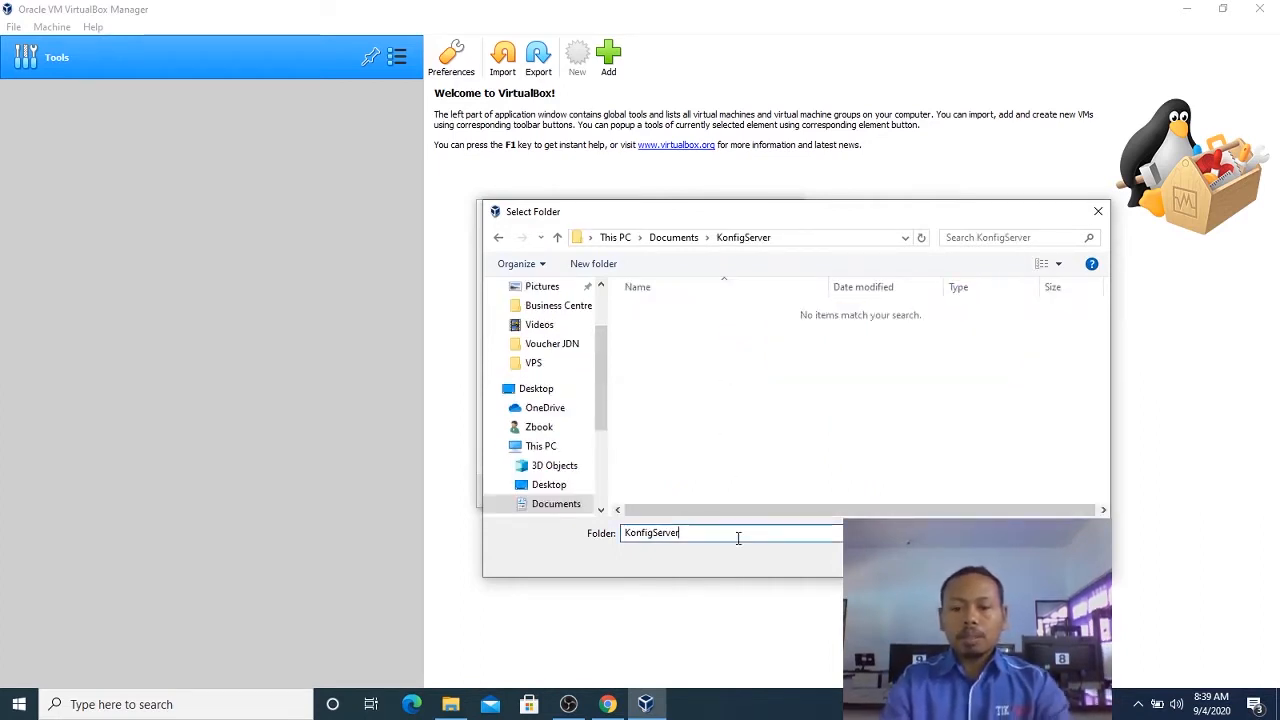
{"action": "key", "text": "Return"}
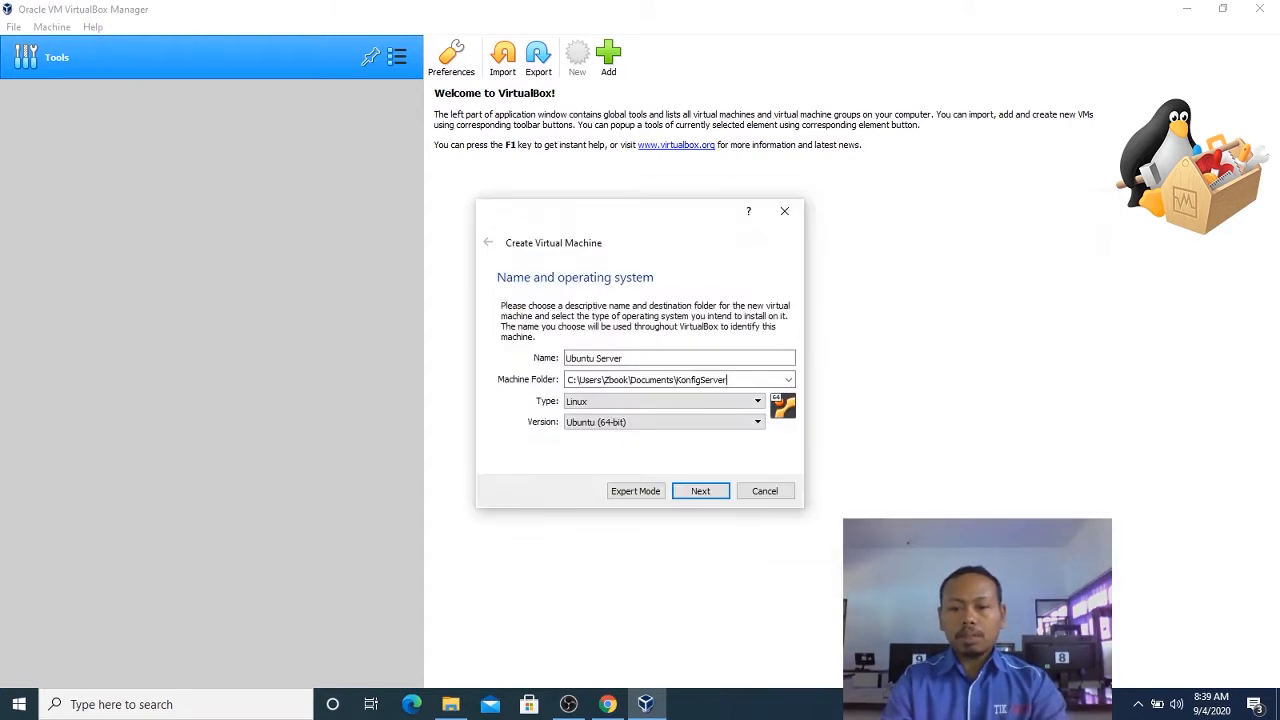
Choose Linux as the type and Ubuntu (64-bit) as the version, and continue to the memory size settings.
{"action": "left_click", "coordinate": [643, 403]}
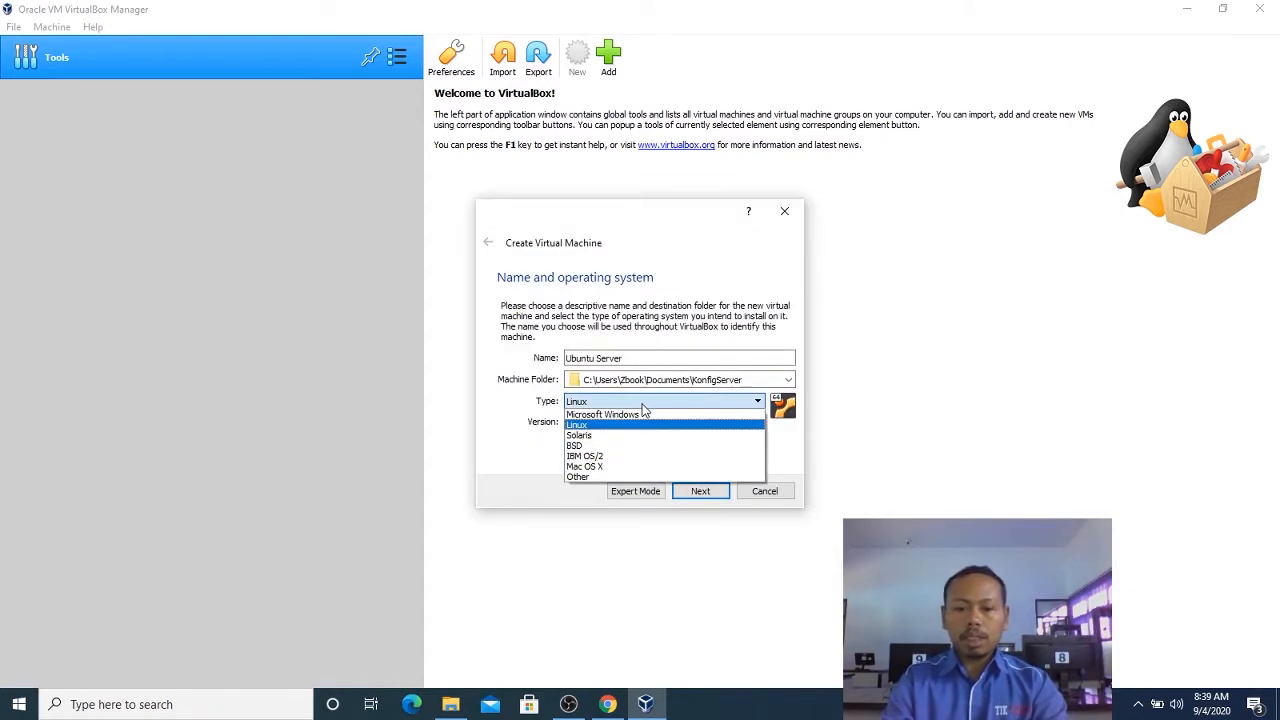
{"action": "left_click", "coordinate": [641, 422]}
{"action": "left_click", "coordinate": [640, 421]}
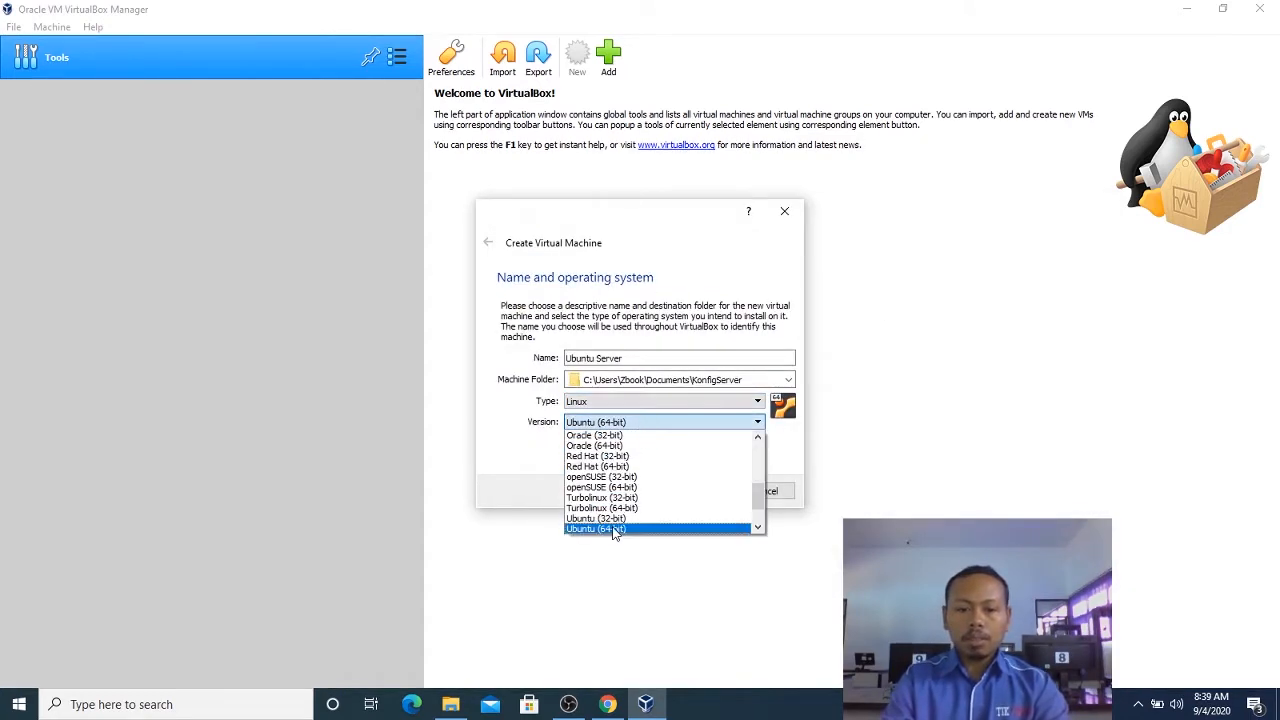
{"action": "left_click", "coordinate": [614, 530]}
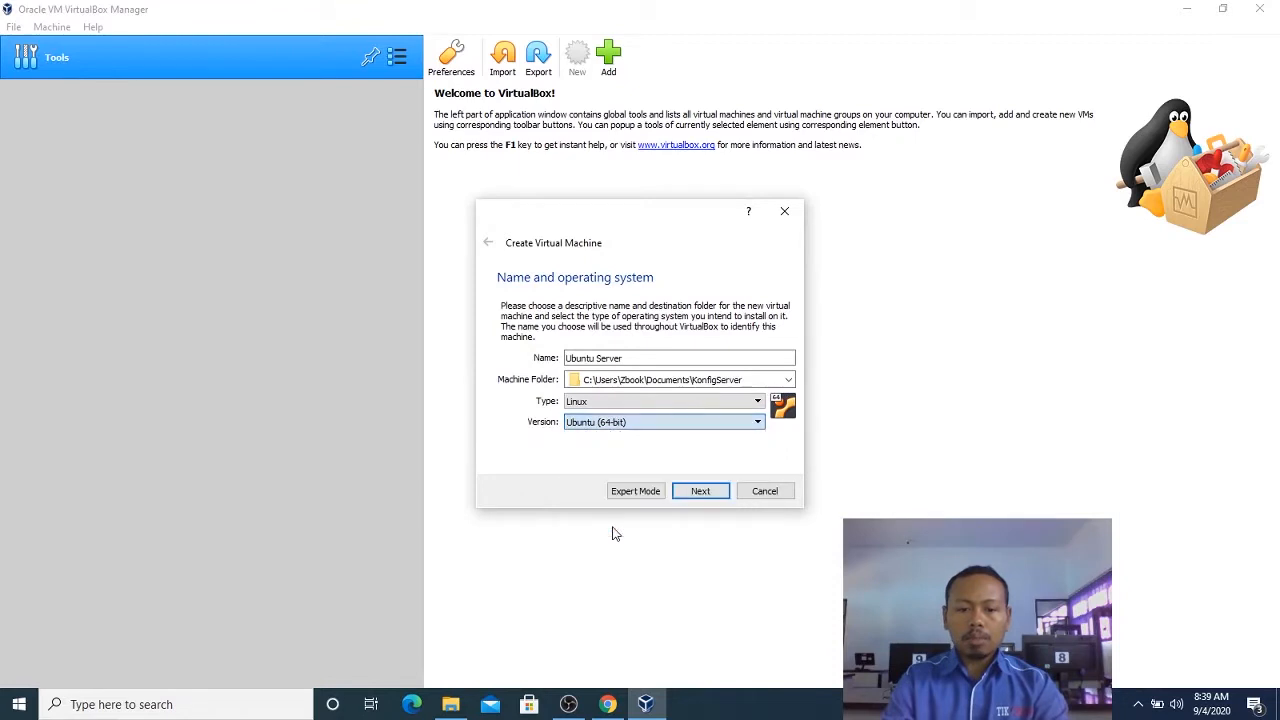
{"action": "left_click", "coordinate": [701, 491]}
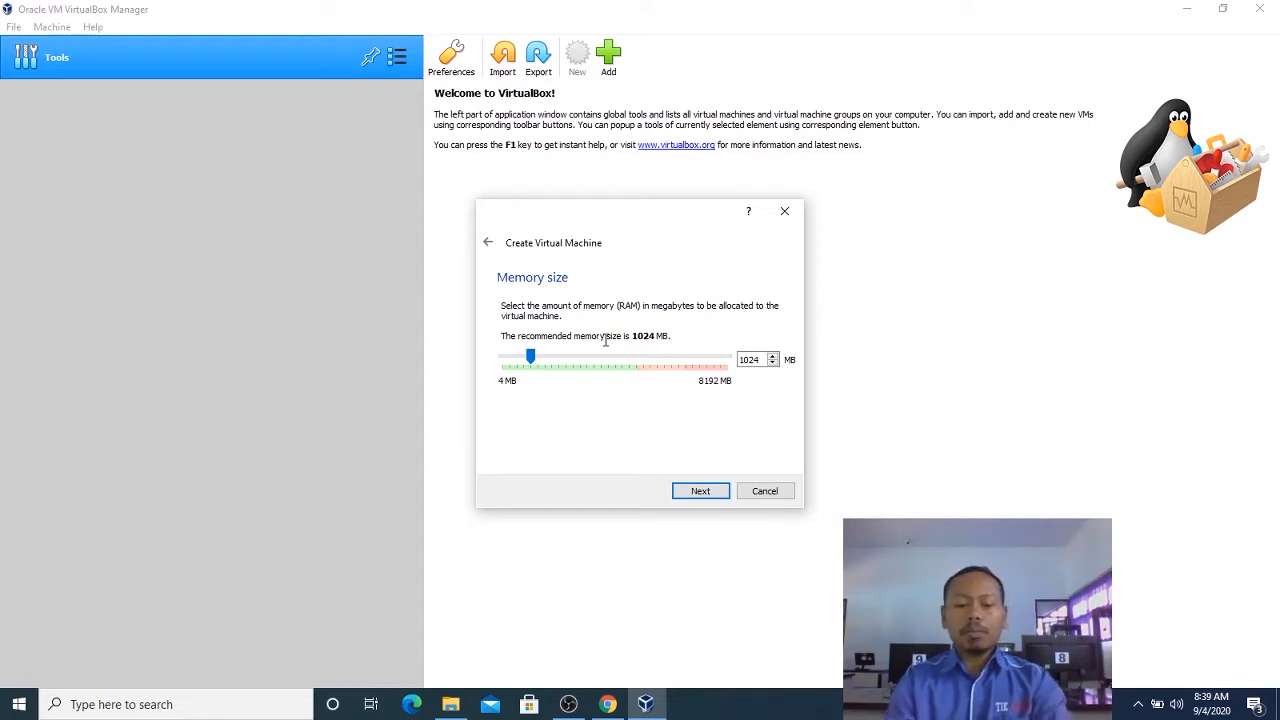
Check the host computer's installed memory in its system properties, and return to the virtual machine wizard.
{"action": "key", "text": "super+r"}
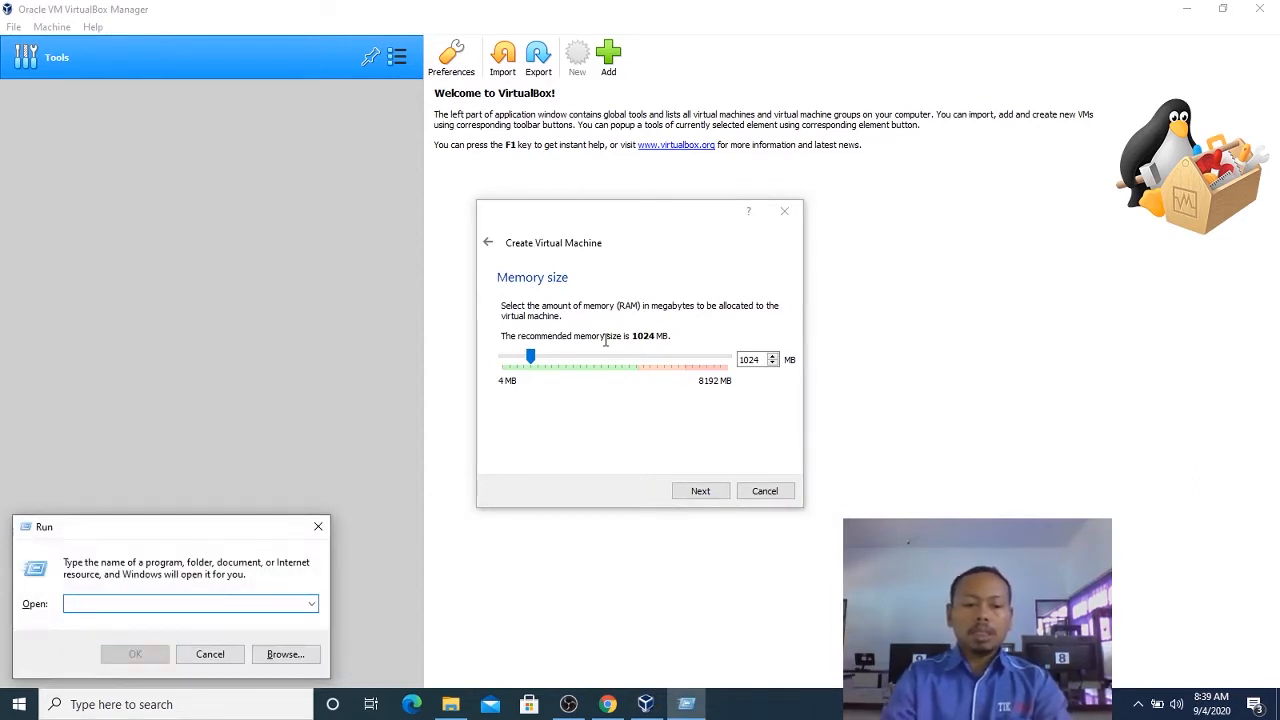
{"action": "left_click", "coordinate": [318, 528]}
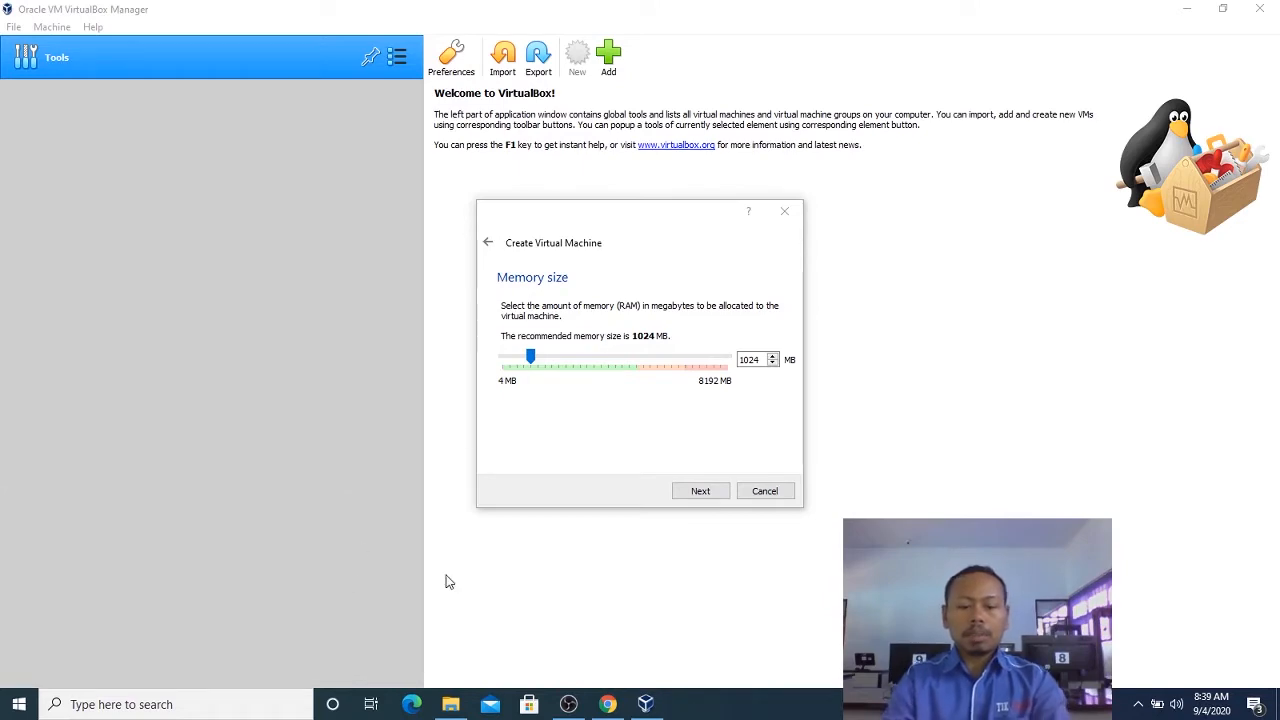
{"action": "left_click", "coordinate": [450, 704]}
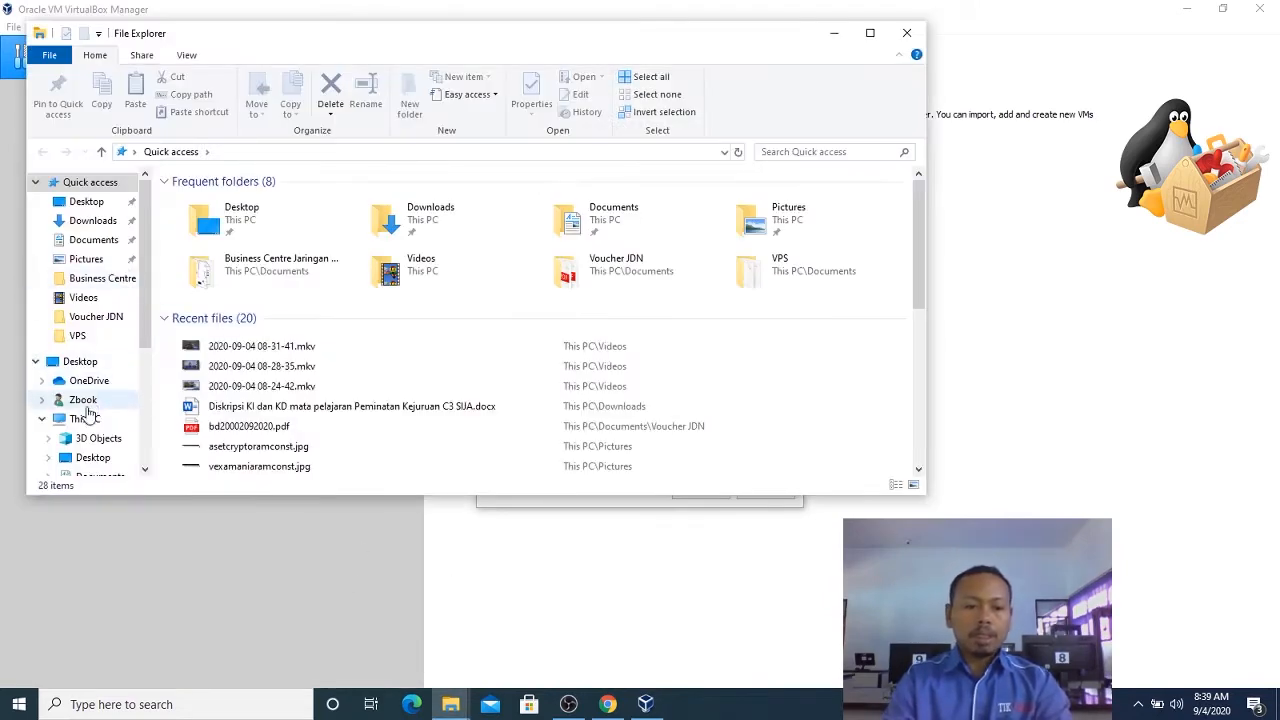
{"action": "right_click", "coordinate": [84, 425]}
{"action": "left_click", "coordinate": [190, 631]}
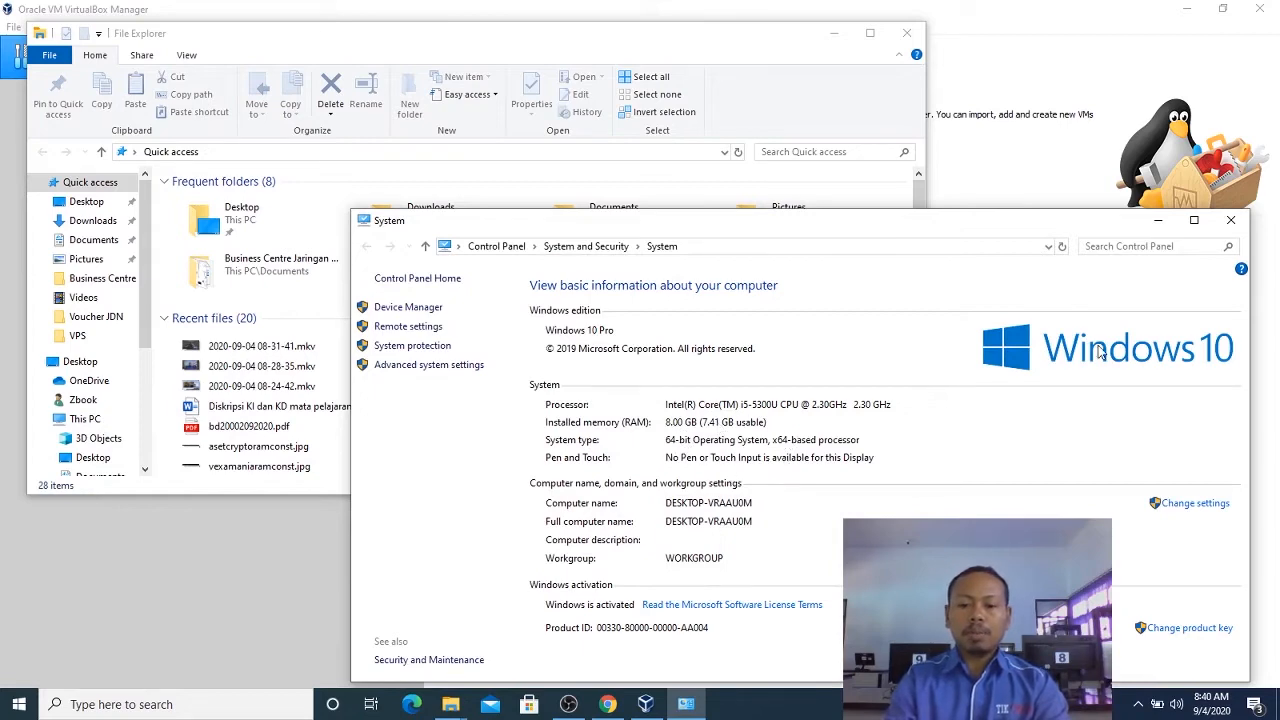
{"action": "left_click", "coordinate": [1230, 219]}
{"action": "left_click", "coordinate": [645, 704]}
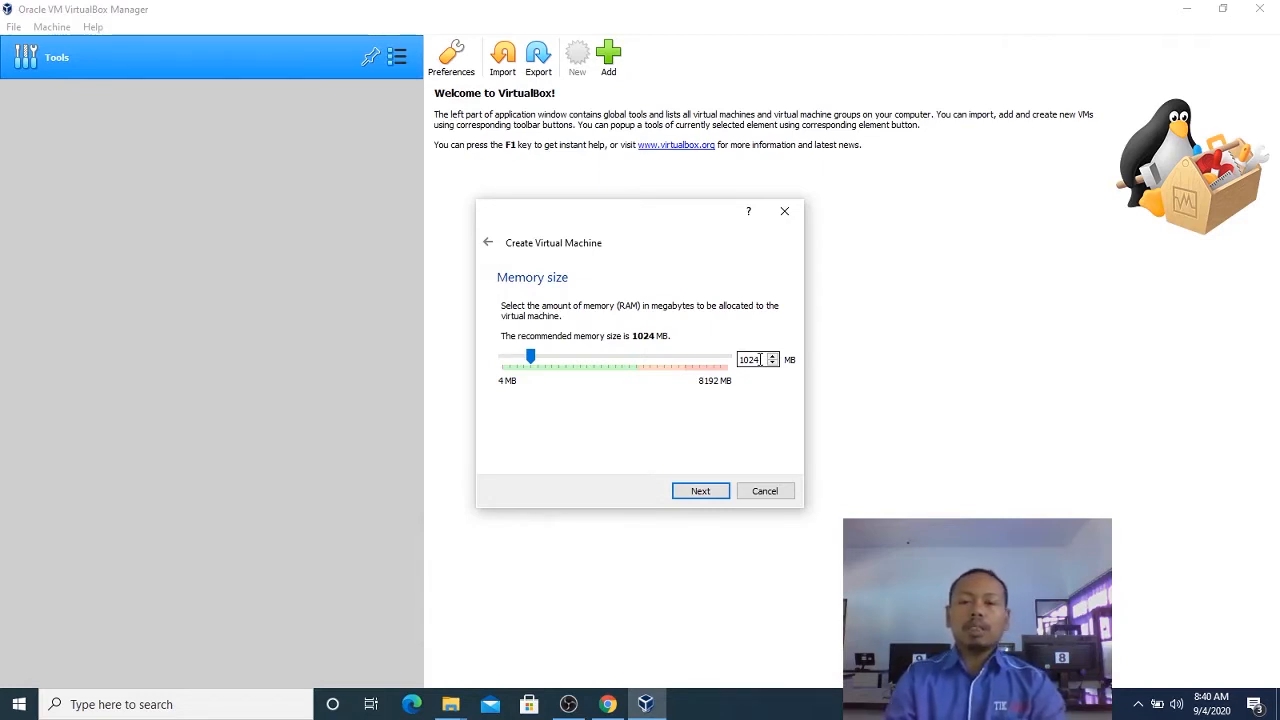
Keep the memory size at 1024 MB and set up a new dynamically allocated VHD (Virtual Hard Disk) for the machine.
{"action": "left_click", "coordinate": [697, 491]}
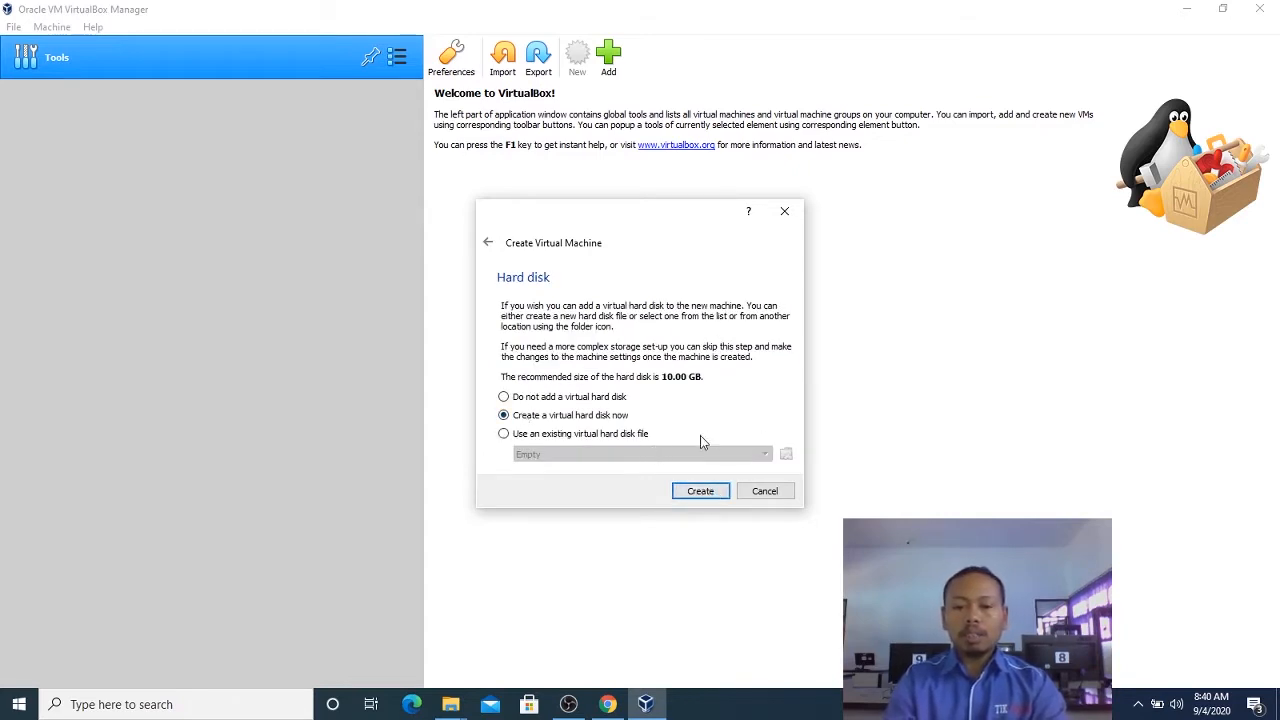
{"action": "left_click", "coordinate": [704, 494]}
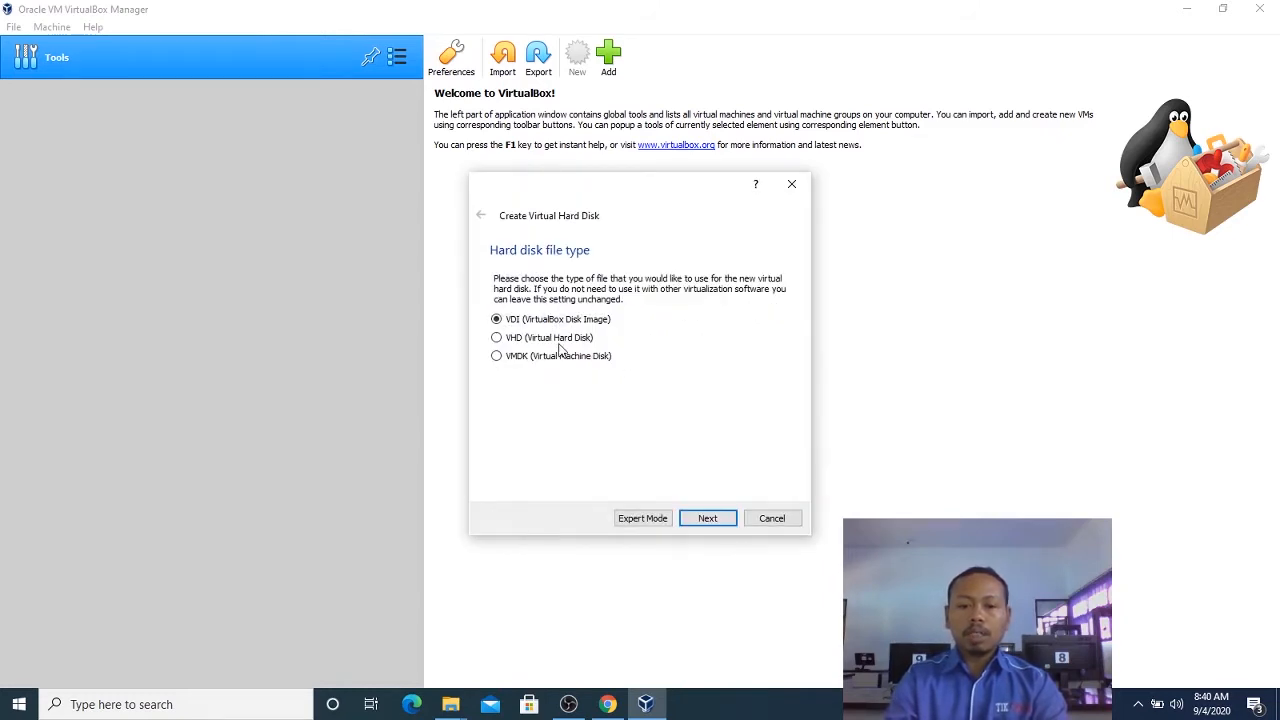
{"action": "left_click", "coordinate": [708, 517]}
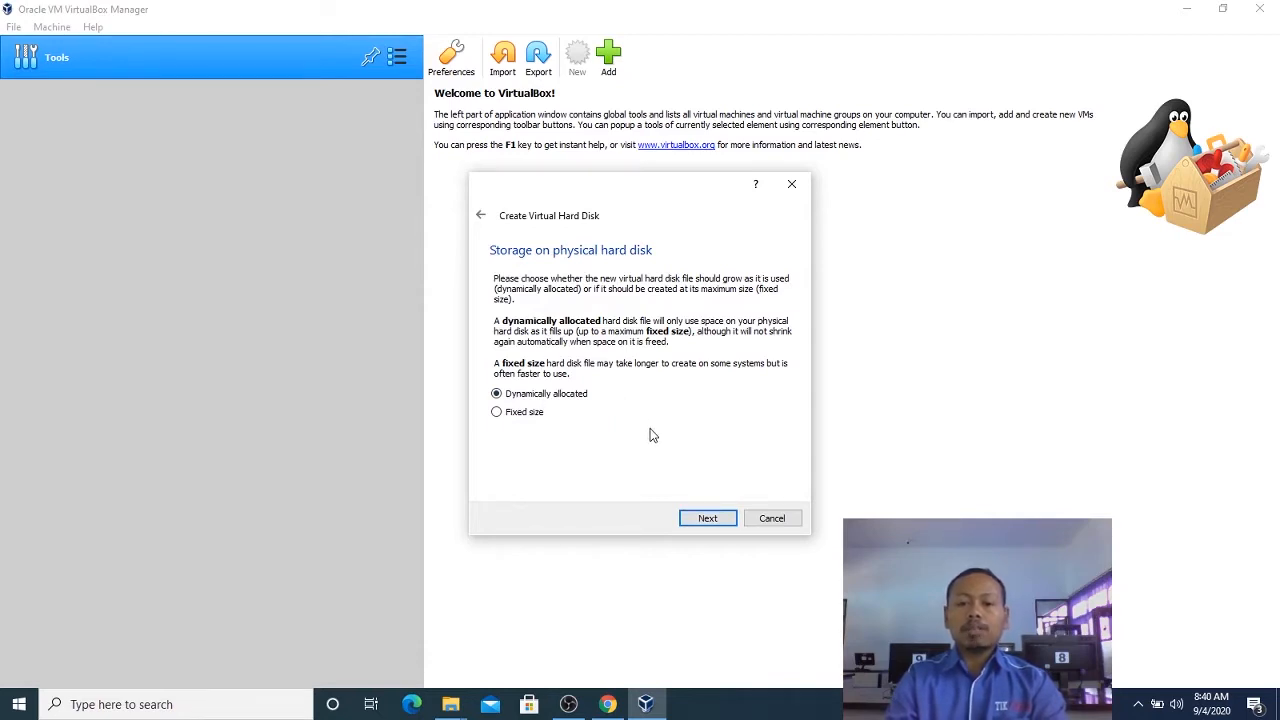
{"action": "left_click", "coordinate": [717, 524]}
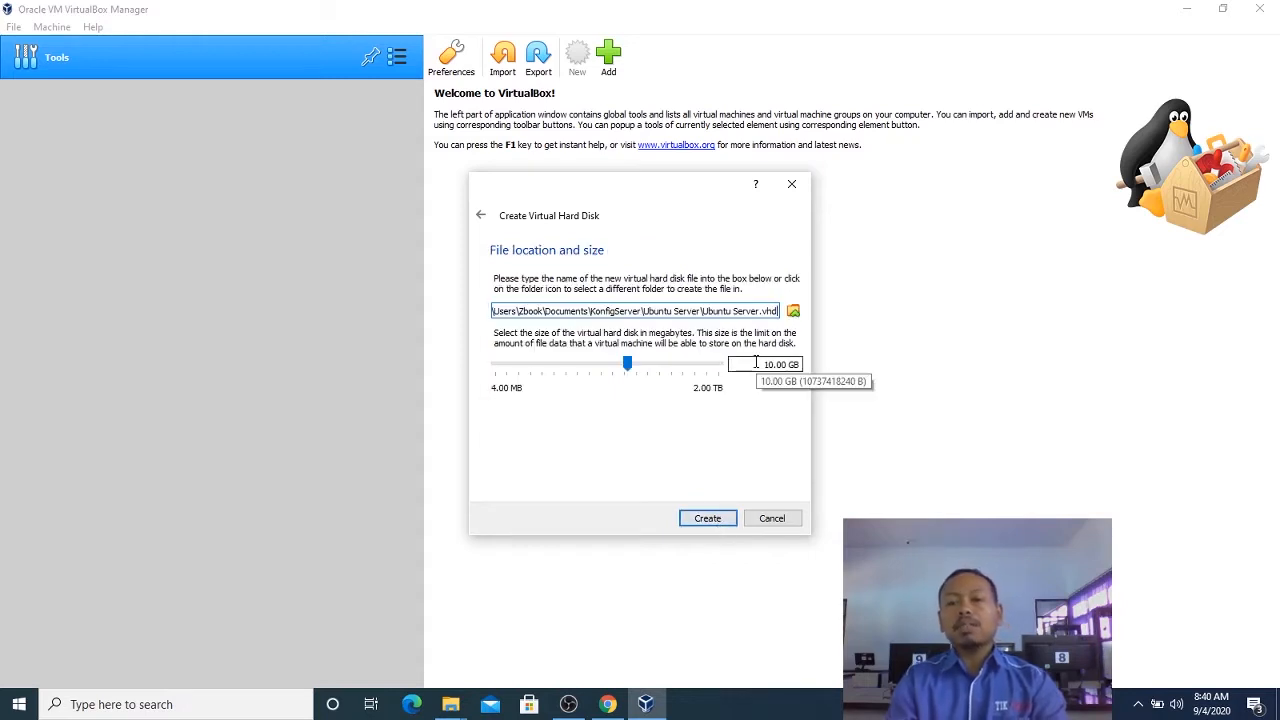
Set the virtual hard disk size to 5.00 GB and create the disk.
{"action": "left_click_drag", "start_coordinate": [764, 364], "coordinate": [778, 364]}
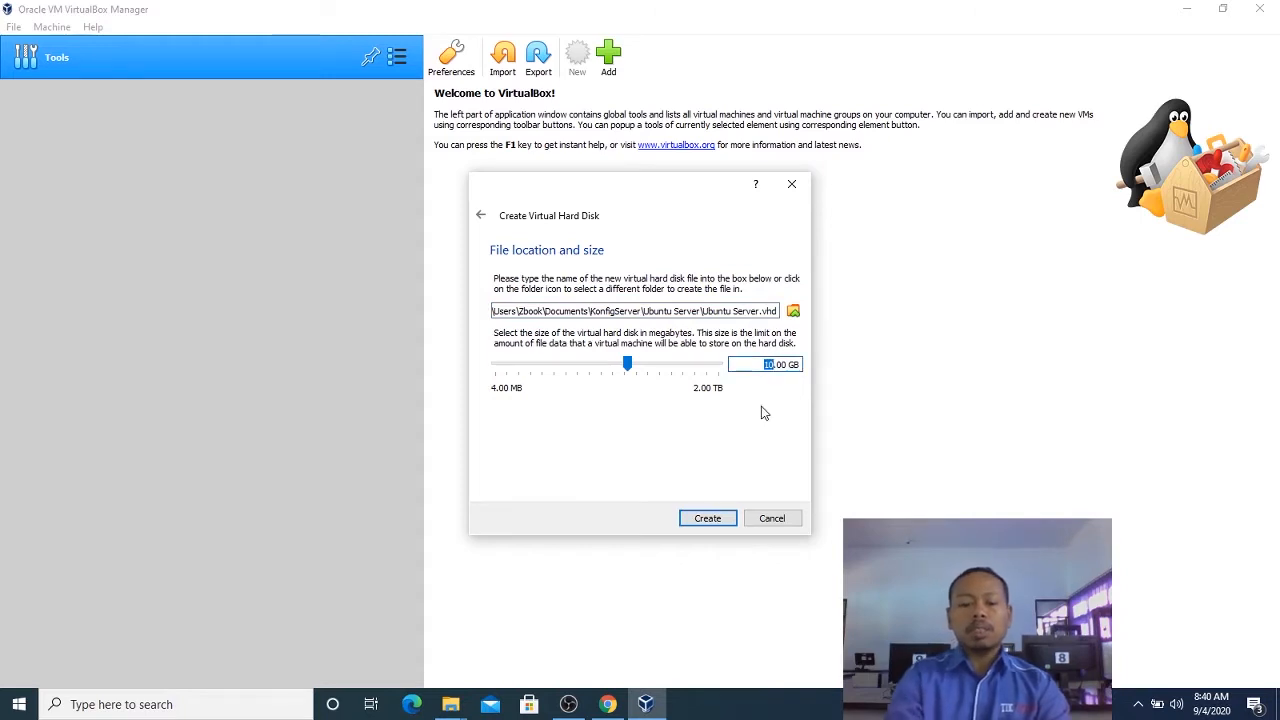
{"action": "type", "text": "5"}
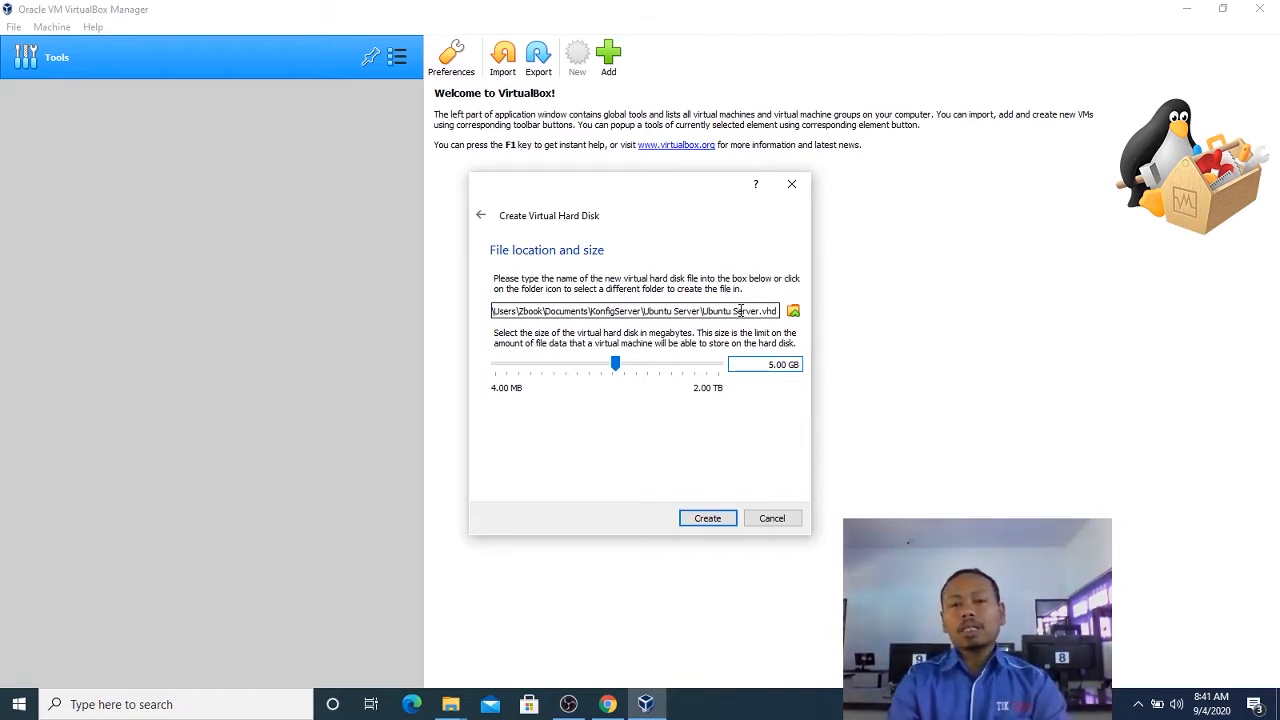
{"action": "left_click", "coordinate": [709, 522]}
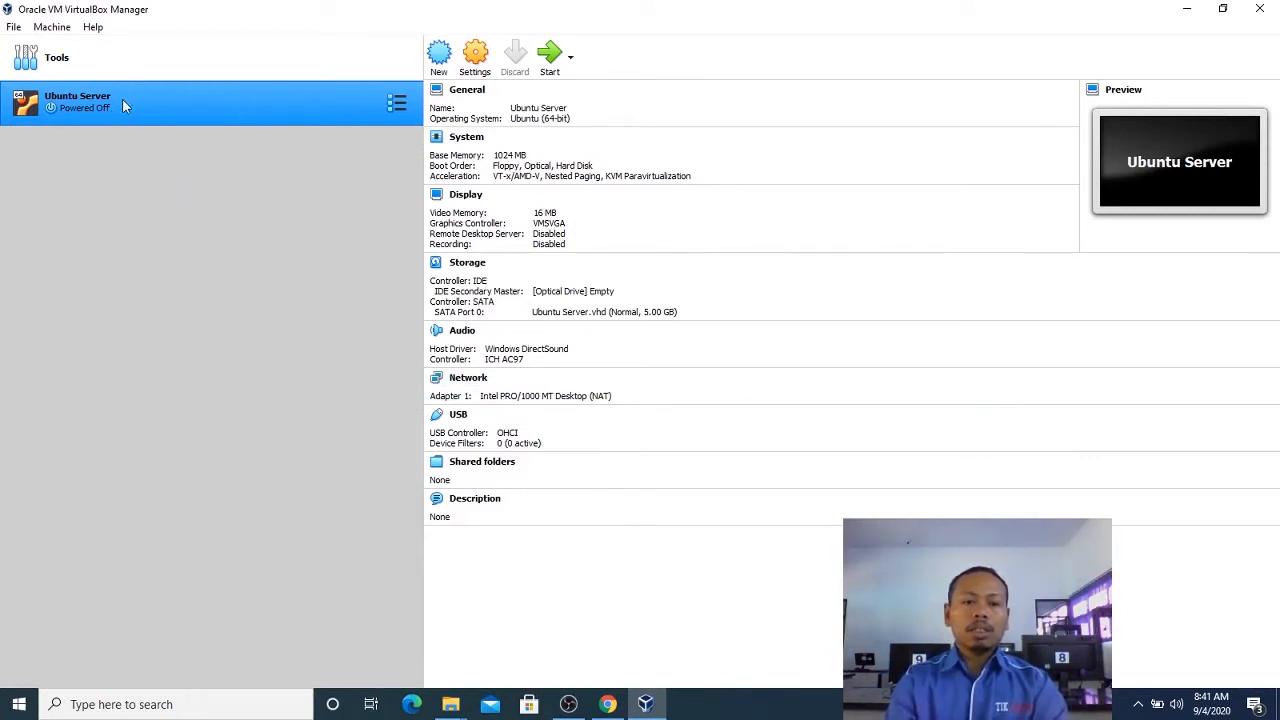
Load ubuntu-20.04.1-live-server-amd64.iso from Downloads into the machine's empty IDE optical drive.
{"action": "left_click", "coordinate": [471, 268]}
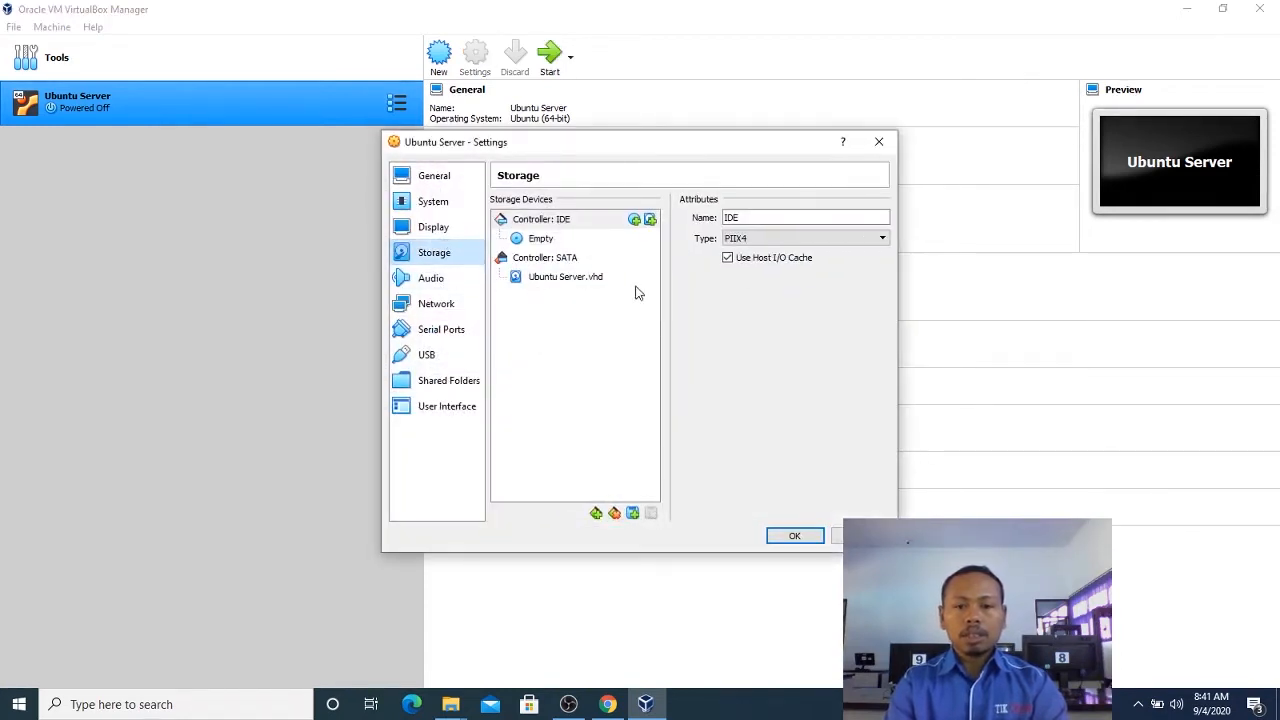
{"action": "left_click", "coordinate": [547, 242]}
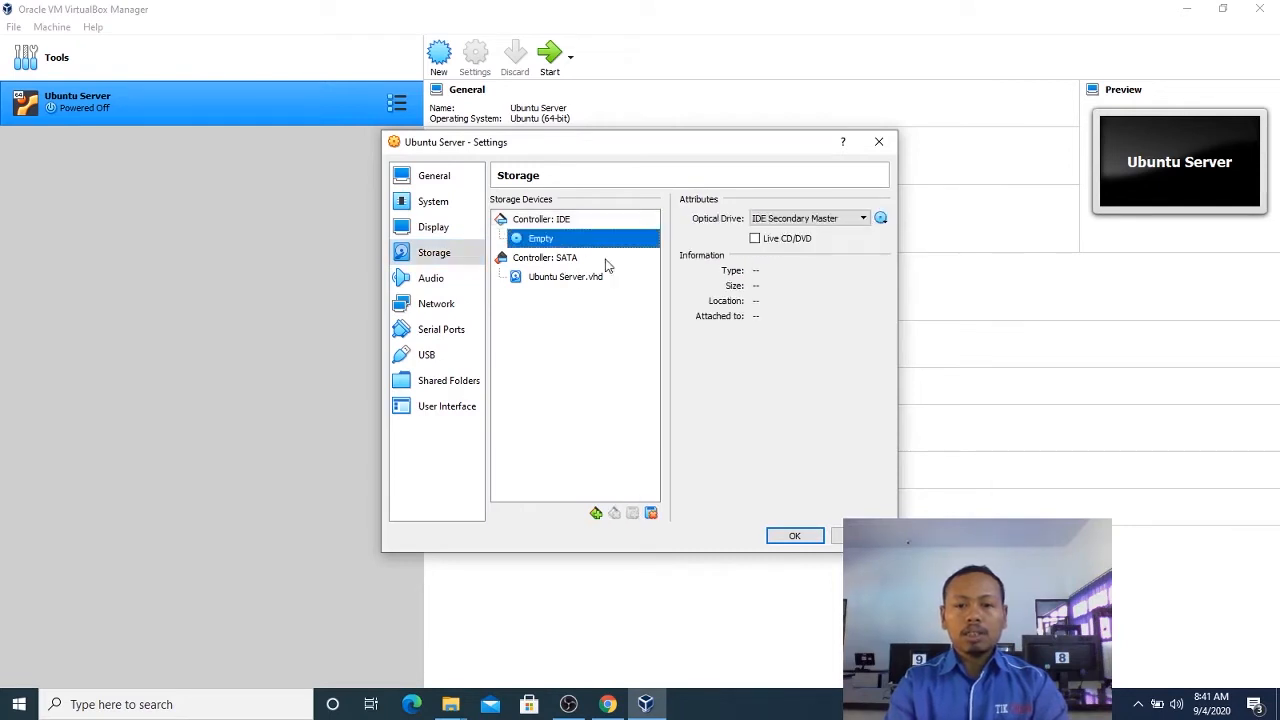
{"action": "left_click", "coordinate": [856, 218]}
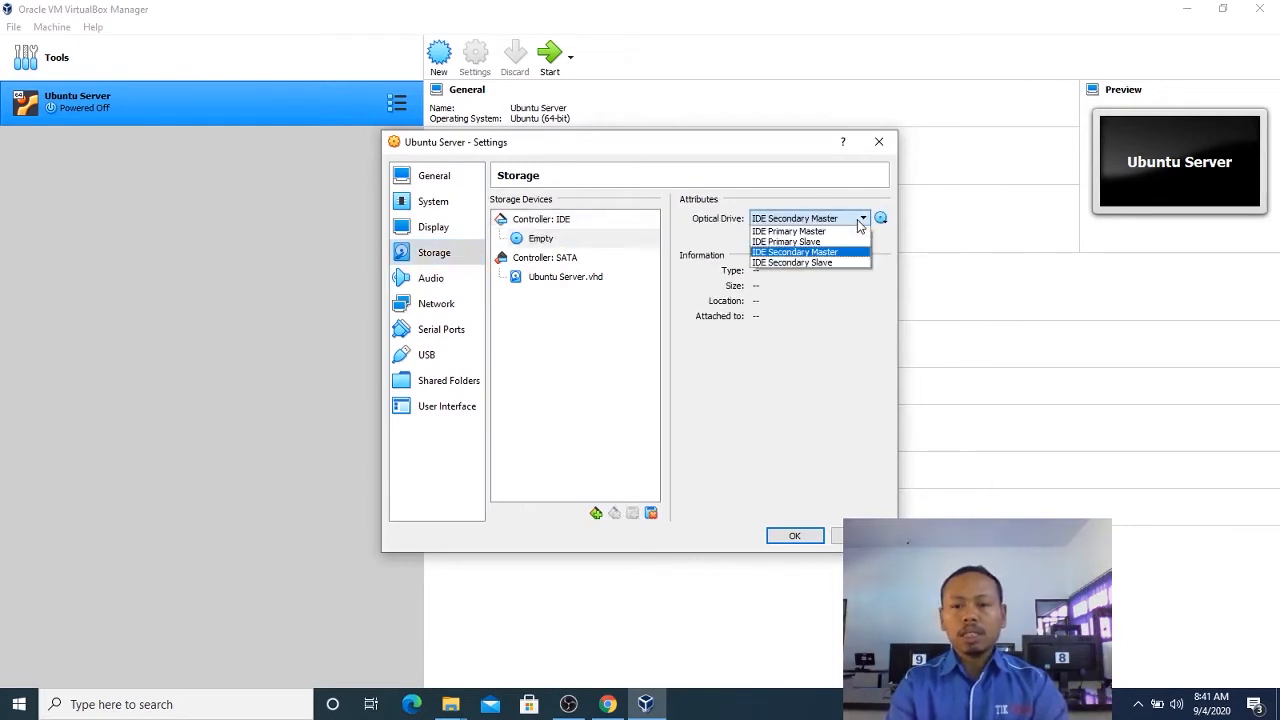
{"action": "left_click", "coordinate": [857, 216]}
{"action": "left_click", "coordinate": [881, 219]}
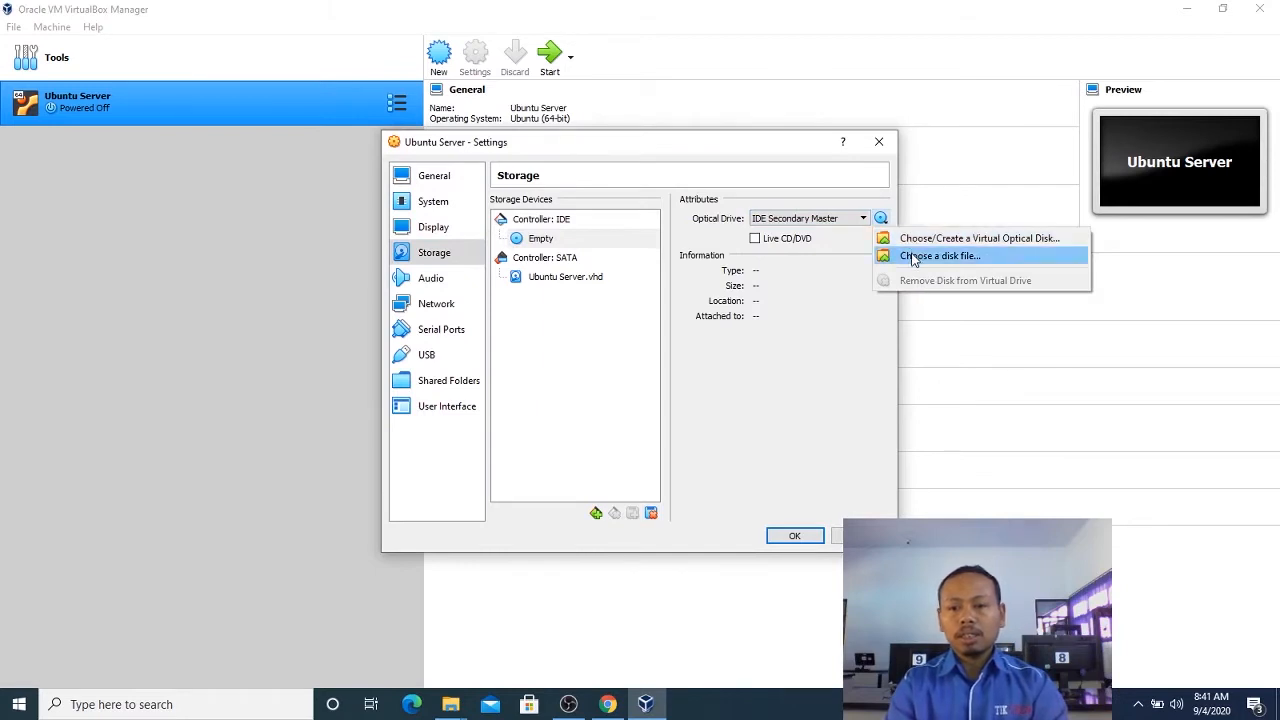
{"action": "left_click", "coordinate": [912, 257]}
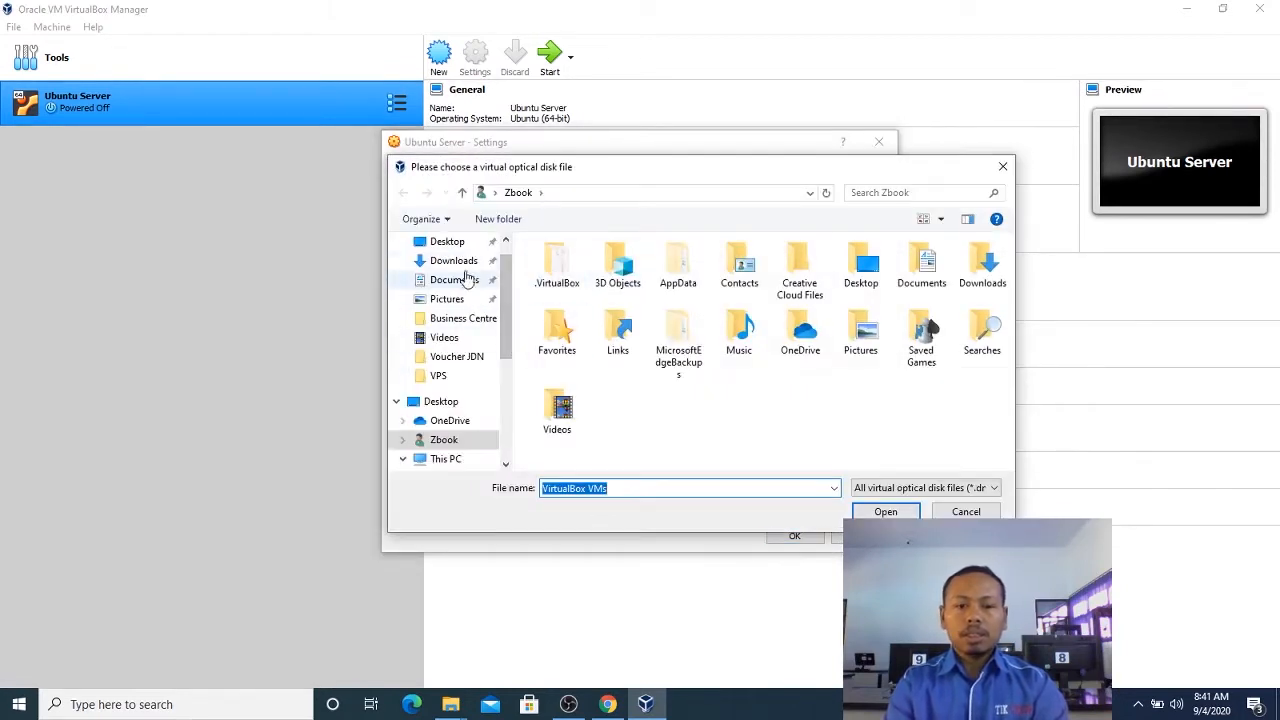
{"action": "left_click", "coordinate": [460, 261]}
{"action": "left_click", "coordinate": [668, 289]}
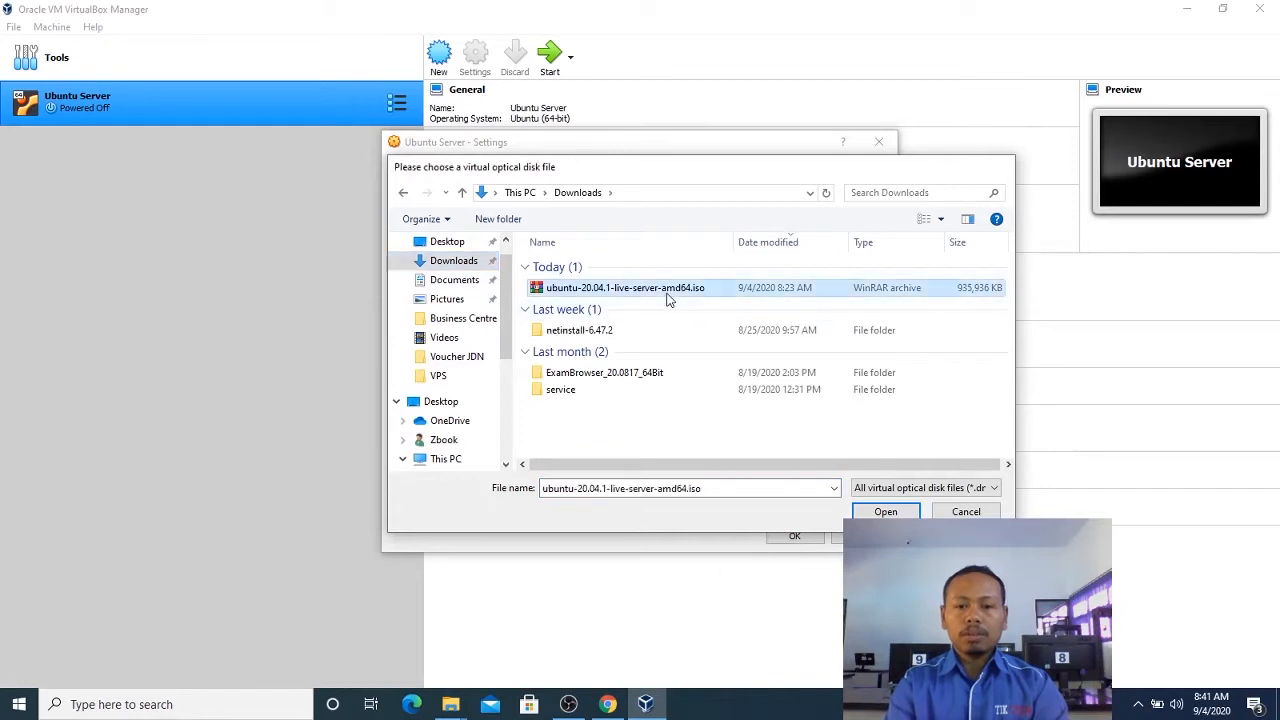
{"action": "double_click", "coordinate": [668, 293]}
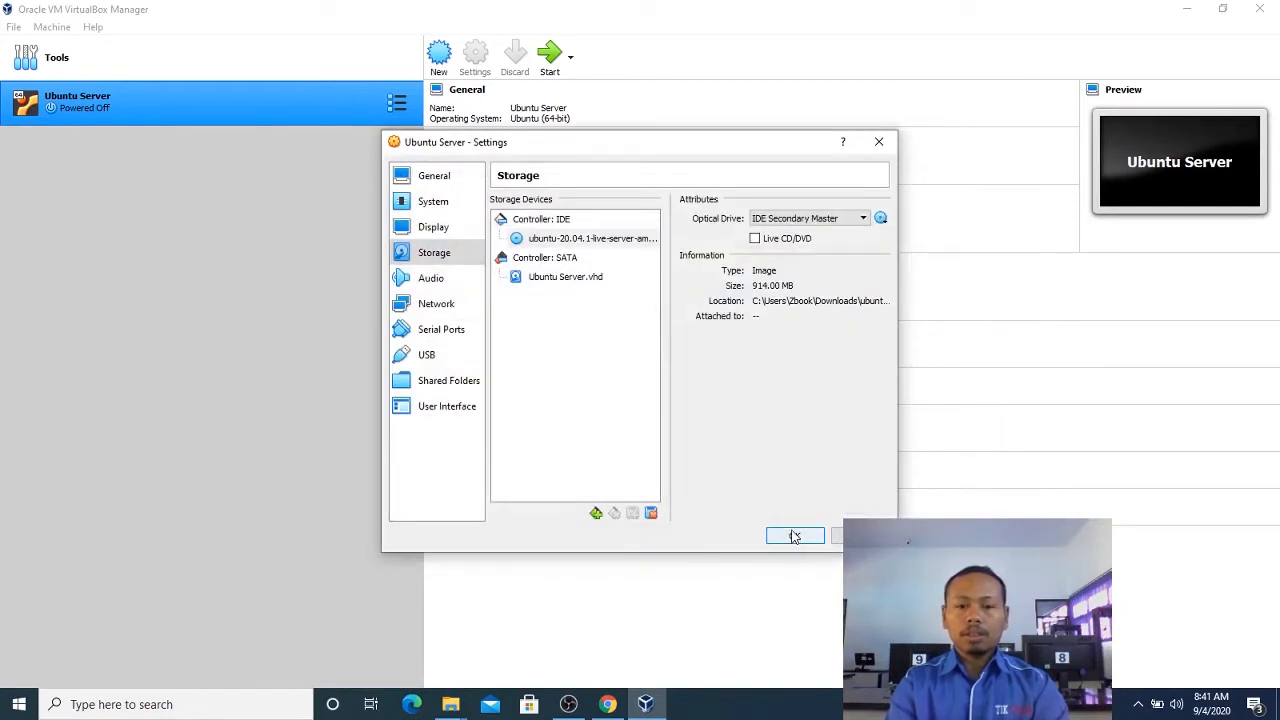
Review the machine's display and system settings, trying two processors and going back to one.
{"action": "left_click", "coordinate": [438, 230]}
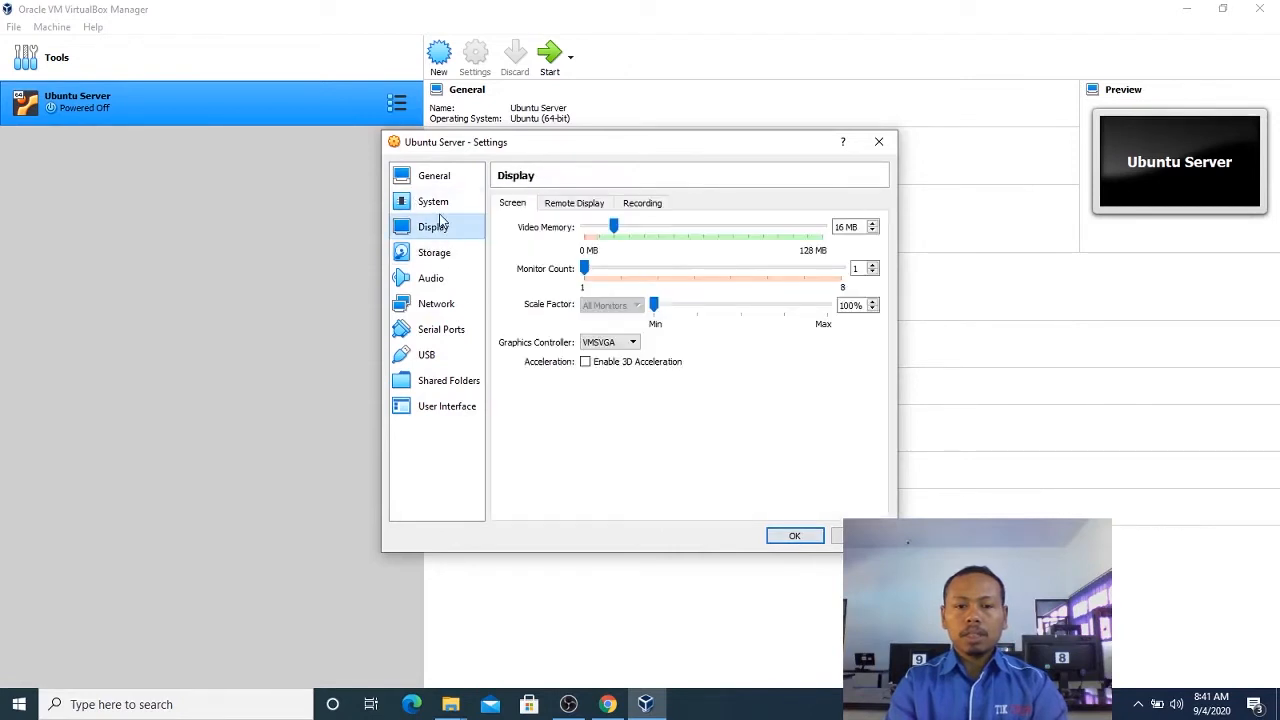
{"action": "left_click", "coordinate": [440, 205]}
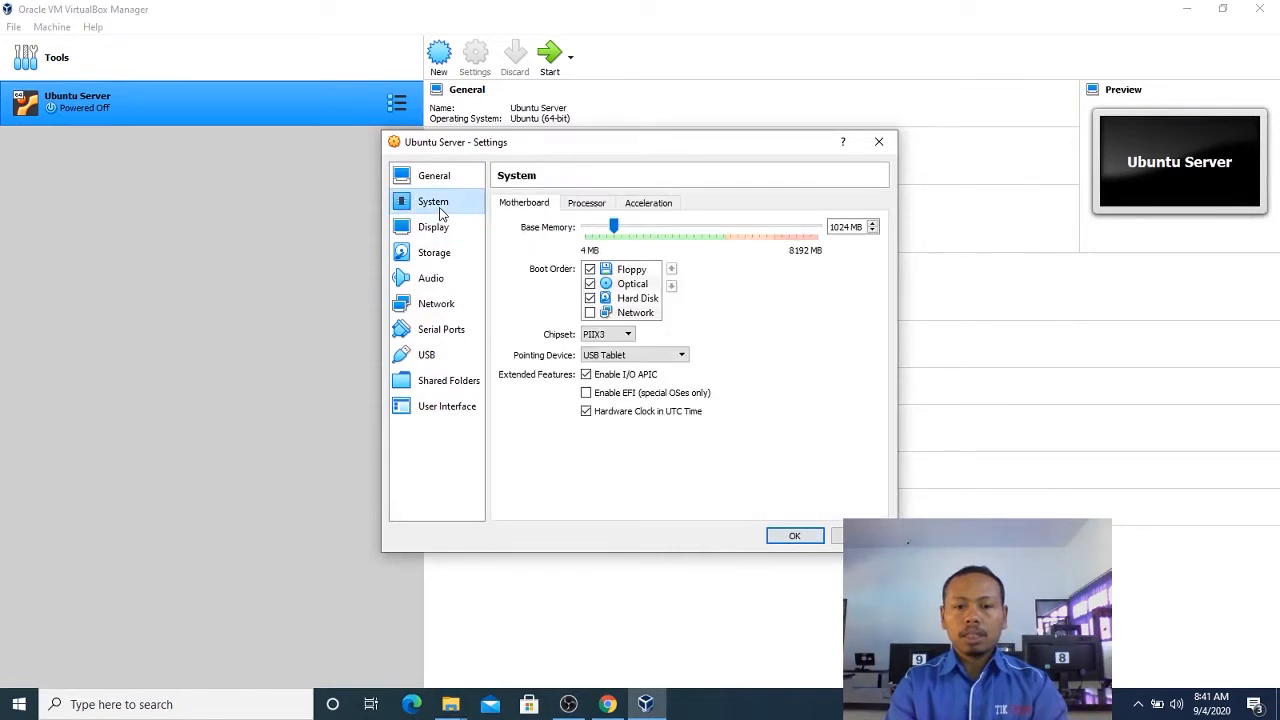
{"action": "left_click", "coordinate": [600, 206]}
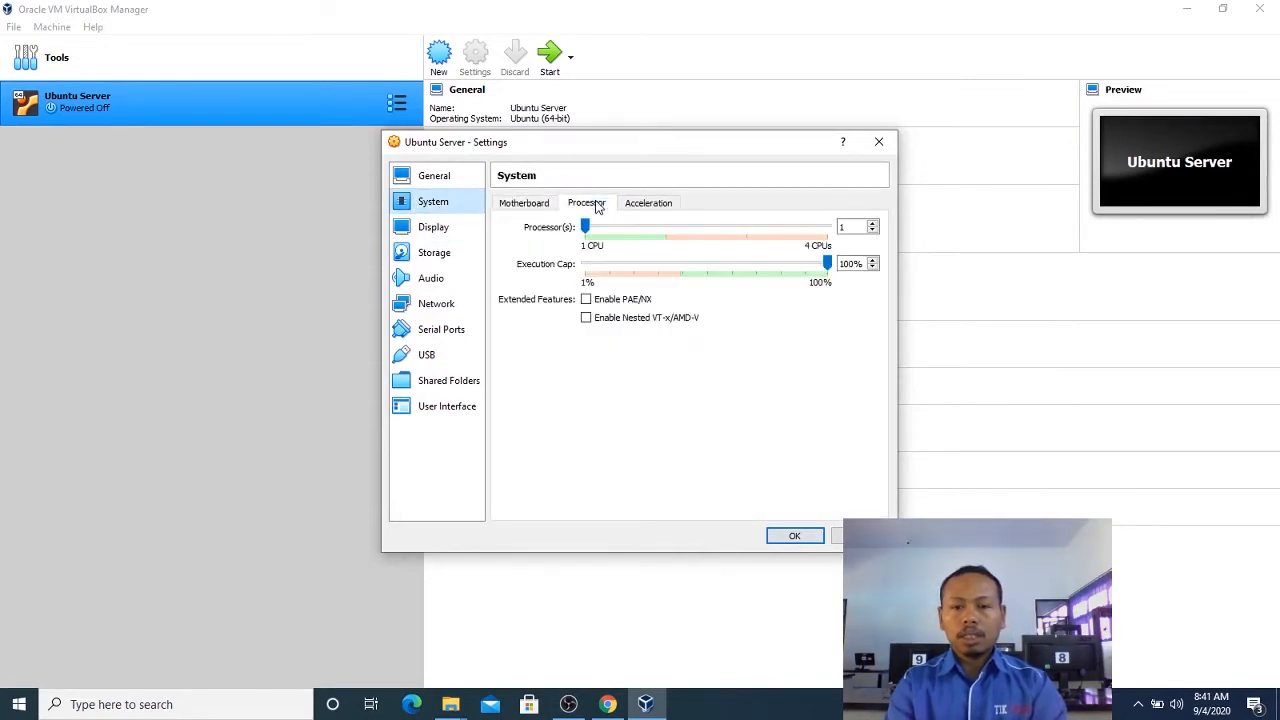
{"action": "left_click", "coordinate": [632, 233]}
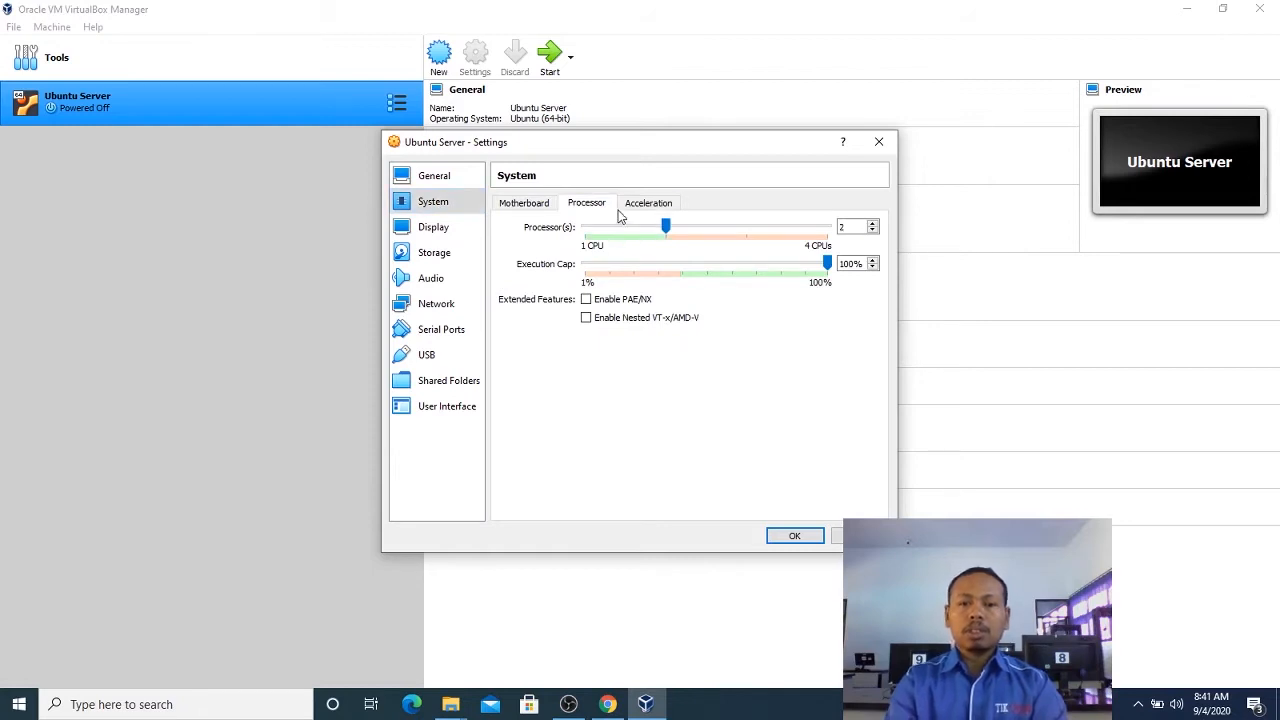
{"action": "left_click", "coordinate": [602, 230]}
{"action": "left_click", "coordinate": [545, 205]}
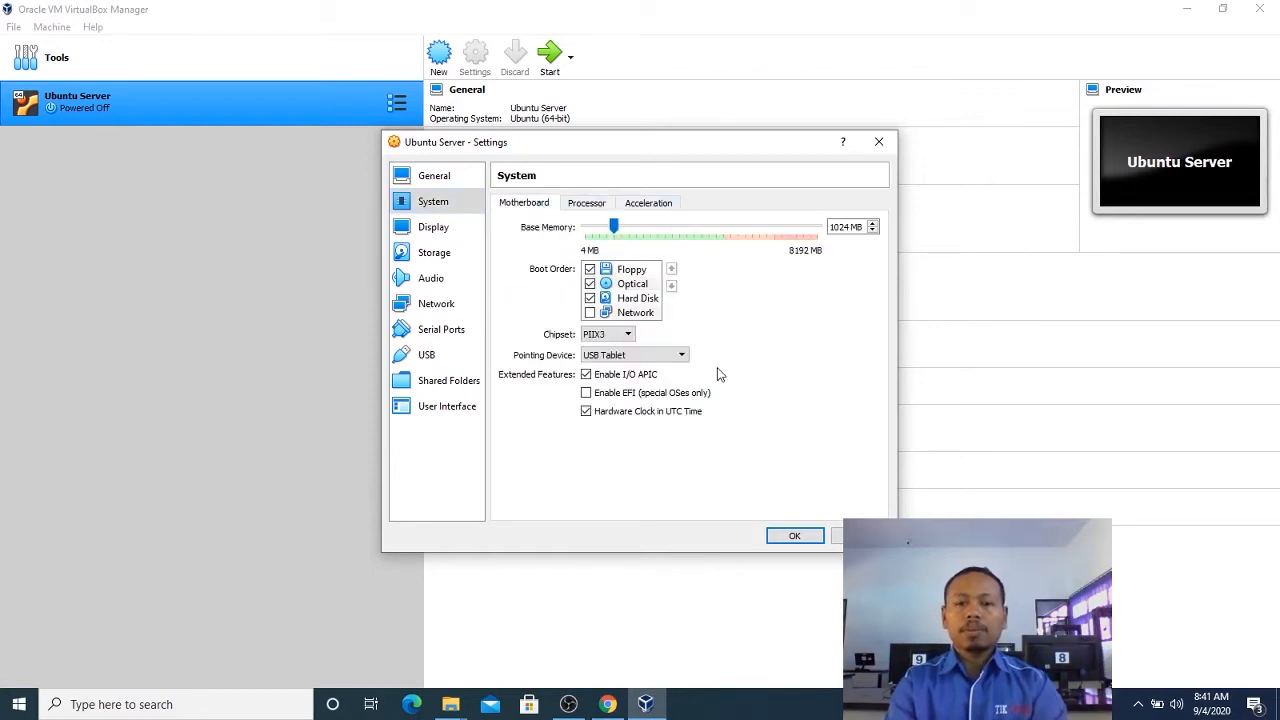
Save the machine settings and start Ubuntu Server with ubuntu-20.04.1-live-server-amd64.iso as the start-up disk.
{"action": "left_click", "coordinate": [790, 535]}
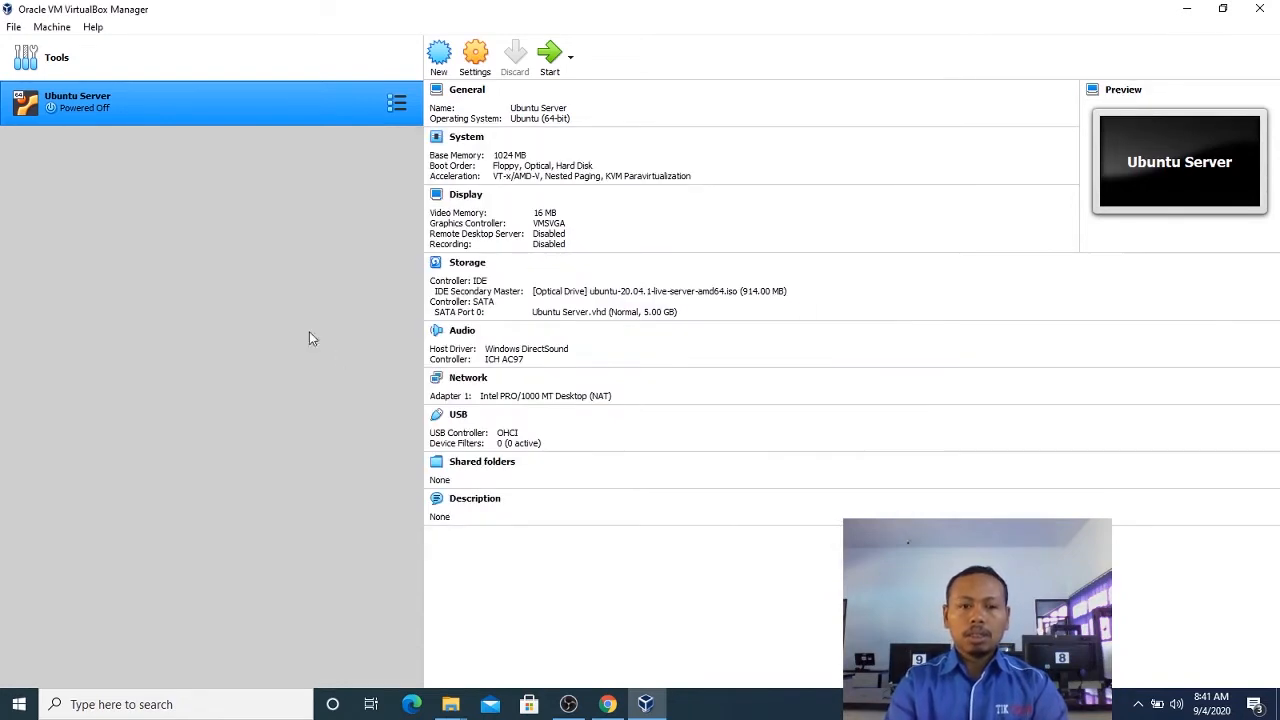
{"action": "left_click", "coordinate": [550, 55]}
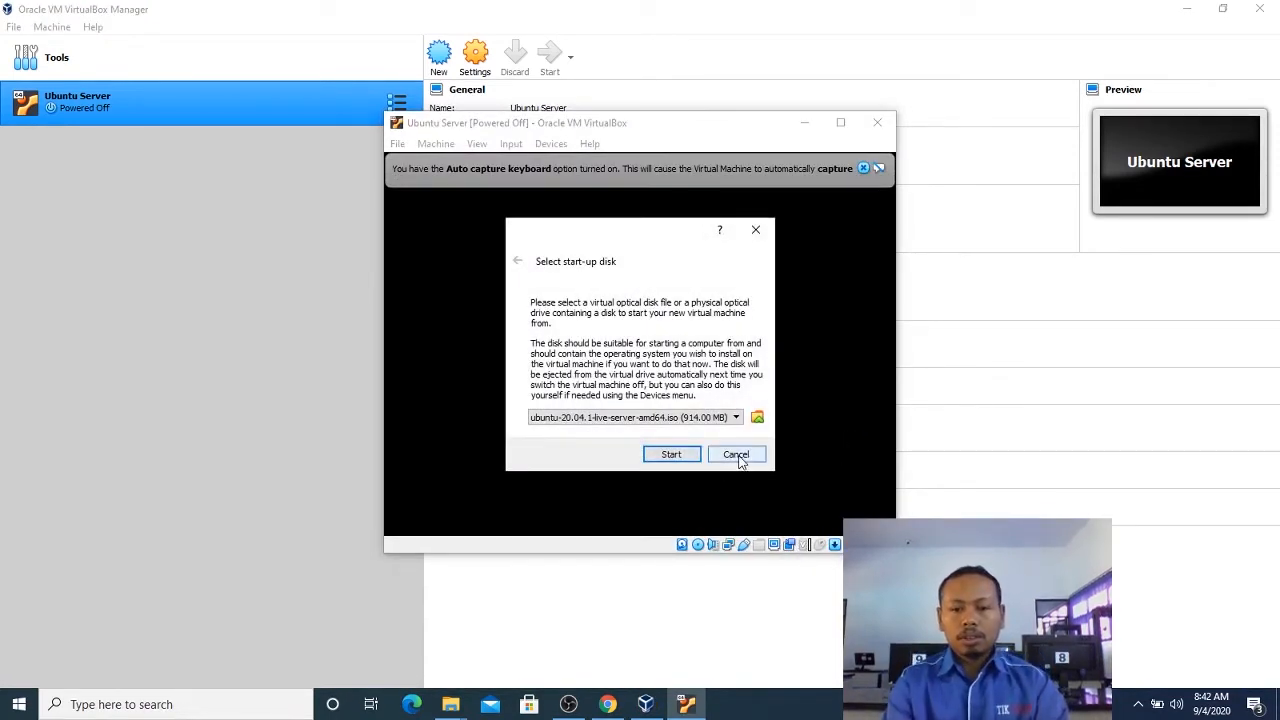
{"action": "left_click", "coordinate": [737, 418]}
{"action": "left_click", "coordinate": [735, 430]}
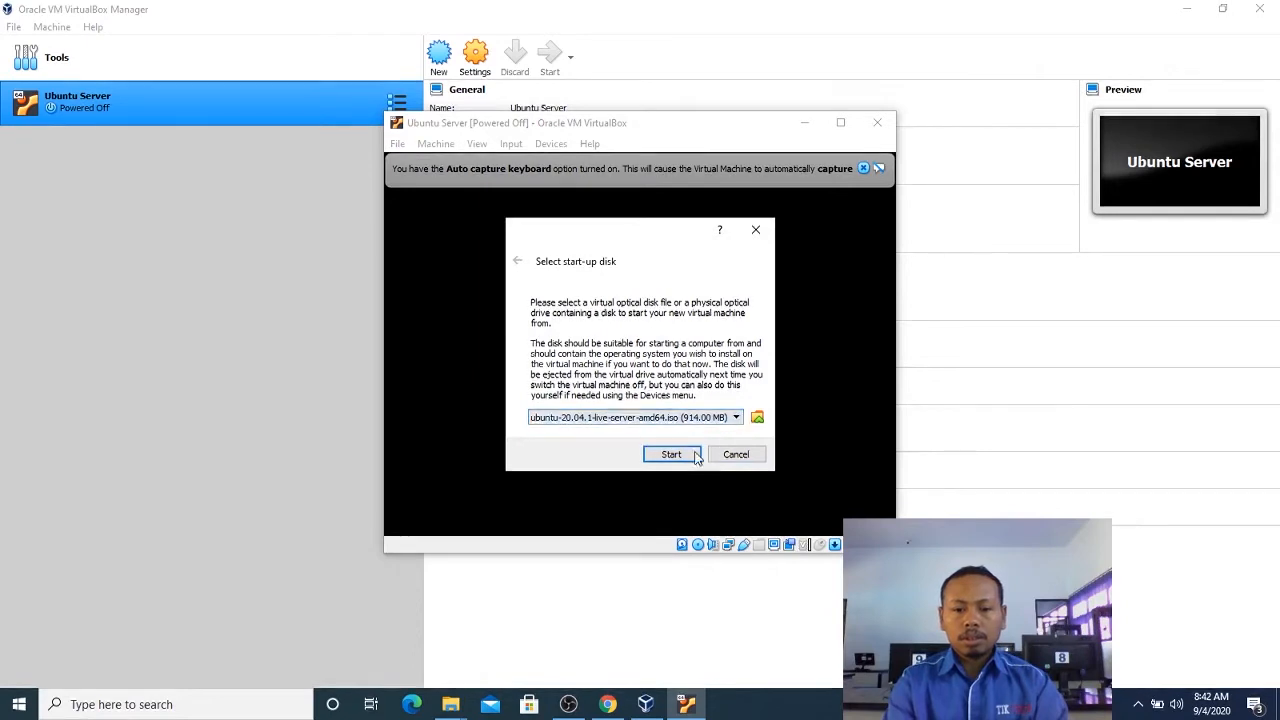
{"action": "left_click", "coordinate": [671, 454]}
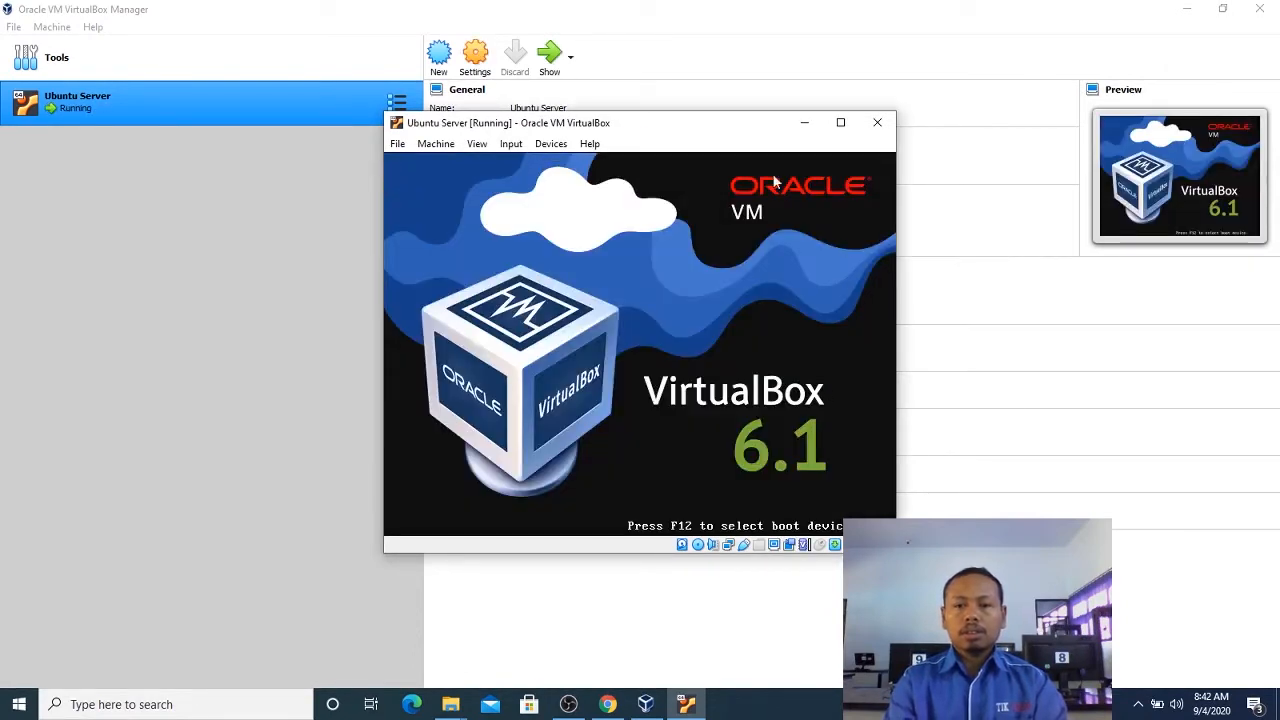
Reposition the running machine's window and dismiss the mouse pointer integration notice while the installer boots.
{"action": "left_click_drag", "start_coordinate": [723, 131], "coordinate": [760, 143]}
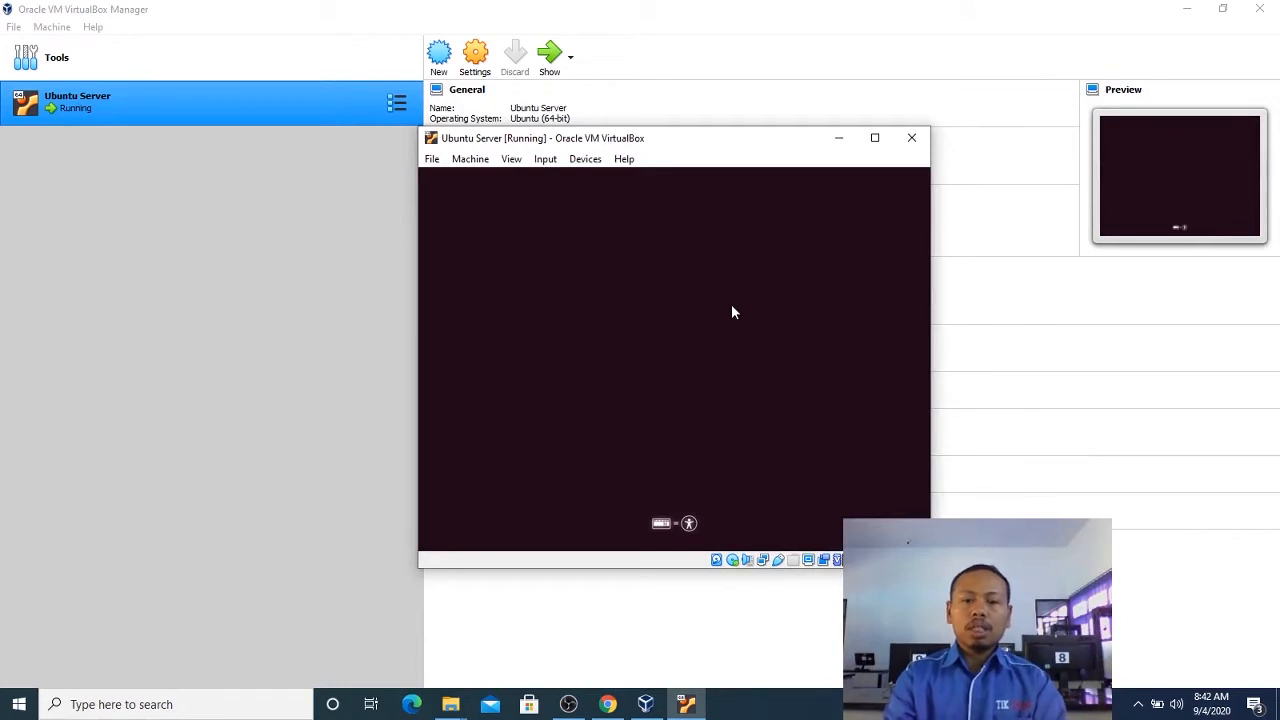
{"action": "left_click_drag", "start_coordinate": [674, 140], "coordinate": [670, 166]}
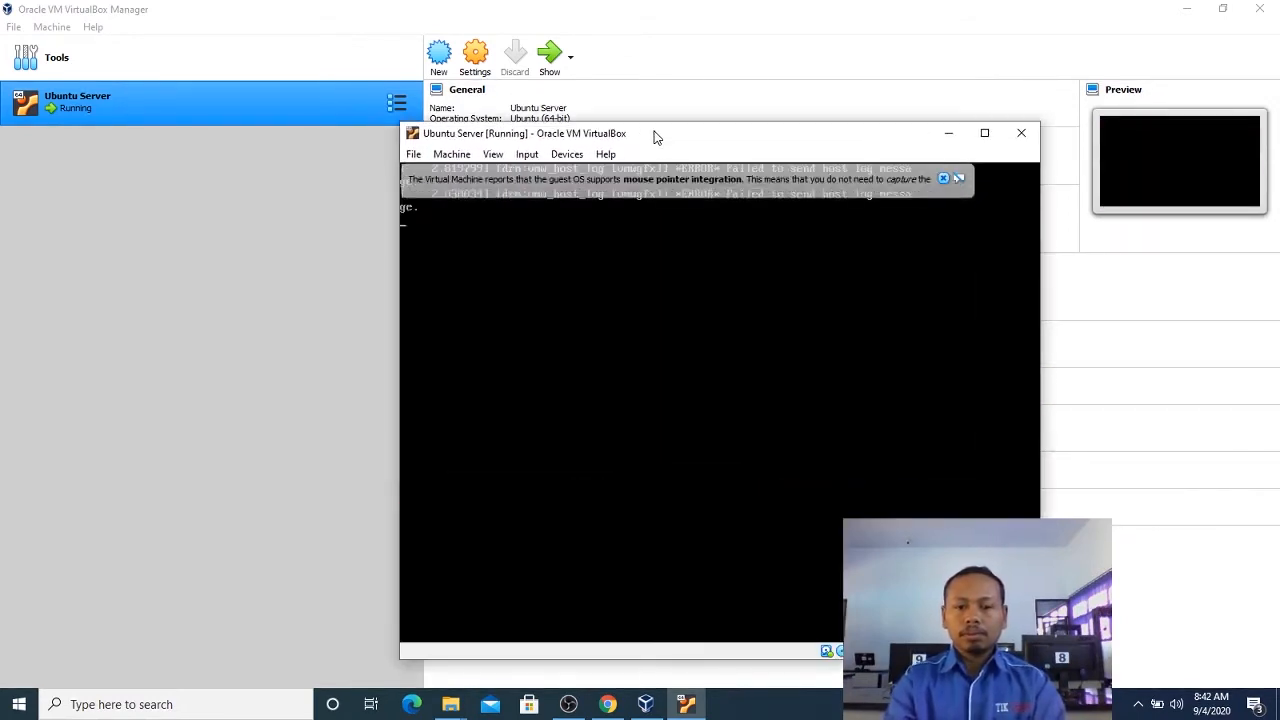
{"action": "left_click", "coordinate": [943, 179]}
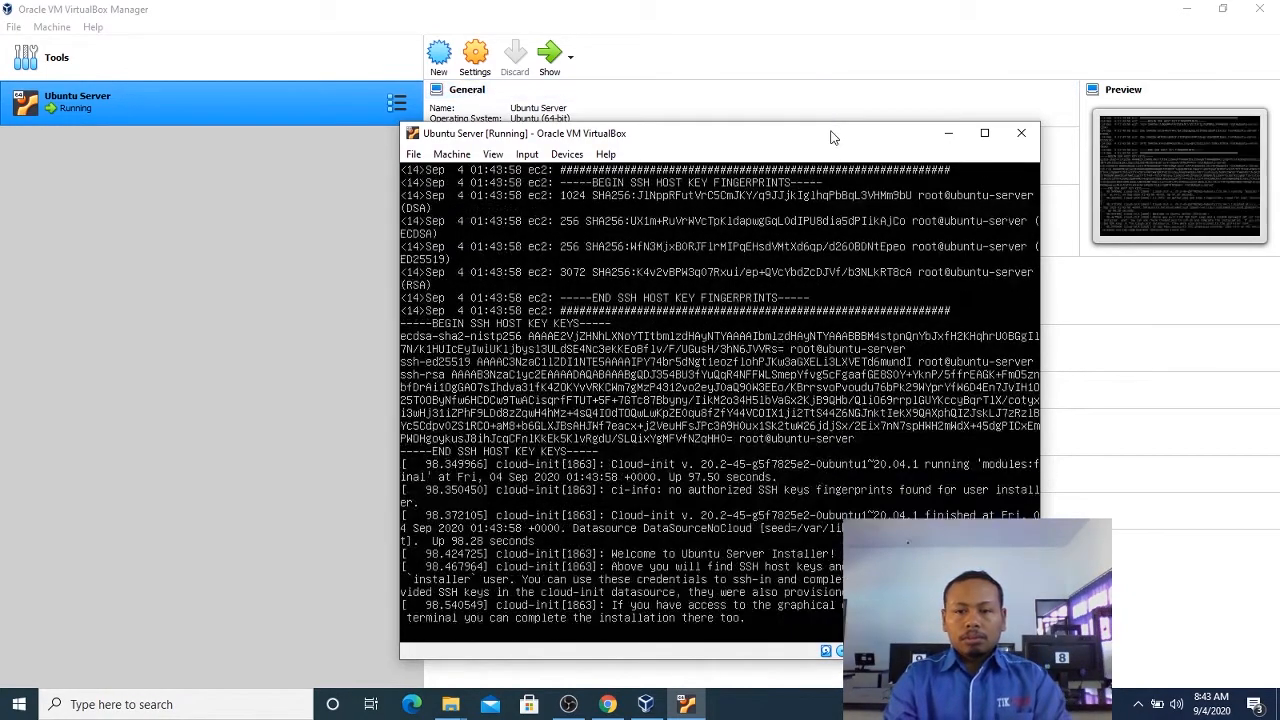
{"action": "left_click_drag", "start_coordinate": [830, 134], "coordinate": [598, 53]}
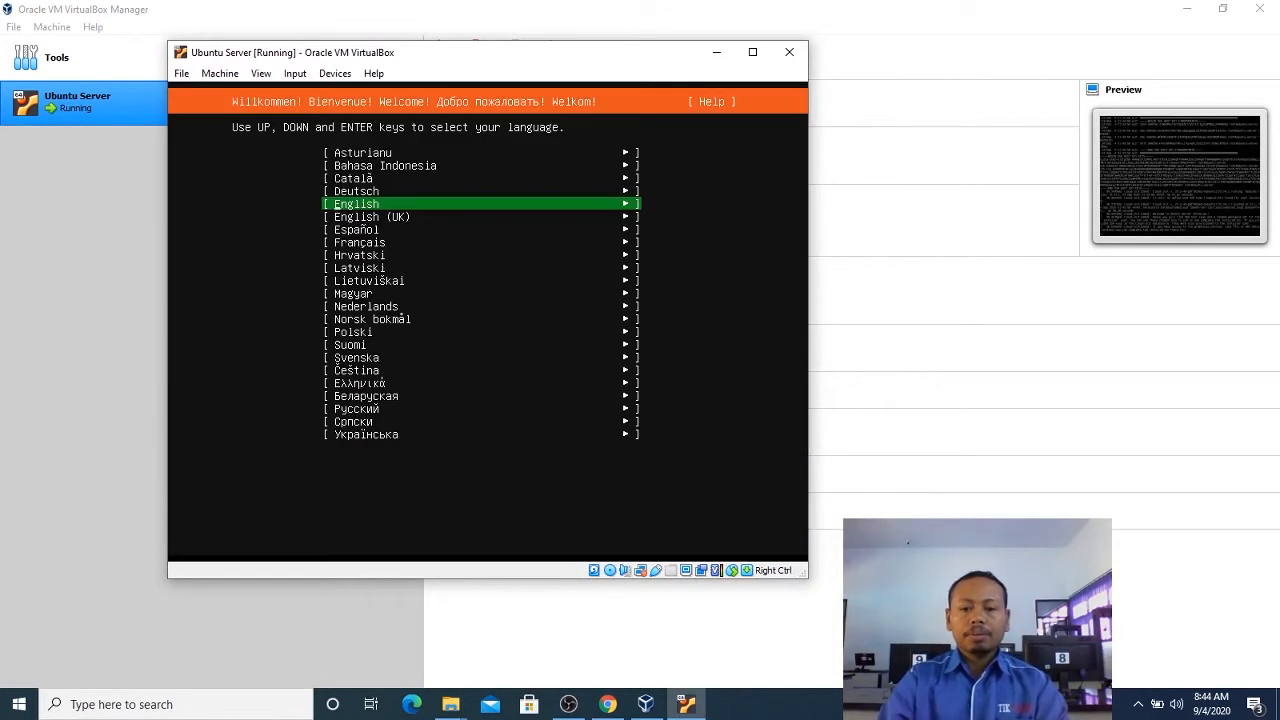
Select English as the installer language and continue to the keyboard configuration.
{"action": "key", "text": "Down"}
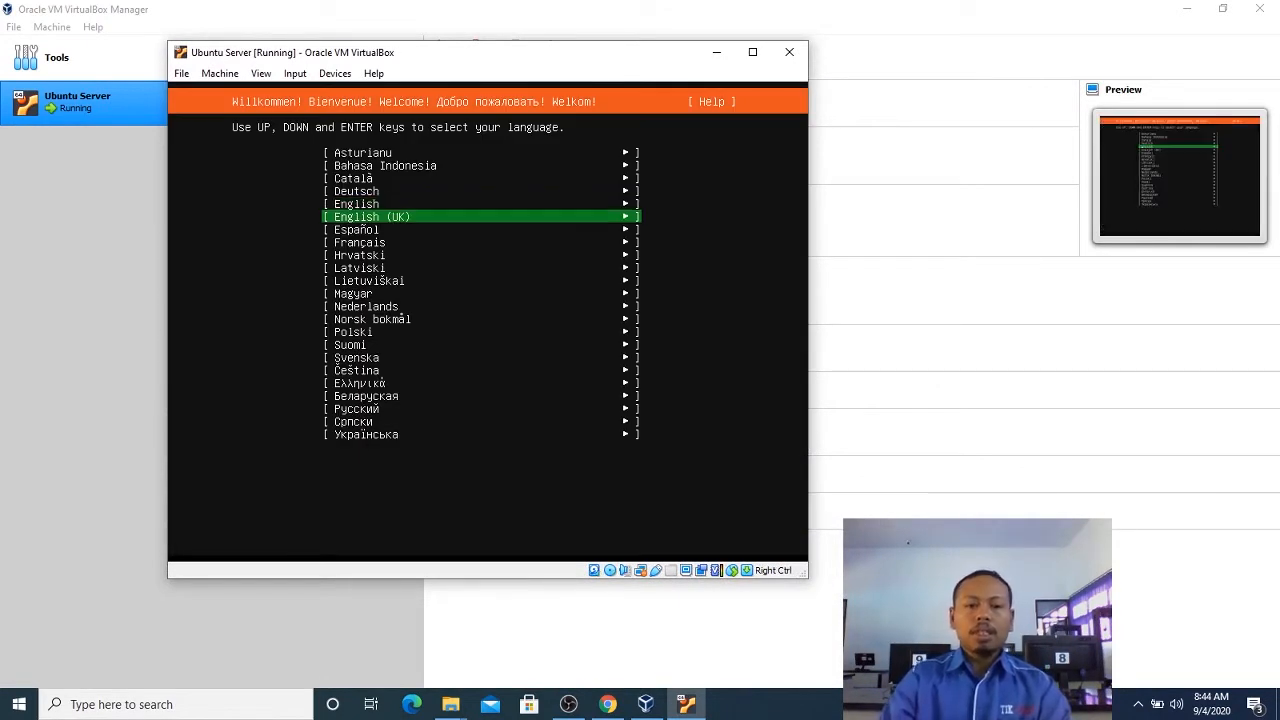
{"action": "key", "text": "Up"}
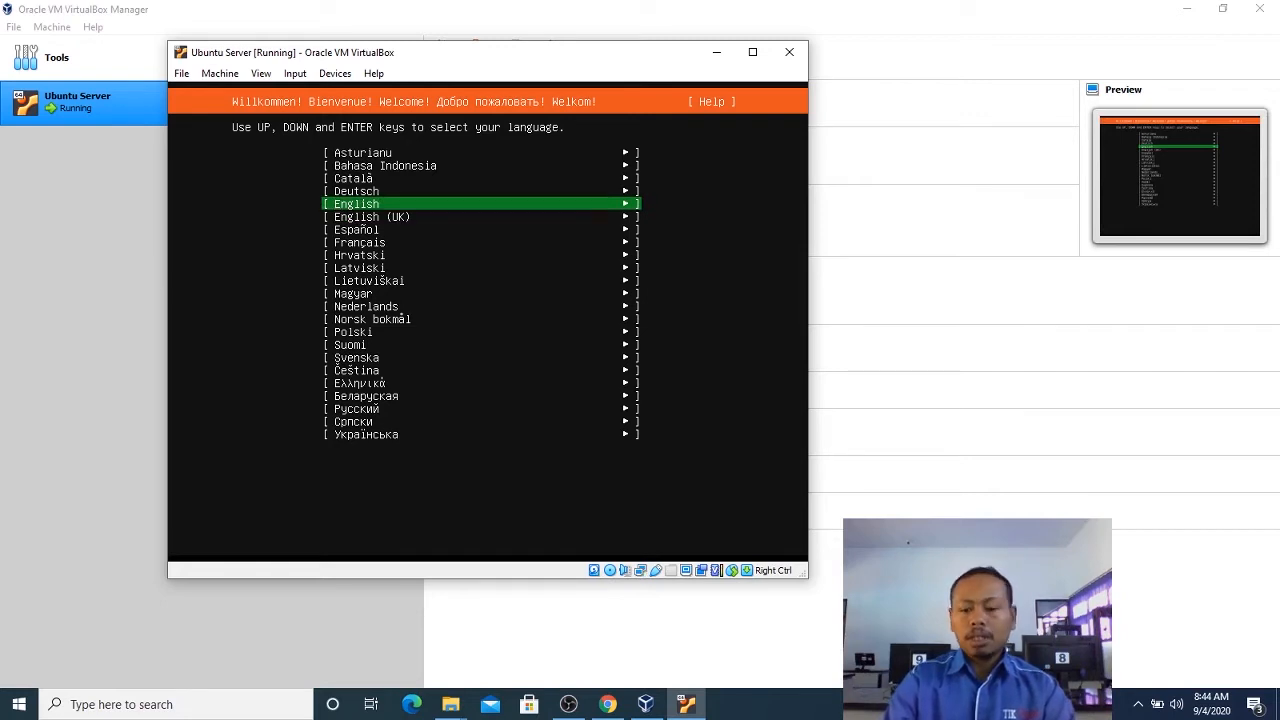
{"action": "key", "text": "Return"}
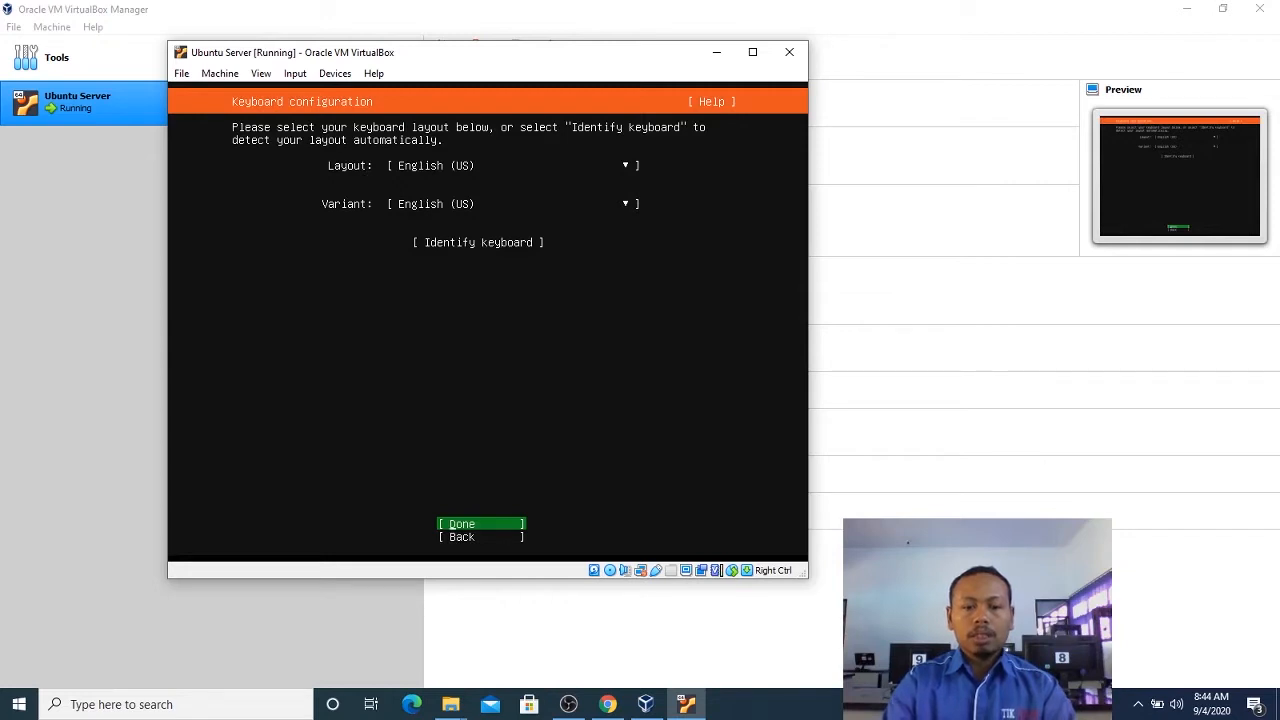
Accept the English (US) keyboard layout and variant, and keep the DHCPv4 network connection on enp0s3.
{"action": "key", "text": "Down"}
{"action": "key", "text": "Up"}
{"action": "key", "text": "Return"}
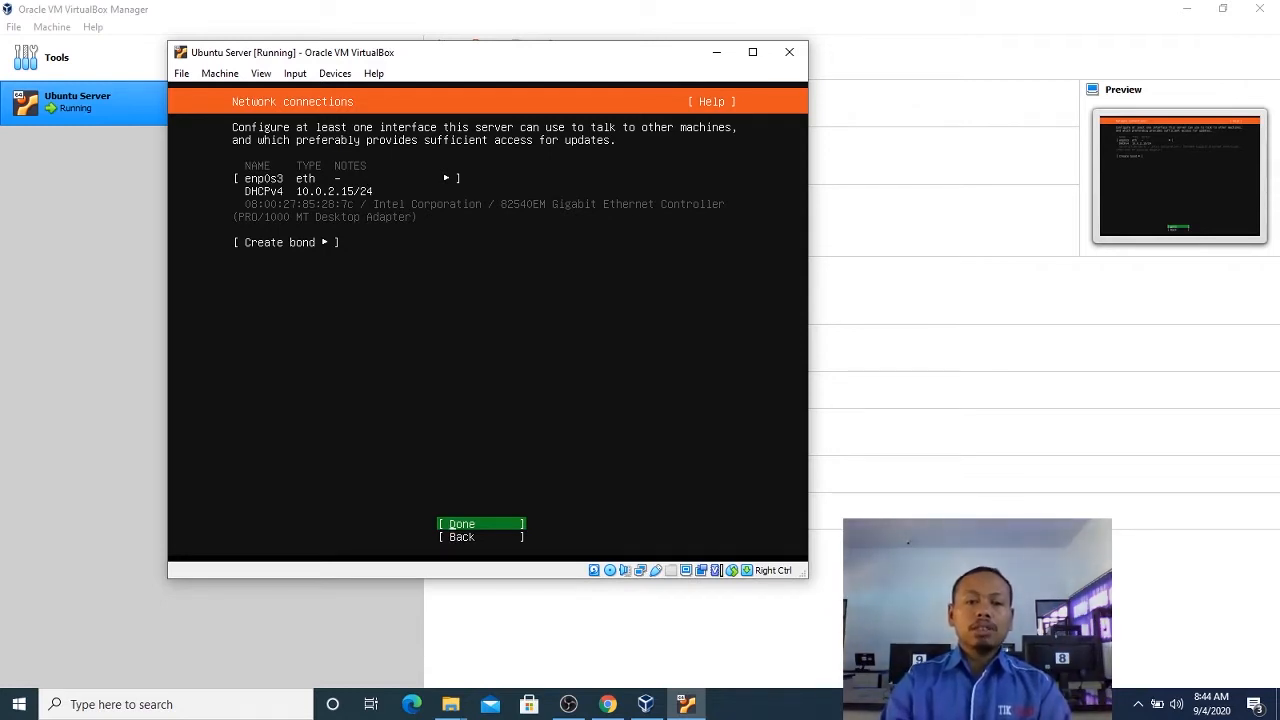
{"action": "key", "text": "Down"}
{"action": "key", "text": "Up"}
{"action": "key", "text": "Return"}
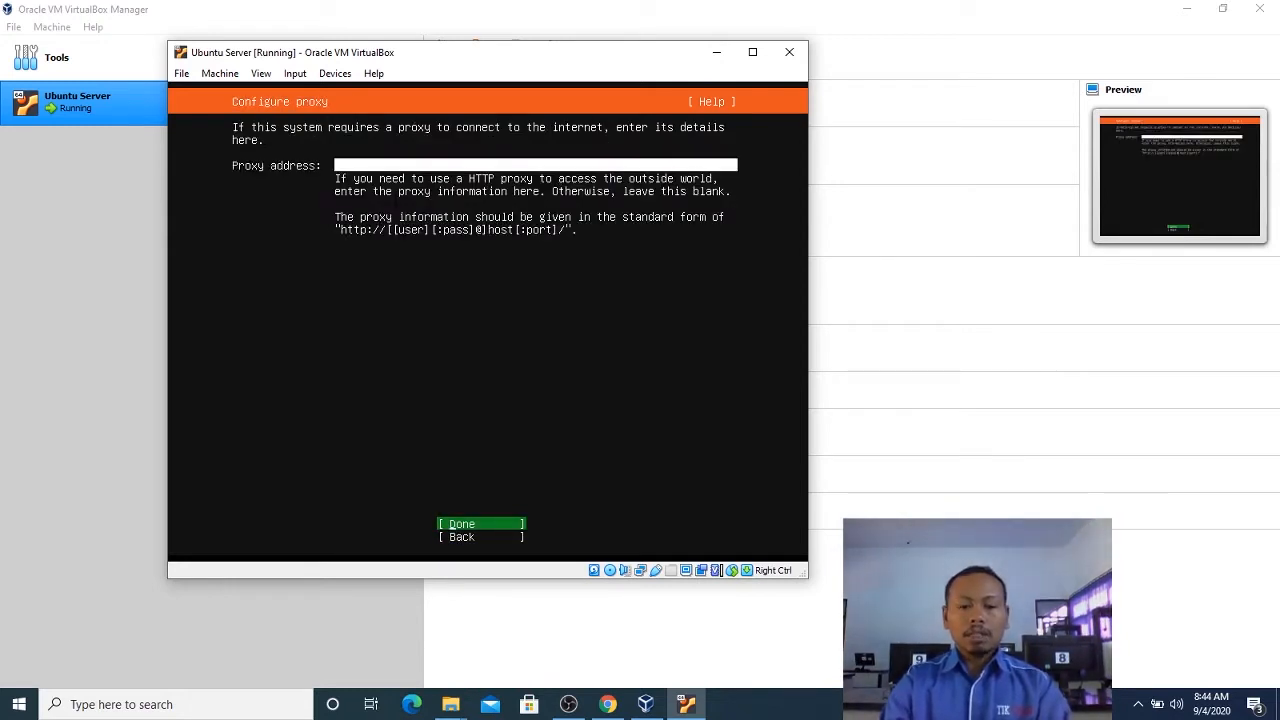
{"action": "key", "text": "Return"}
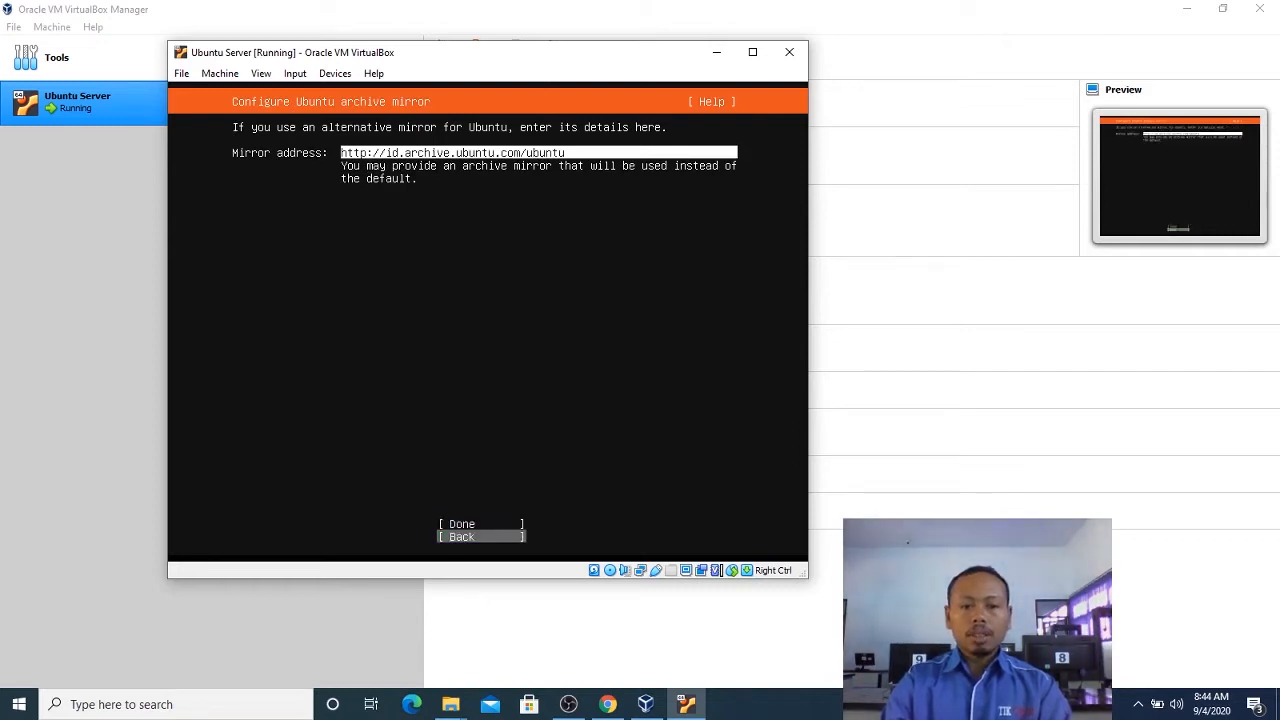
{"action": "key", "text": "Return"}
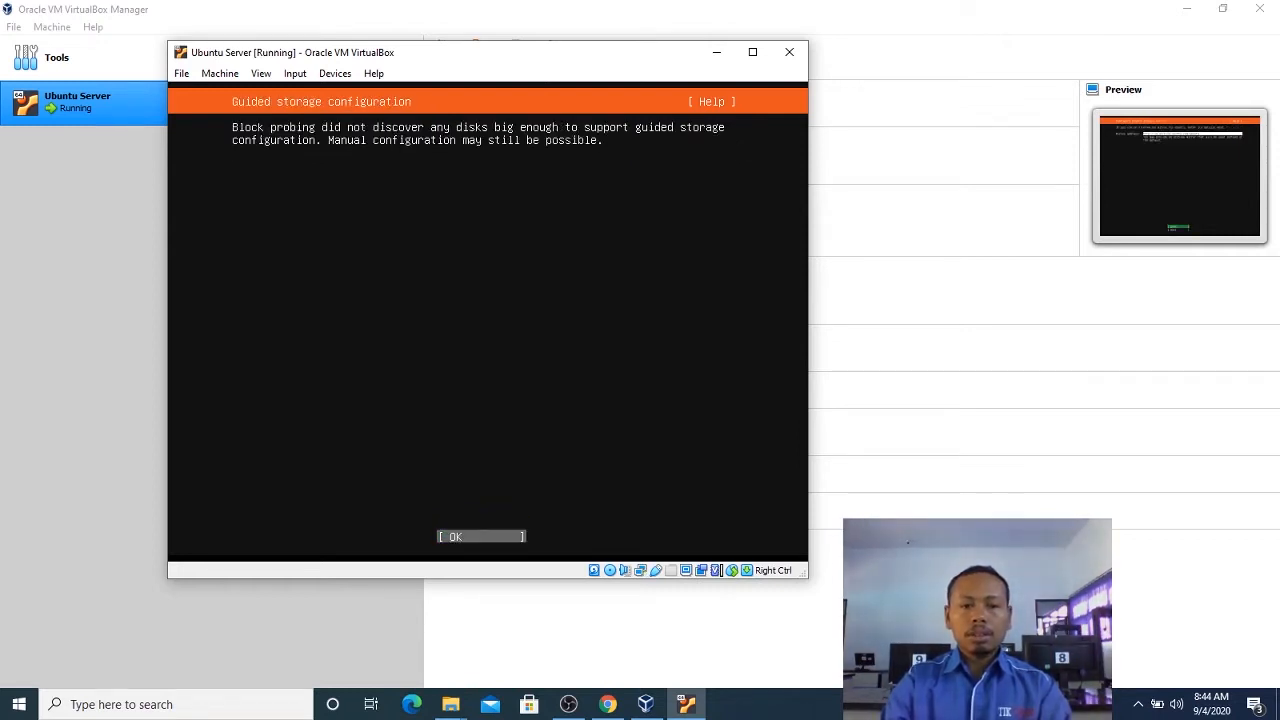
Acknowledge the guided storage notice and continue to the manual storage configuration.
{"action": "key", "text": "Tab"}
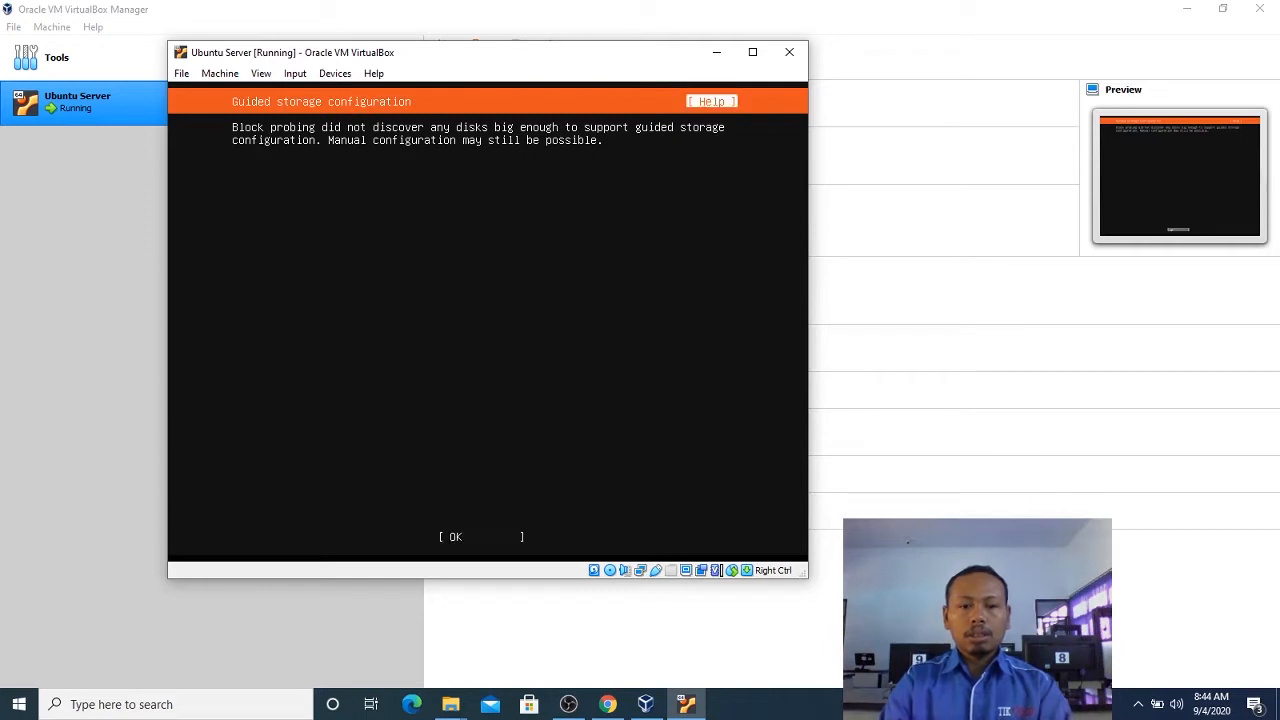
{"action": "key", "text": "Tab"}
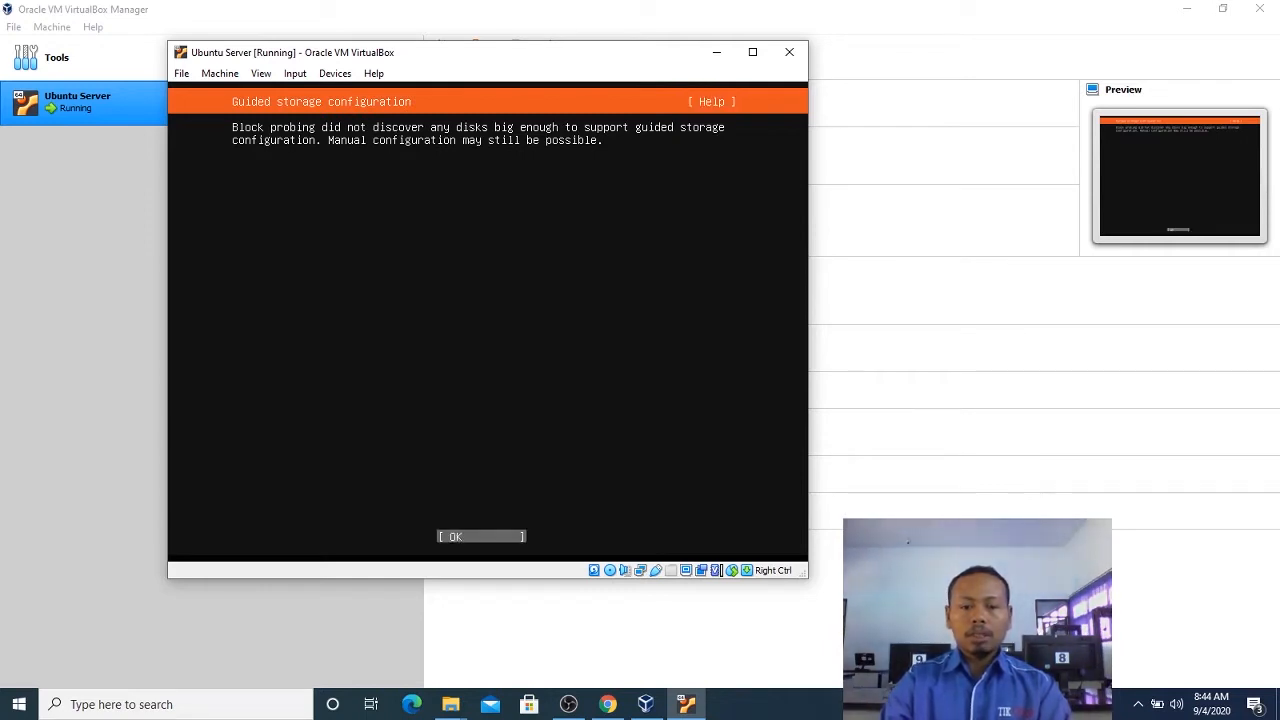
{"action": "key", "text": "Return"}
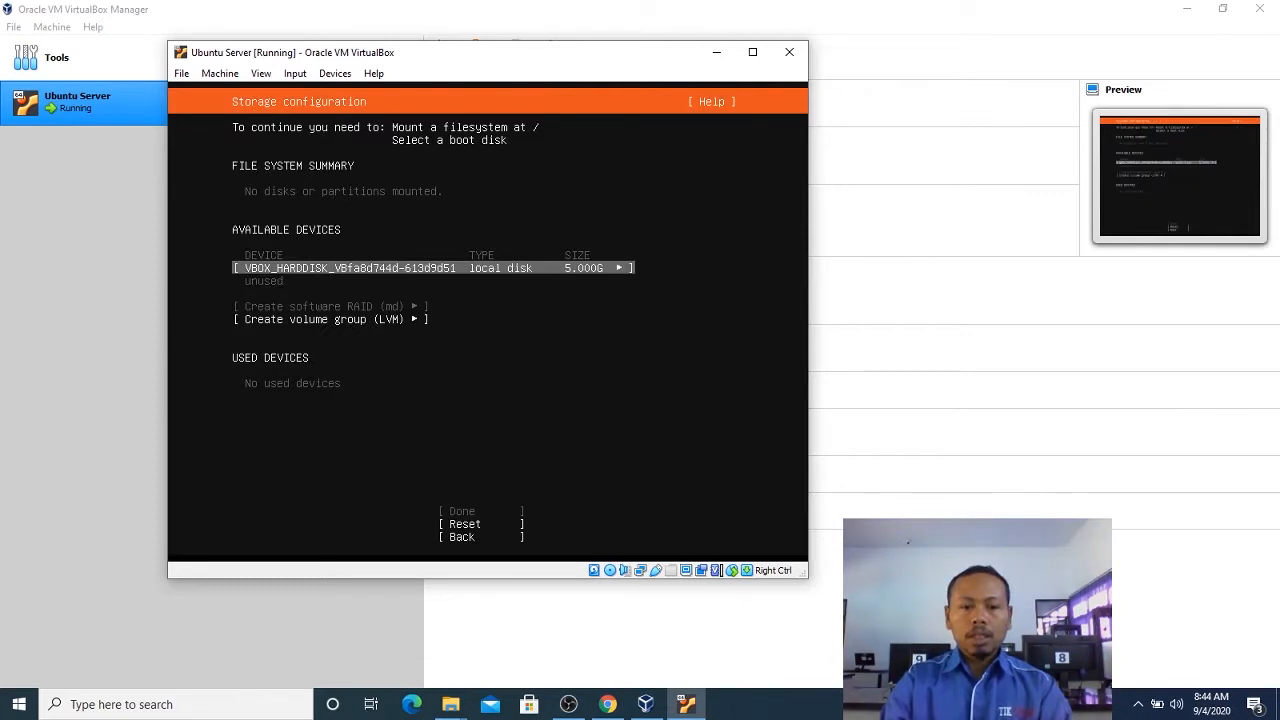
Open the format and mount settings of the unused 5.000G VirtualBox local disk.
{"action": "key", "text": "Down"}
{"action": "key", "text": "Up"}
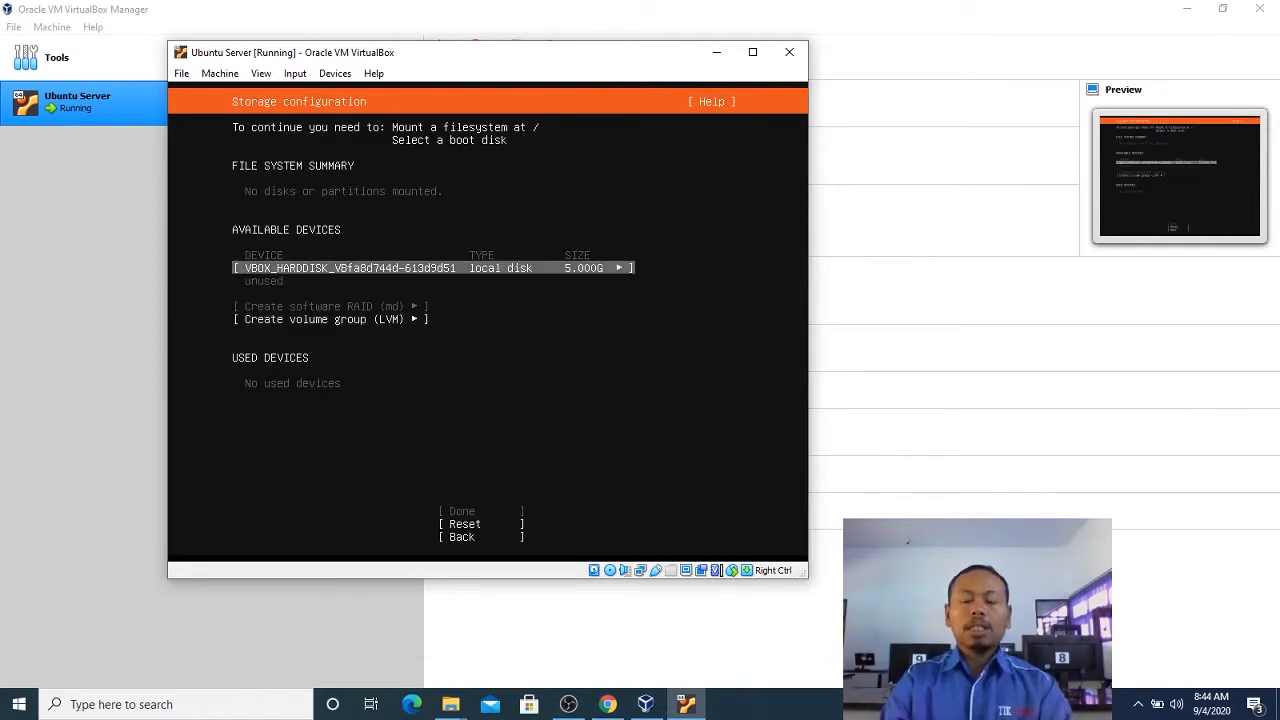
{"action": "key", "text": "Down"}
{"action": "key", "text": "Down"}
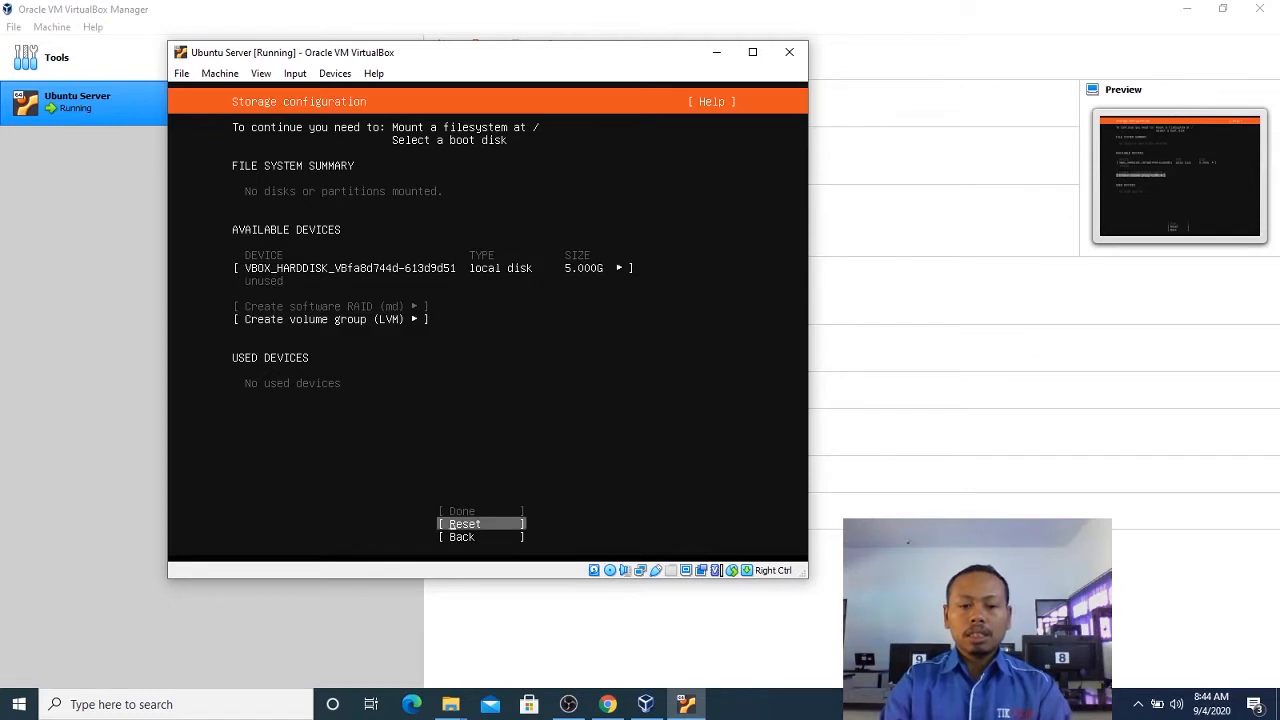
{"action": "key", "text": "Down"}
{"action": "key", "text": "Down"}
{"action": "key", "text": "Down"}
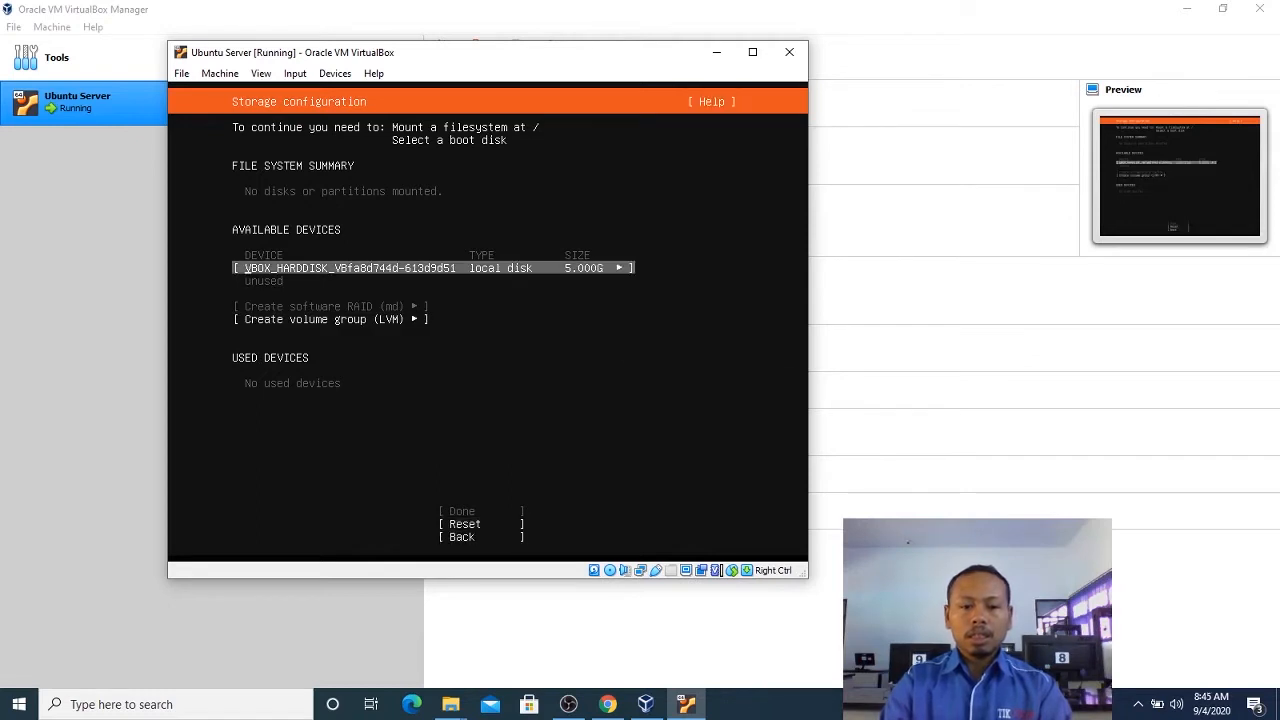
{"action": "key", "text": "Return"}
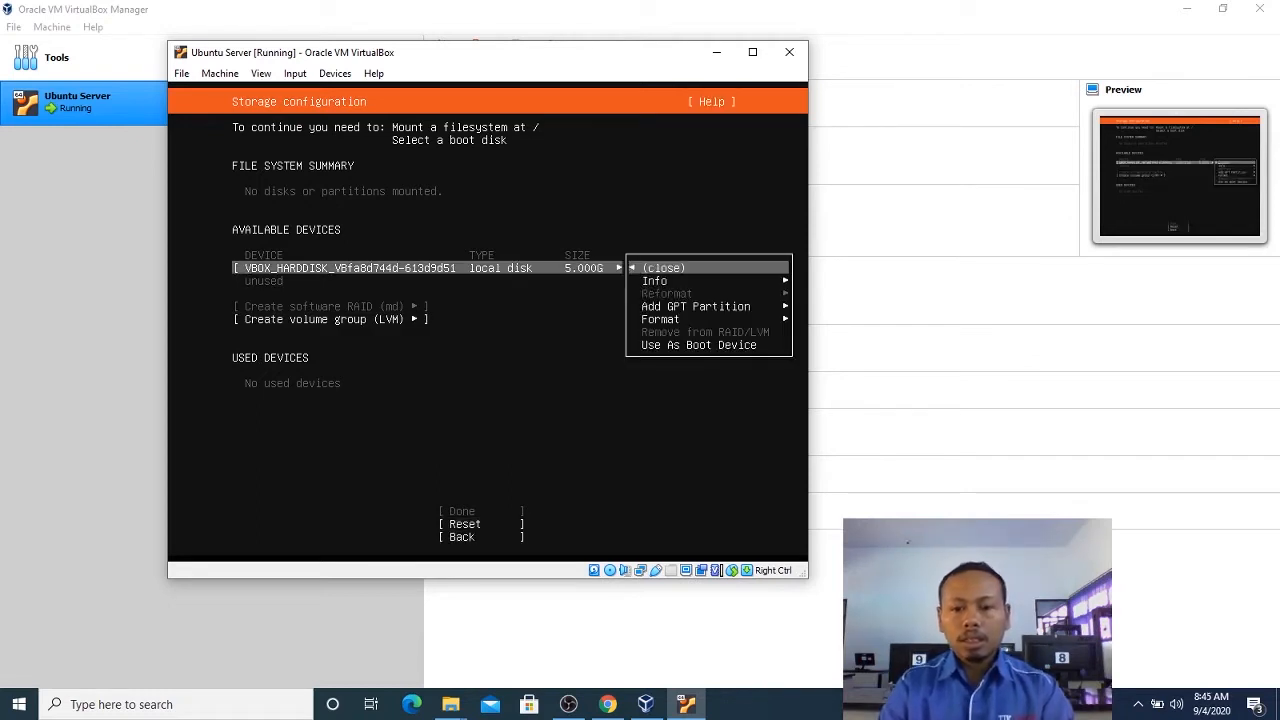
{"action": "key", "text": "Down"}
{"action": "key", "text": "Down"}
{"action": "key", "text": "Down"}
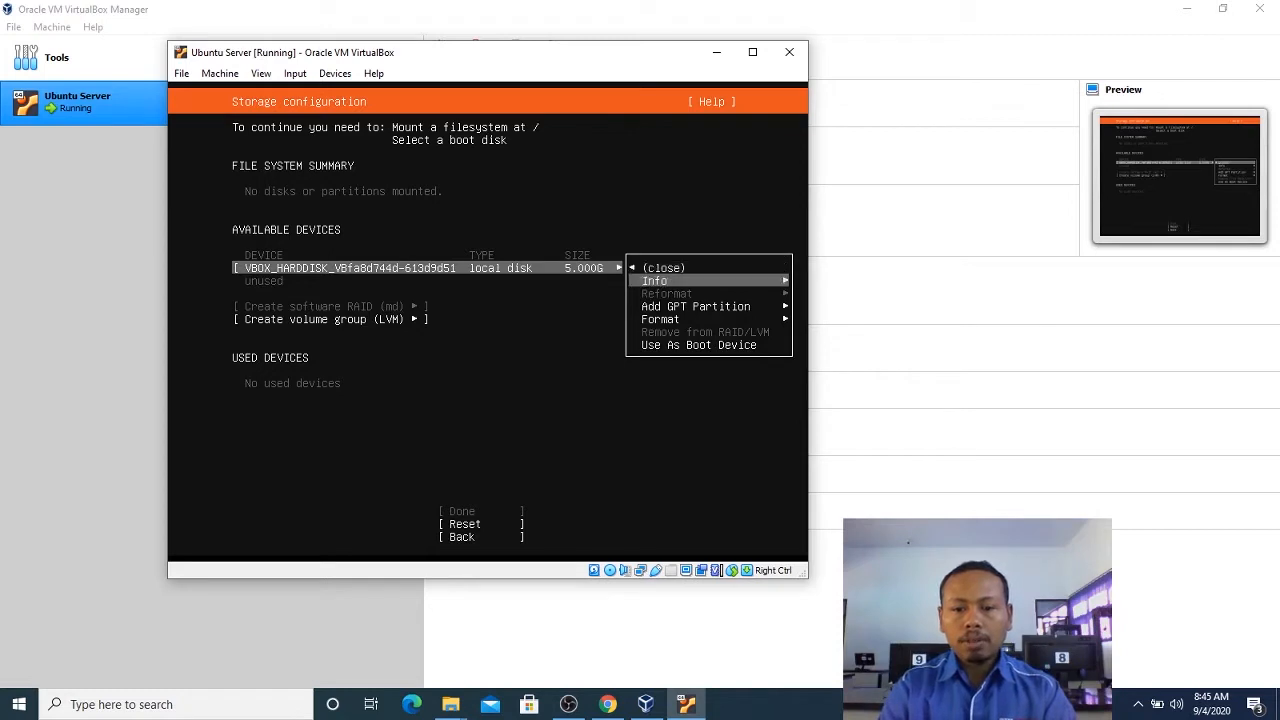
{"action": "key", "text": "Return"}
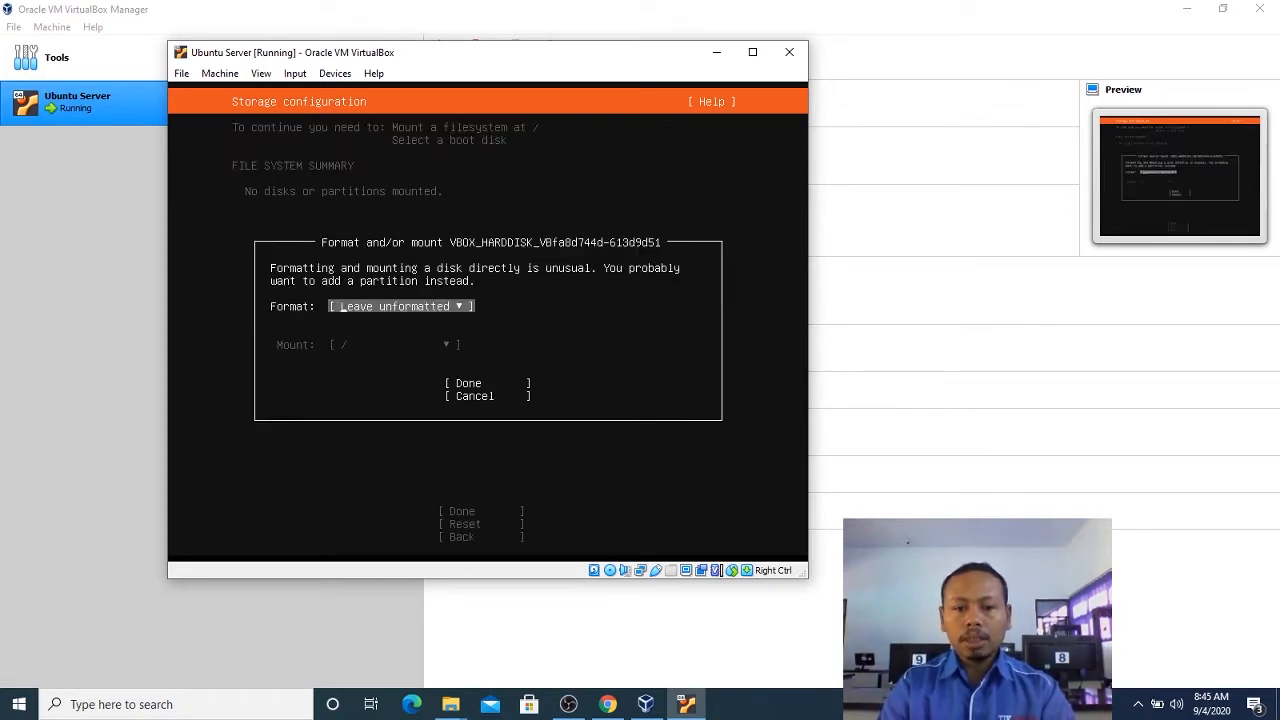
Set the local disk's format to ext4 with / as the mount point and apply the settings.
{"action": "key", "text": "Return"}
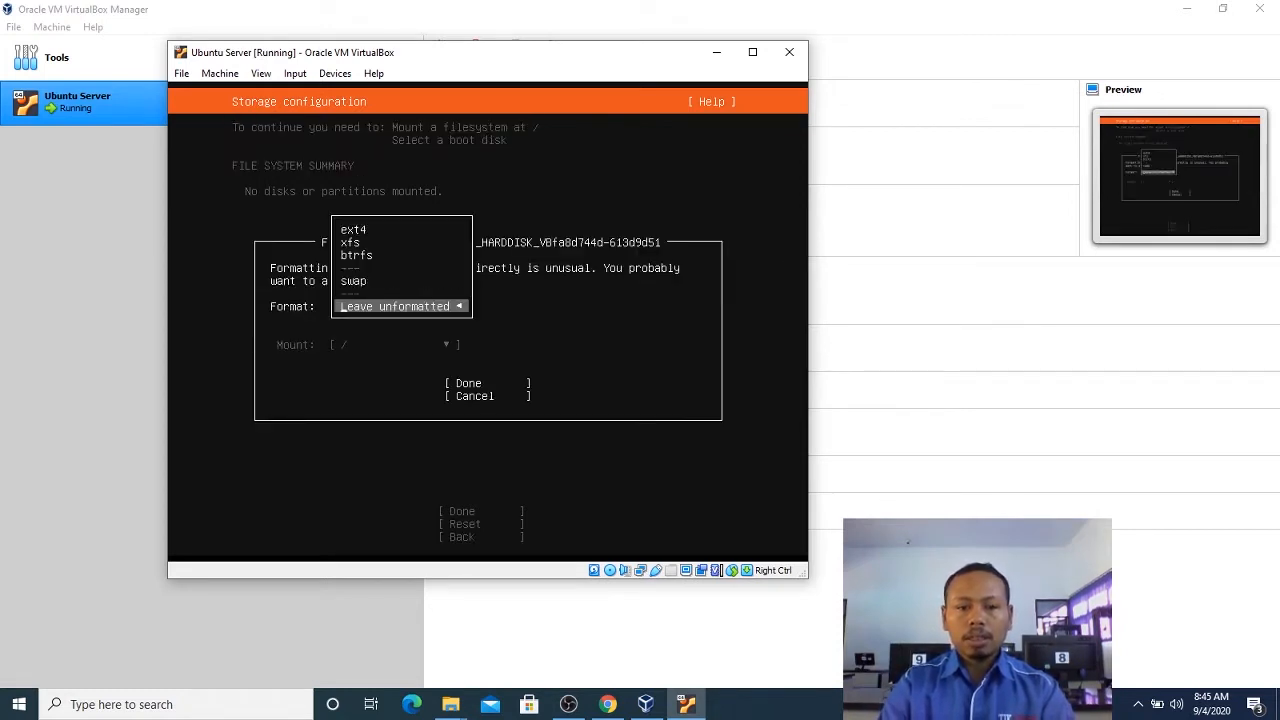
{"action": "key", "text": "Up"}
{"action": "key", "text": "Up"}
{"action": "key", "text": "Up"}
{"action": "key", "text": "Up"}
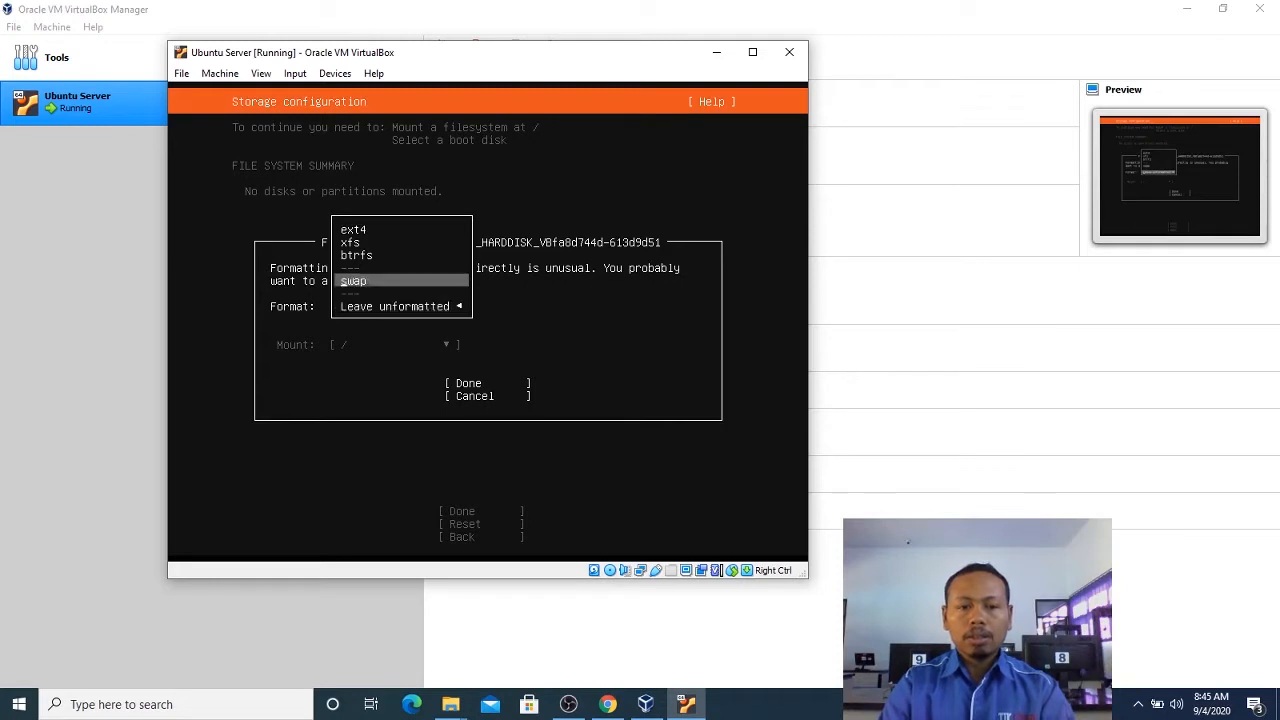
{"action": "key", "text": "Return"}
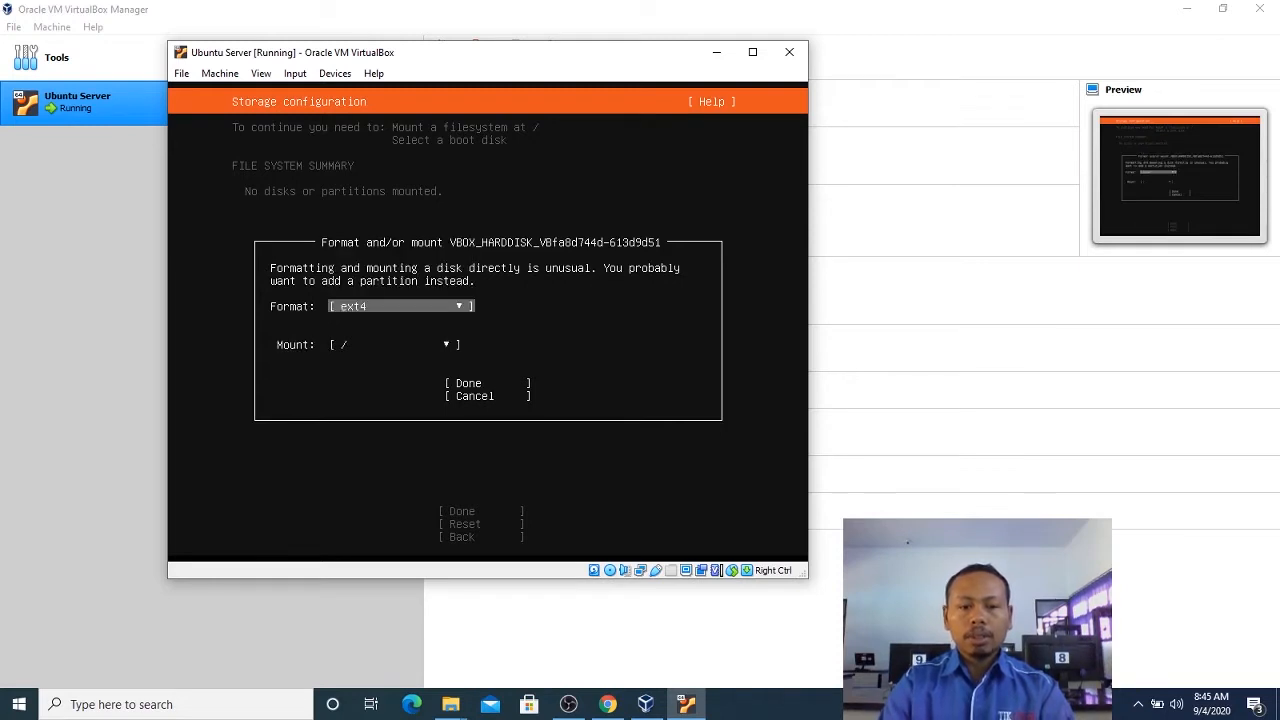
{"action": "key", "text": "Tab"}
{"action": "key", "text": "Tab"}
{"action": "key", "text": "Return"}
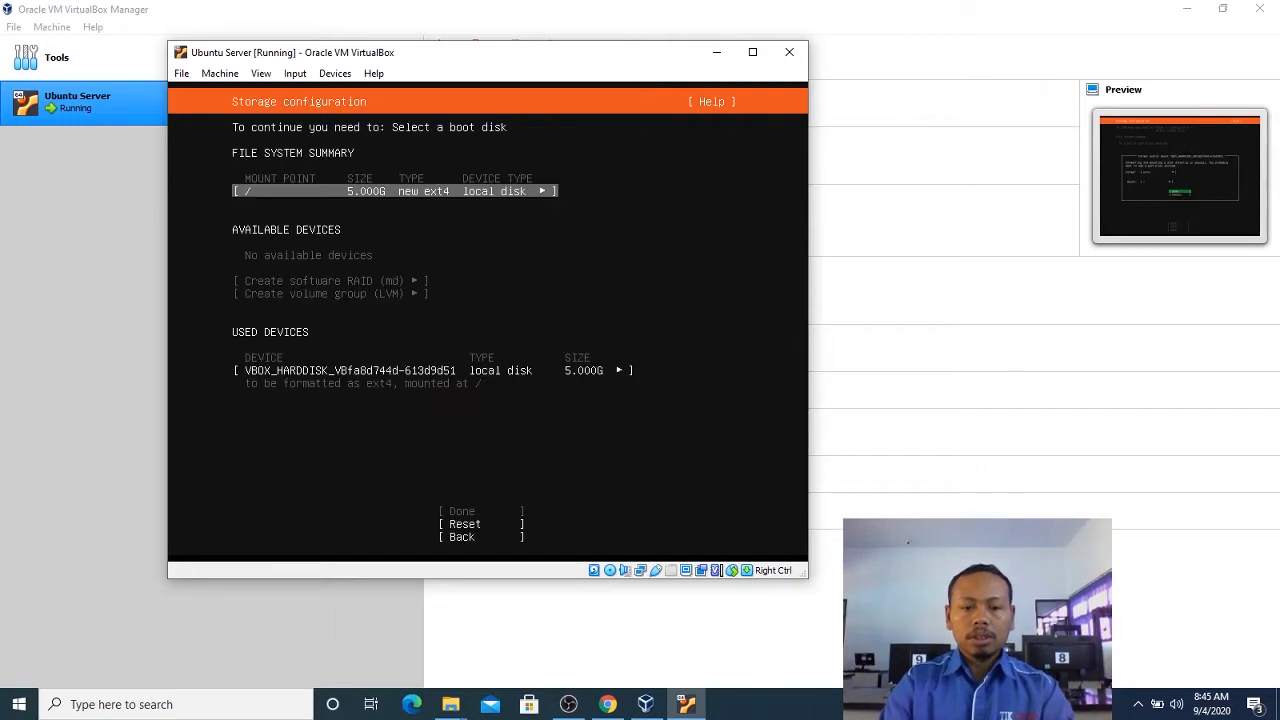
Reopen the used disk's format settings and confirm ext4 mounted at / again.
{"action": "key", "text": "Down"}
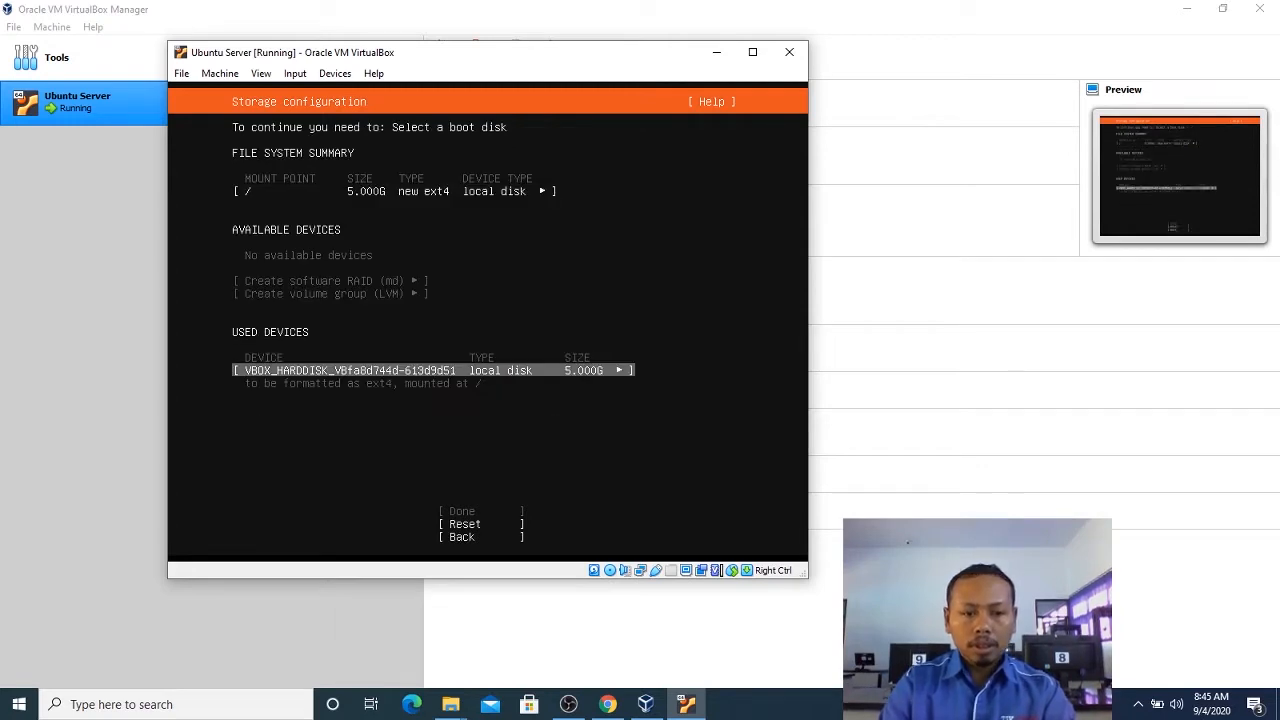
{"action": "key", "text": "Up"}
{"action": "key", "text": "Down"}
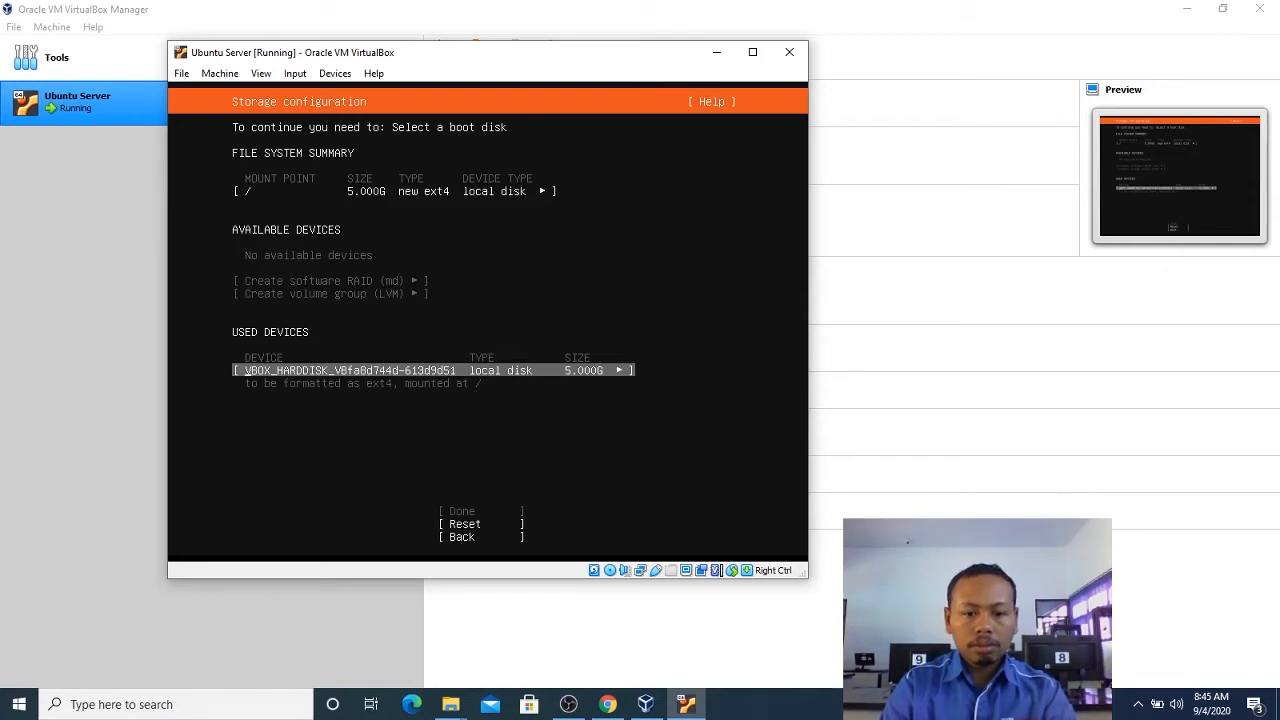
{"action": "key", "text": "Return"}
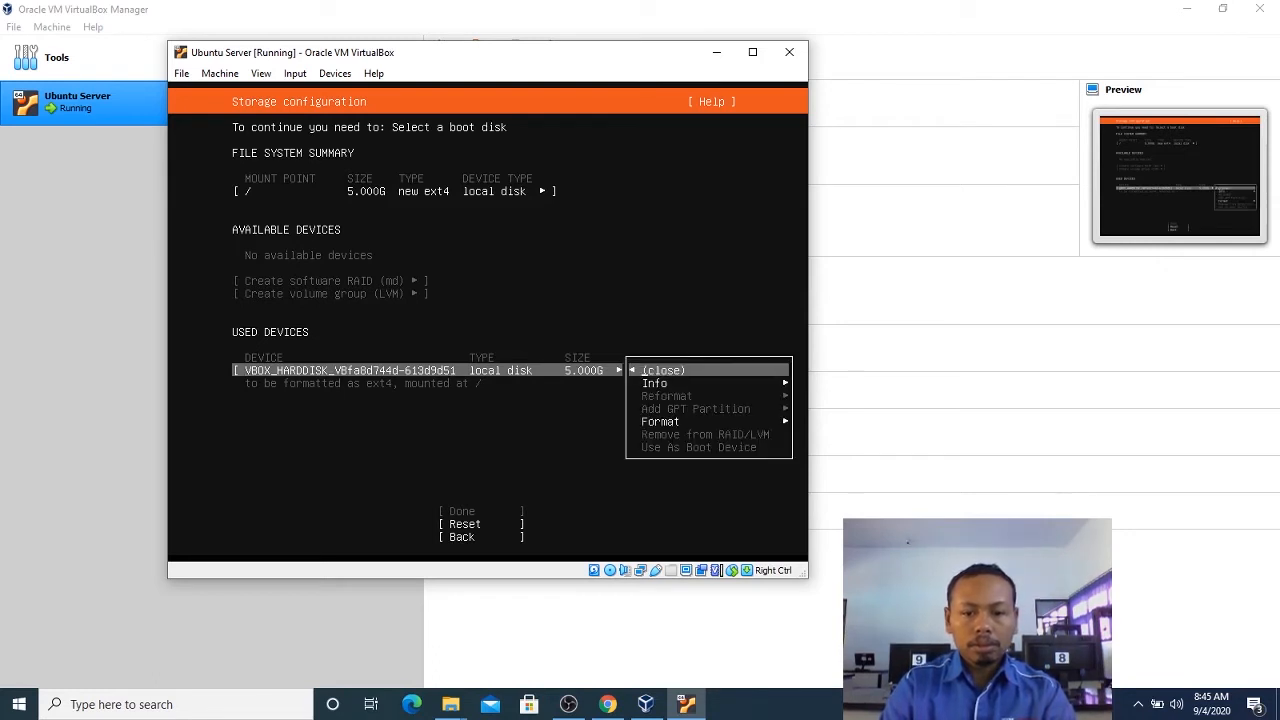
{"action": "key", "text": "Down"}
{"action": "key", "text": "Down"}
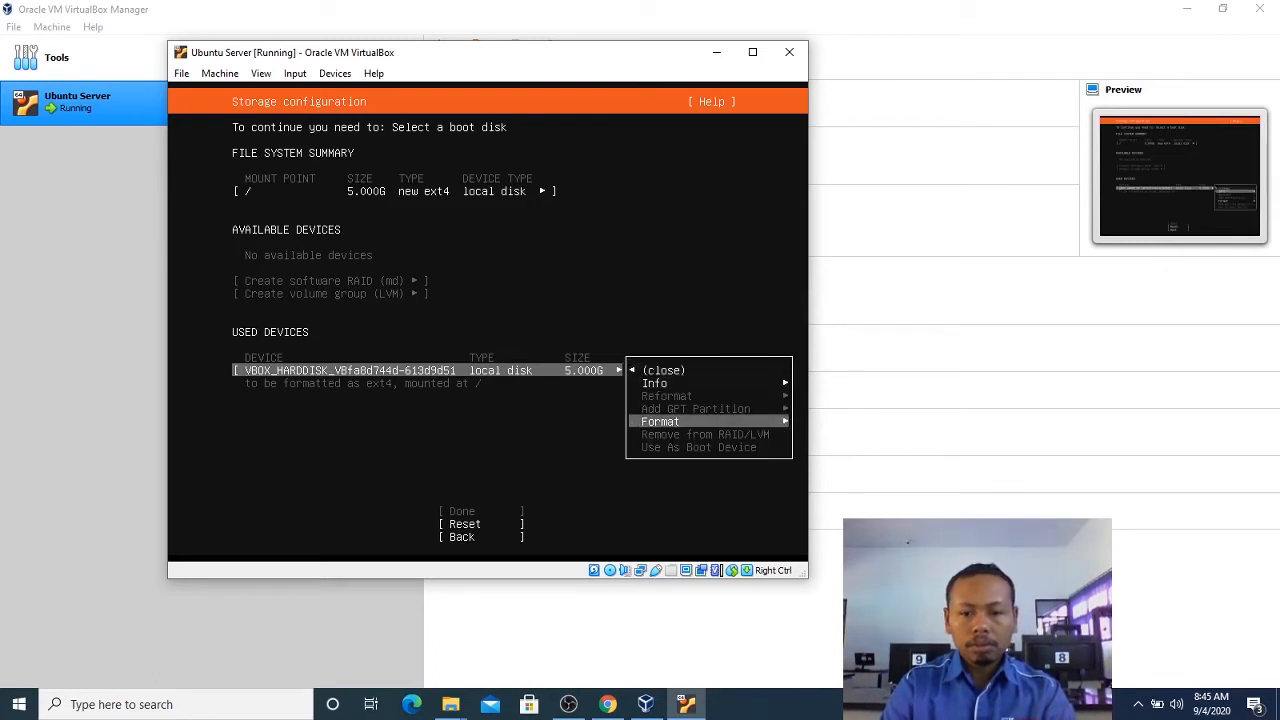
{"action": "key", "text": "Return"}
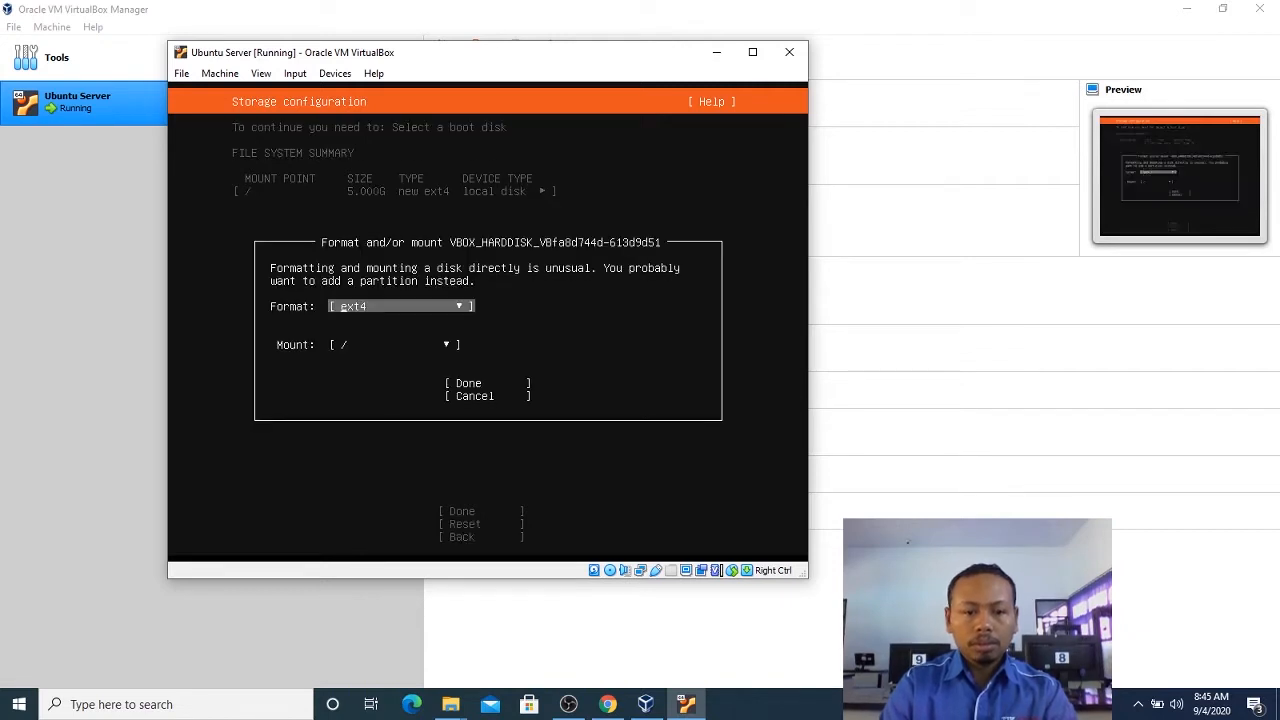
{"action": "key", "text": "Down"}
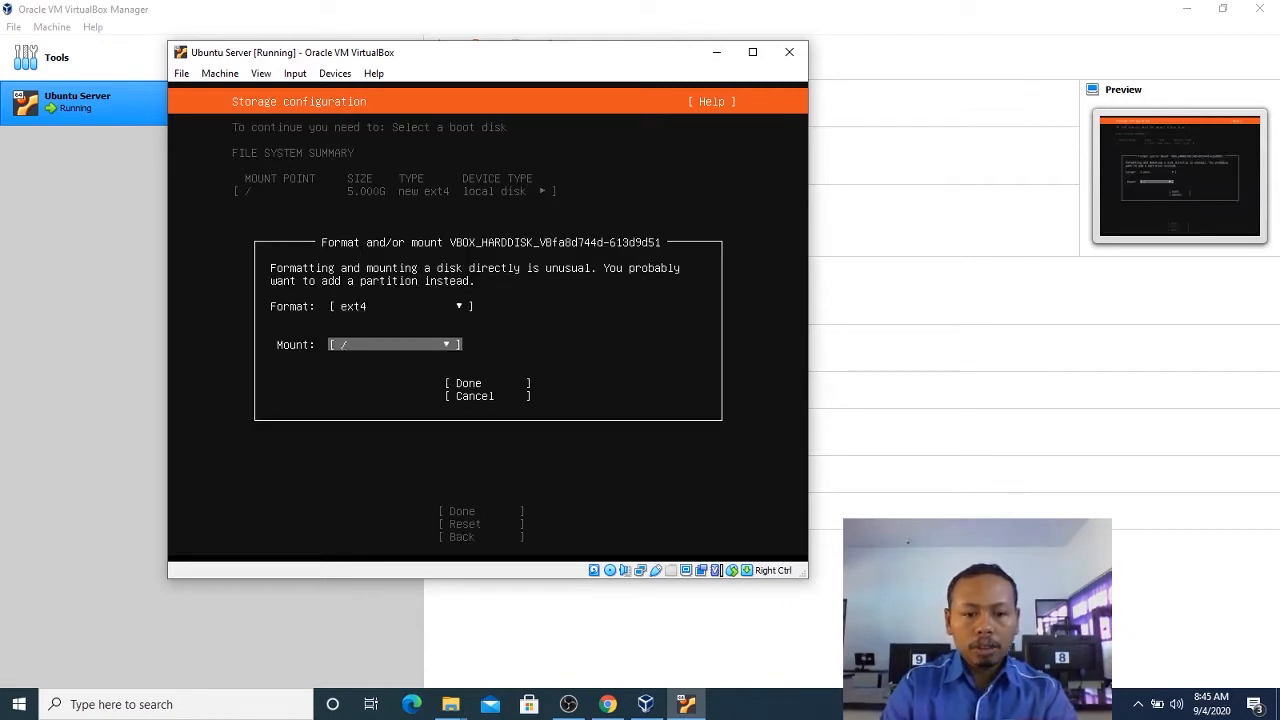
{"action": "key", "text": "Down"}
{"action": "key", "text": "Up"}
{"action": "key", "text": "Up"}
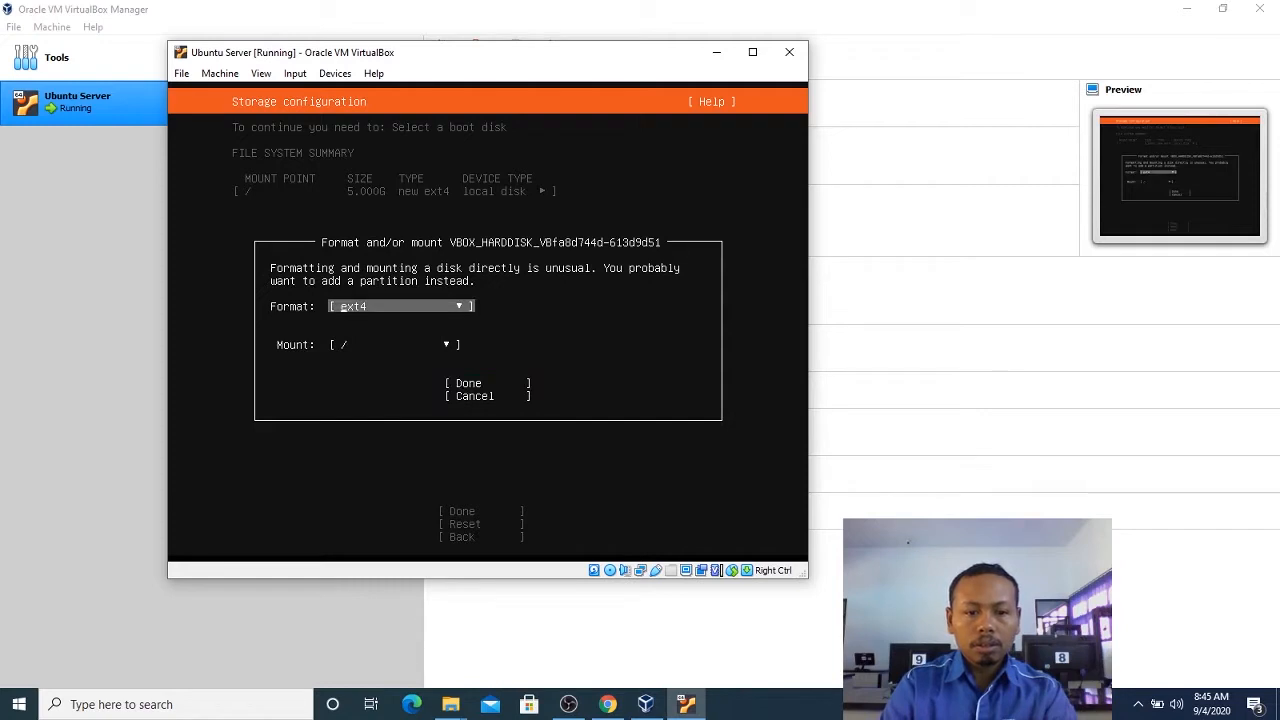
{"action": "key", "text": "Return"}
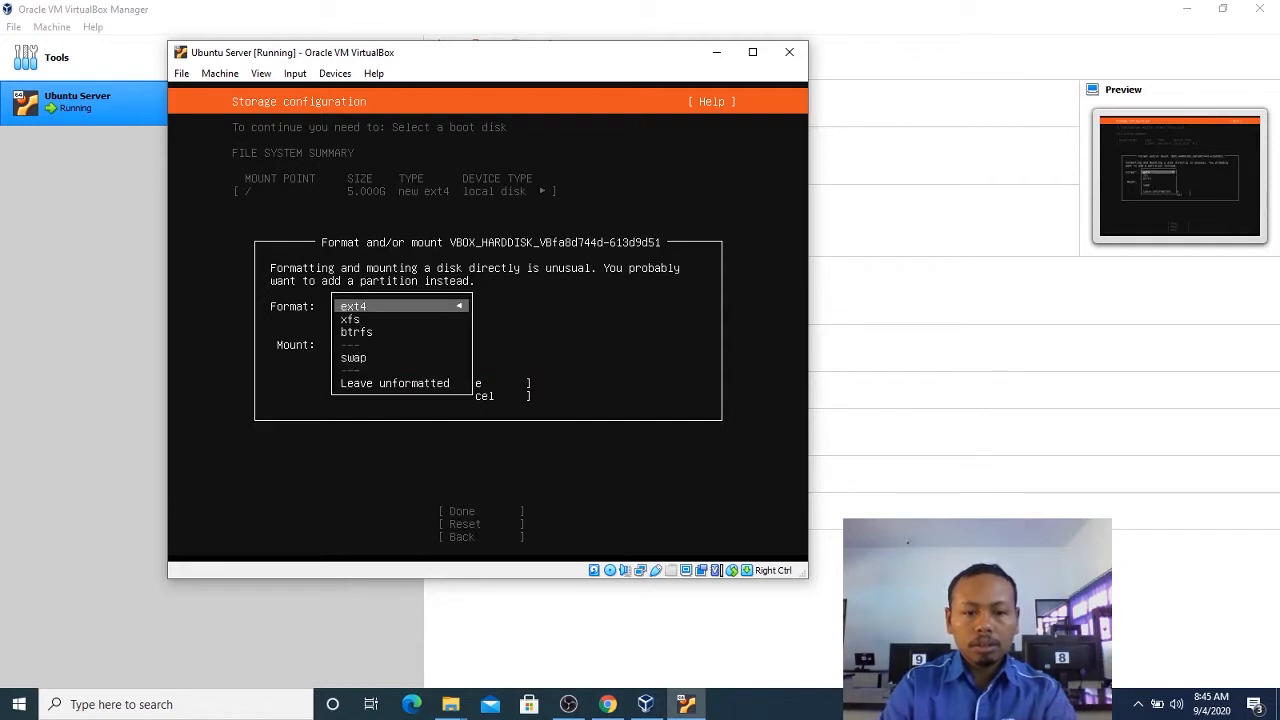
{"action": "key", "text": "Return"}
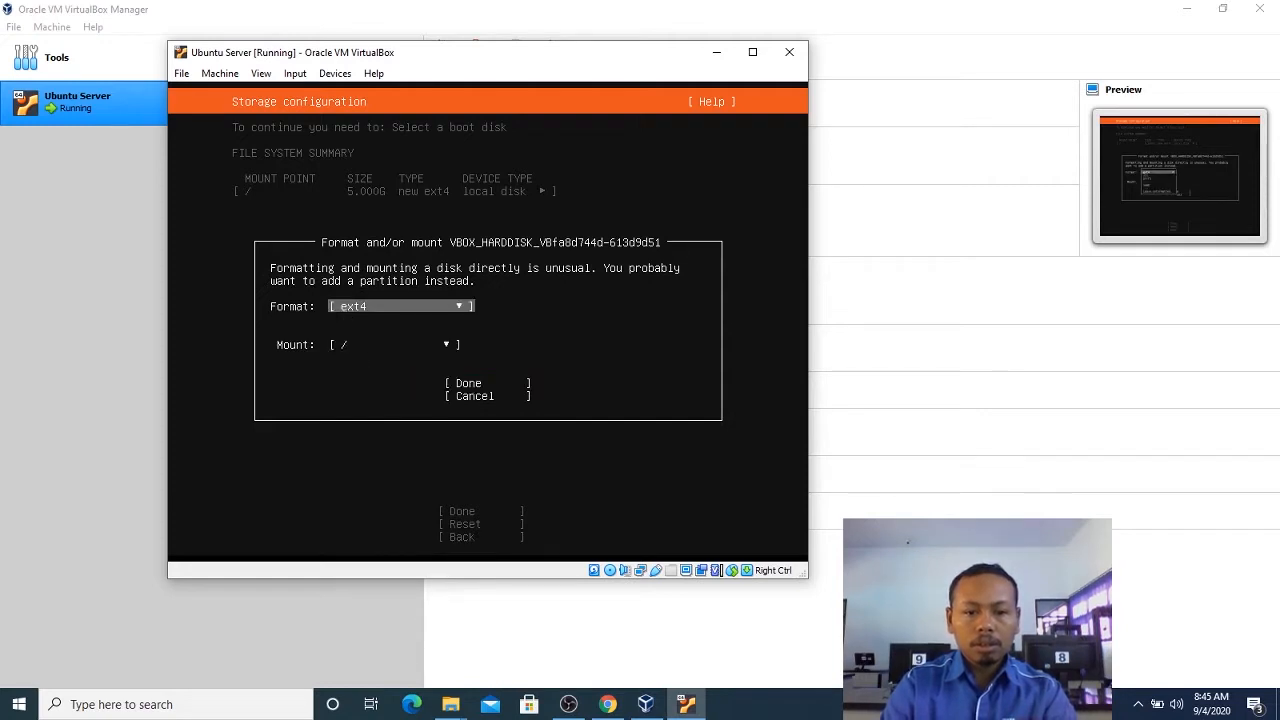
{"action": "key", "text": "Tab"}
{"action": "key", "text": "Tab"}
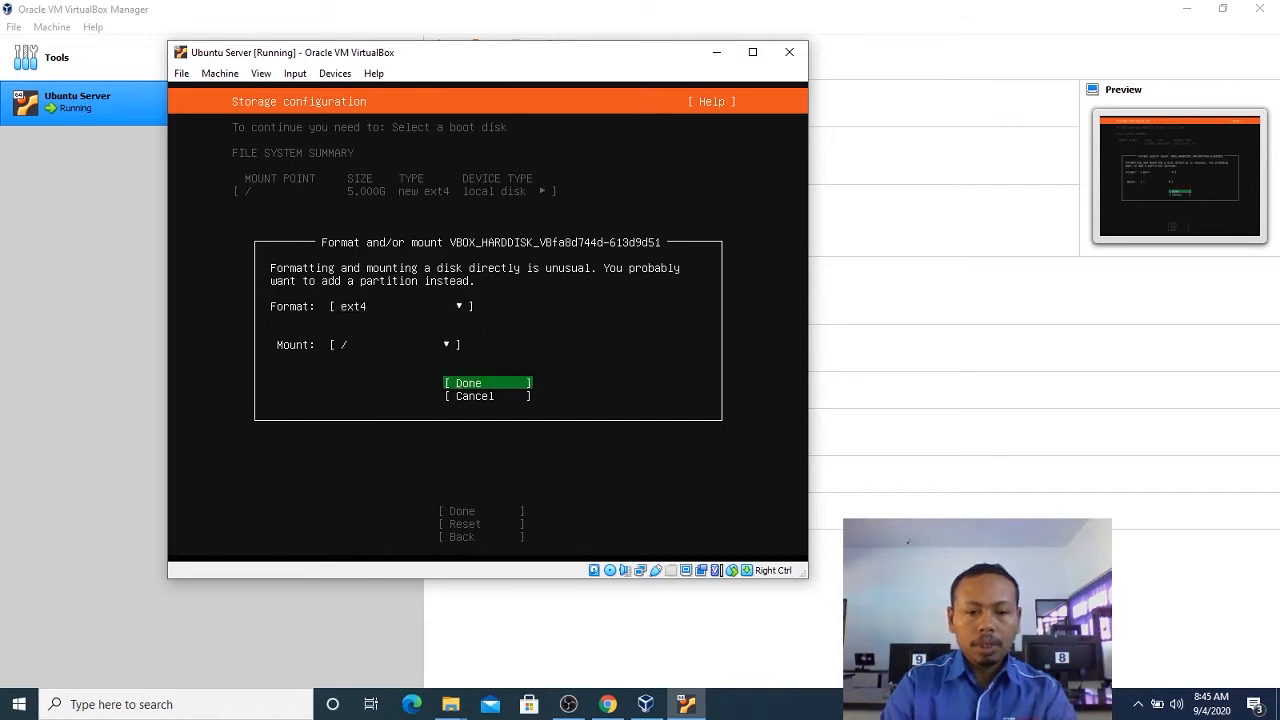
{"action": "key", "text": "Return"}
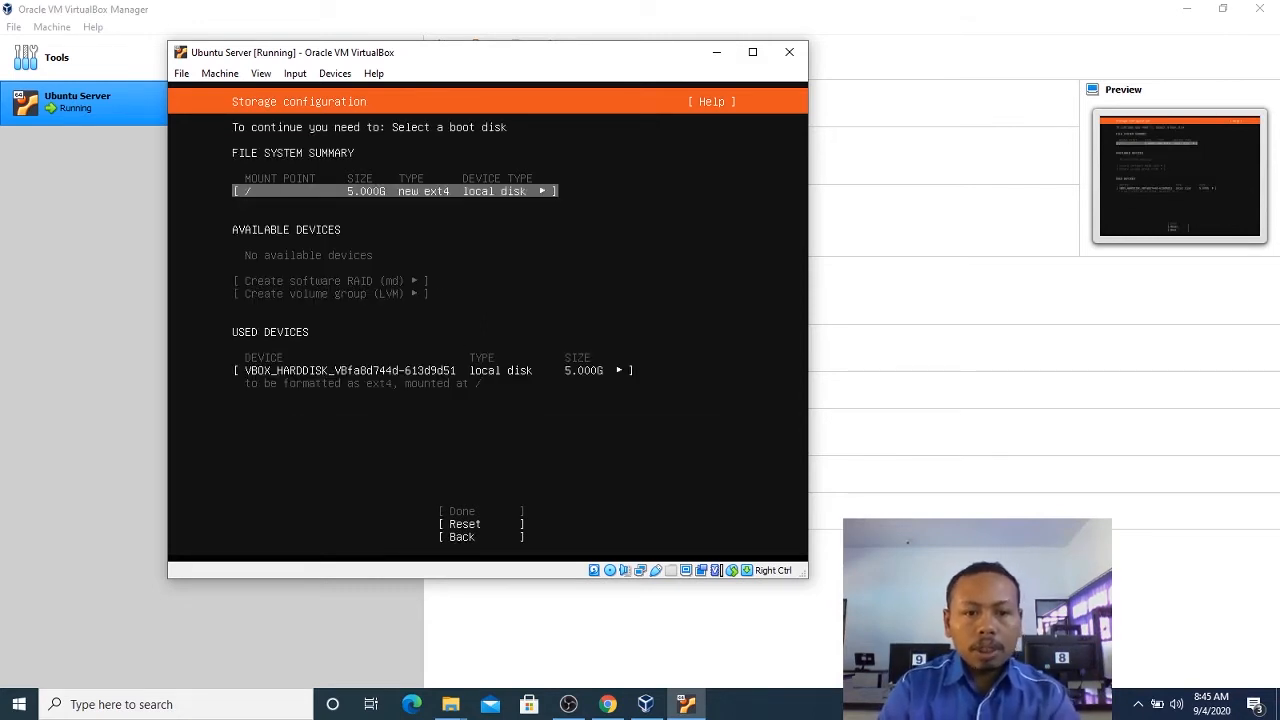
{"action": "key", "text": "Down"}
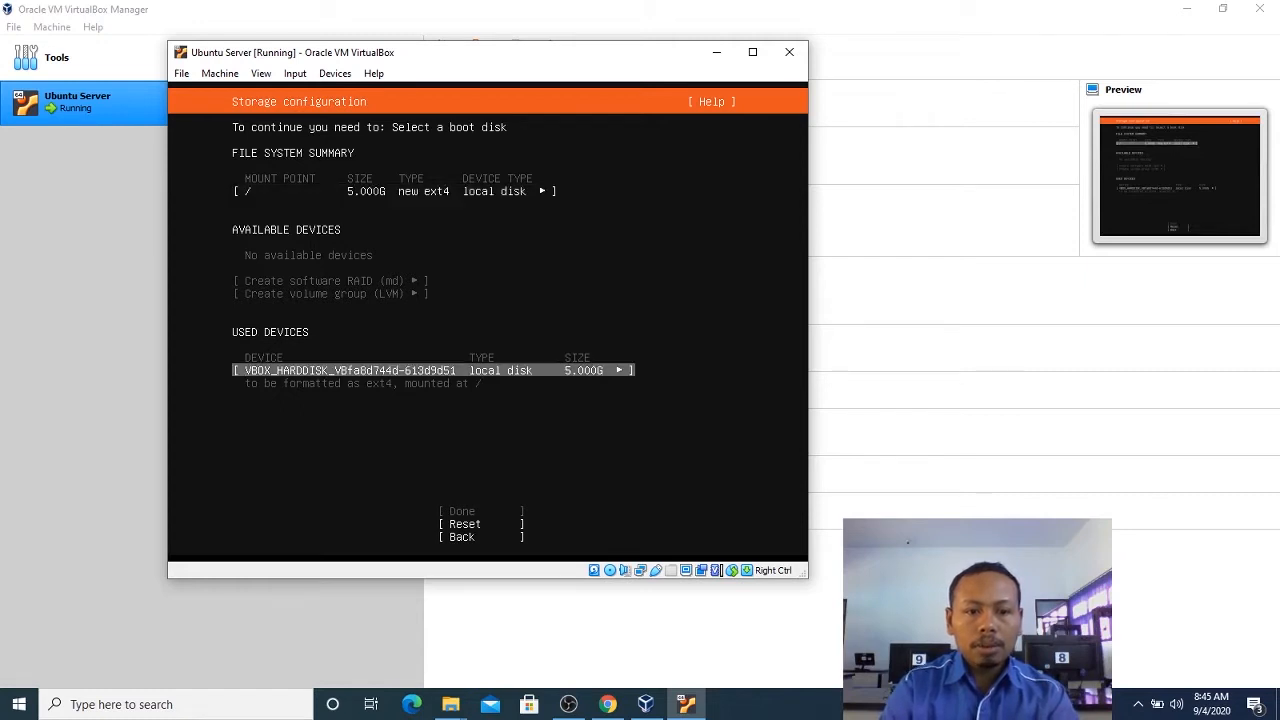
{"action": "key", "text": "Up"}
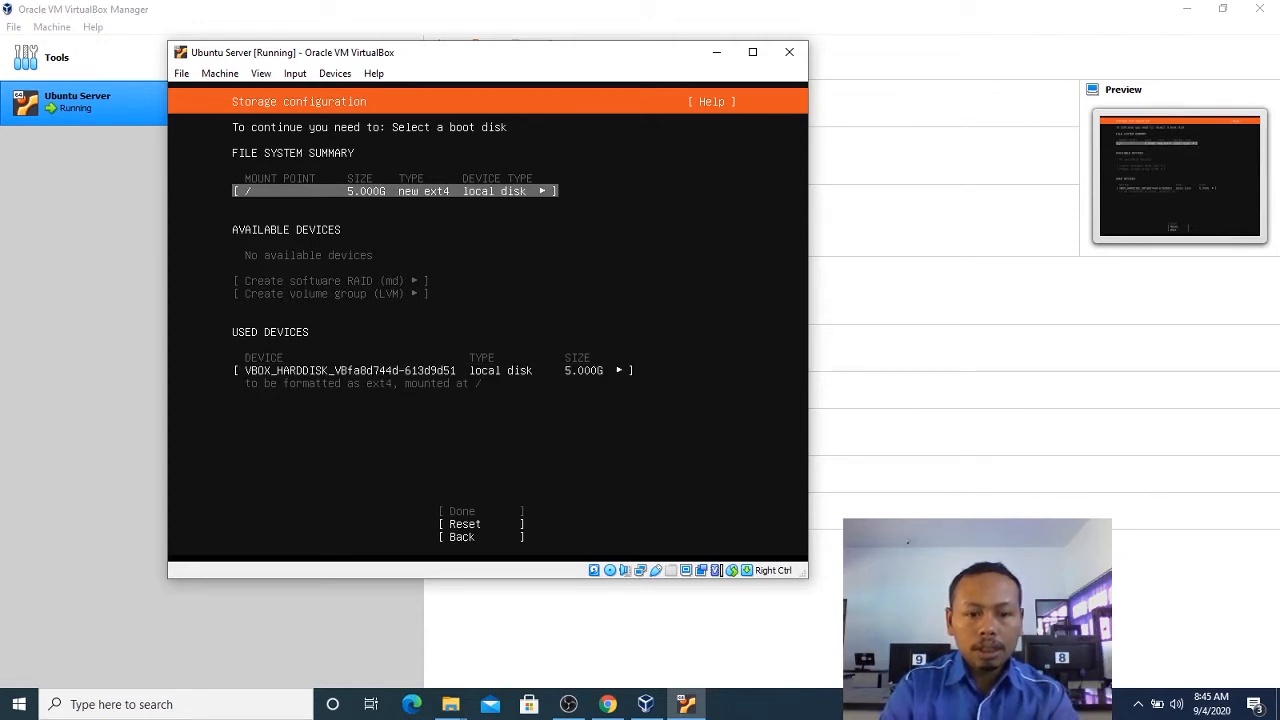
{"action": "key", "text": "Down"}
{"action": "key", "text": "Down"}
{"action": "key", "text": "Up"}
{"action": "key", "text": "Up"}
{"action": "key", "text": "Up"}
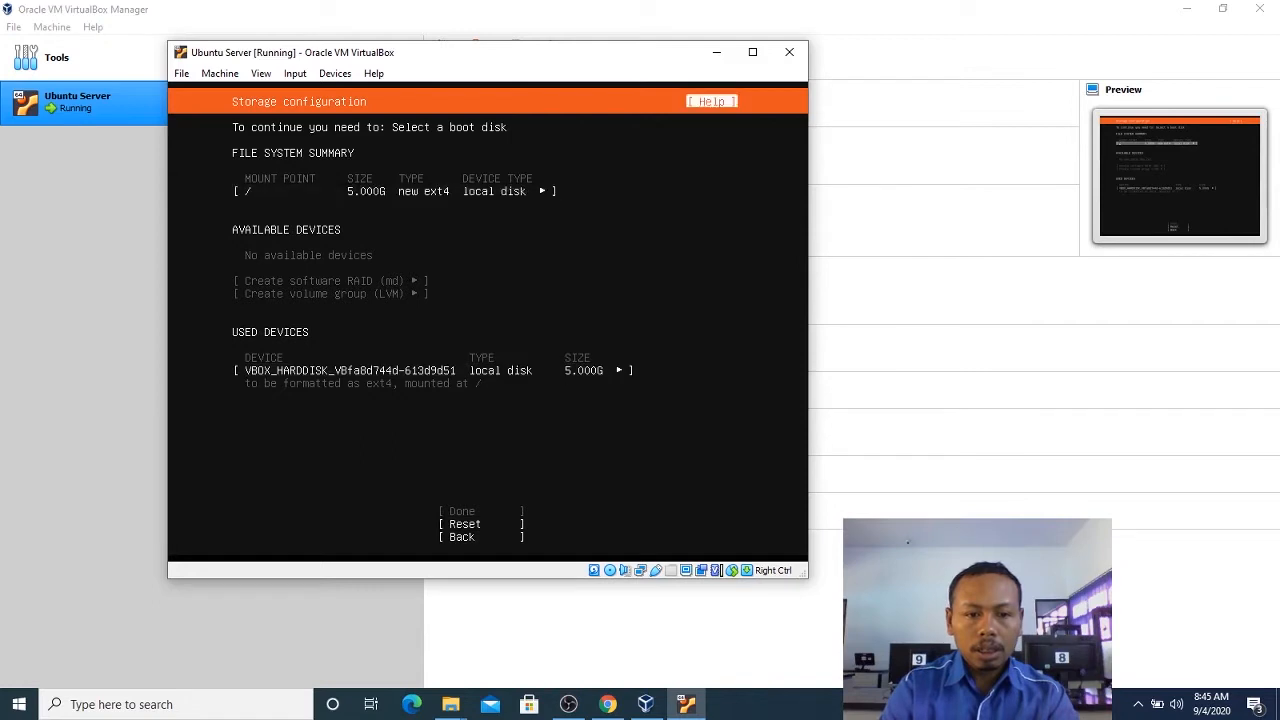
Check the actions available for the / mount point in the file system summary and close them.
{"action": "key", "text": "Down"}
{"action": "key", "text": "Return"}
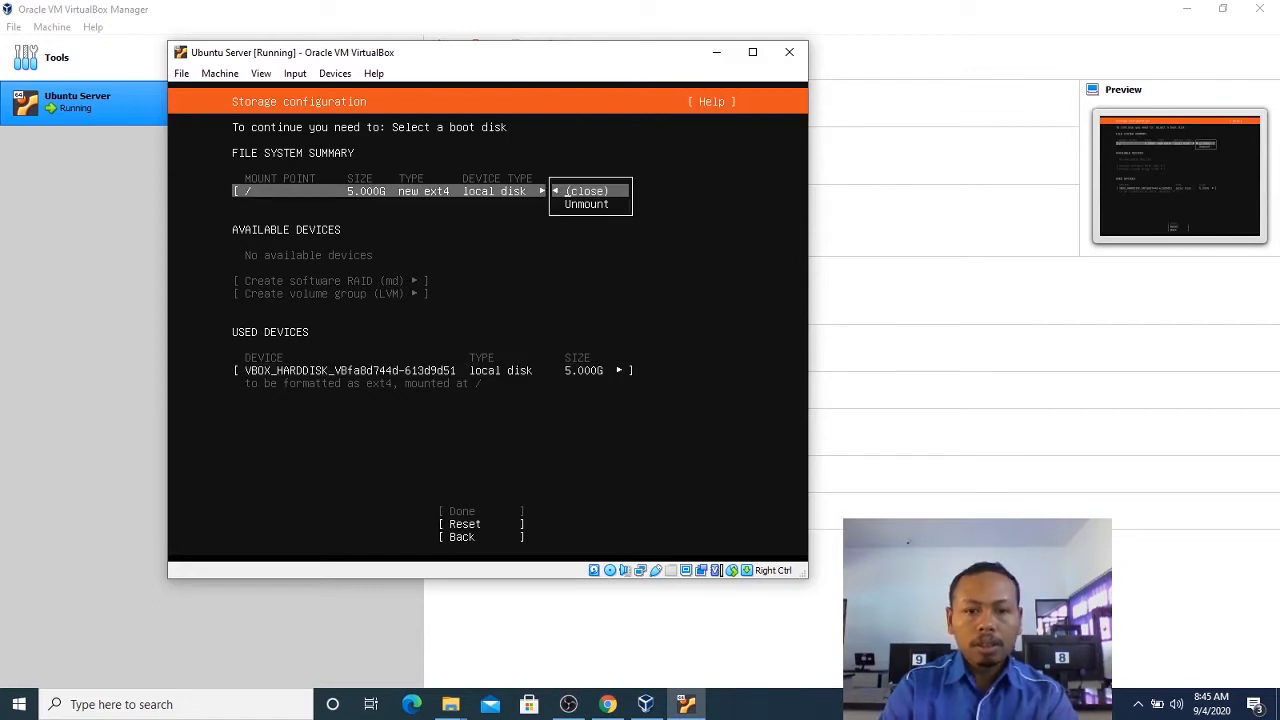
{"action": "key", "text": "Return"}
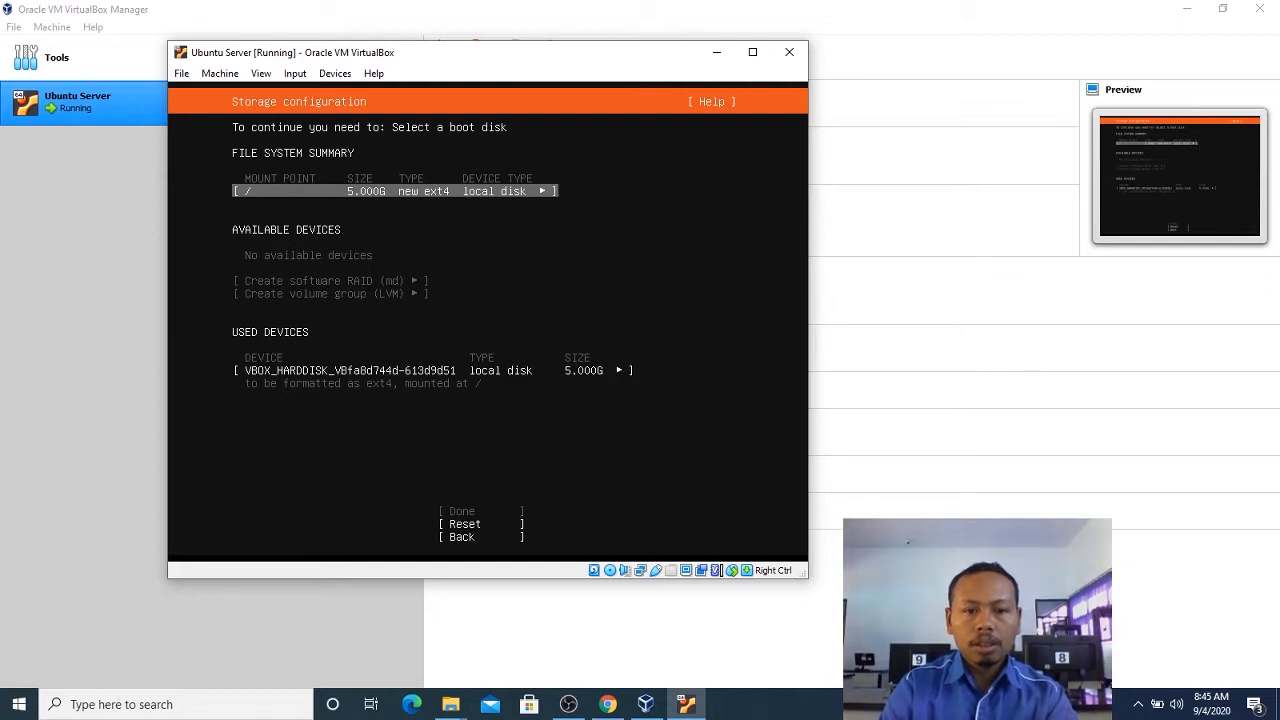
{"action": "key", "text": "Return"}
{"action": "key", "text": "Return"}
View the device information of the used 5.000G local disk and close it.
{"action": "key", "text": "Down"}
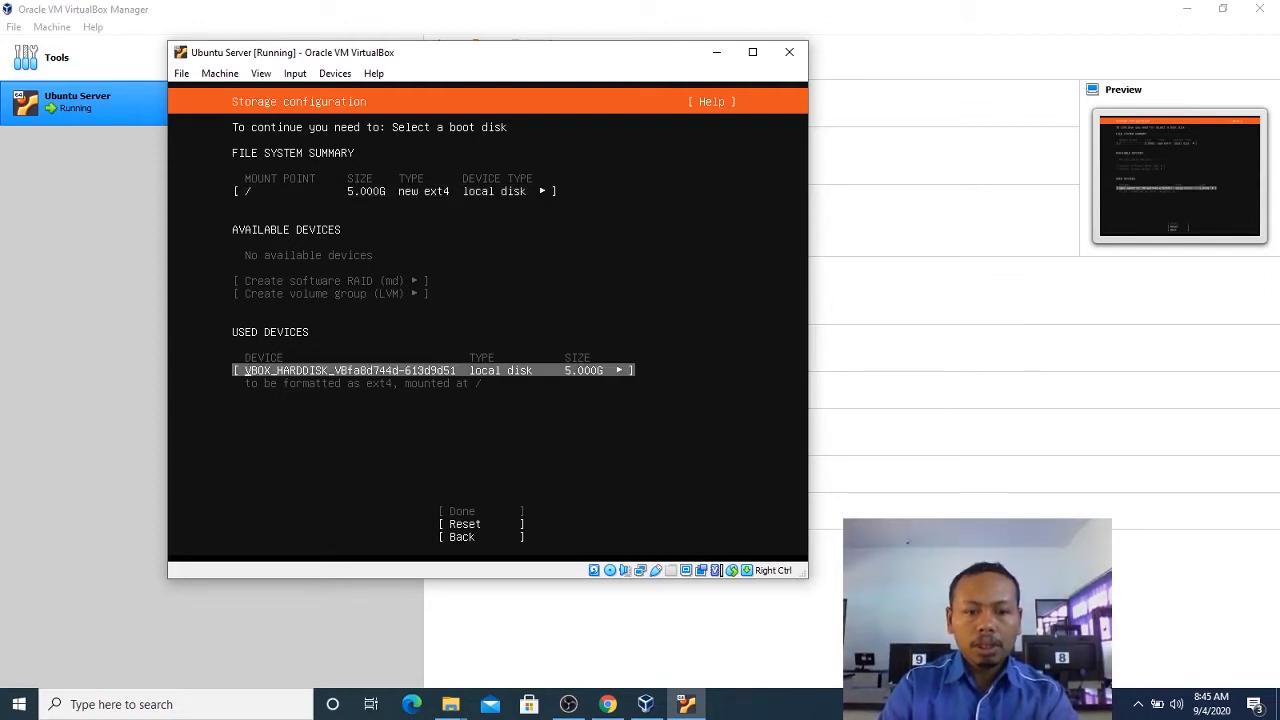
{"action": "key", "text": "Return"}
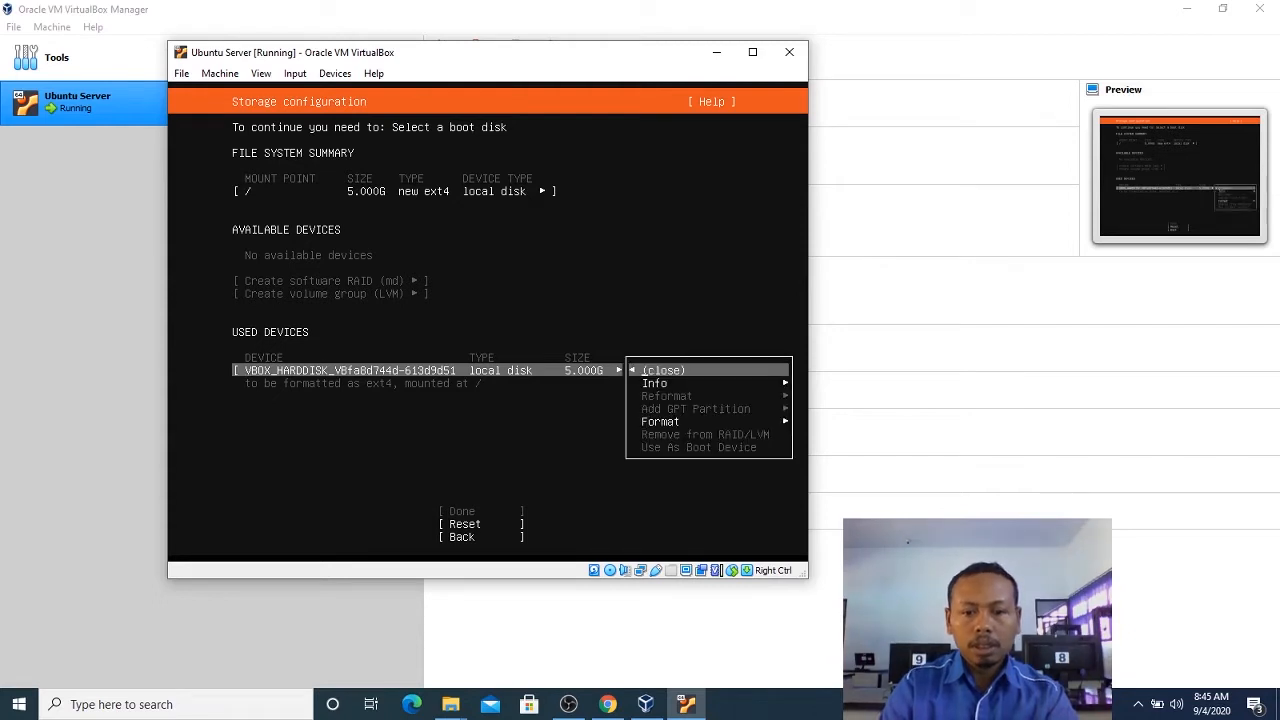
{"action": "key", "text": "Down"}
{"action": "key", "text": "Down"}
{"action": "key", "text": "Up"}
{"action": "key", "text": "Return"}
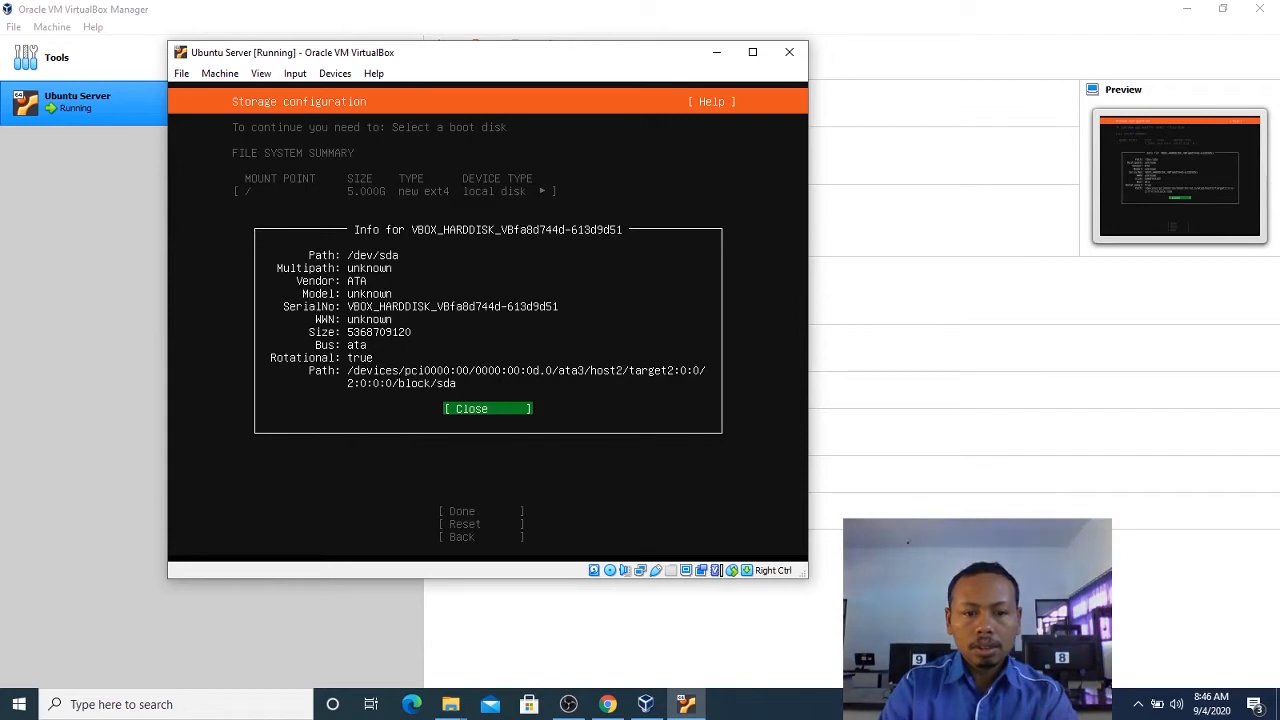
{"action": "key", "text": "Return"}
Open the used disk's format settings and reapply ext4 with / as the mount point.
{"action": "key", "text": "Return"}
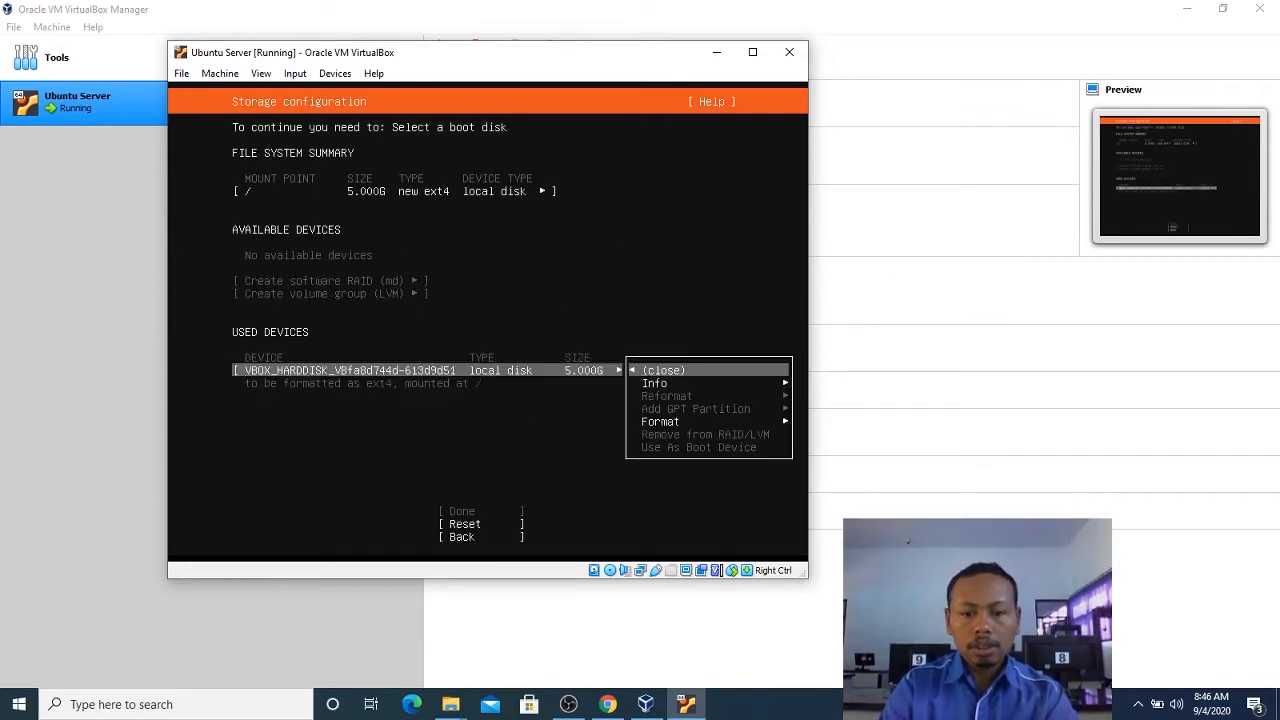
{"action": "key", "text": "Down"}
{"action": "key", "text": "Down"}
{"action": "key", "text": "Return"}
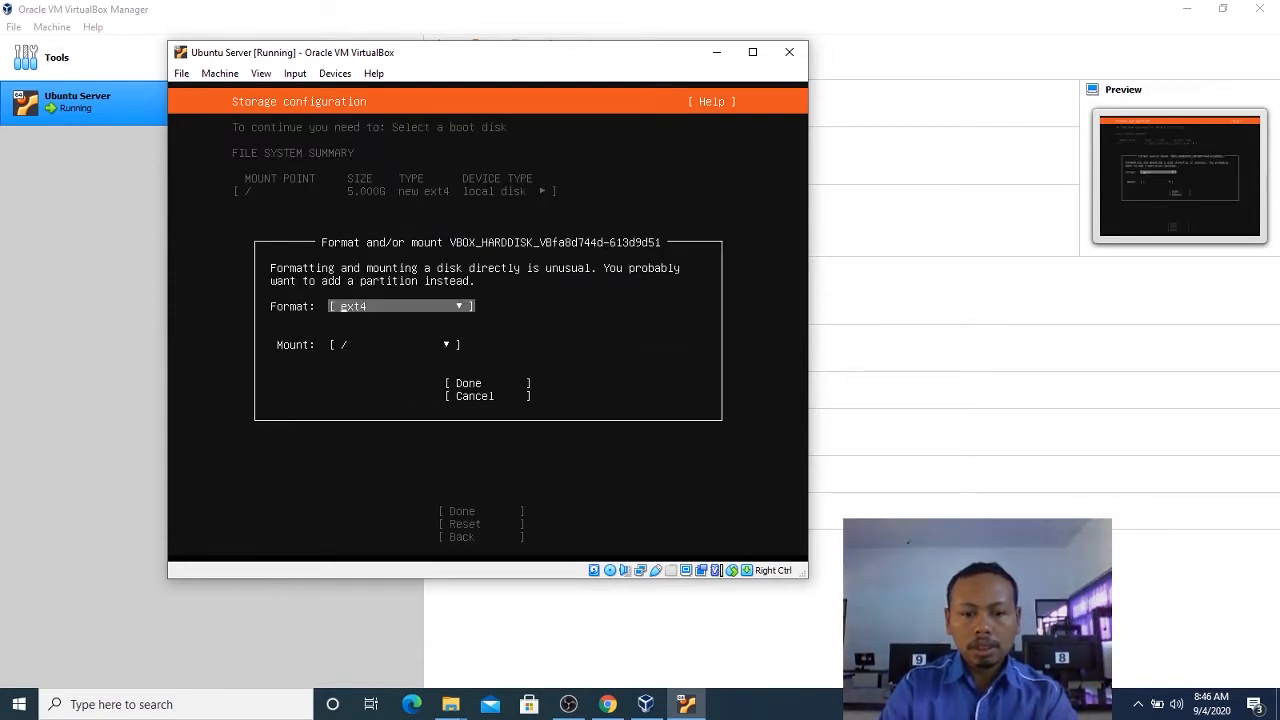
{"action": "key", "text": "Tab"}
{"action": "key", "text": "Tab"}
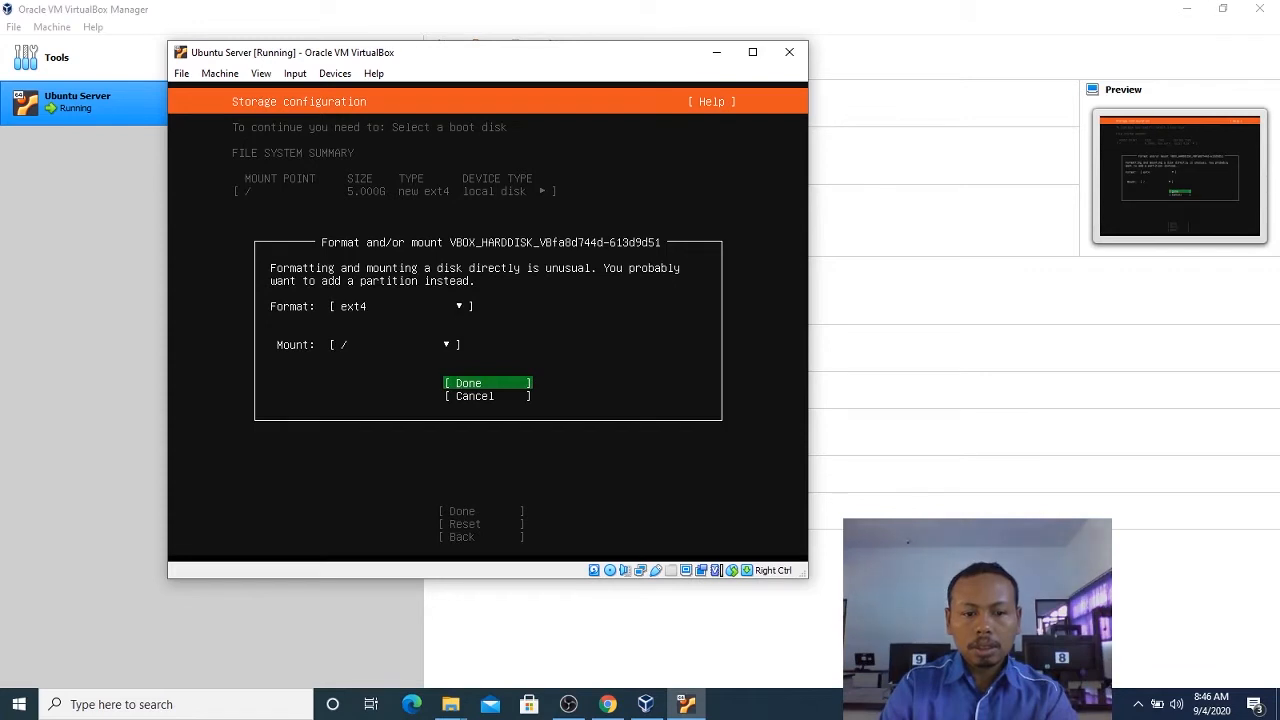
{"action": "key", "text": "Return"}
{"action": "key", "text": "Tab"}
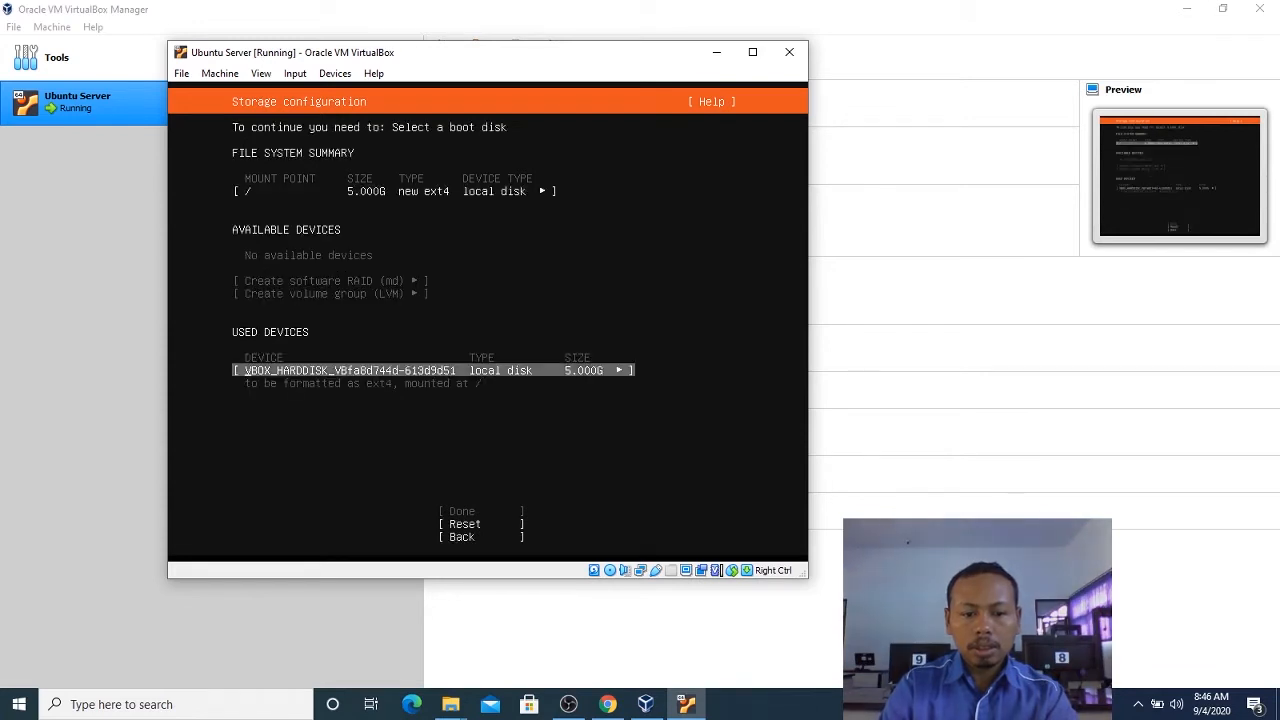
{"action": "key", "text": "Tab"}
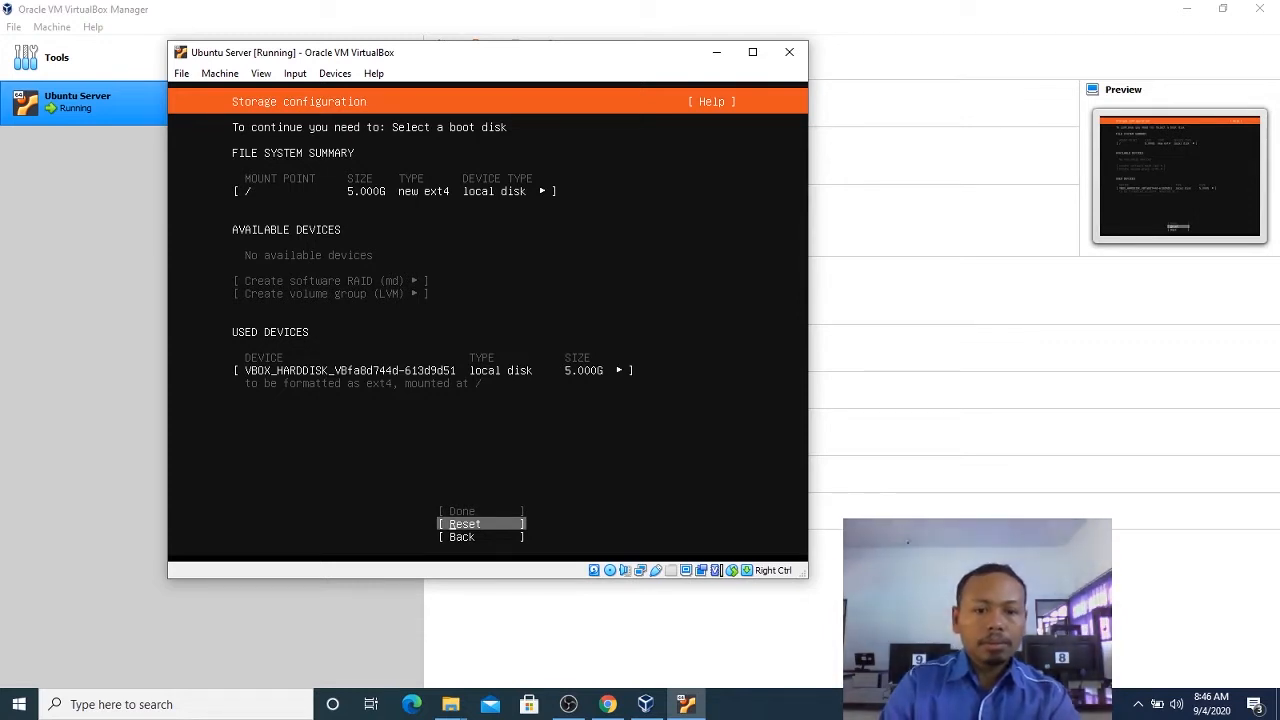
{"action": "key", "text": "Down"}
{"action": "key", "text": "Up"}
Reselect / as the mount point in the used disk's format settings and apply them with ext4.
{"action": "key", "text": "Up"}
{"action": "key", "text": "Down"}
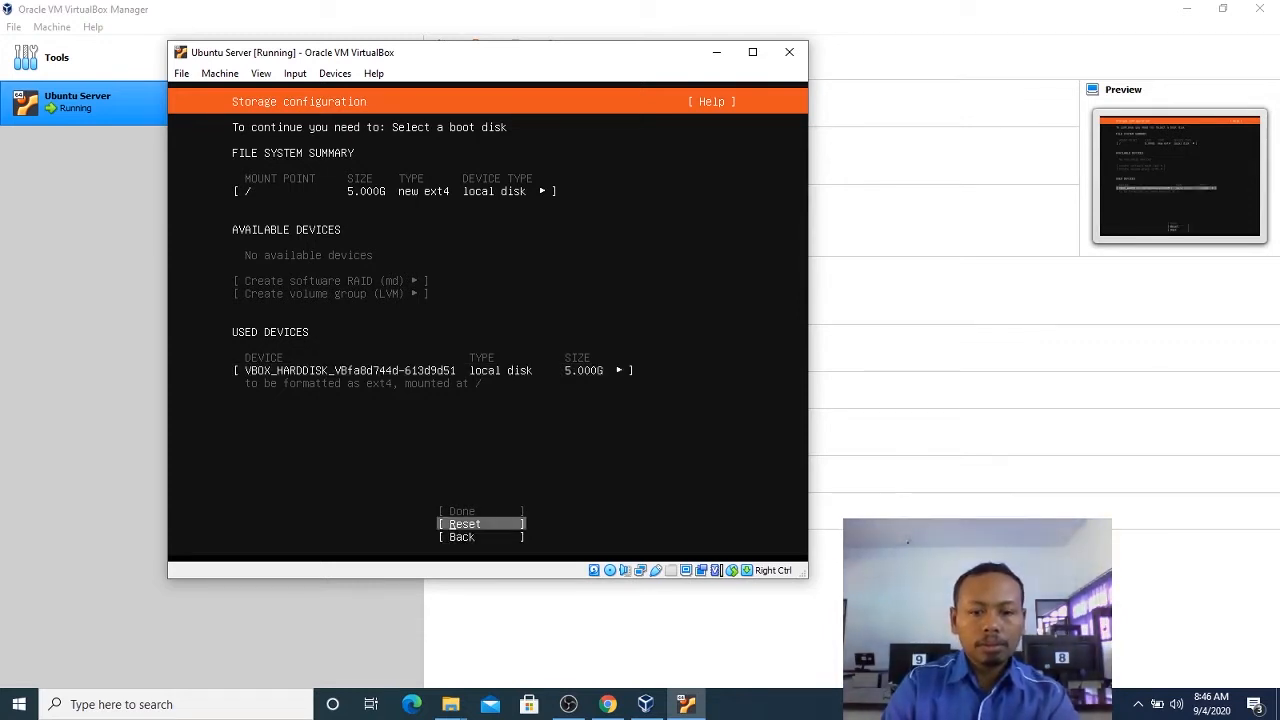
{"action": "key", "text": "Up"}
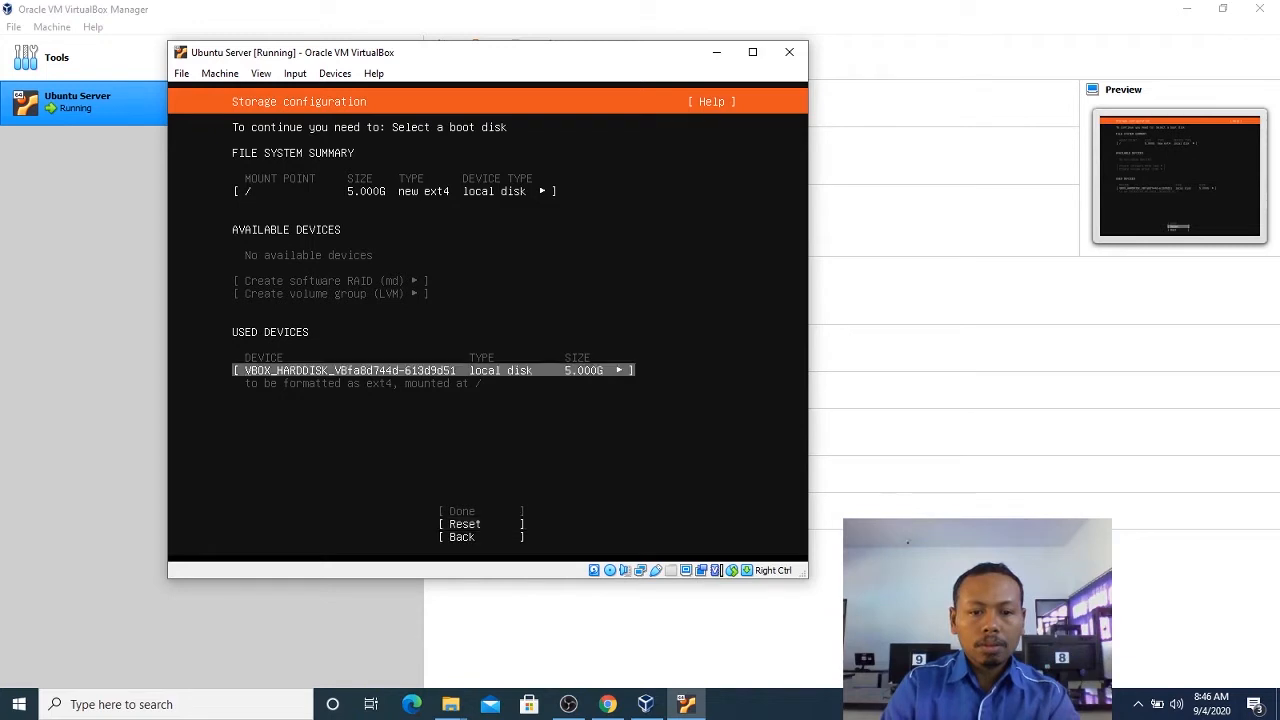
{"action": "key", "text": "Return"}
{"action": "key", "text": "Down"}
{"action": "key", "text": "Down"}
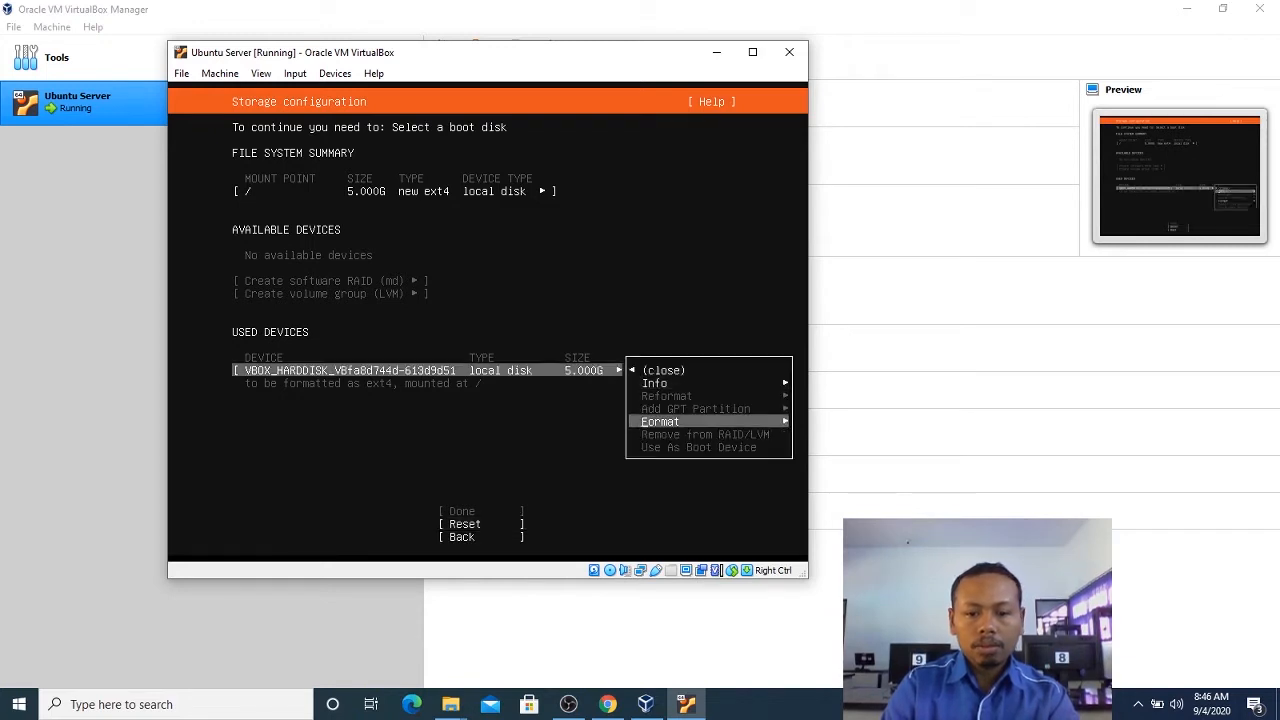
{"action": "key", "text": "Return"}
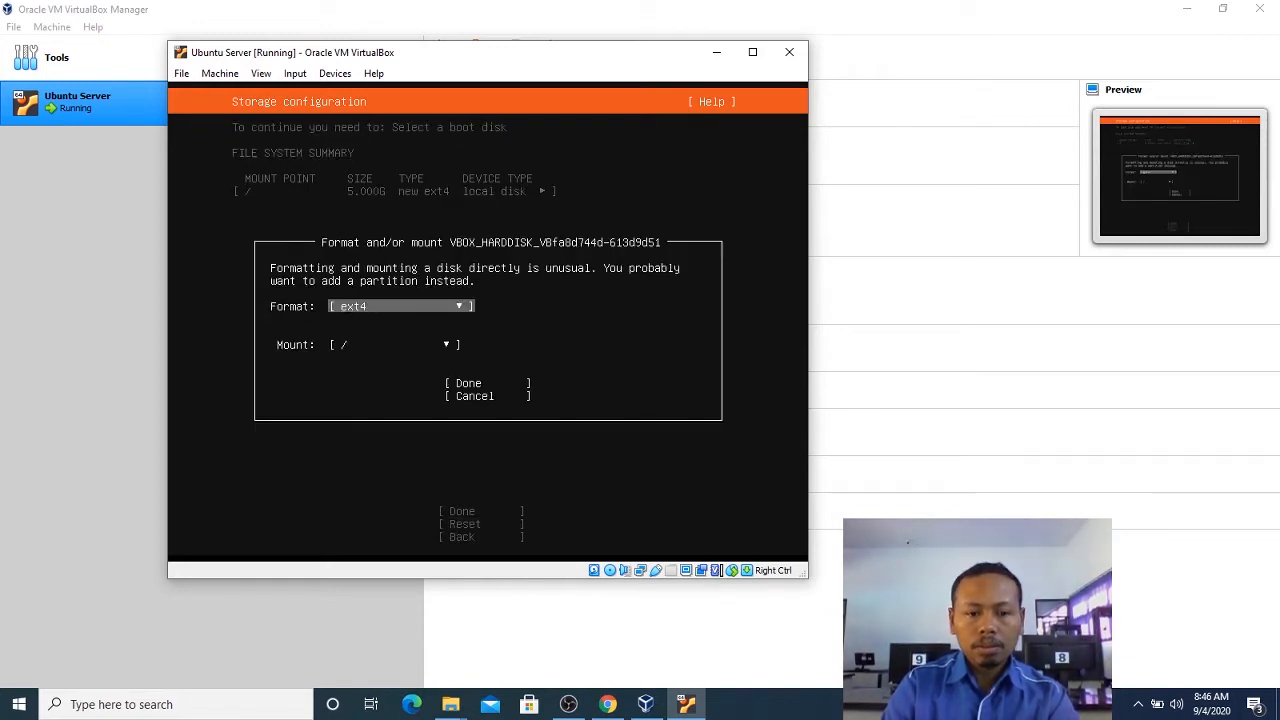
{"action": "key", "text": "Down"}
{"action": "key", "text": "Return"}
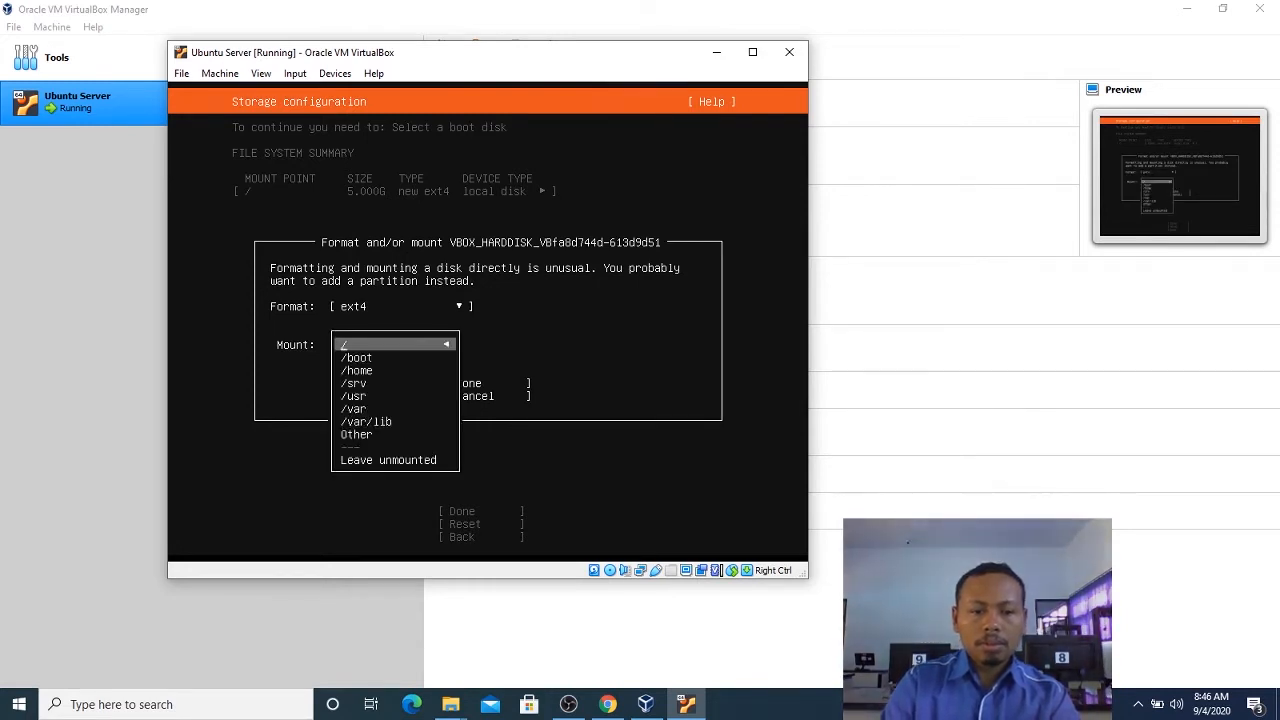
{"action": "key", "text": "Return"}
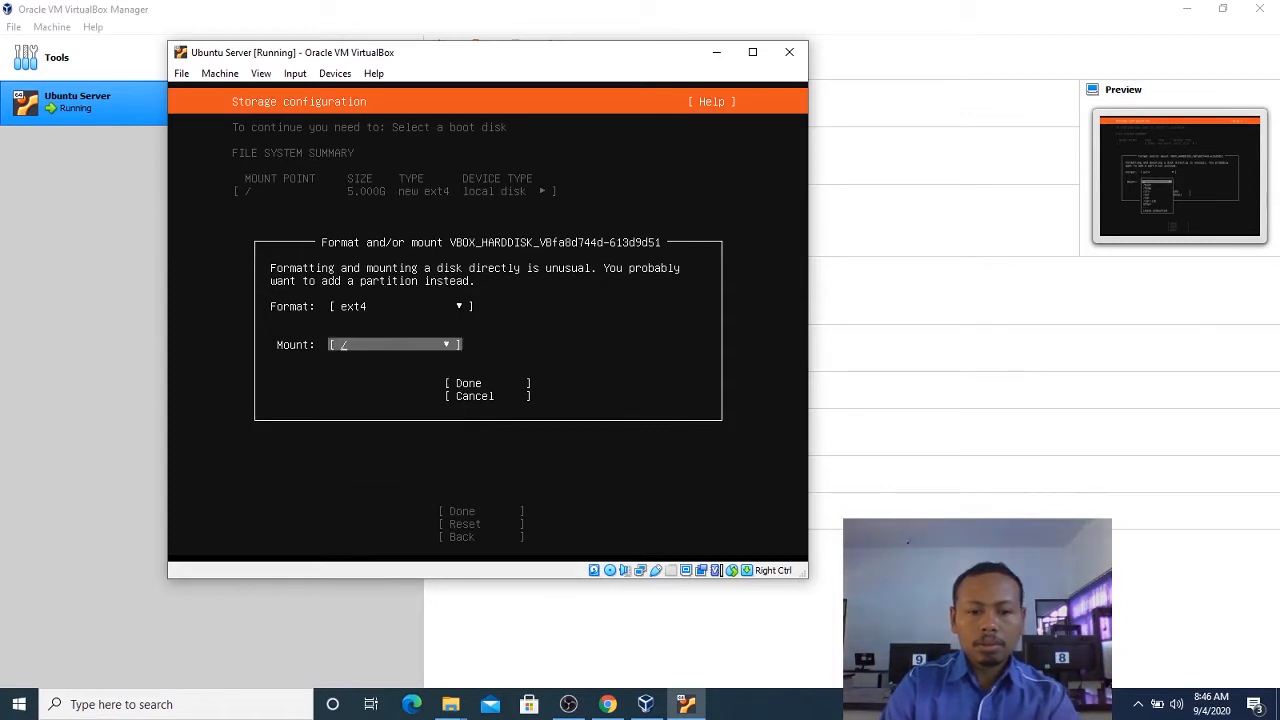
{"action": "key", "text": "Tab"}
{"action": "key", "text": "Return"}
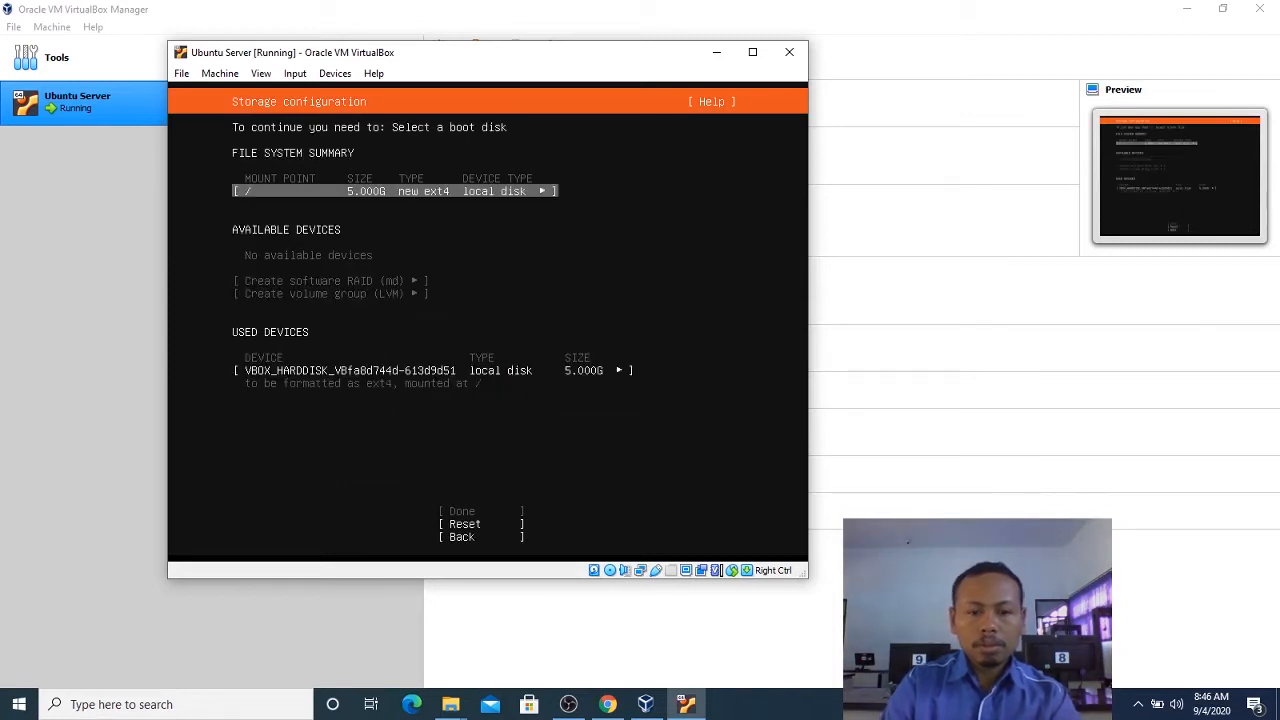
Set the used local disk's format to swap and apply the settings.
{"action": "key", "text": "Down"}
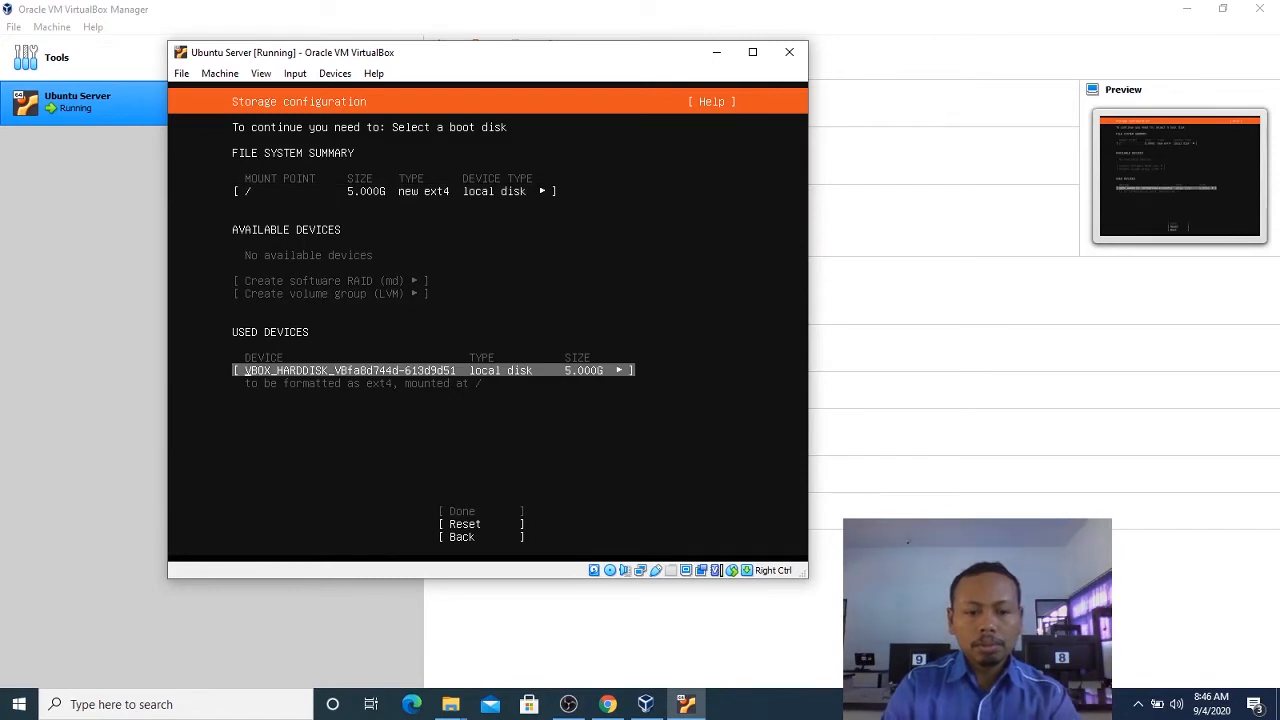
{"action": "key", "text": "Return"}
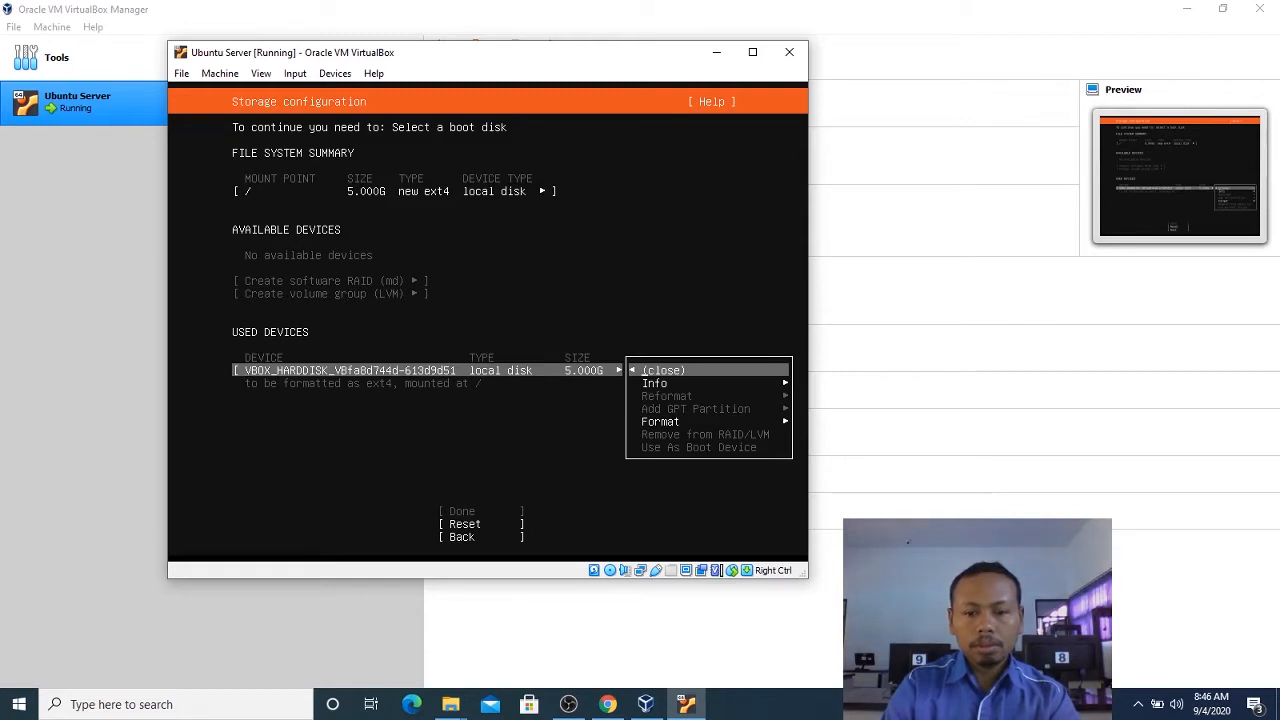
{"action": "key", "text": "Down"}
{"action": "key", "text": "Down"}
{"action": "key", "text": "Return"}
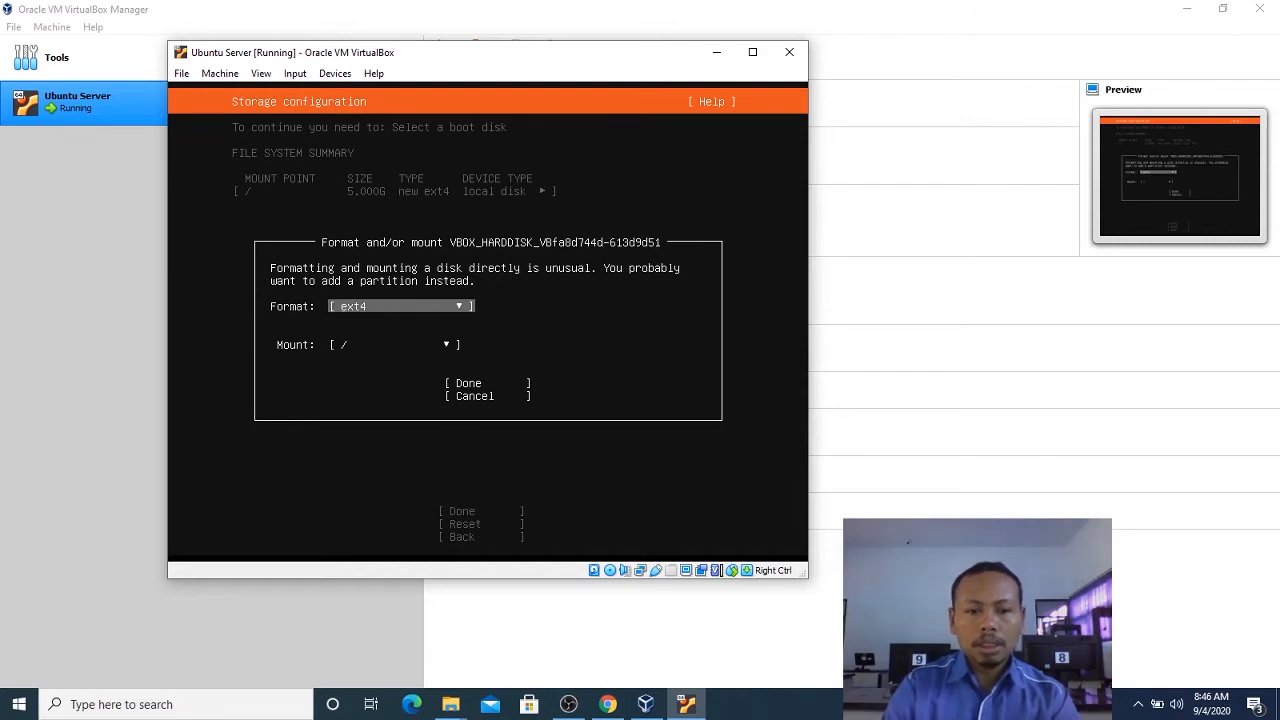
{"action": "key", "text": "Return"}
{"action": "key", "text": "Down"}
{"action": "key", "text": "Down"}
{"action": "key", "text": "Down"}
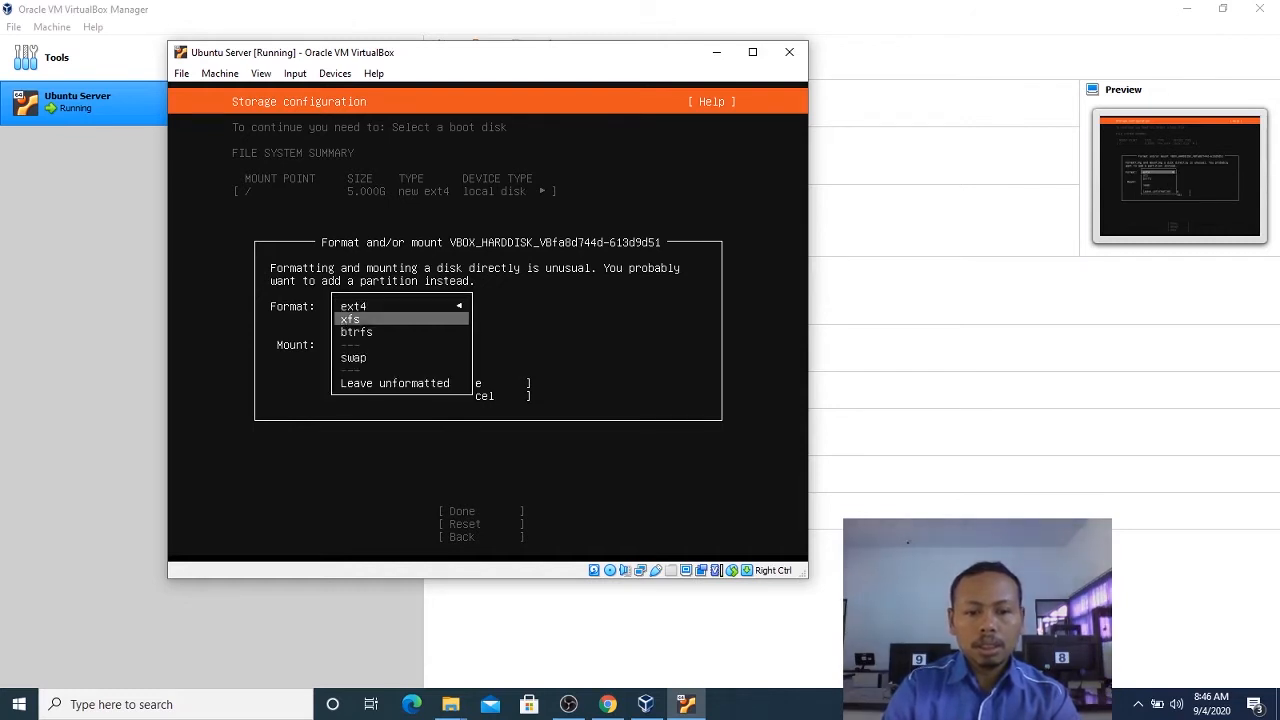
{"action": "key", "text": "Return"}
{"action": "key", "text": "Tab"}
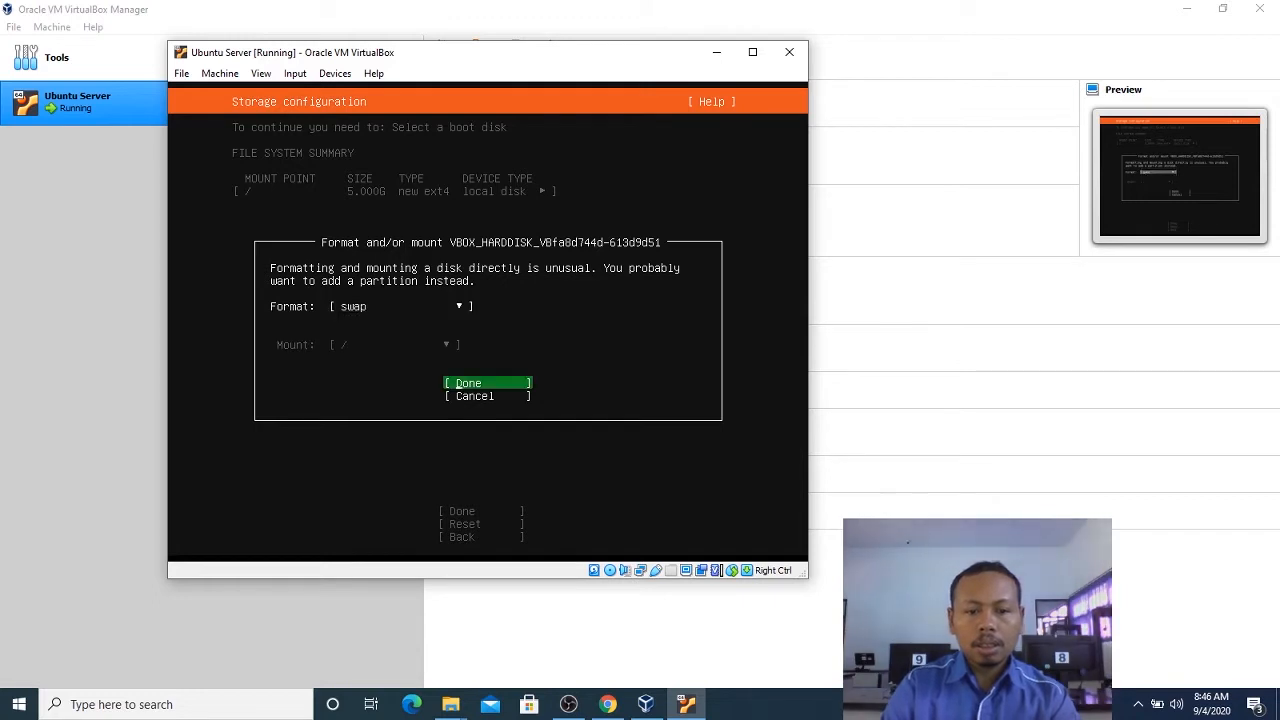
{"action": "key", "text": "Return"}
Check the actions available for the SWAP entry in the file system summary and close them.
{"action": "key", "text": "Down"}
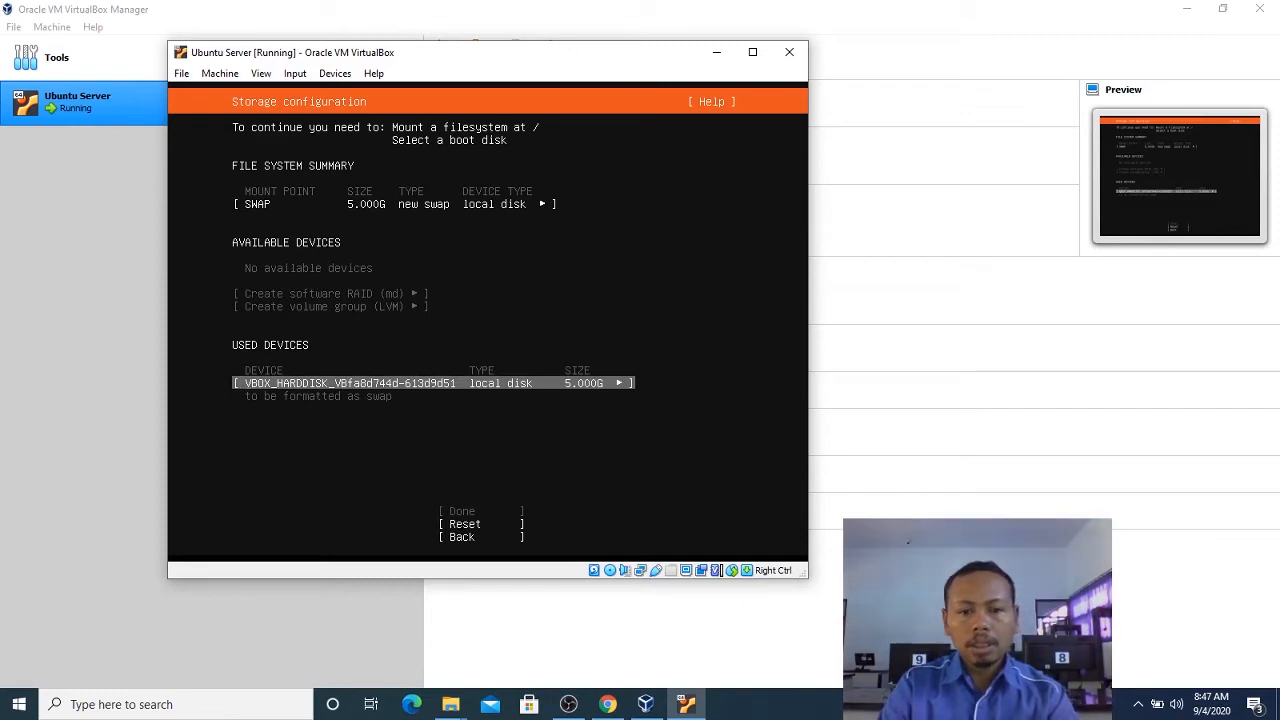
{"action": "key", "text": "Up"}
{"action": "key", "text": "Down"}
{"action": "key", "text": "Return"}
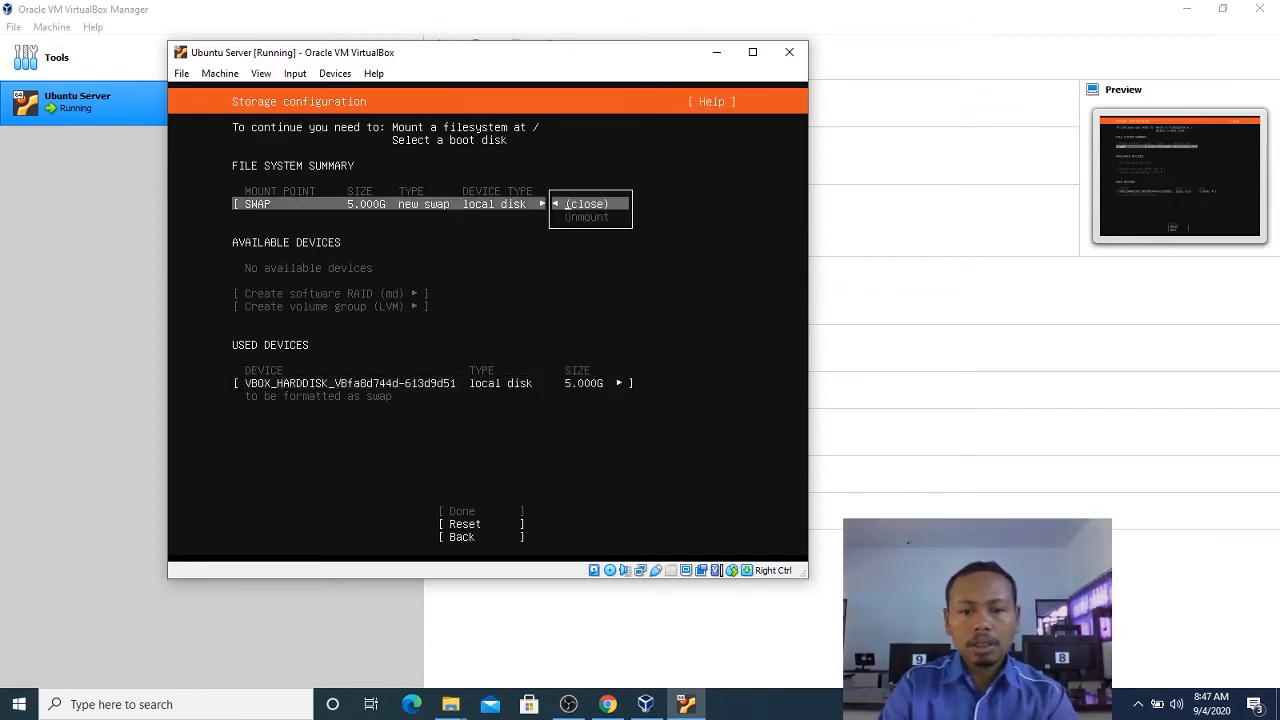
{"action": "key", "text": "Return"}
Change the used local disk's format back to ext4 with / as the mount point and apply the settings.
{"action": "key", "text": "Down"}
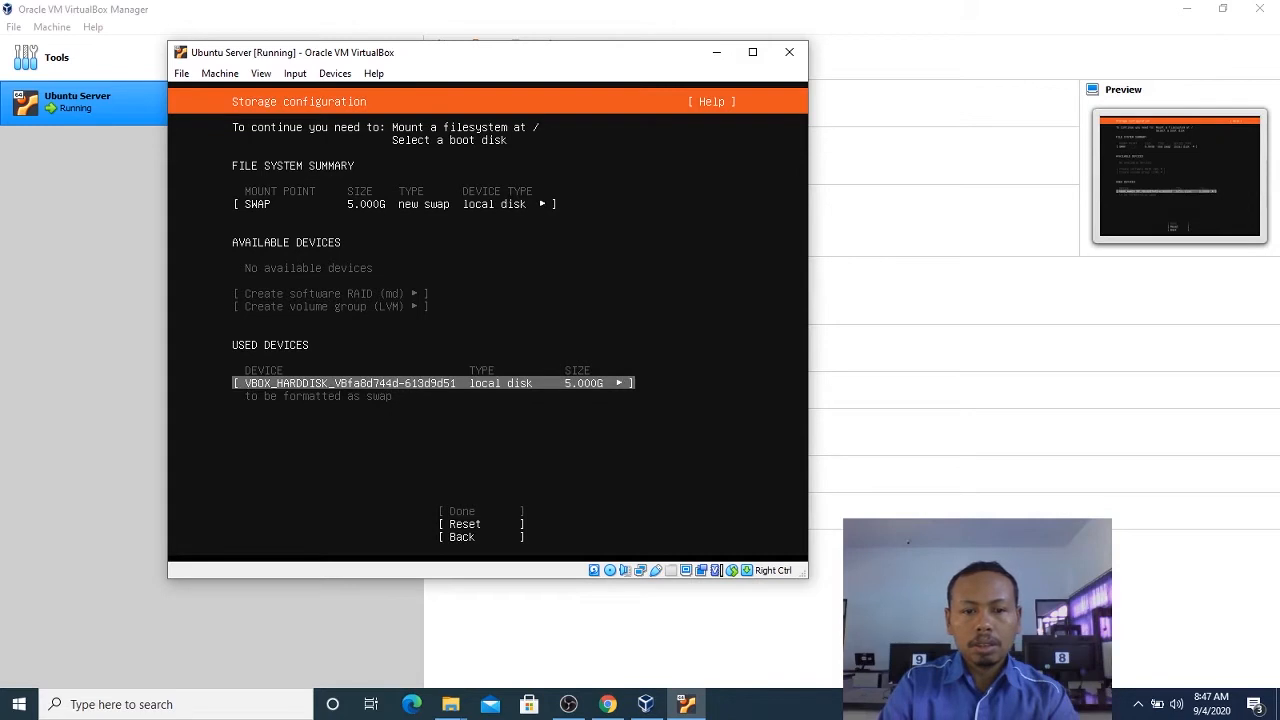
{"action": "key", "text": "Return"}
{"action": "key", "text": "Down"}
{"action": "key", "text": "Down"}
{"action": "key", "text": "Return"}
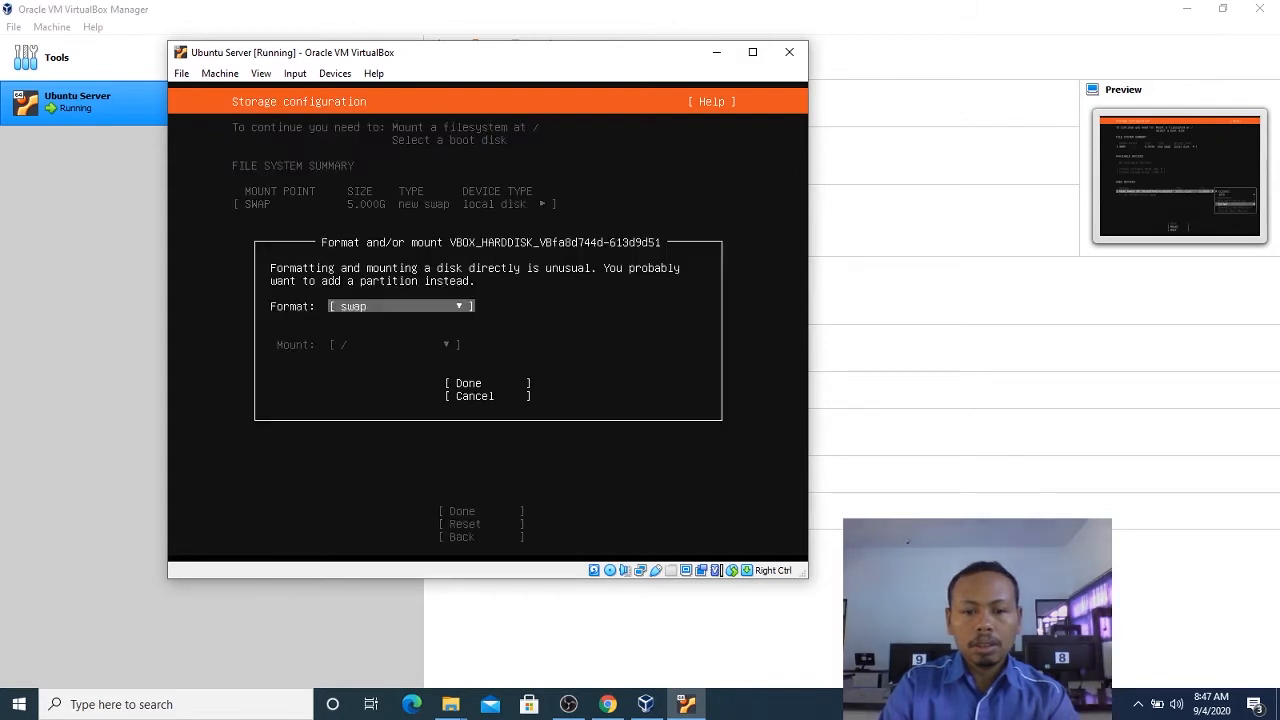
{"action": "key", "text": "Return"}
{"action": "key", "text": "Down"}
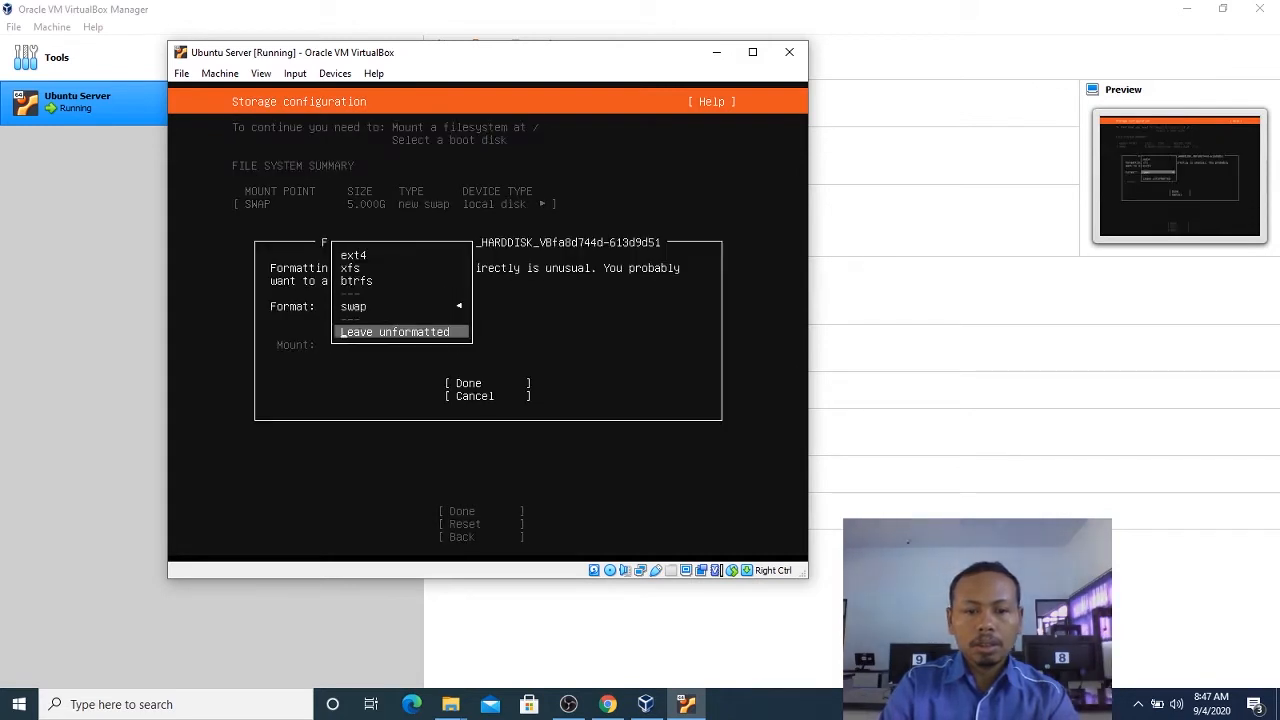
{"action": "key", "text": "Up"}
{"action": "key", "text": "Up"}
{"action": "key", "text": "Up"}
{"action": "key", "text": "Up"}
{"action": "key", "text": "Return"}
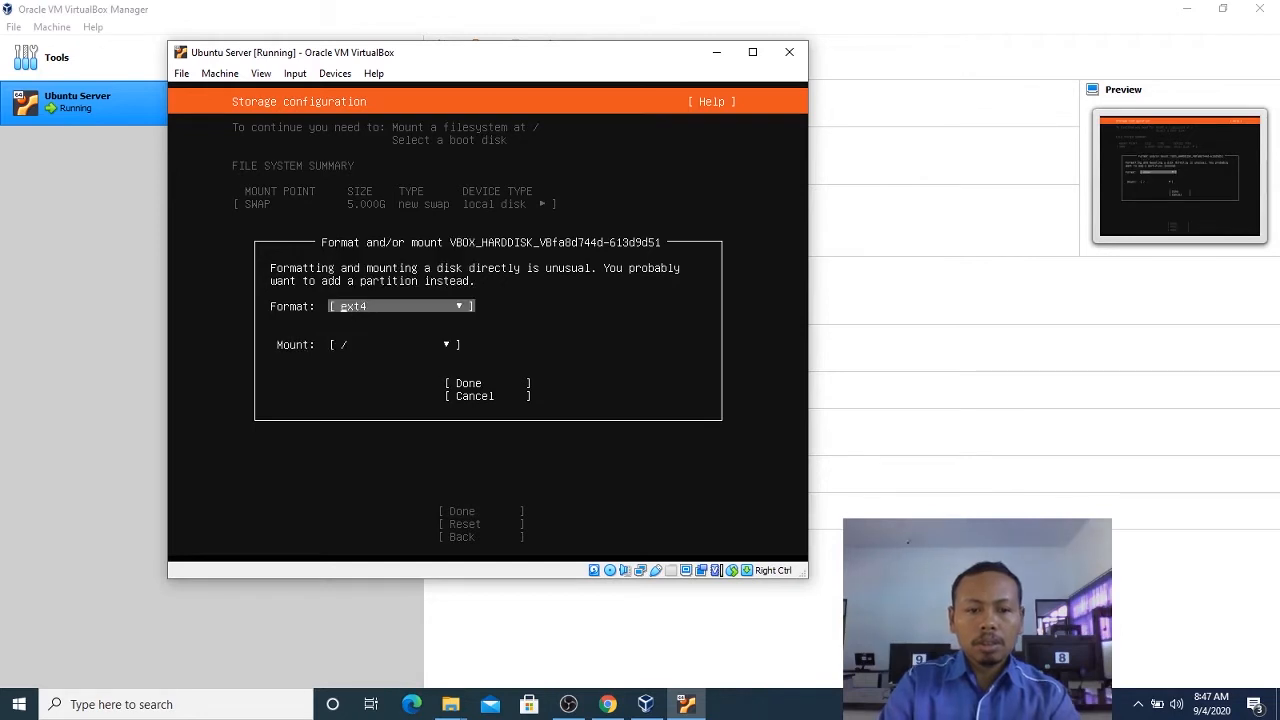
{"action": "key", "text": "Down"}
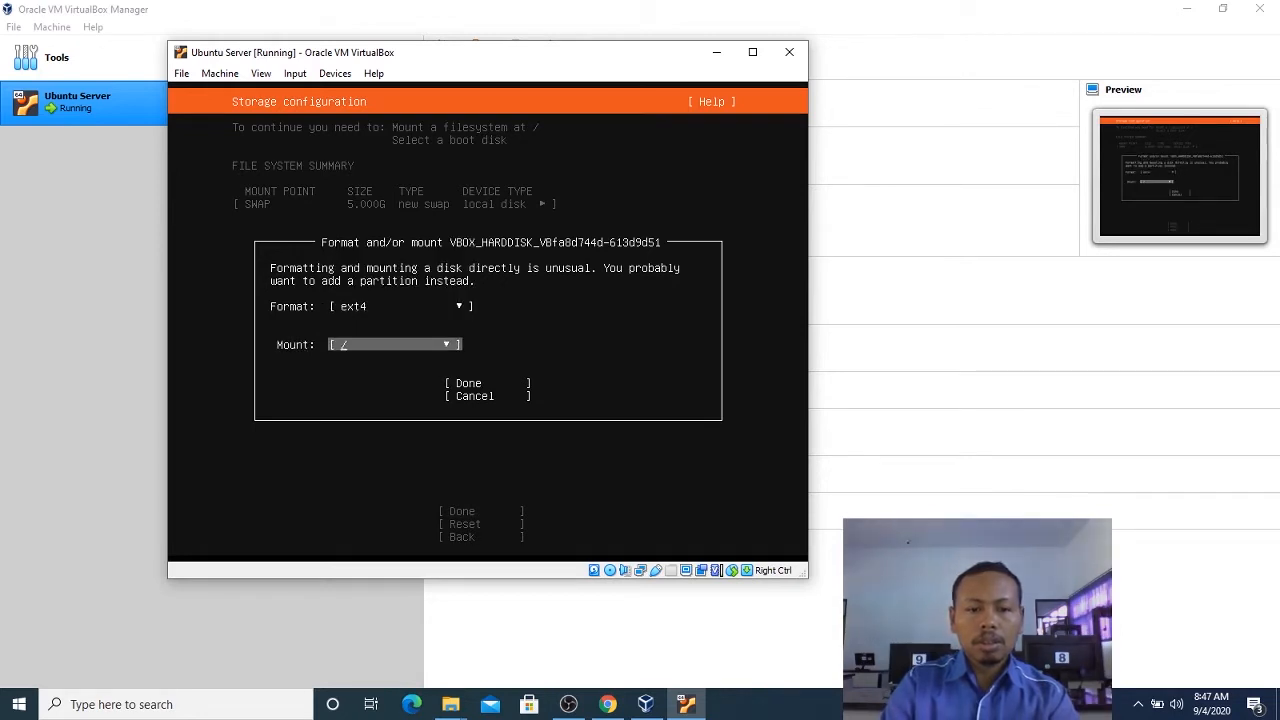
{"action": "key", "text": "Tab"}
{"action": "key", "text": "Return"}
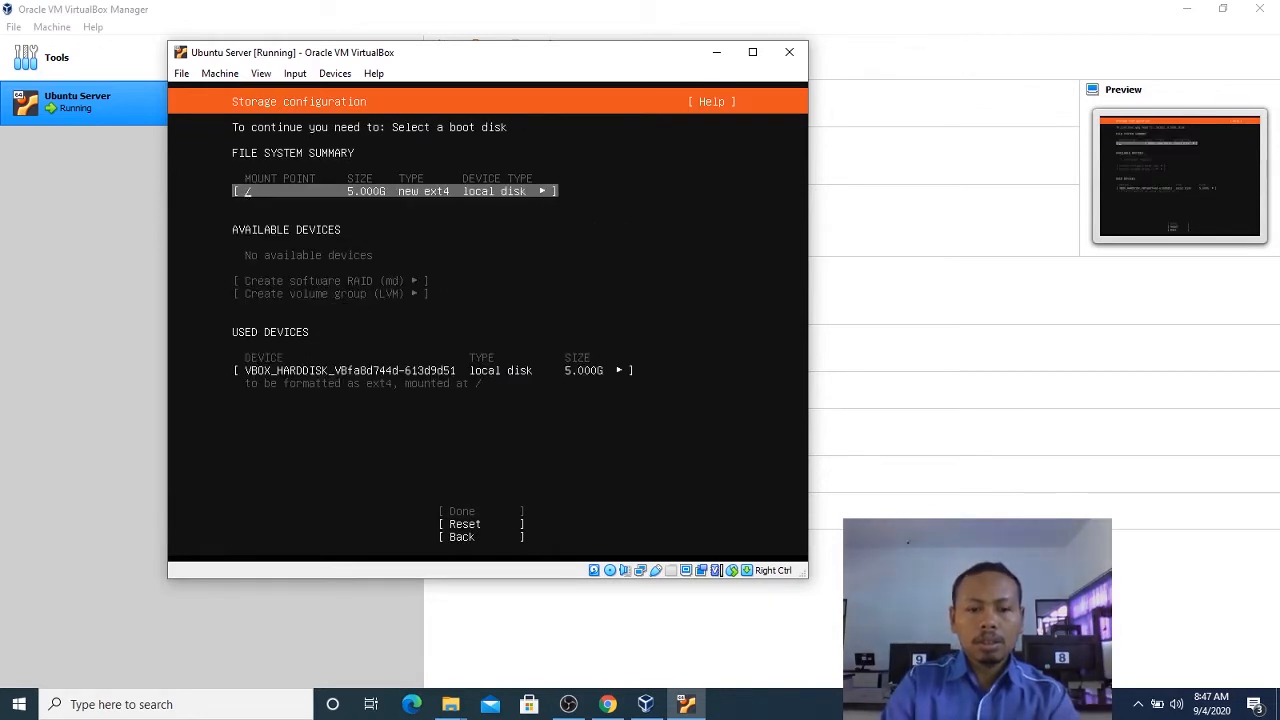
{"action": "key", "text": "Down"}
{"action": "key", "text": "Down"}
{"action": "key", "text": "Up"}
{"action": "key", "text": "Up"}
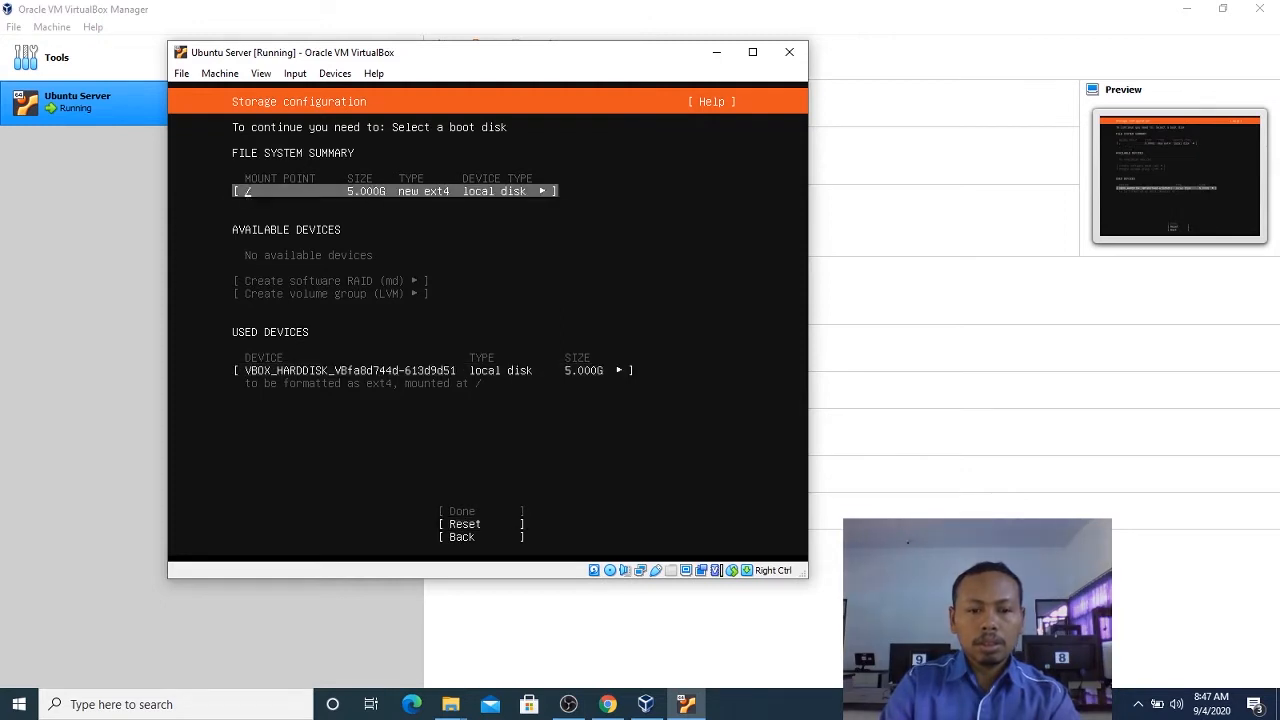
{"action": "key", "text": "Up"}
{"action": "key", "text": "Down"}
{"action": "key", "text": "Down"}
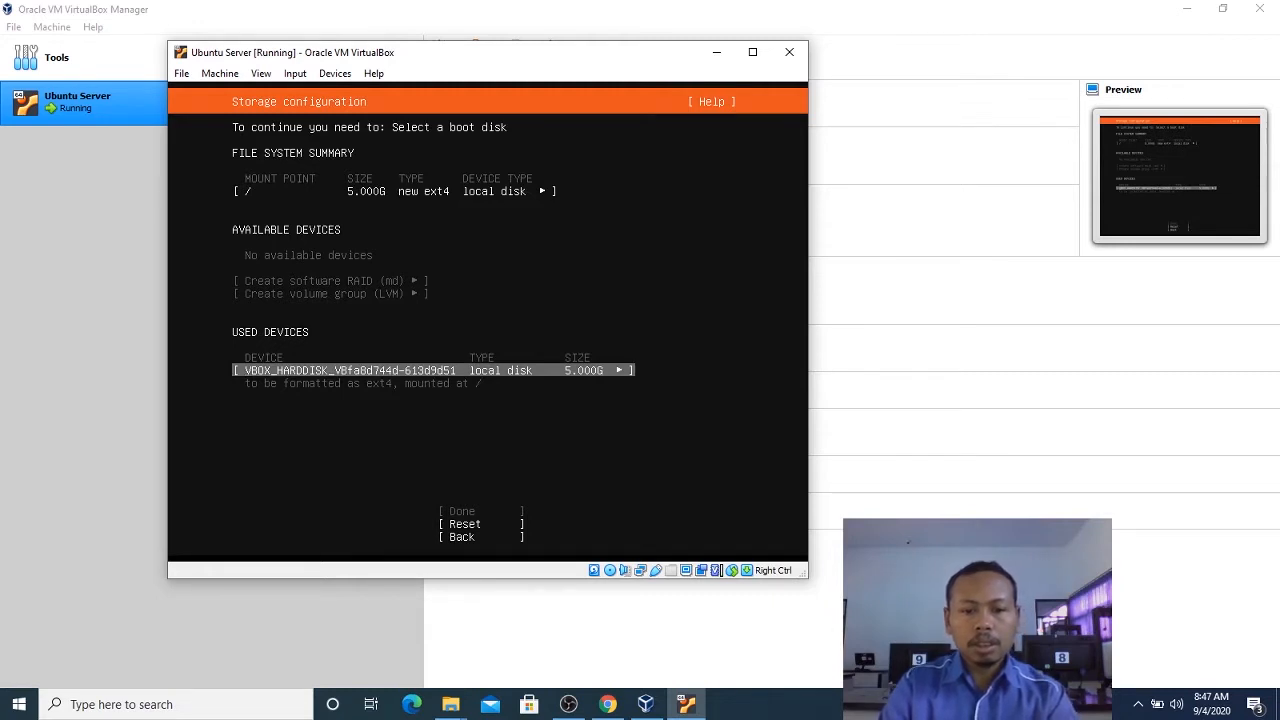
Set a custom mount point of /install for the used local disk, keeping ext4, and apply the settings.
{"action": "key", "text": "Return"}
{"action": "key", "text": "Down"}
{"action": "key", "text": "Down"}
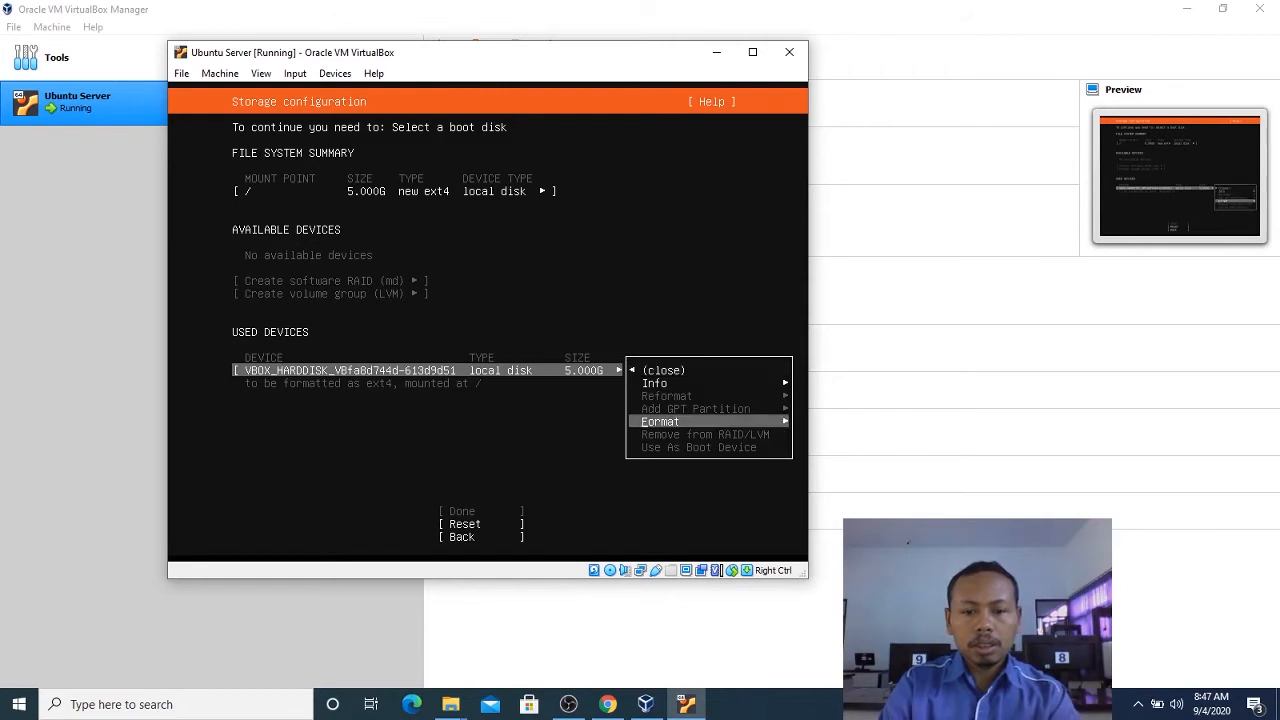
{"action": "key", "text": "Return"}
{"action": "key", "text": "Down"}
{"action": "key", "text": "Return"}
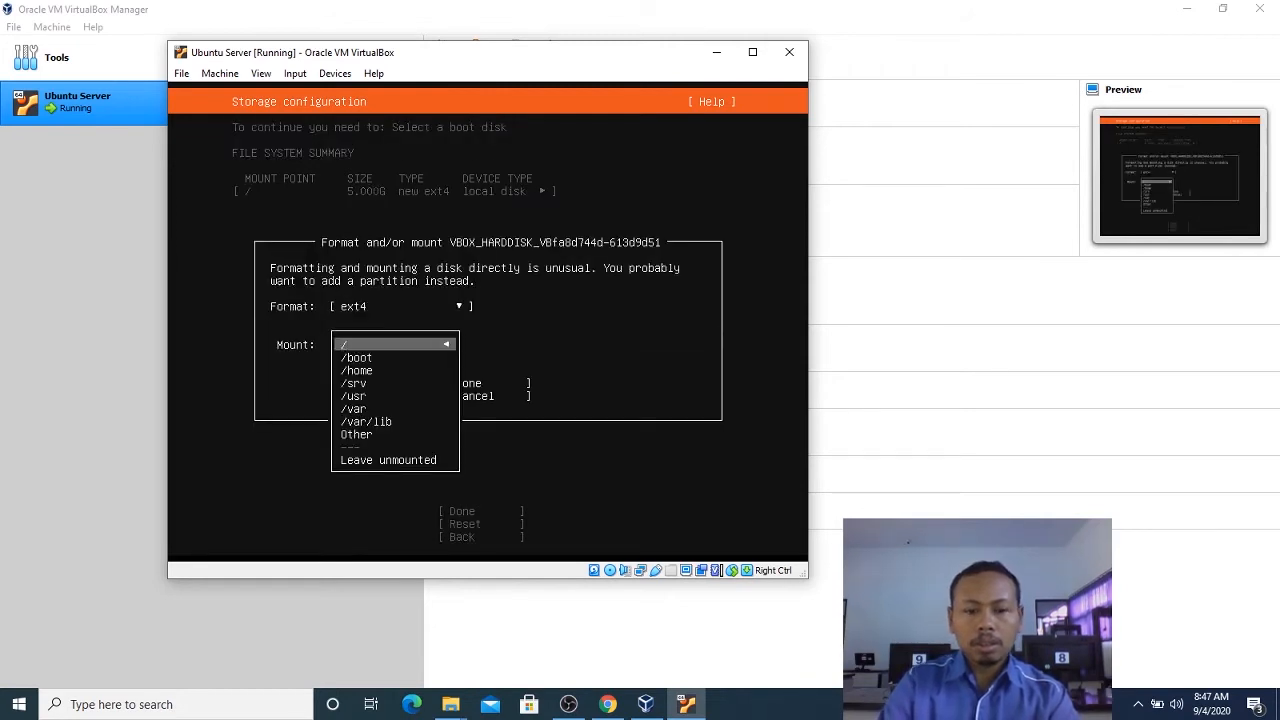
{"action": "key", "text": "Down"}
{"action": "key", "text": "Down"}
{"action": "key", "text": "Down"}
{"action": "key", "text": "Down"}
{"action": "key", "text": "Down"}
{"action": "key", "text": "Down"}
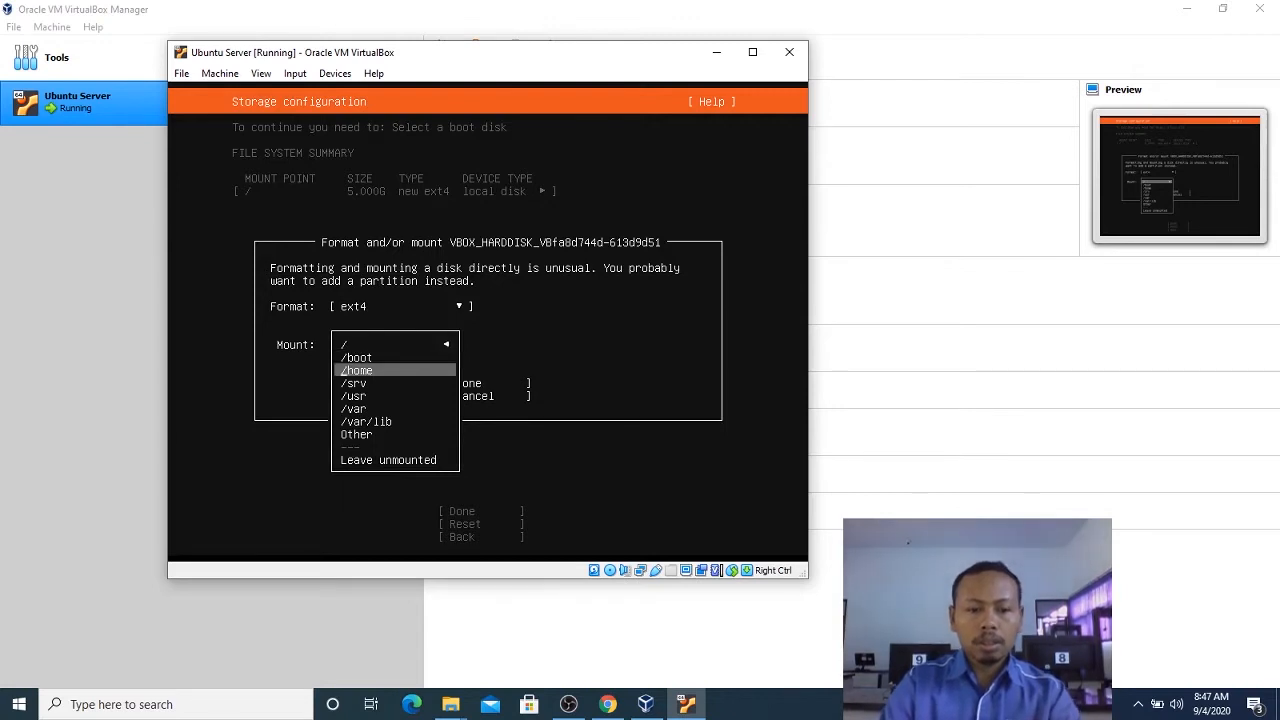
{"action": "key", "text": "Down"}
{"action": "key", "text": "Return"}
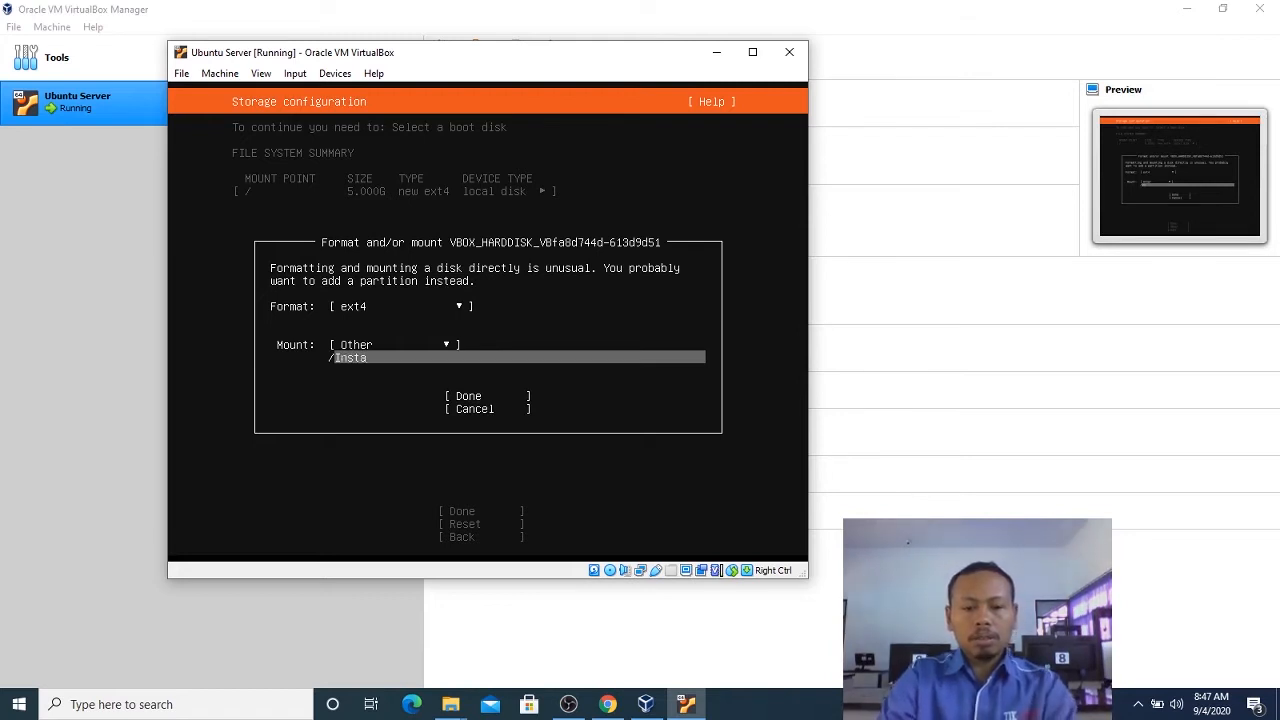
{"action": "type", "text": "install"}
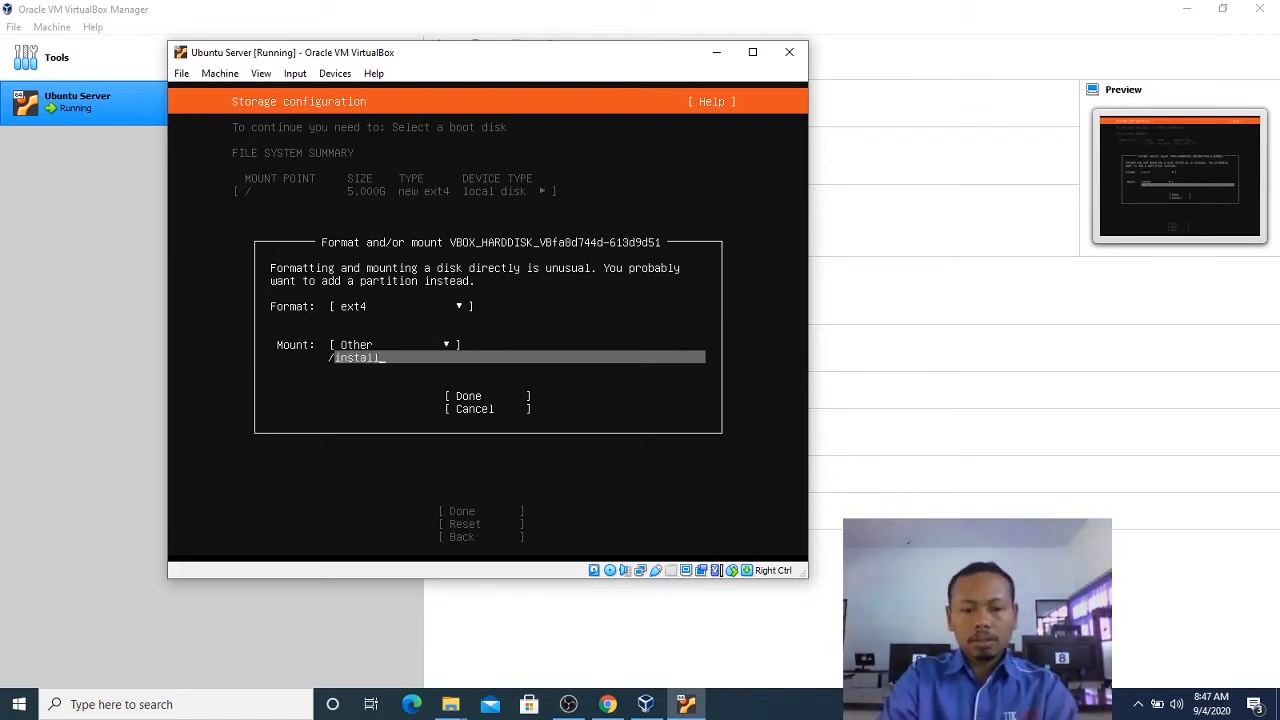
{"action": "key", "text": "Tab"}
{"action": "key", "text": "Return"}
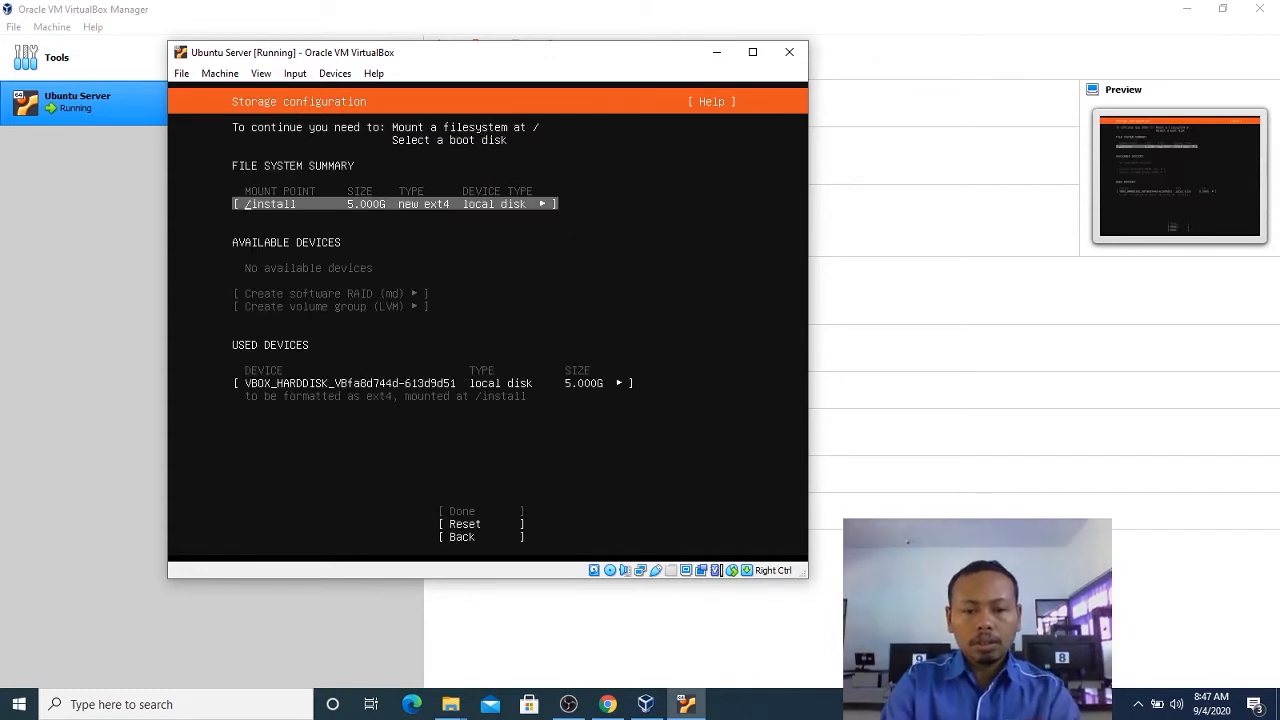
{"action": "key", "text": "Down"}
{"action": "key", "text": "Down"}
{"action": "key", "text": "Up"}
{"action": "key", "text": "Up"}
{"action": "key", "text": "Up"}
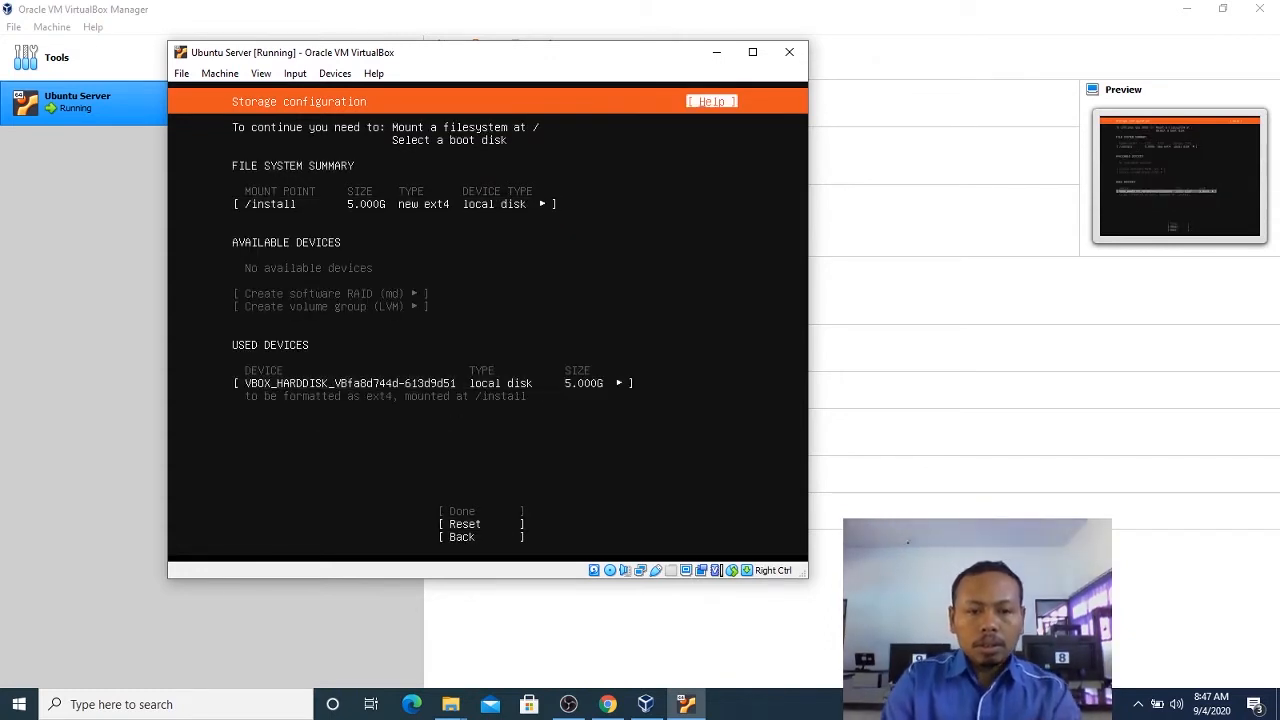
{"action": "key", "text": "Down"}
{"action": "key", "text": "Up"}
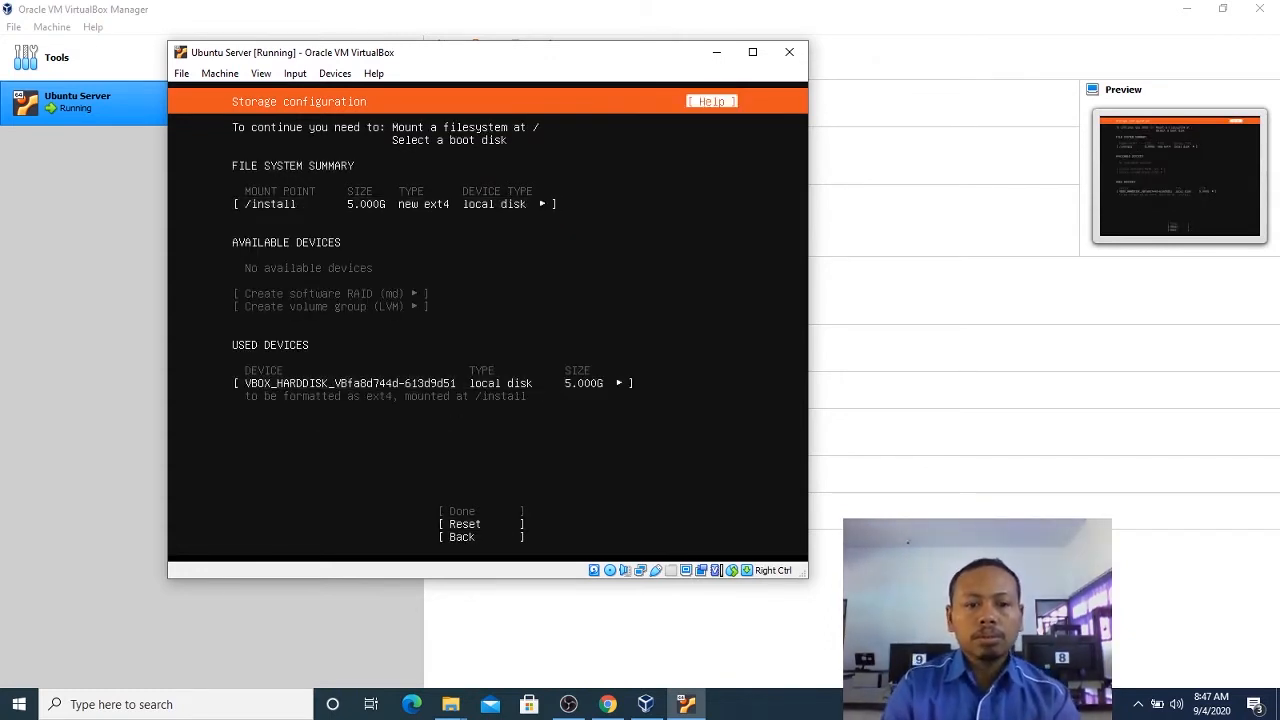
{"action": "key", "text": "Down"}
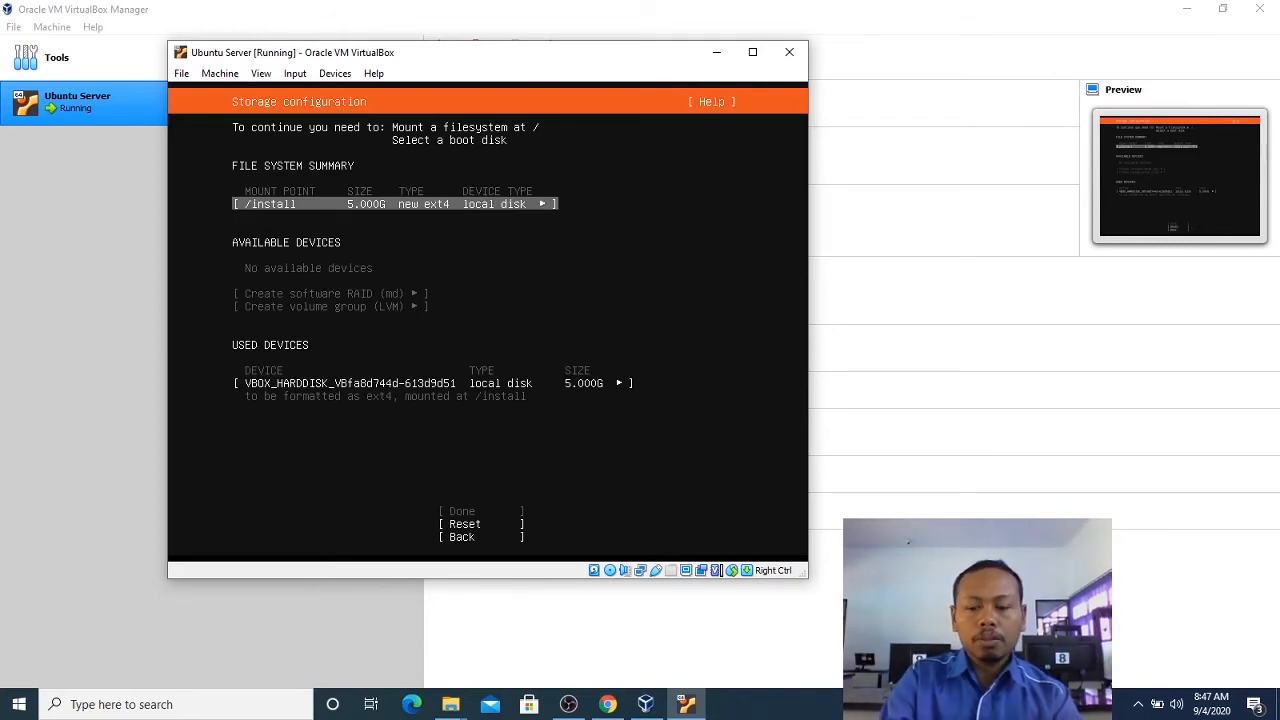
Go back to the guided storage configuration notice and continue to the manual storage configuration again.
{"action": "key", "text": "Down"}
{"action": "key", "text": "Down"}
{"action": "key", "text": "Down"}
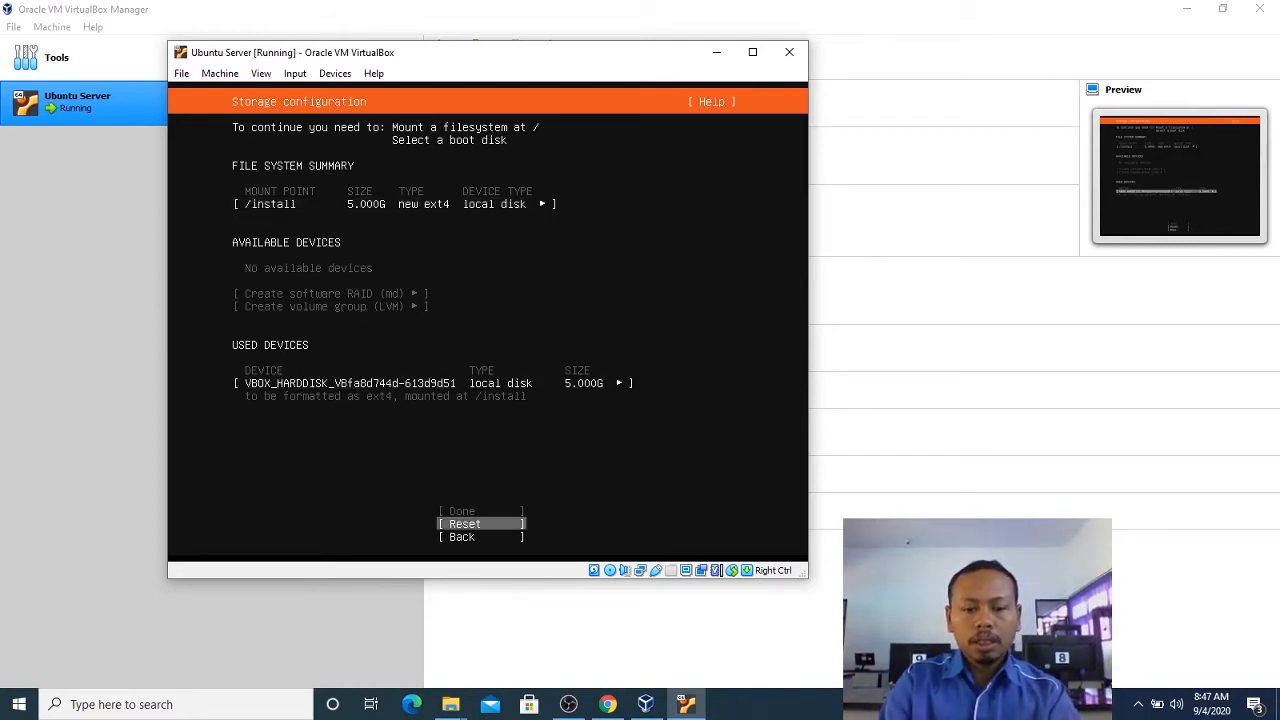
{"action": "key", "text": "Return"}
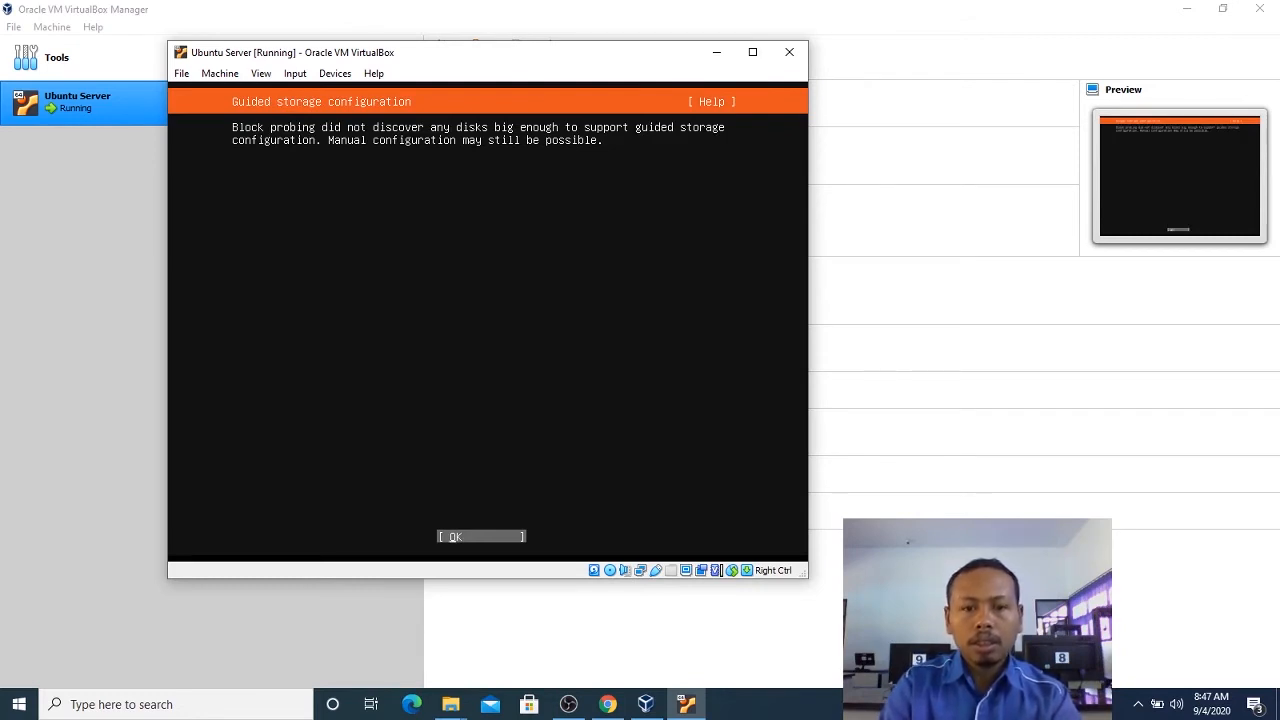
{"action": "key", "text": "Return"}
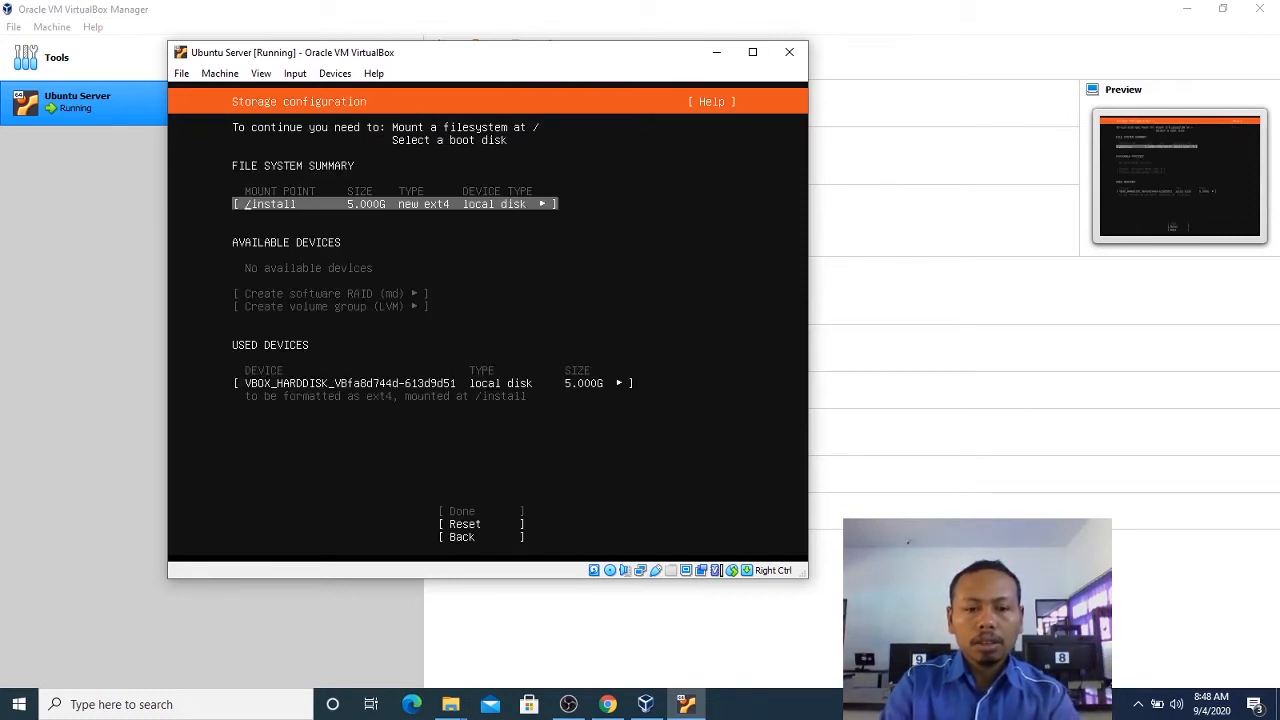
Examine the actions available for the used local disk in the storage configuration.
{"action": "key", "text": "Down"}
{"action": "key", "text": "Down"}
{"action": "key", "text": "Up"}
{"action": "key", "text": "Up"}
{"action": "key", "text": "Down"}
{"action": "key", "text": "Down"}
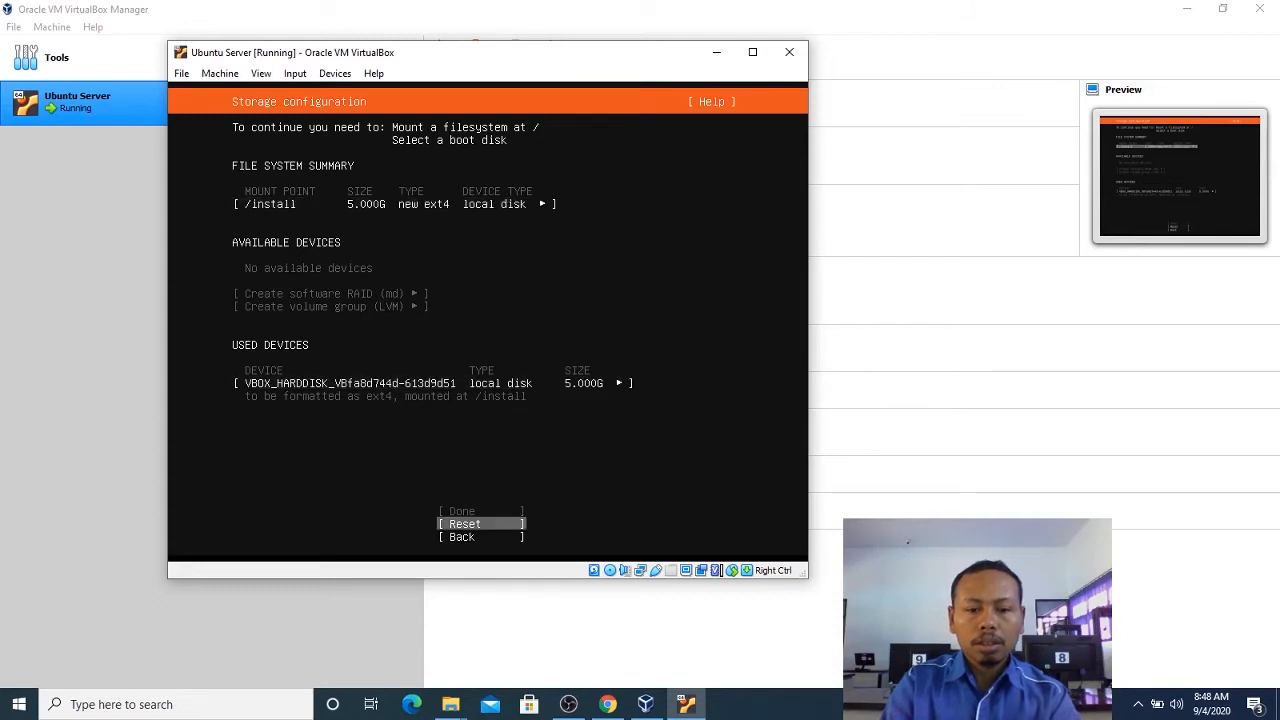
{"action": "key", "text": "Down"}
{"action": "key", "text": "Up"}
{"action": "key", "text": "Up"}
{"action": "key", "text": "Return"}
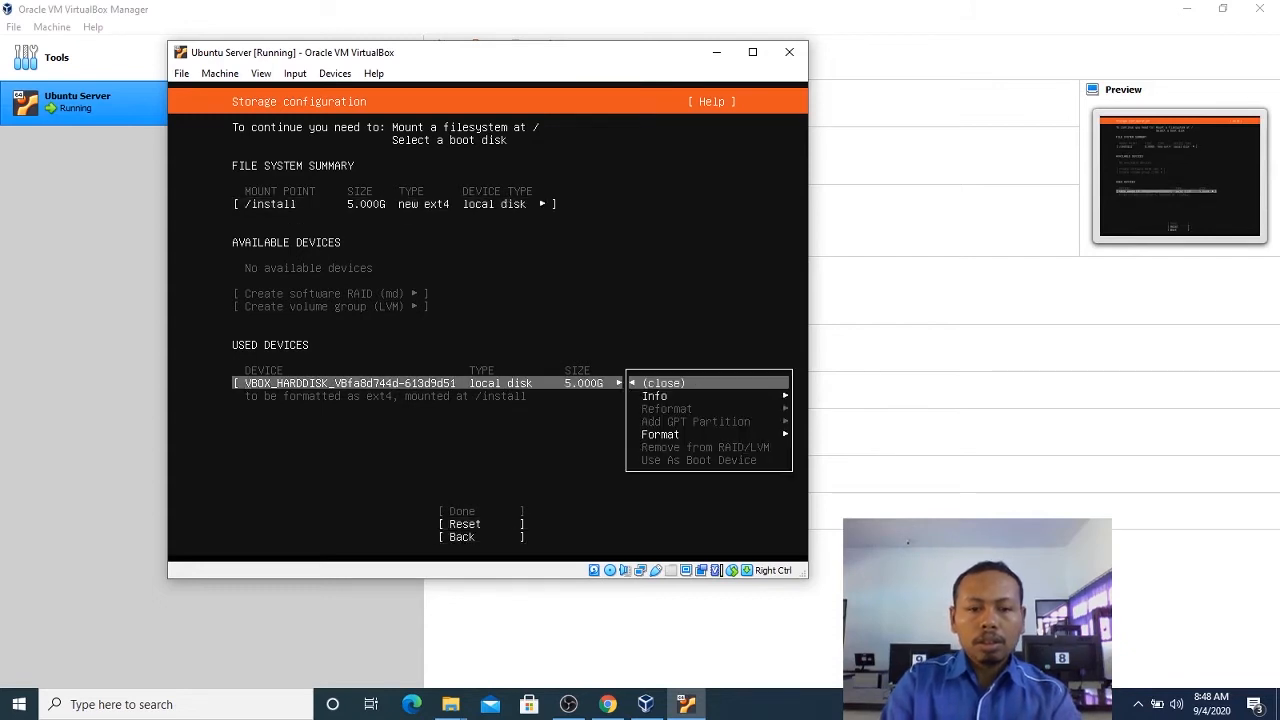
{"action": "key", "text": "Down"}
{"action": "key", "text": "Down"}
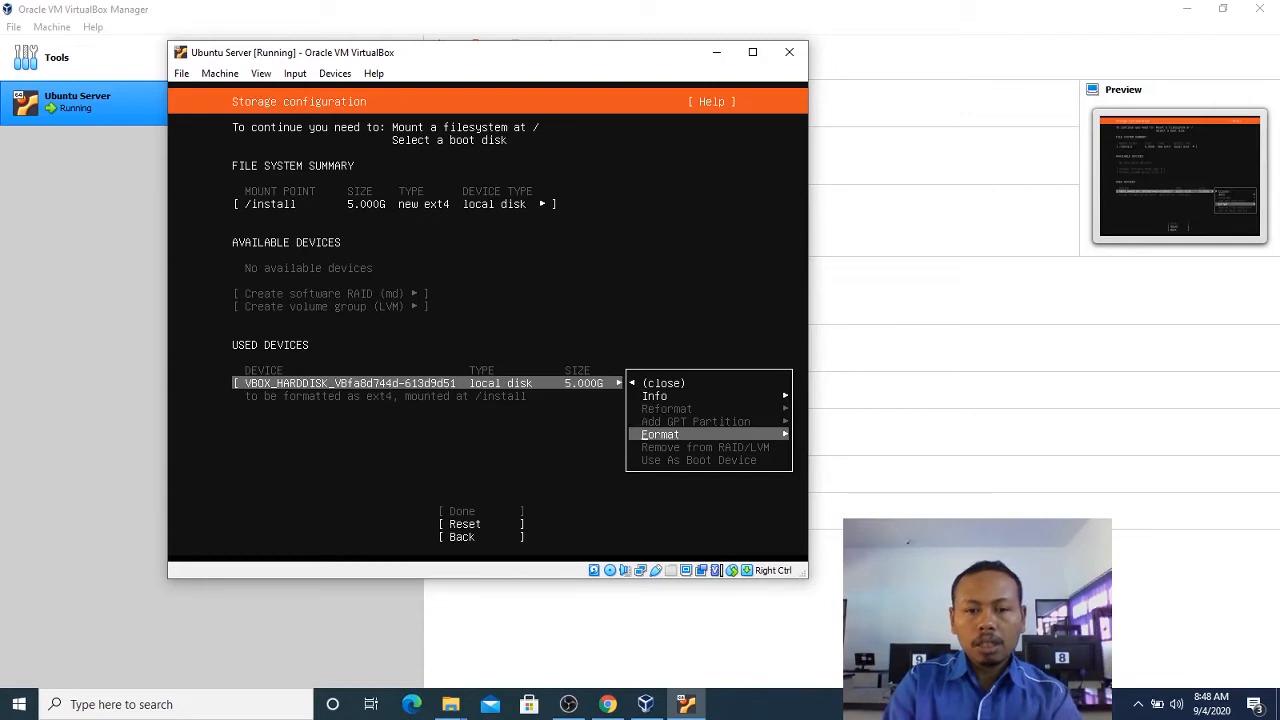
{"action": "key", "text": "Up"}
{"action": "key", "text": "Up"}
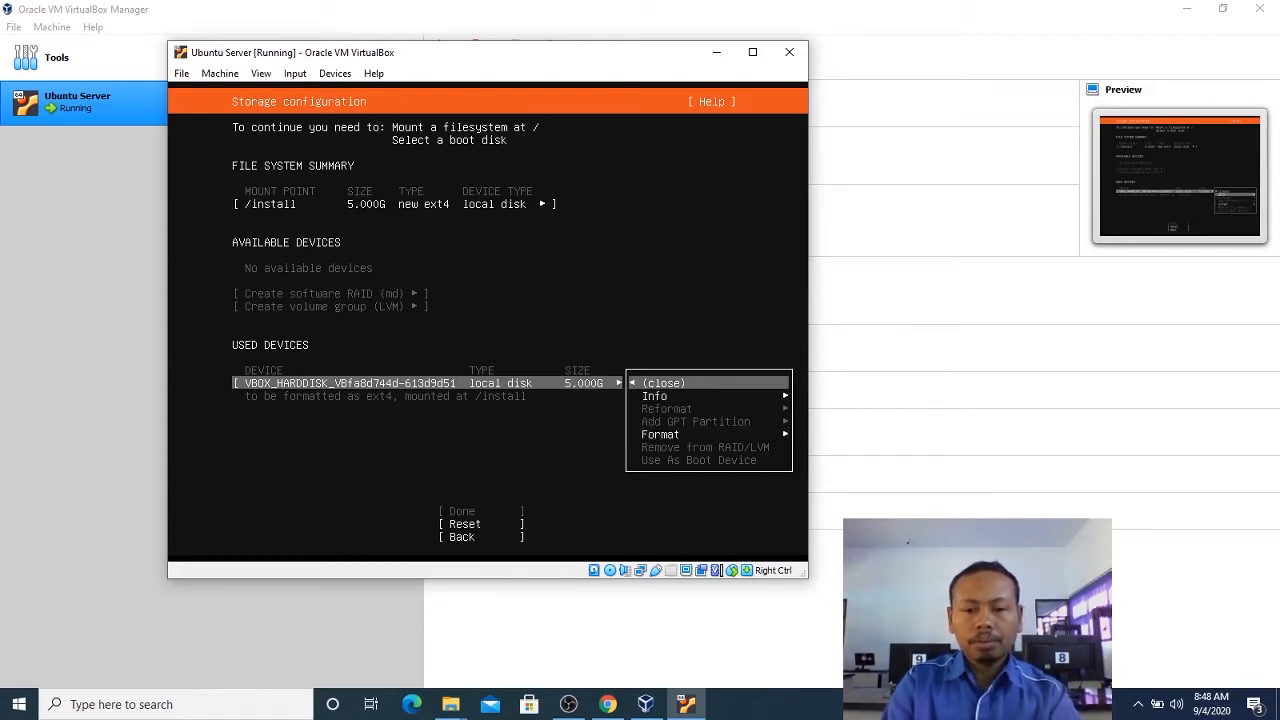
{"action": "key", "text": "Down"}
{"action": "key", "text": "Down"}
{"action": "key", "text": "Up"}
View the device information of the used local disk and close it.
{"action": "key", "text": "Up"}
{"action": "key", "text": "Down"}
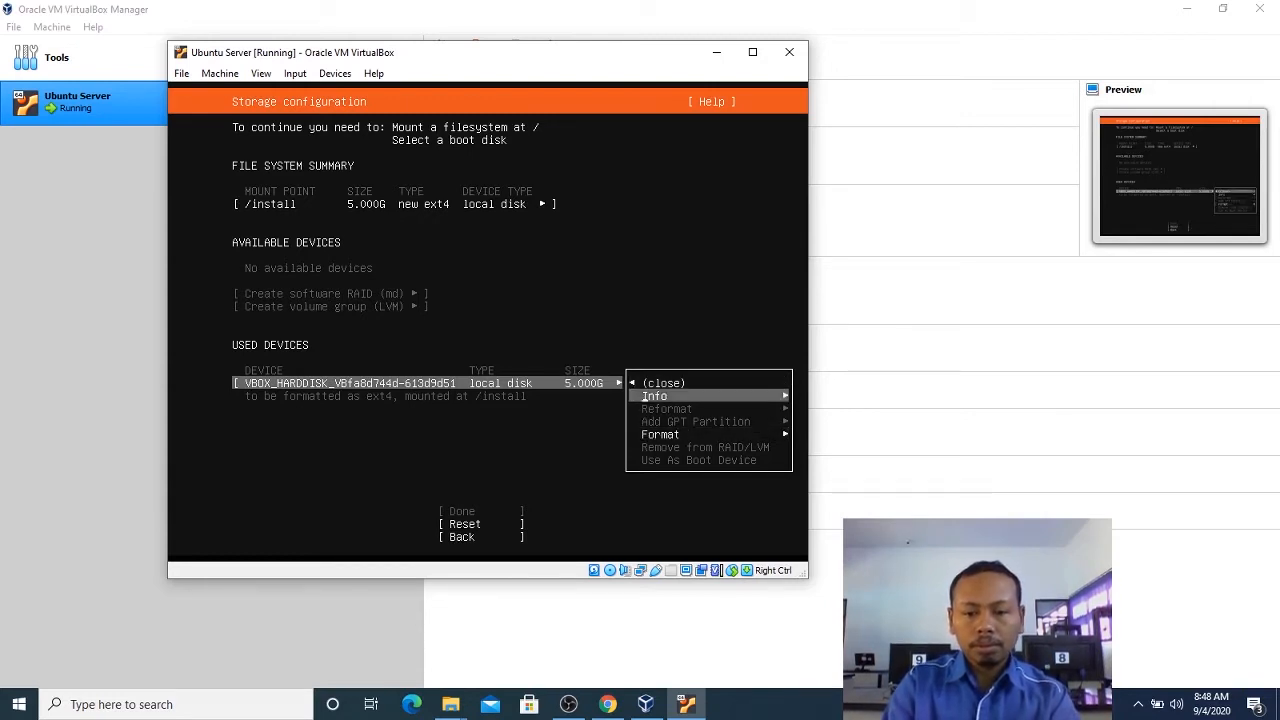
{"action": "key", "text": "Down"}
{"action": "key", "text": "Up"}
{"action": "key", "text": "Down"}
{"action": "key", "text": "Up"}
{"action": "key", "text": "Up"}
{"action": "key", "text": "Down"}
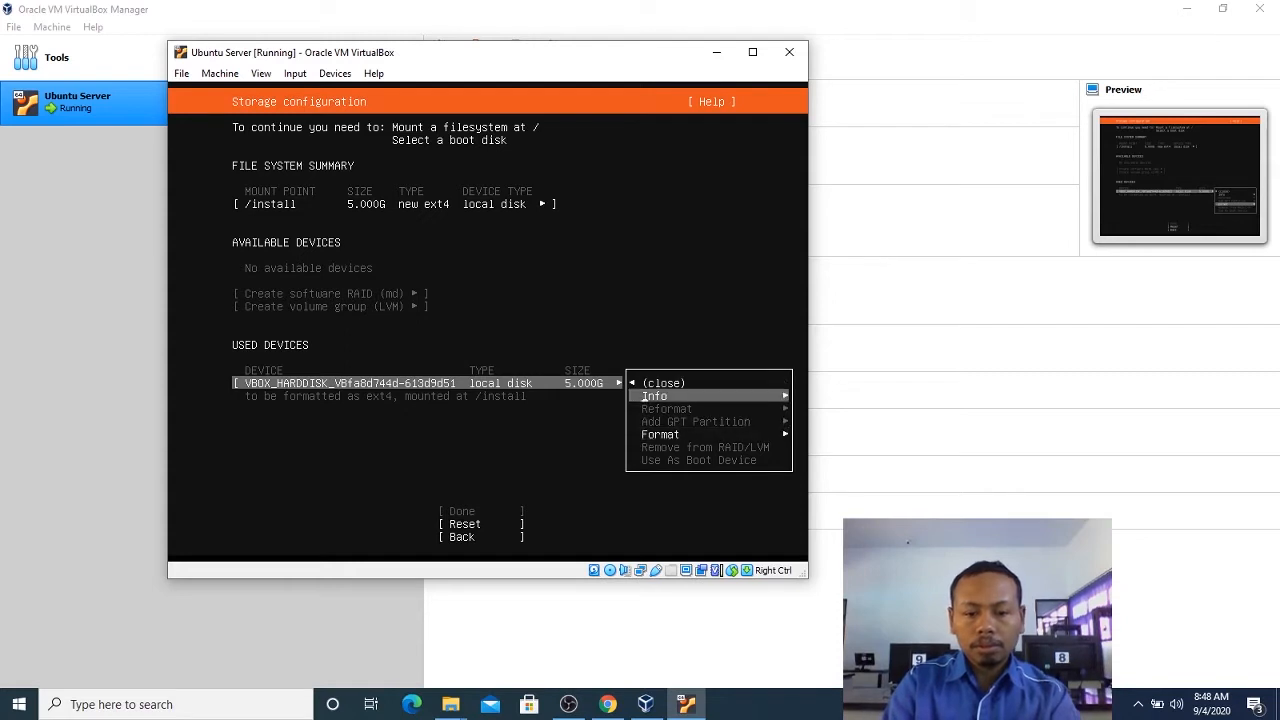
{"action": "key", "text": "Up"}
{"action": "key", "text": "Down"}
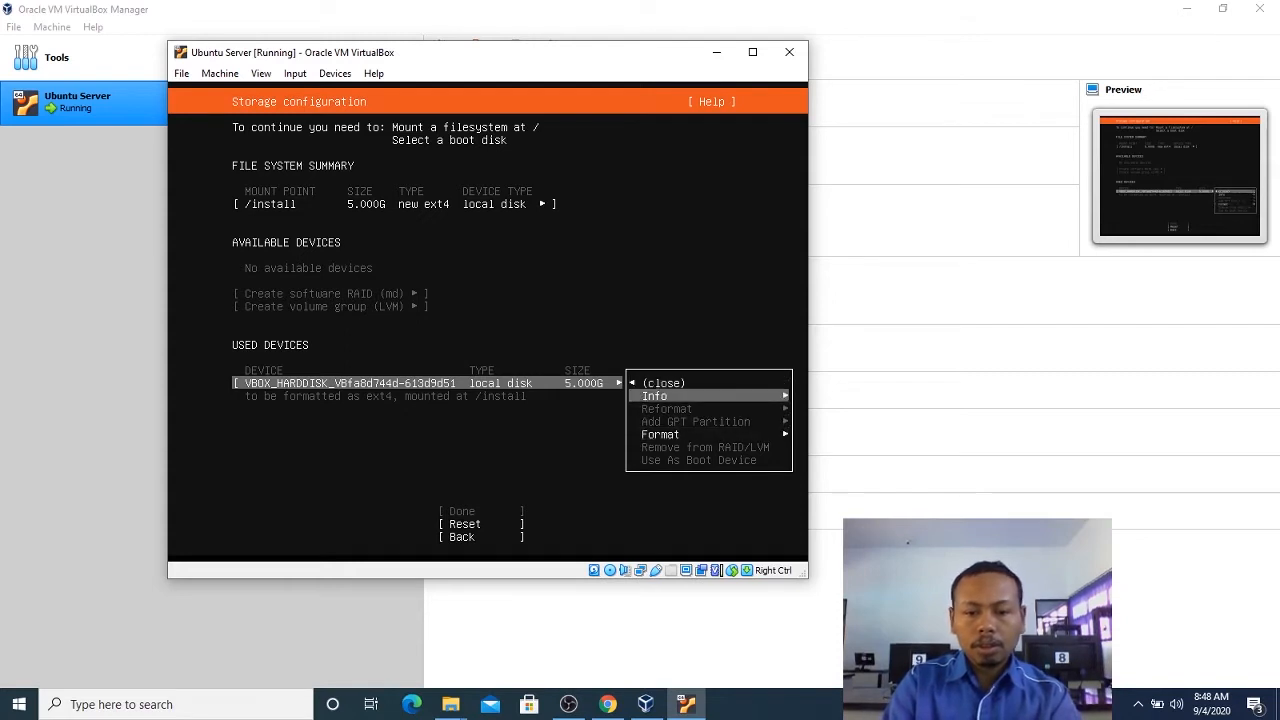
{"action": "key", "text": "Return"}
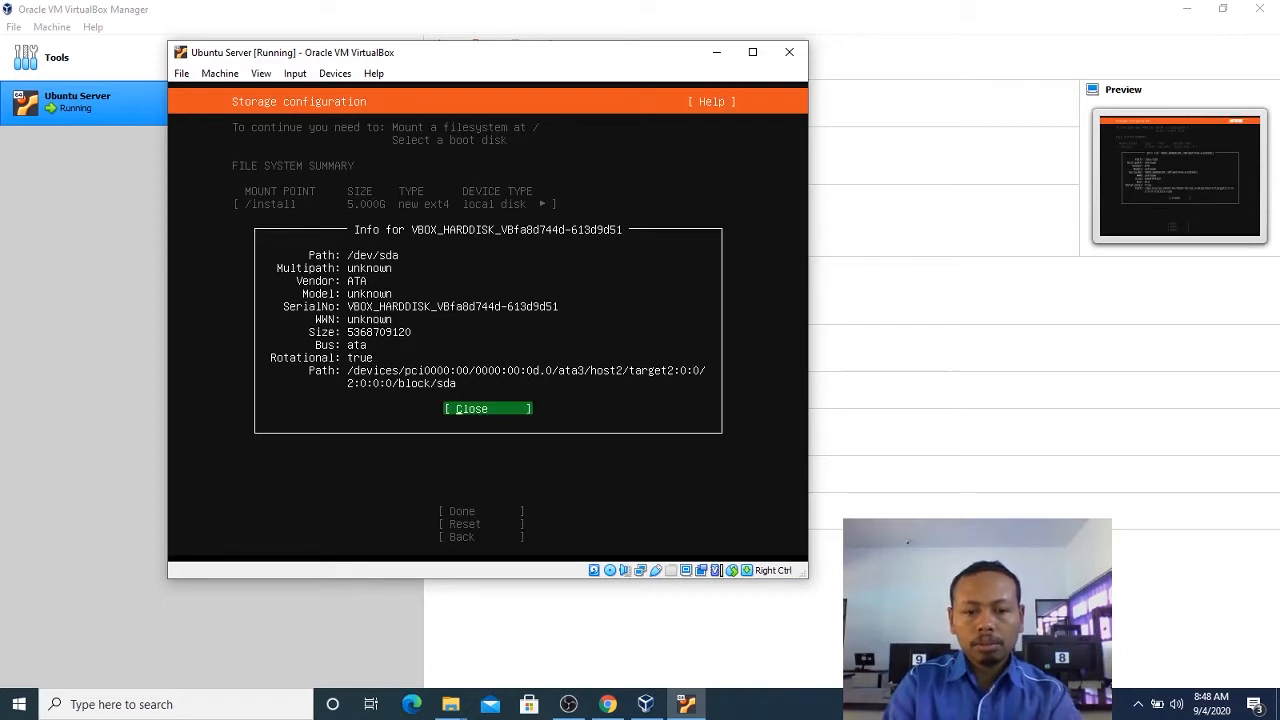
{"action": "key", "text": "Return"}
Revisit the guided storage configuration notice twice, returning to the manual storage configuration each time.
{"action": "key", "text": "Down"}
{"action": "key", "text": "Down"}
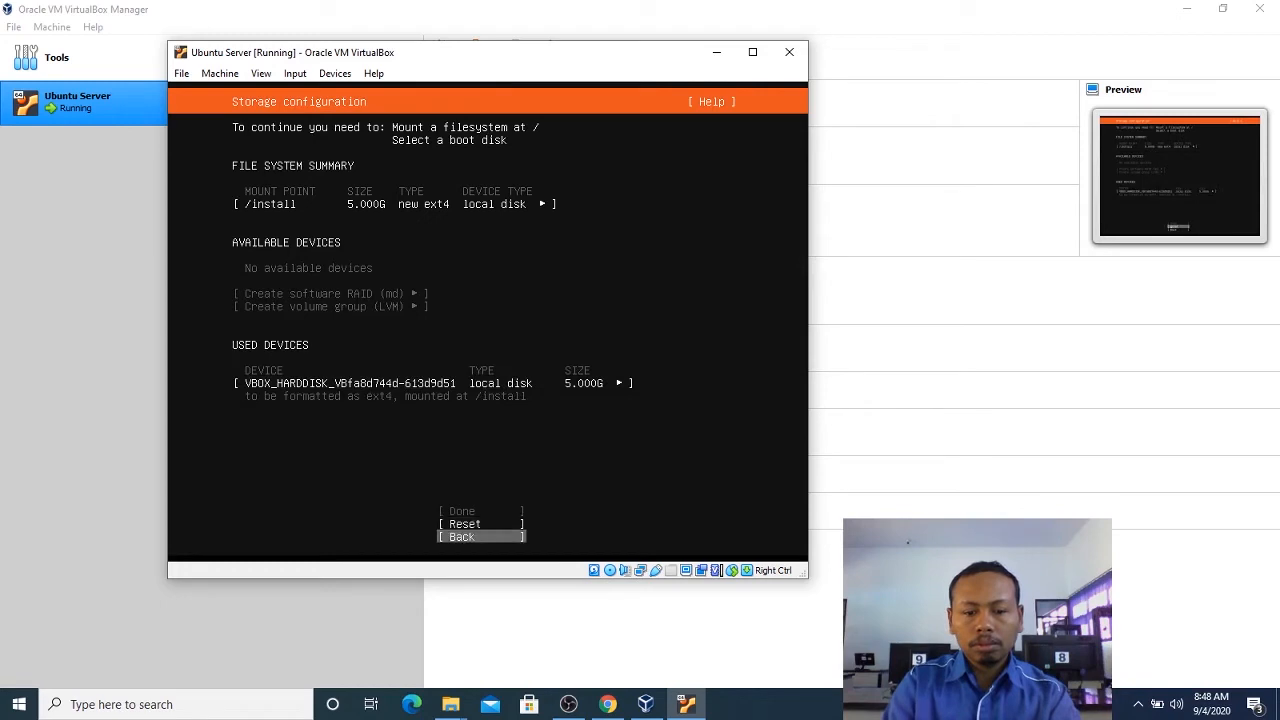
{"action": "key", "text": "Return"}
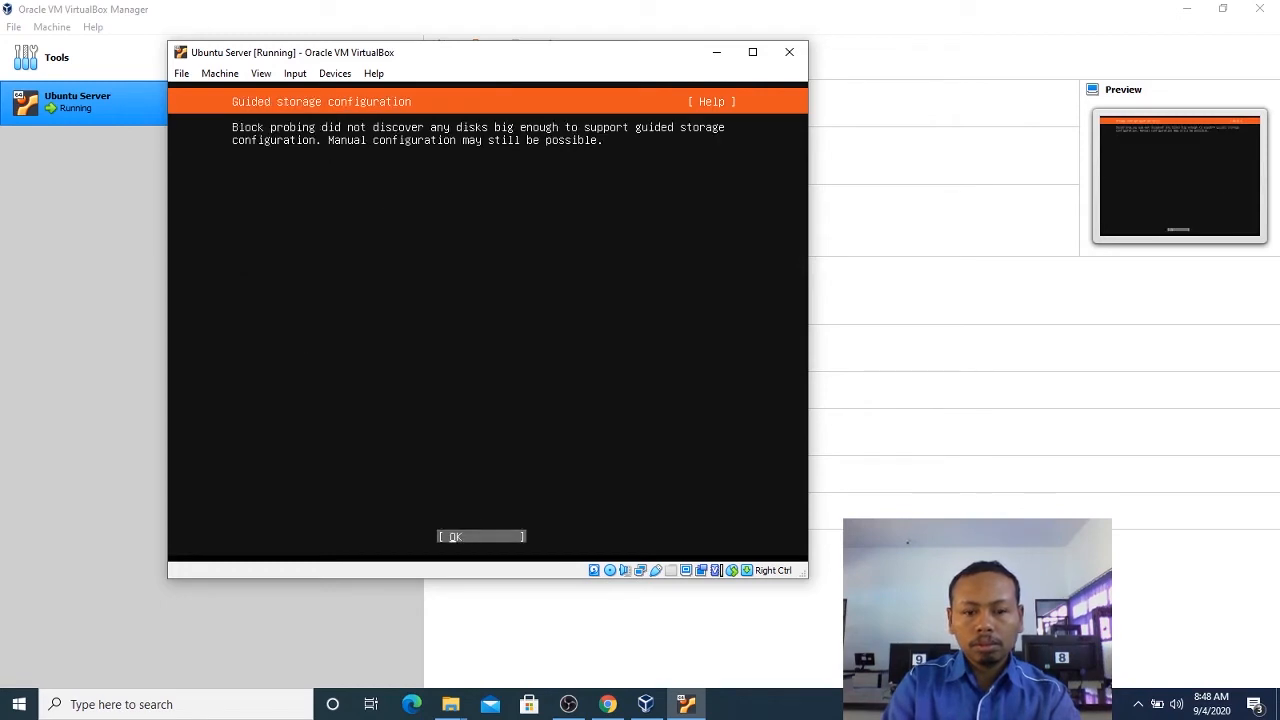
{"action": "key", "text": "Return"}
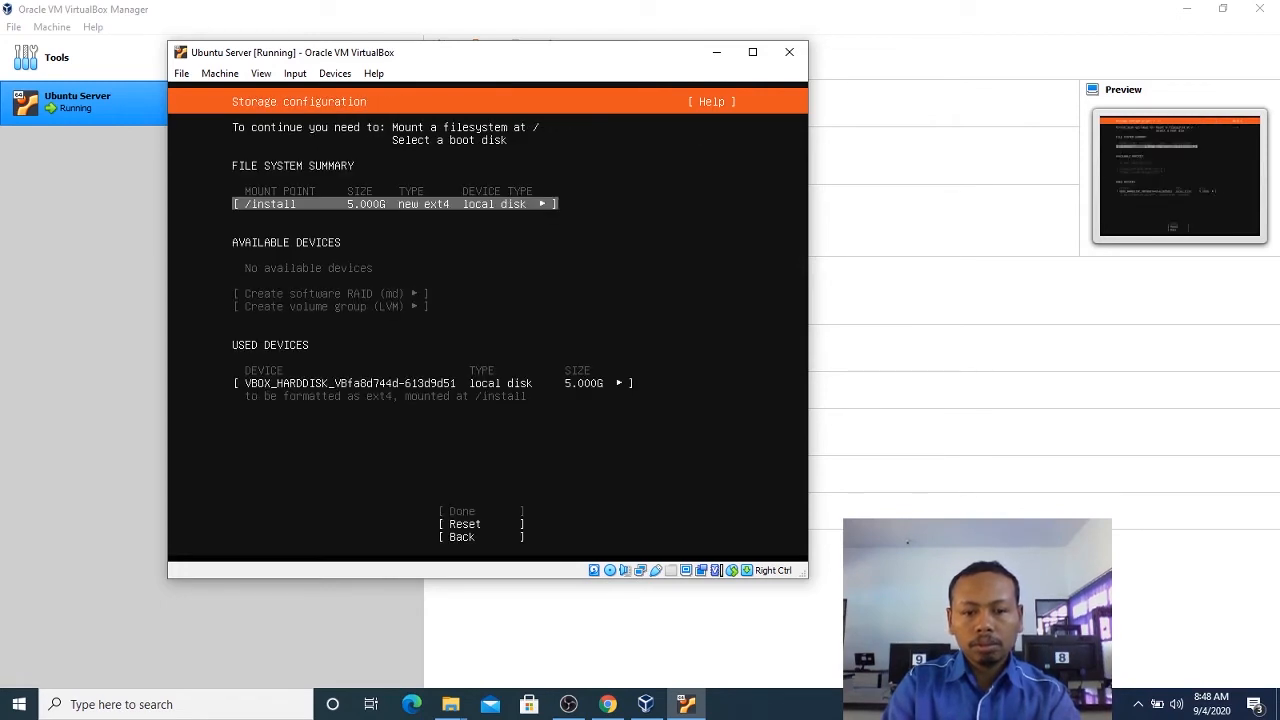
{"action": "key", "text": "Down"}
{"action": "key", "text": "Down"}
{"action": "key", "text": "Down"}
{"action": "key", "text": "Return"}
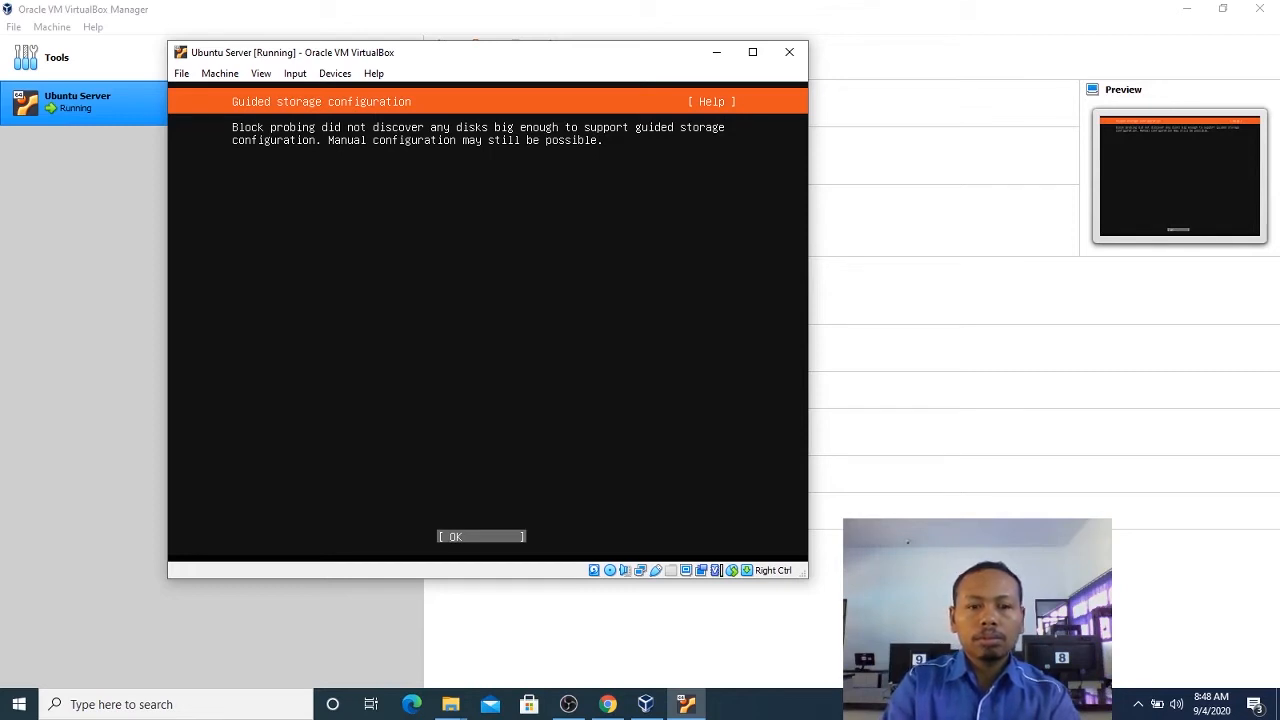
{"action": "key", "text": "Return"}
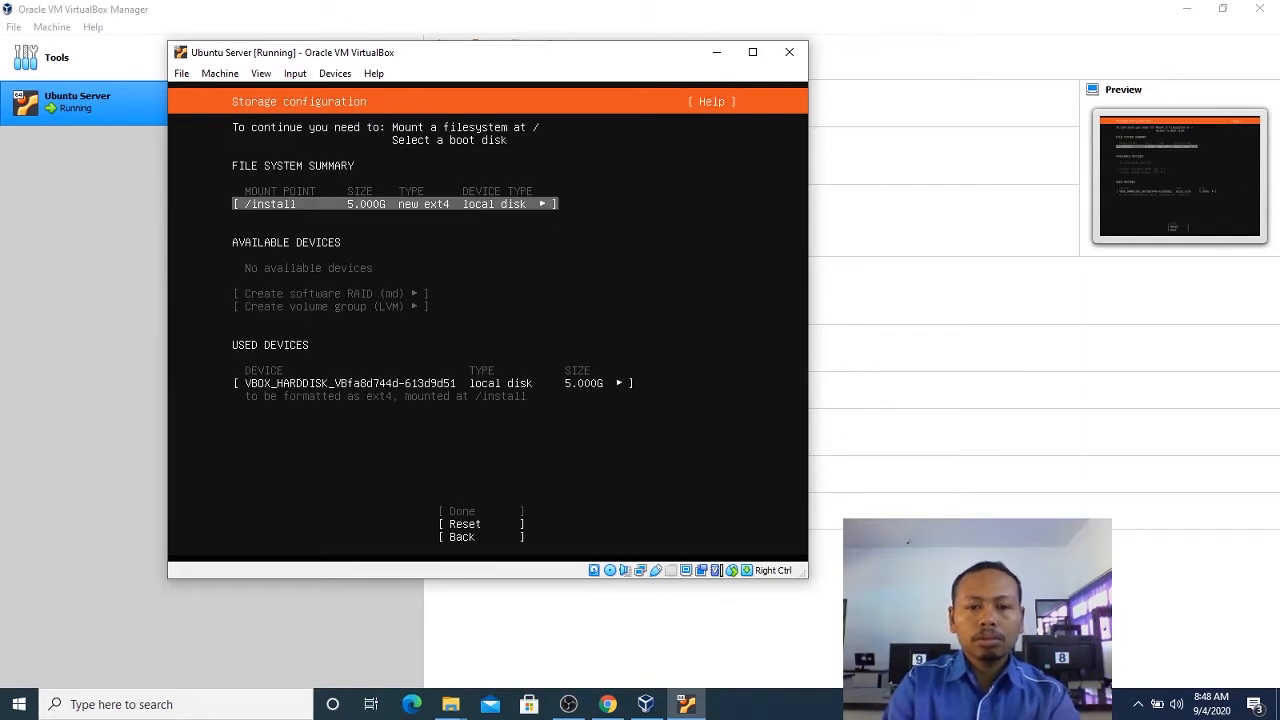
Unmount the /install file system listed in the file system summary.
{"action": "key", "text": "Return"}
{"action": "key", "text": "Down"}
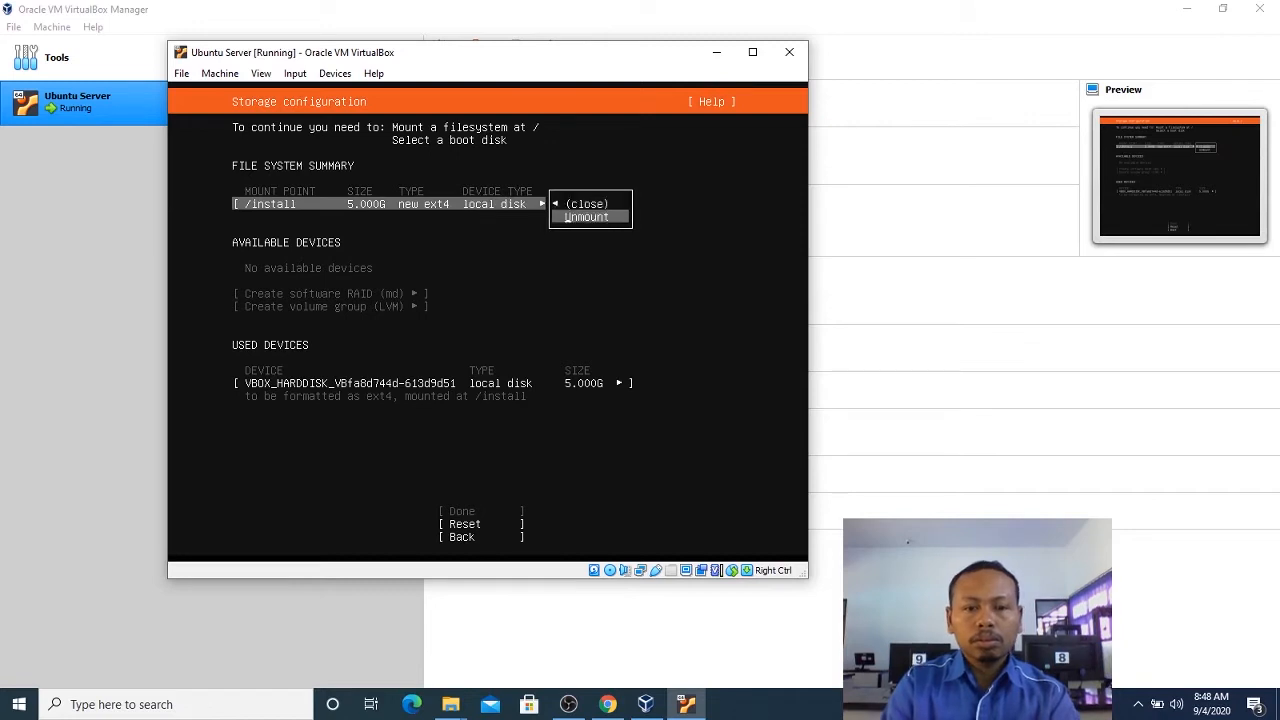
{"action": "key", "text": "Return"}
Format the available local disk as ext4 with / as its mount point and apply the settings.
{"action": "key", "text": "Down"}
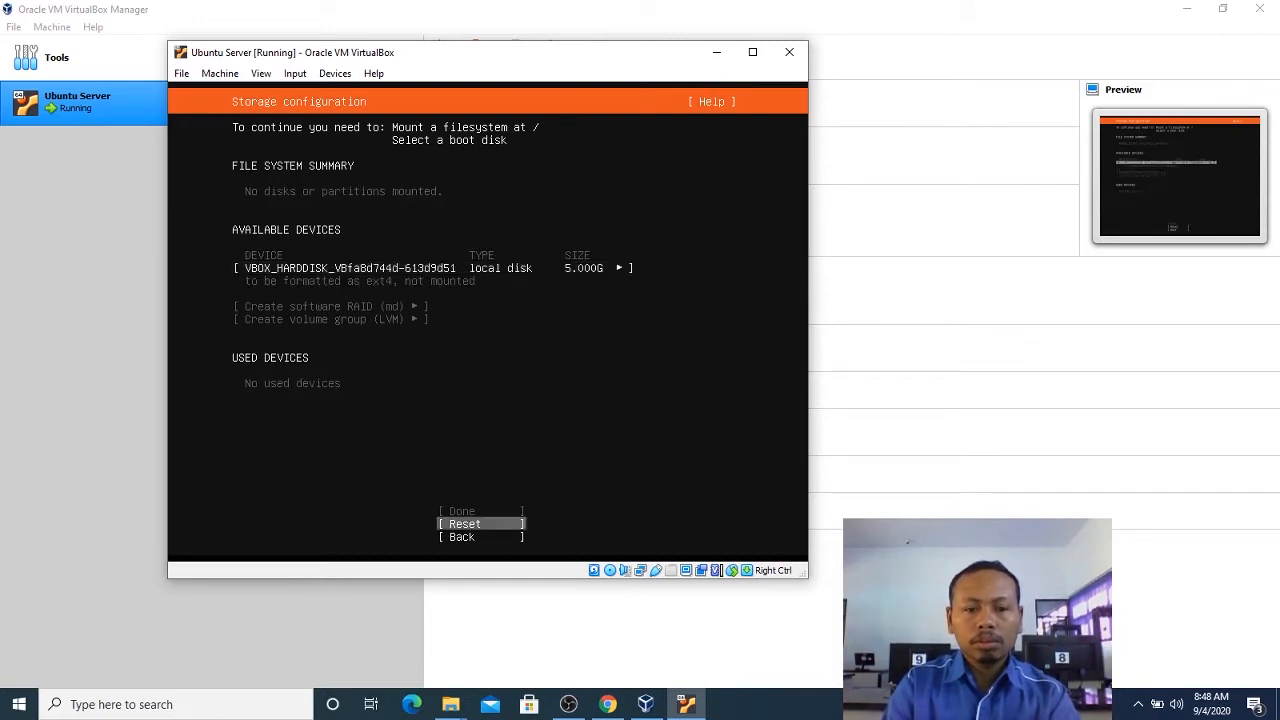
{"action": "key", "text": "Up"}
{"action": "key", "text": "Return"}
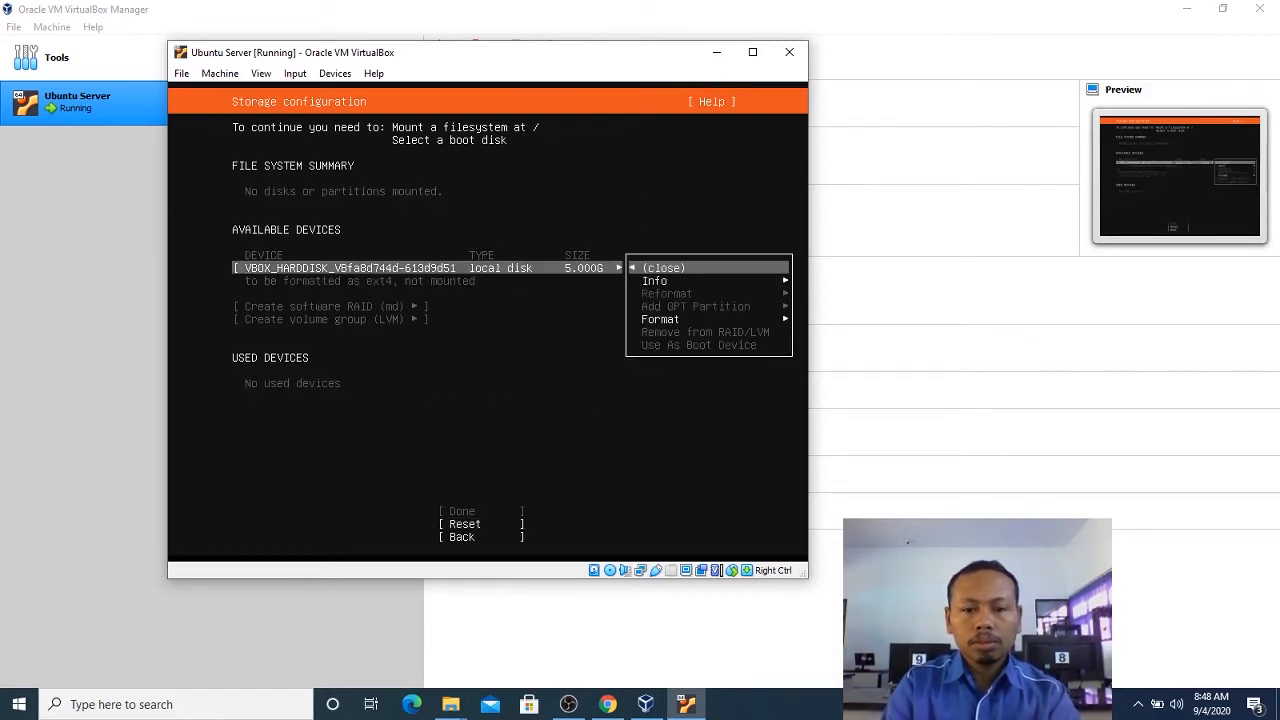
{"action": "key", "text": "Down"}
{"action": "key", "text": "Down"}
{"action": "key", "text": "Down"}
{"action": "key", "text": "Return"}
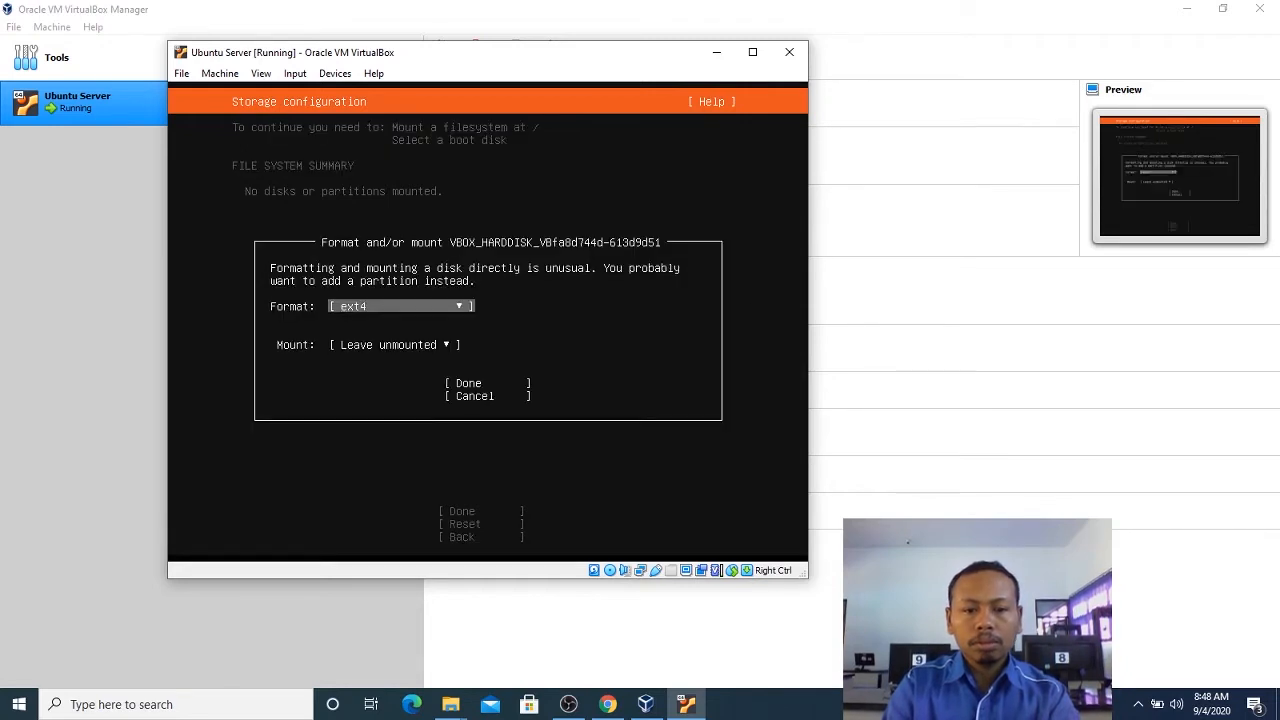
{"action": "key", "text": "Down"}
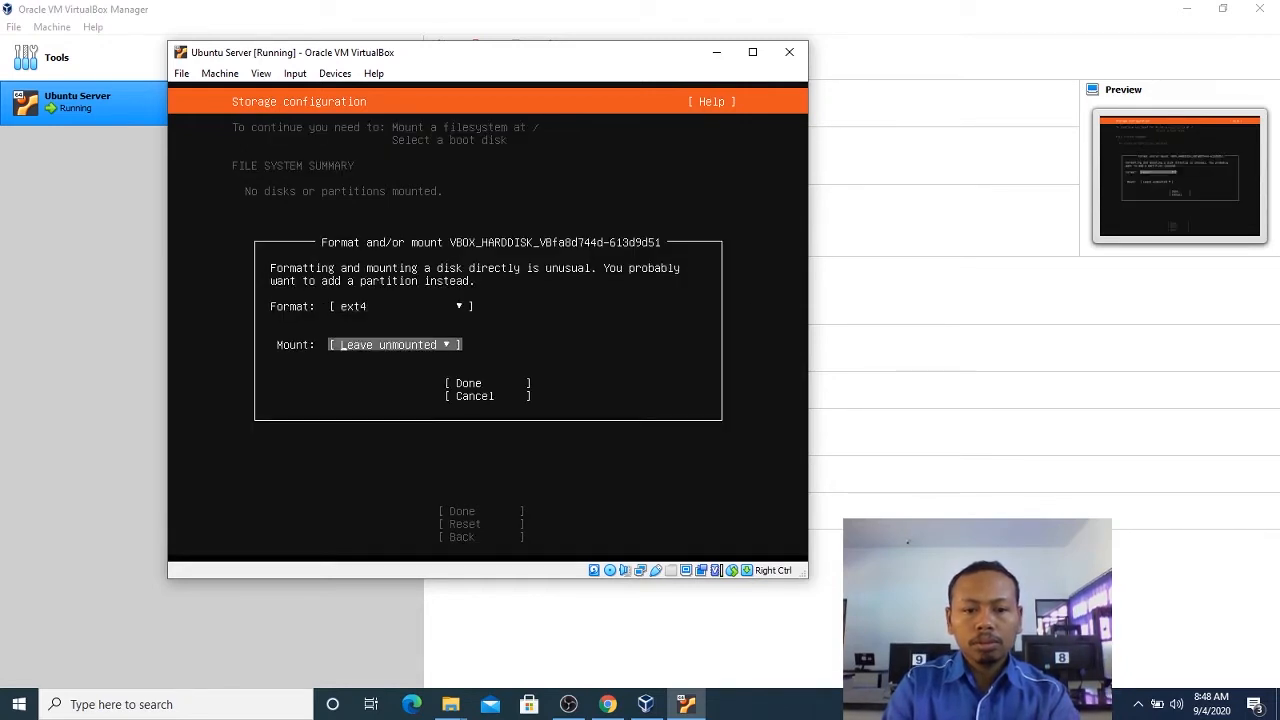
{"action": "key", "text": "Return"}
{"action": "key", "text": "Up"}
{"action": "key", "text": "Up"}
{"action": "key", "text": "Up"}
{"action": "key", "text": "Up"}
{"action": "key", "text": "Up"}
{"action": "key", "text": "Up"}
{"action": "key", "text": "Up"}
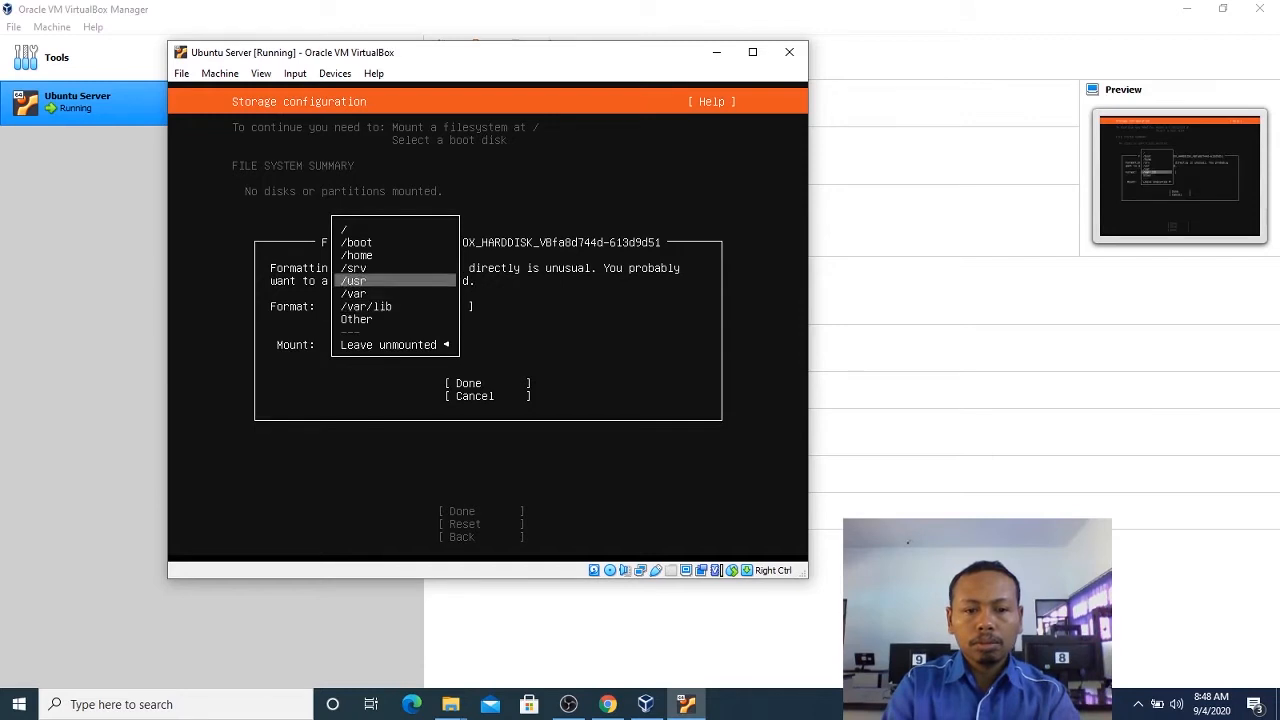
{"action": "key", "text": "Up"}
{"action": "key", "text": "Return"}
{"action": "key", "text": "Down"}
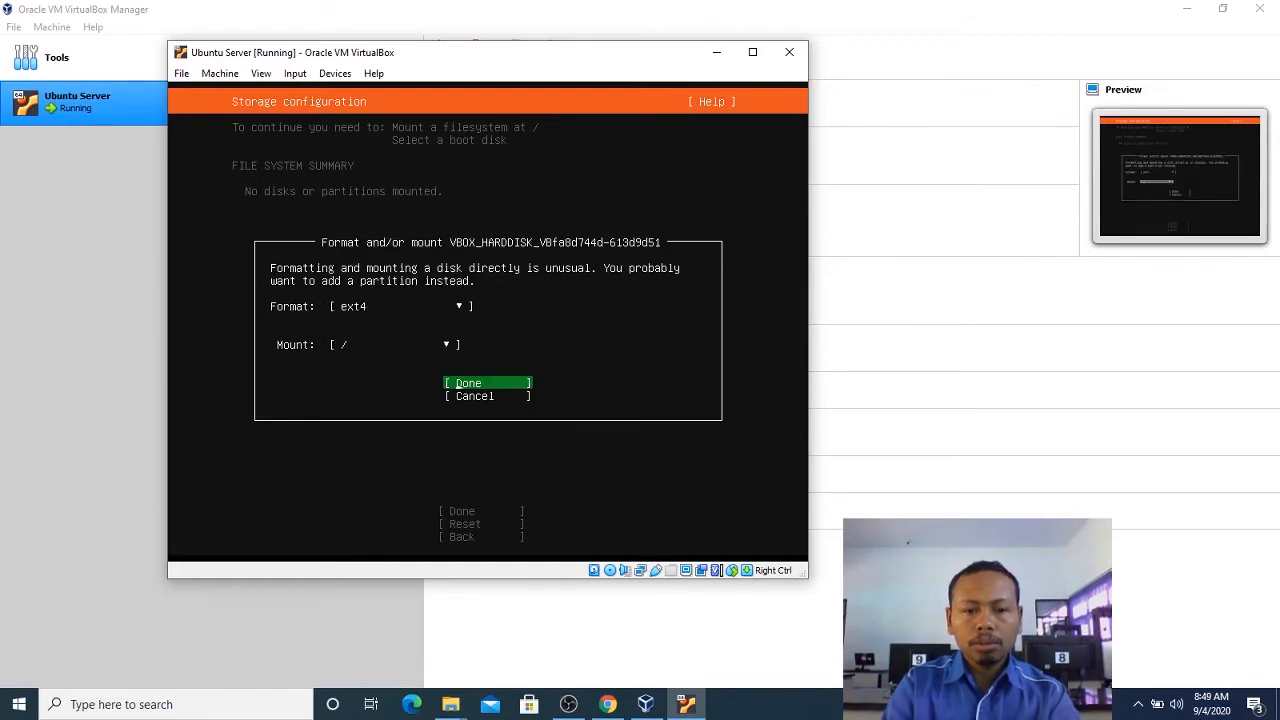
{"action": "key", "text": "Return"}
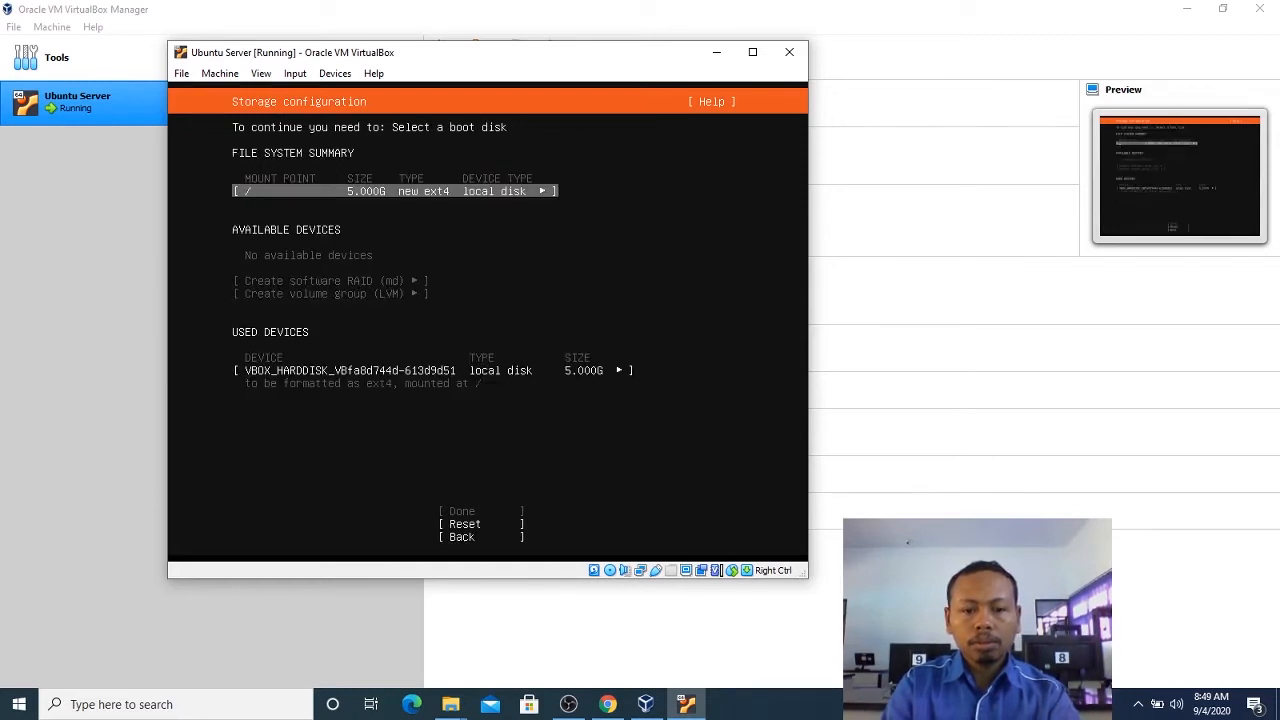
{"action": "key", "text": "Down"}
{"action": "key", "text": "Down"}
{"action": "key", "text": "Up"}
{"action": "key", "text": "Up"}
{"action": "key", "text": "Down"}
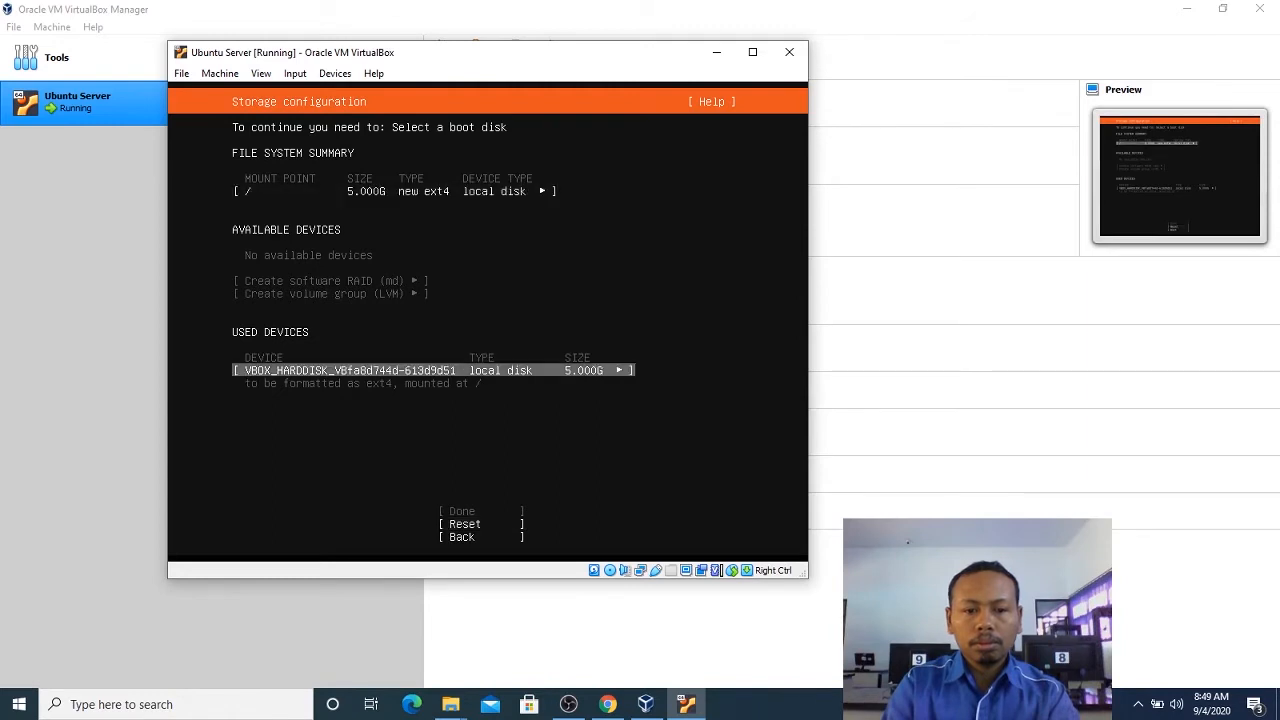
{"action": "key", "text": "Down"}
{"action": "key", "text": "Up"}
{"action": "key", "text": "Up"}
{"action": "key", "text": "Up"}
Reopen the used local disk's format settings and keep ext4 with / as the mount point.
{"action": "key", "text": "Down"}
{"action": "key", "text": "Down"}
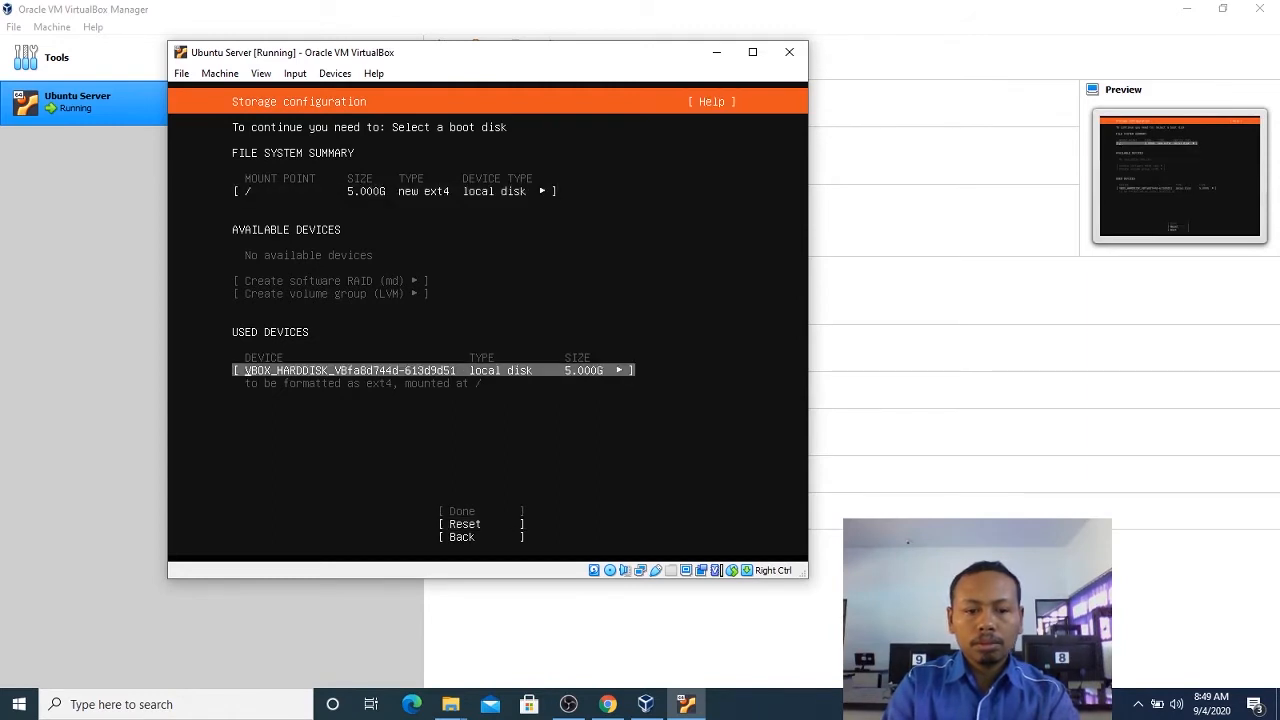
{"action": "key", "text": "Up"}
{"action": "key", "text": "Down"}
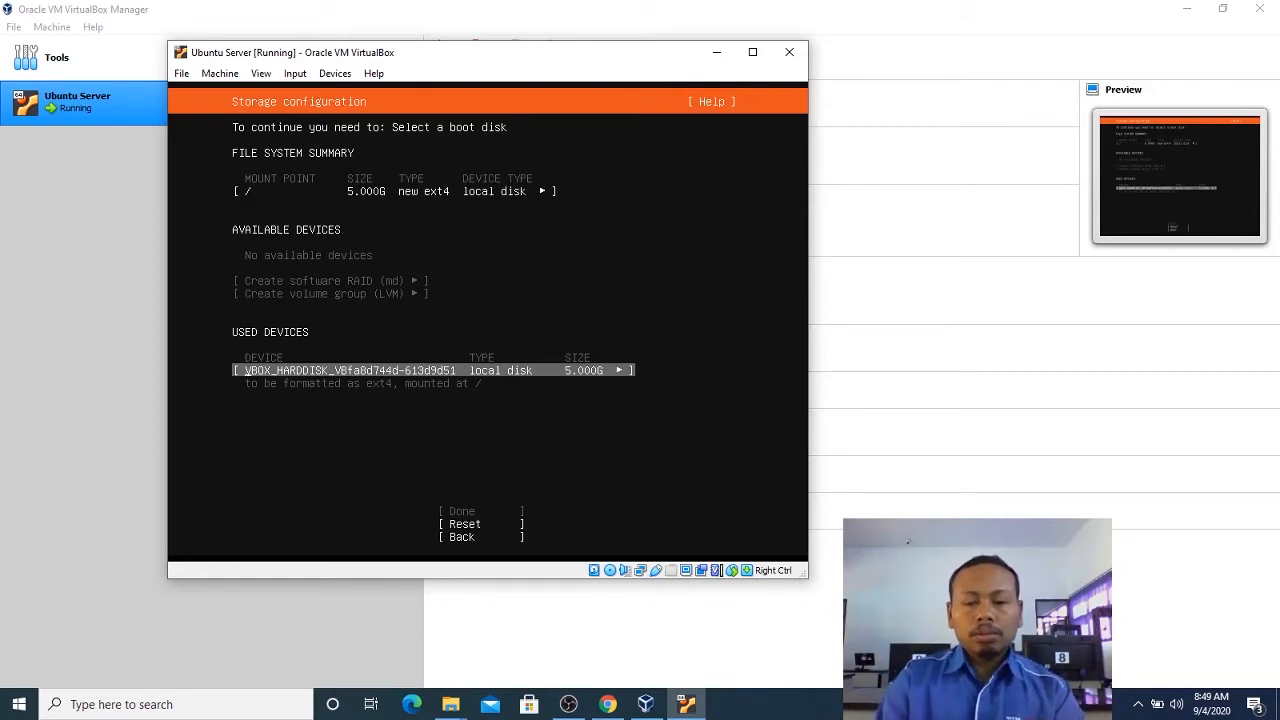
{"action": "key", "text": "Return"}
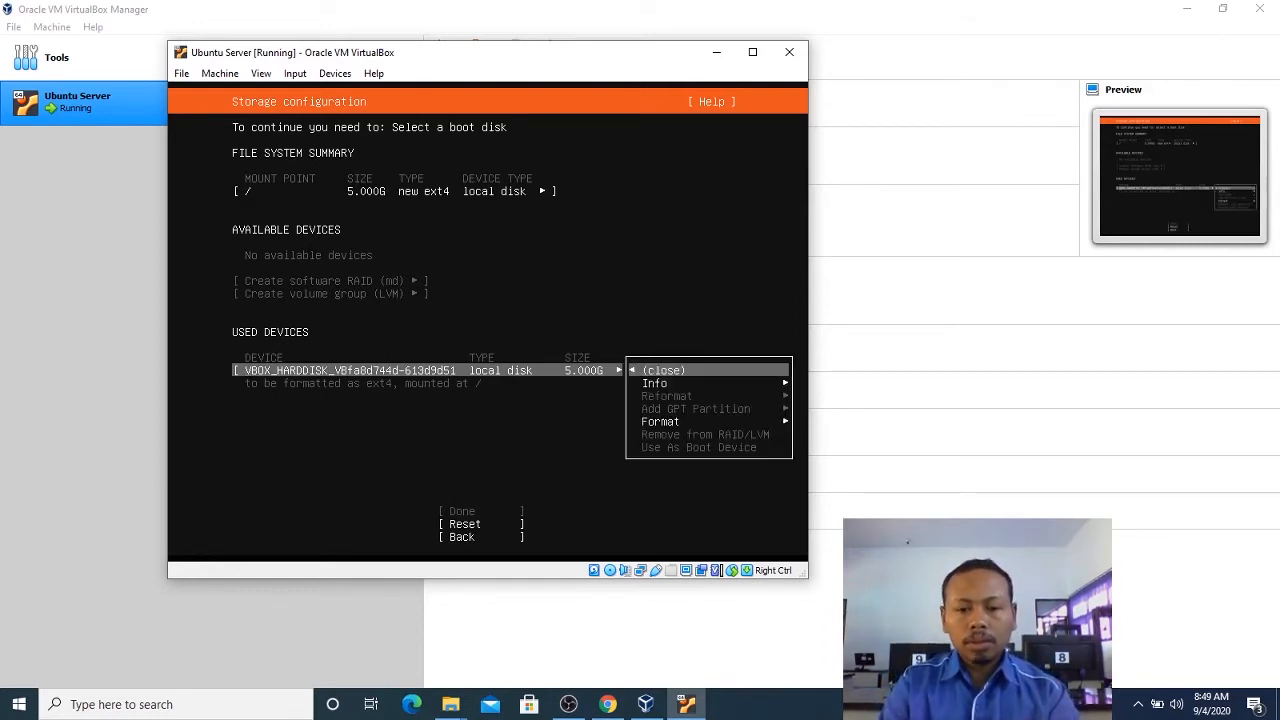
{"action": "key", "text": "Down"}
{"action": "key", "text": "Down"}
{"action": "key", "text": "Return"}
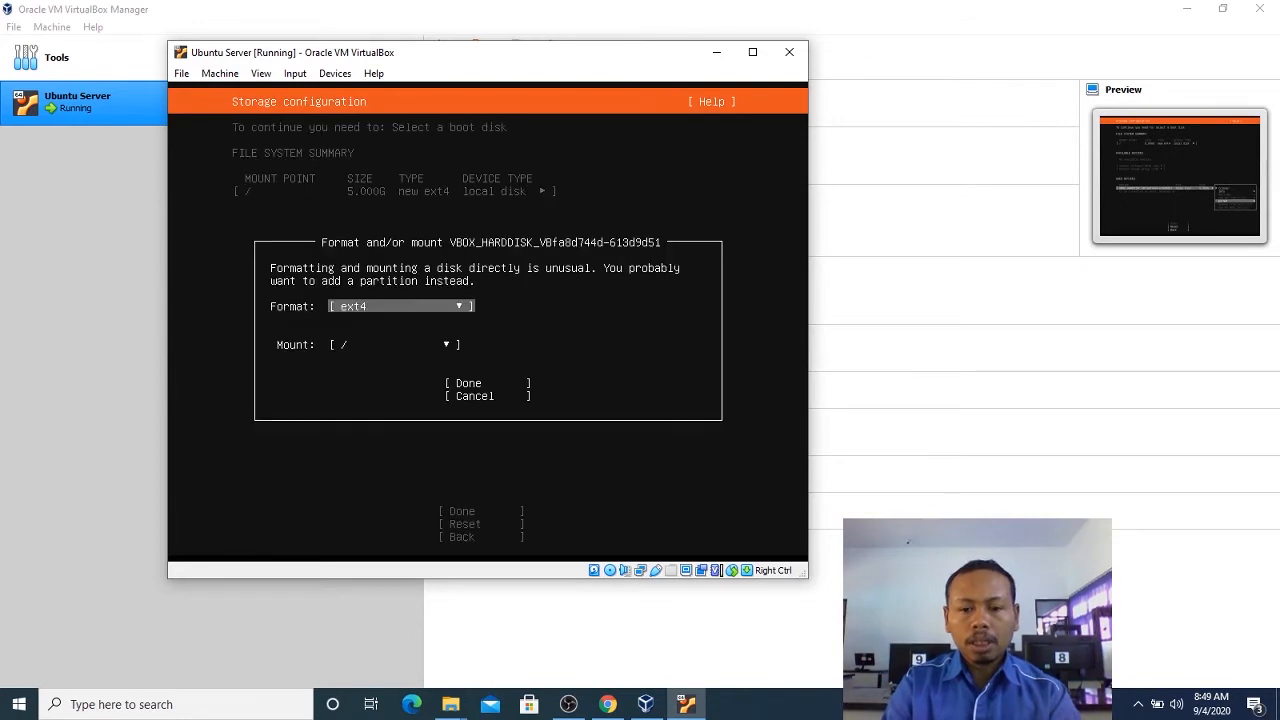
{"action": "key", "text": "Down"}
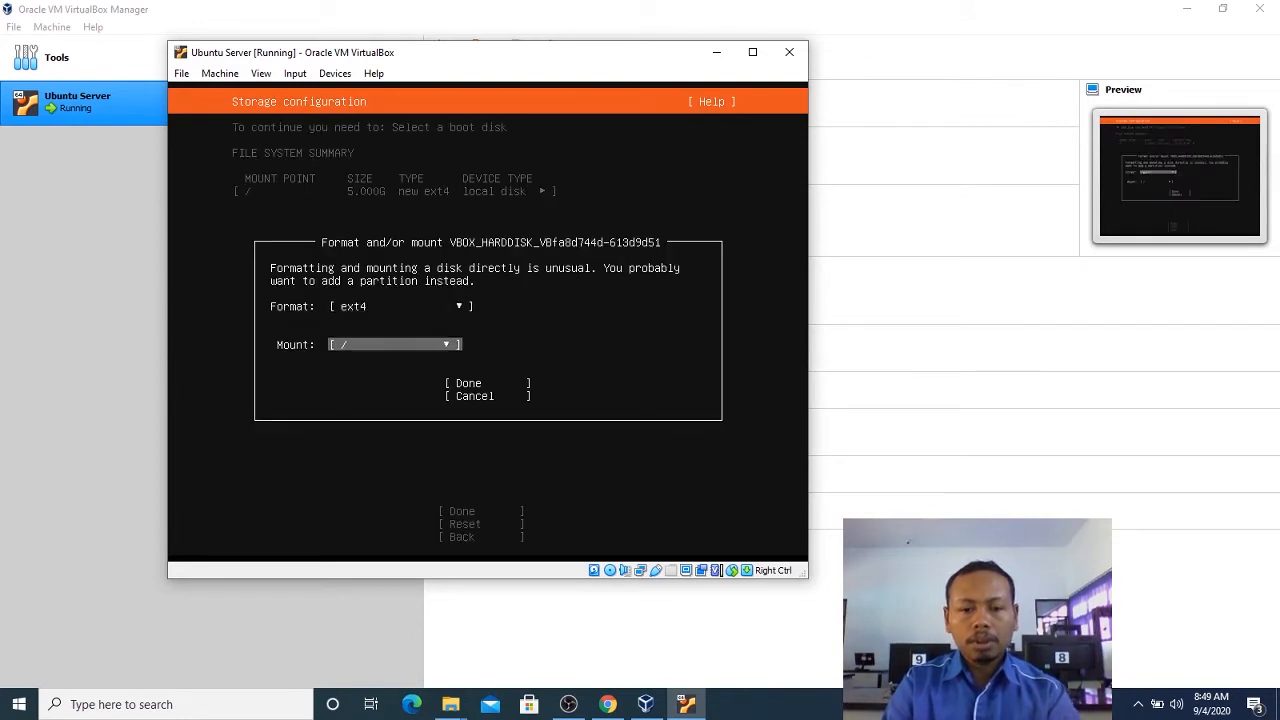
{"action": "key", "text": "Down"}
{"action": "key", "text": "Return"}
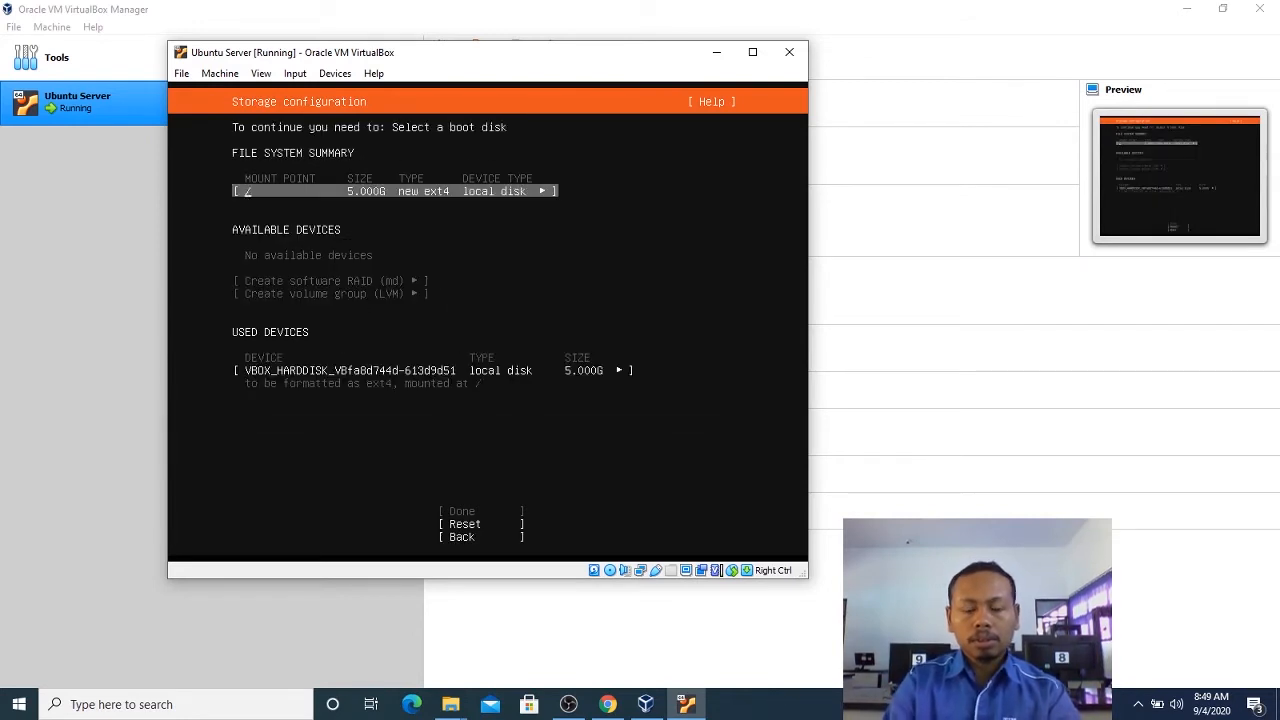
Reset the manual storage configuration to clear the disk's format and mount settings.
{"action": "key", "text": "Down"}
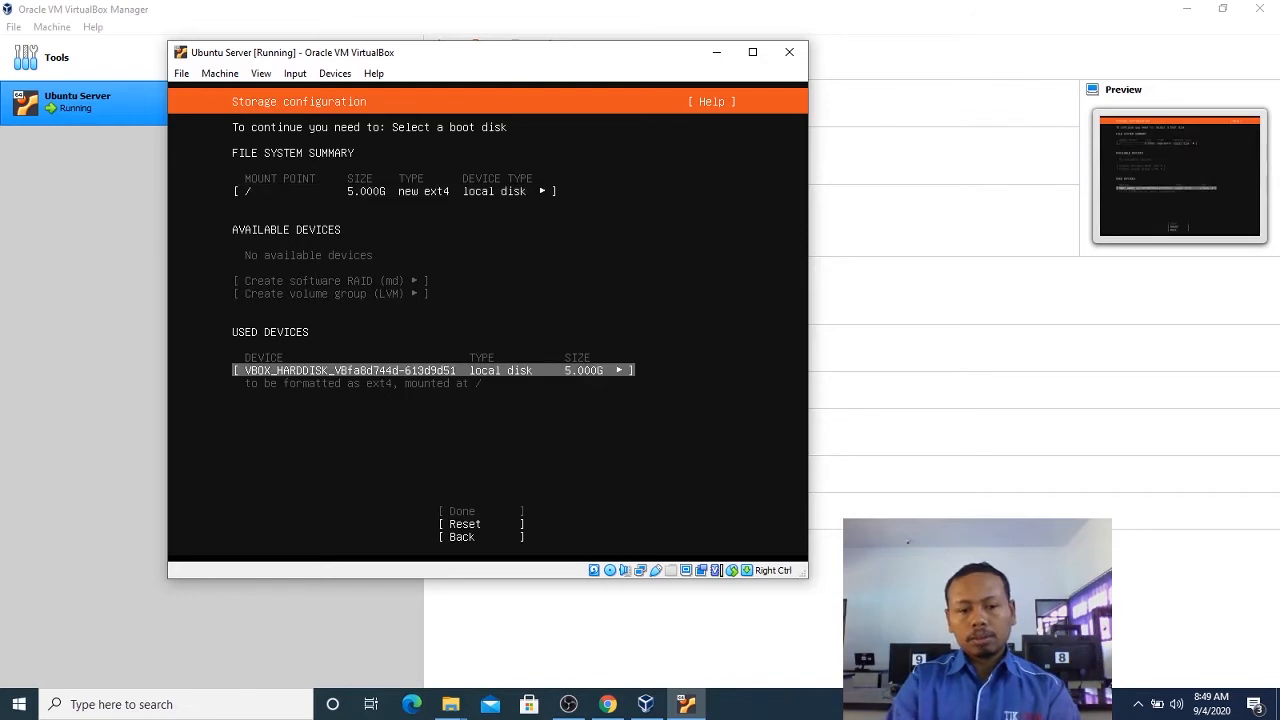
{"action": "key", "text": "Down"}
{"action": "key", "text": "Return"}
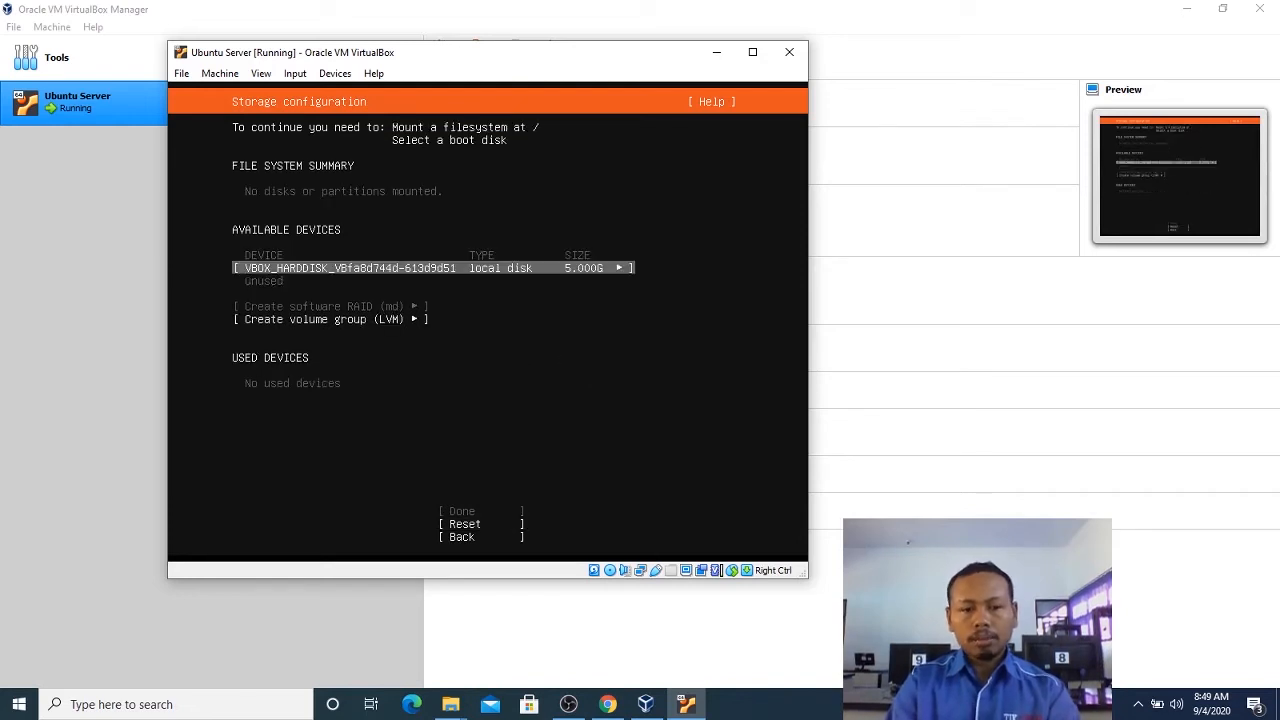
Set the available local disk as the boot device.
{"action": "key", "text": "Down"}
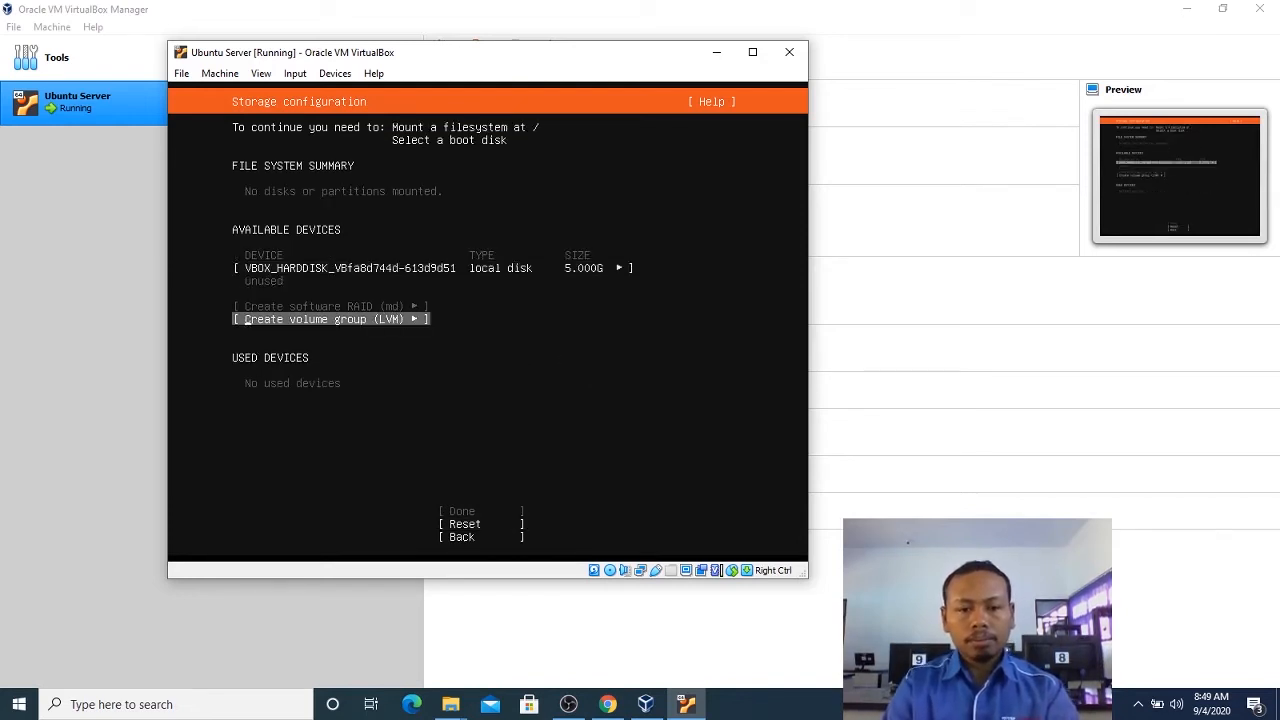
{"action": "key", "text": "Up"}
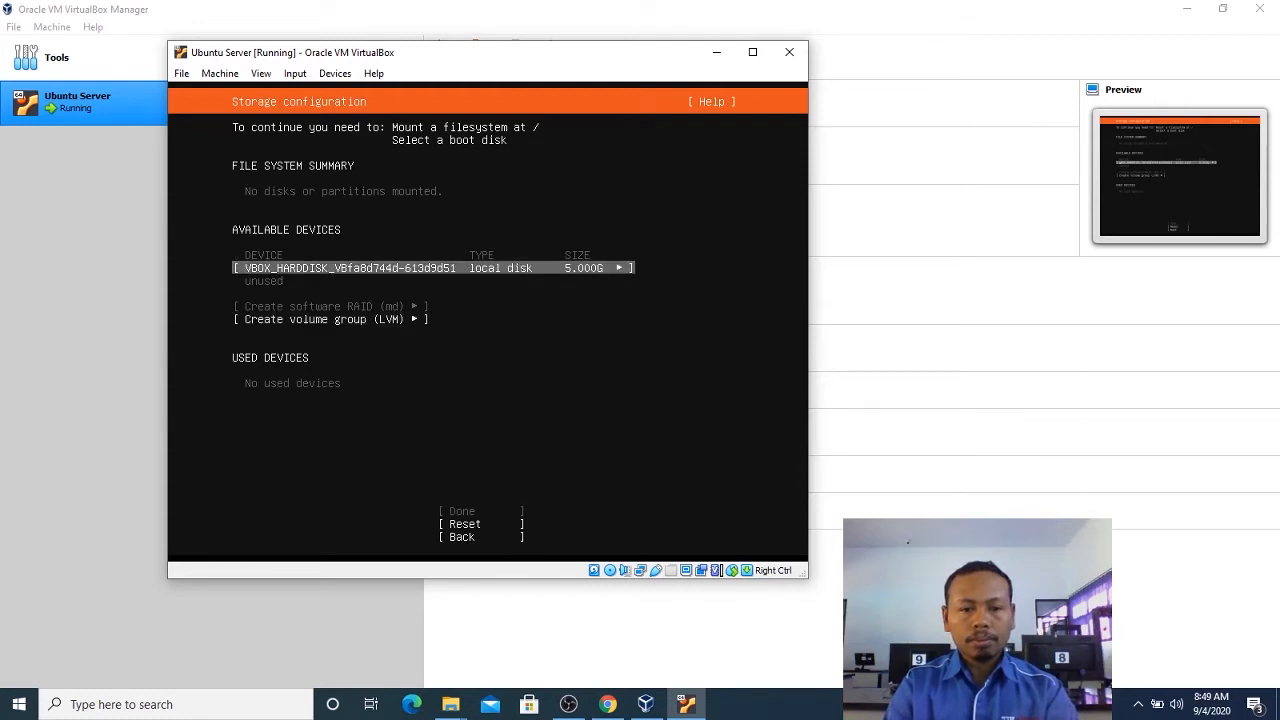
{"action": "key", "text": "Return"}
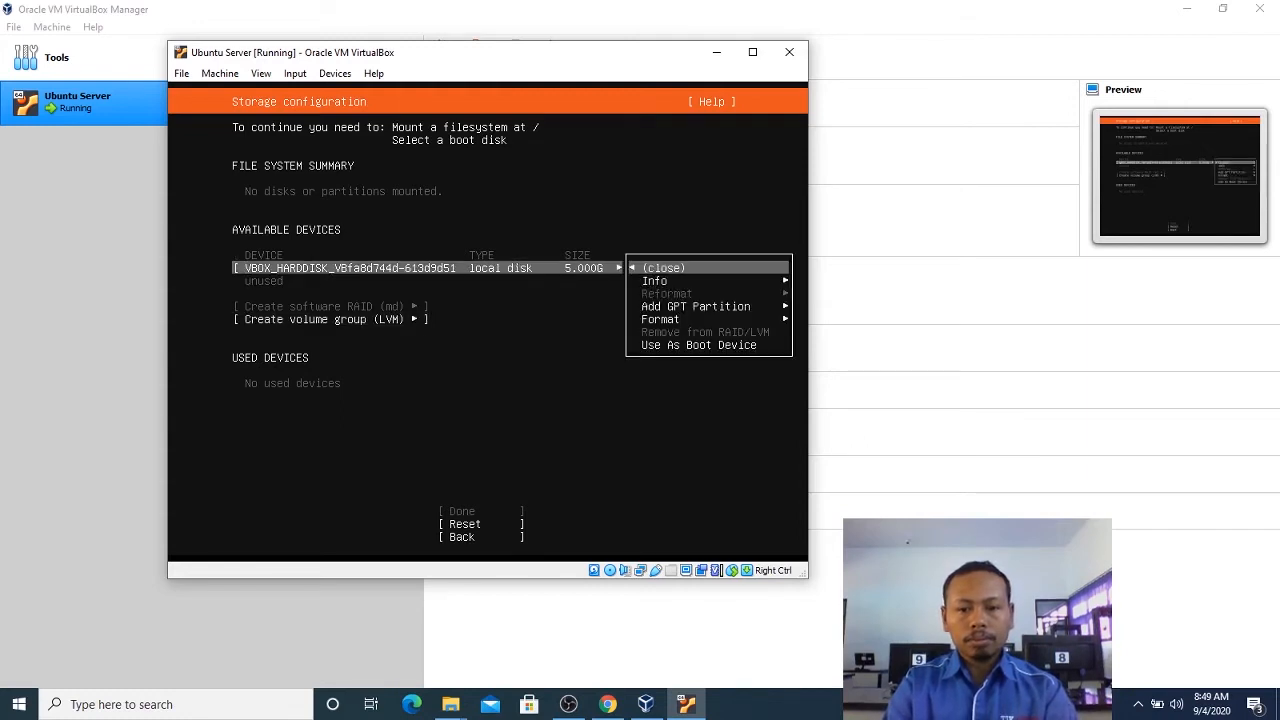
{"action": "key", "text": "Down"}
{"action": "key", "text": "Down"}
{"action": "key", "text": "Down"}
{"action": "key", "text": "Down"}
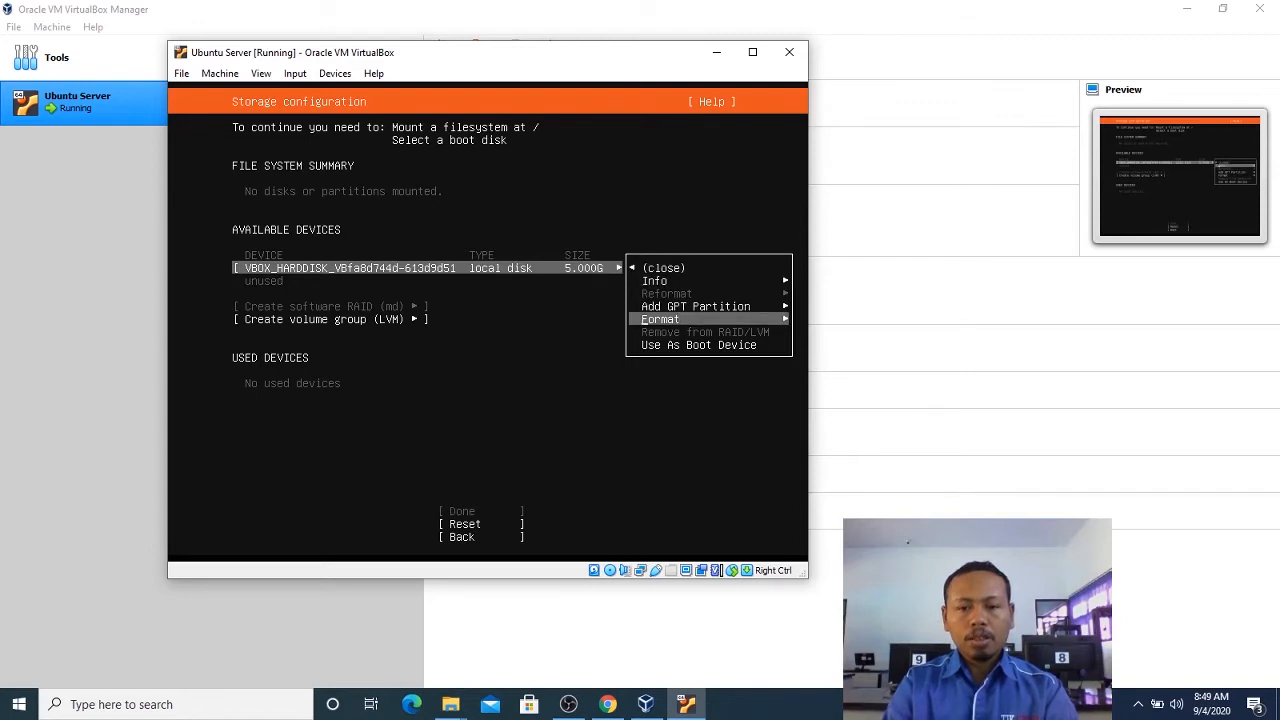
{"action": "key", "text": "Return"}
{"action": "key", "text": "Down"}
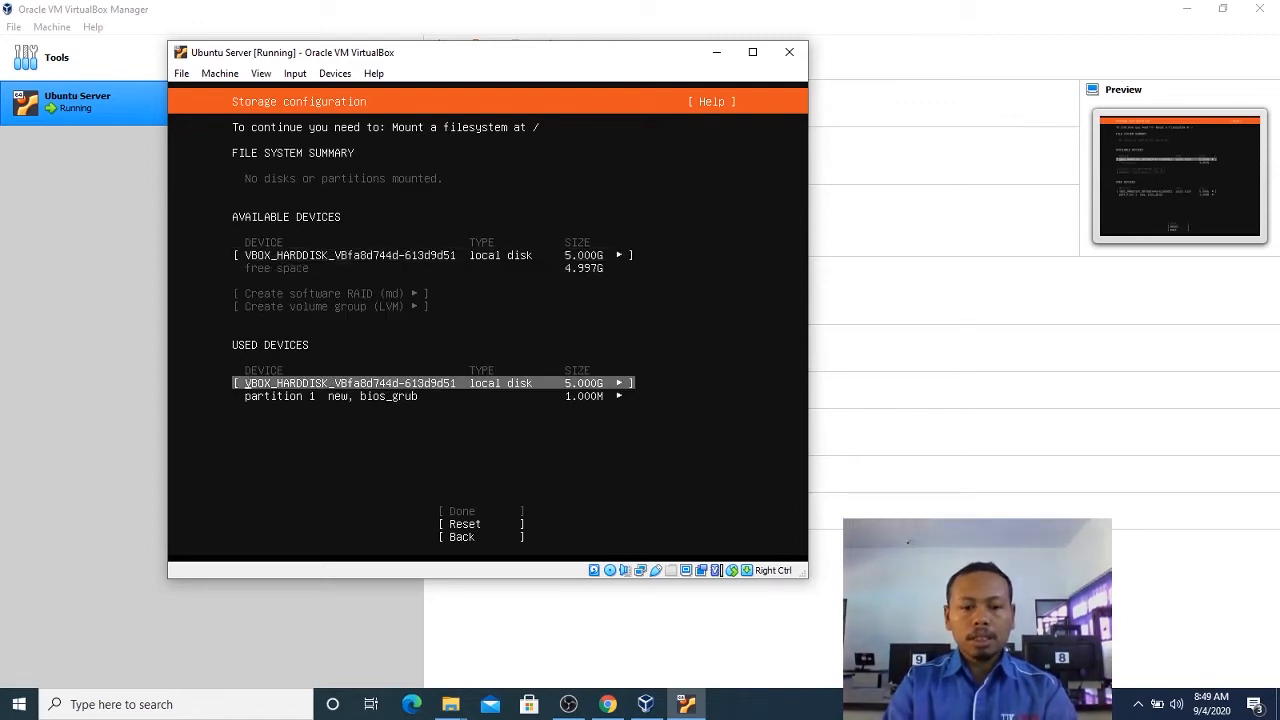
Add a 4.997G GPT partition to the local disk, formatted as ext4 and mounted at /.
{"action": "key", "text": "Down"}
{"action": "key", "text": "Up"}
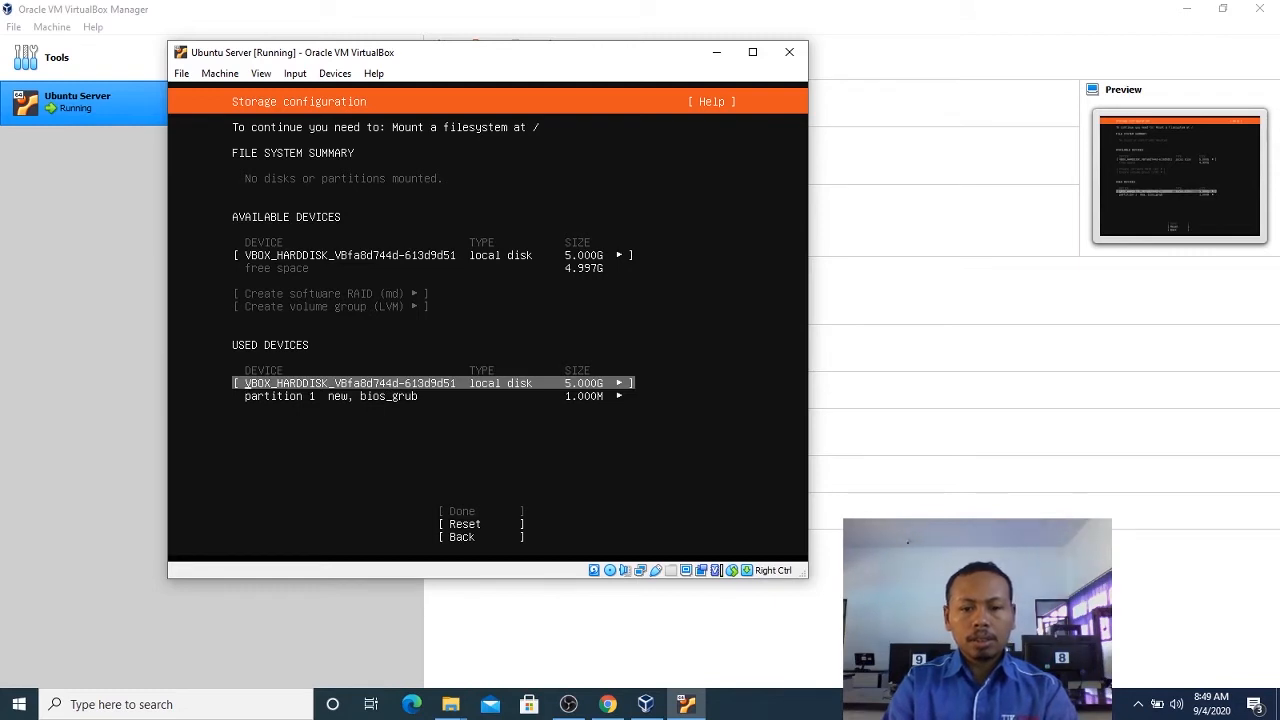
{"action": "key", "text": "Return"}
{"action": "key", "text": "Down"}
{"action": "key", "text": "Down"}
{"action": "key", "text": "Down"}
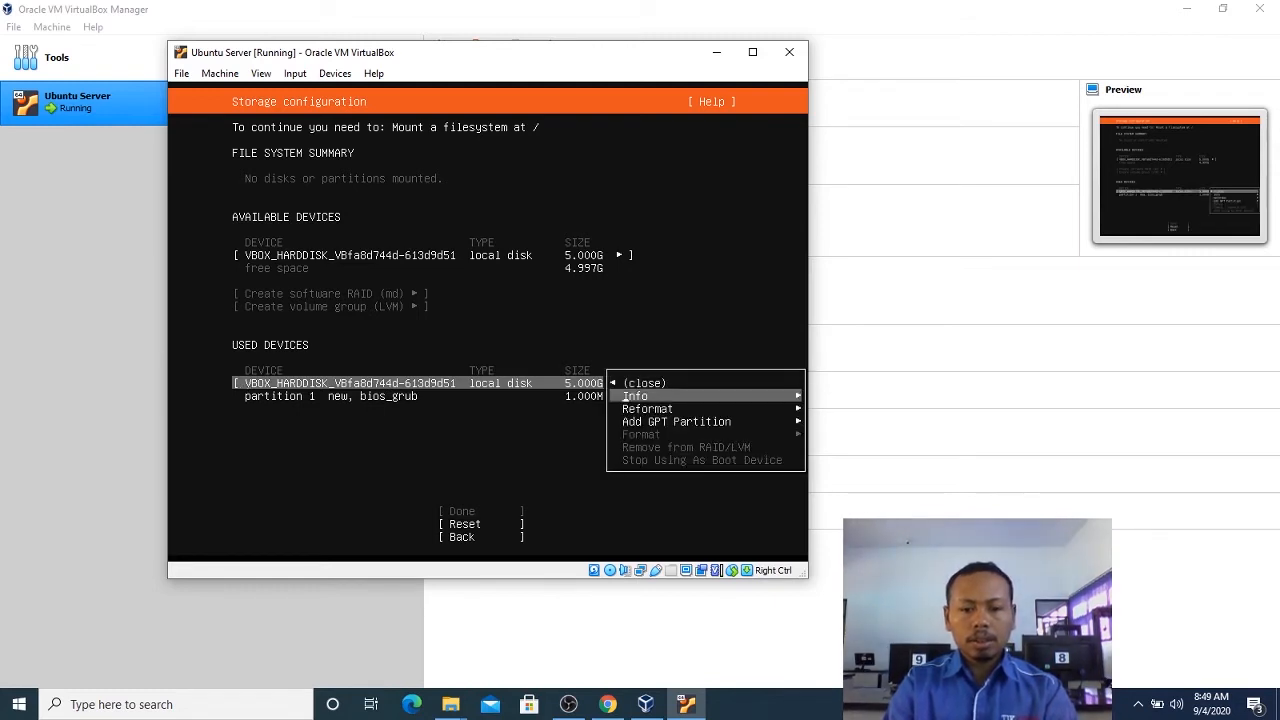
{"action": "key", "text": "Up"}
{"action": "key", "text": "Up"}
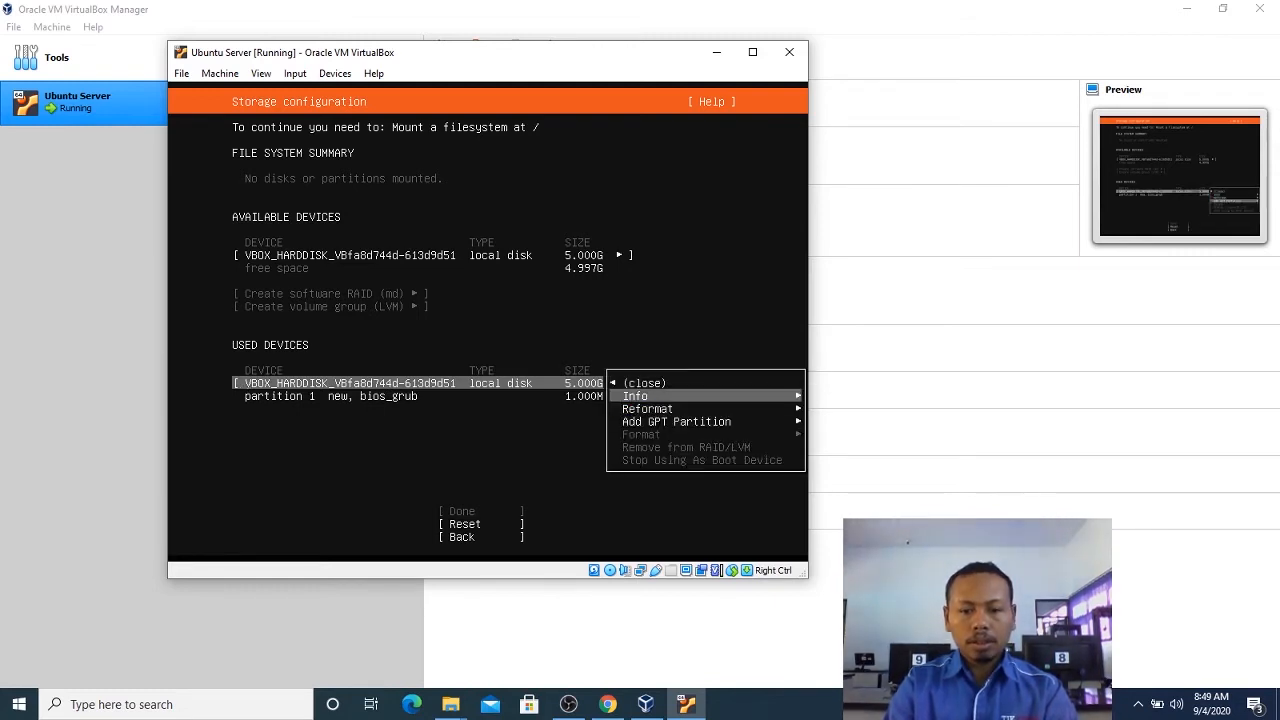
{"action": "key", "text": "Down"}
{"action": "key", "text": "Down"}
{"action": "key", "text": "Return"}
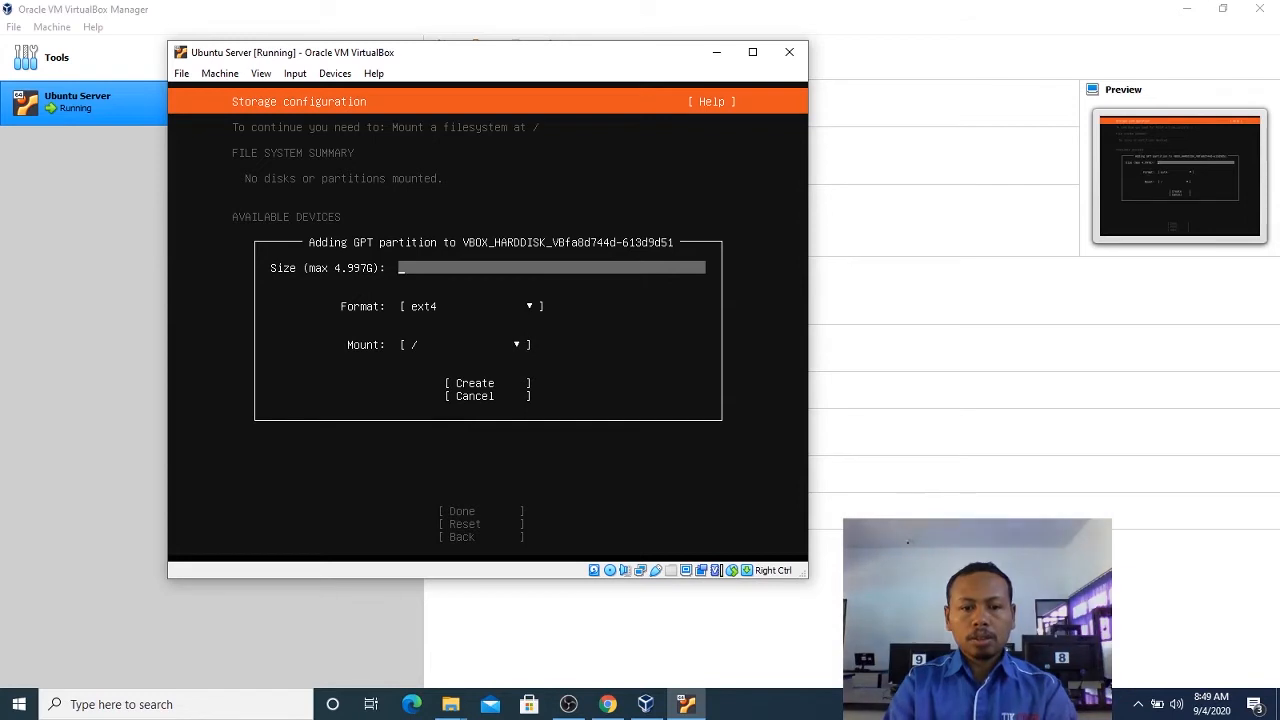
{"action": "type", "text": "4"}
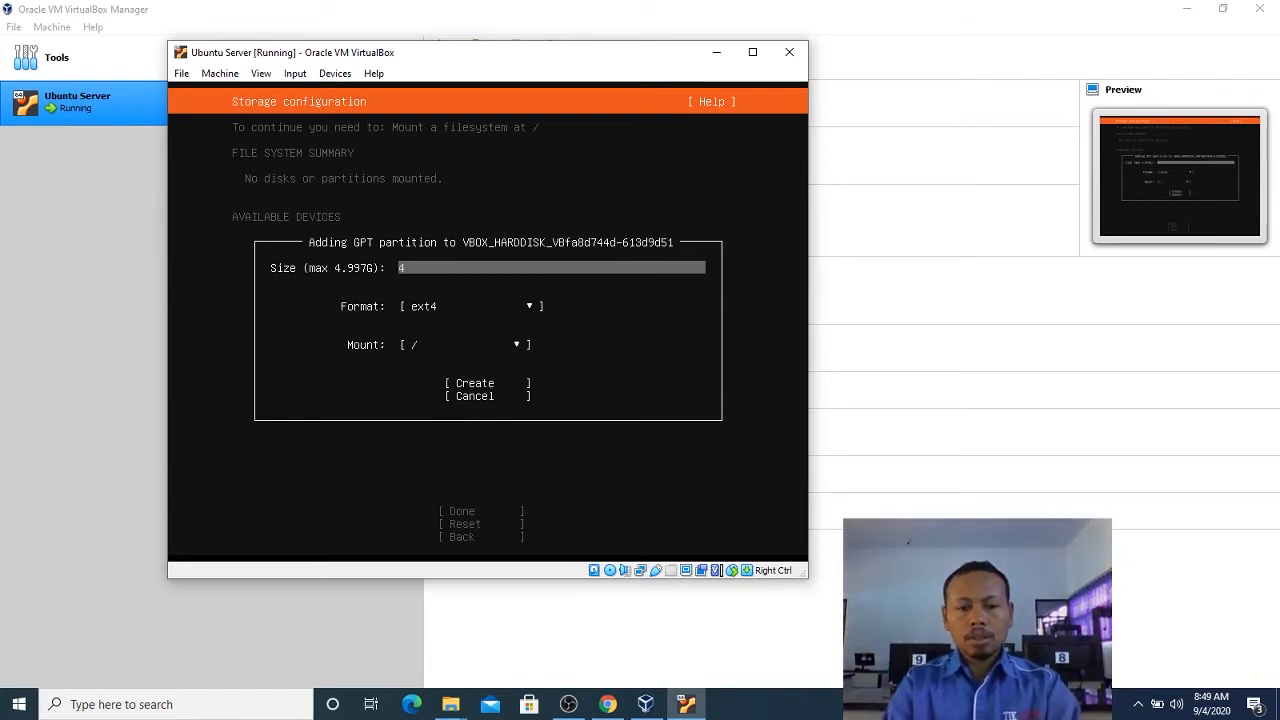
{"action": "type", "text": ".99"}
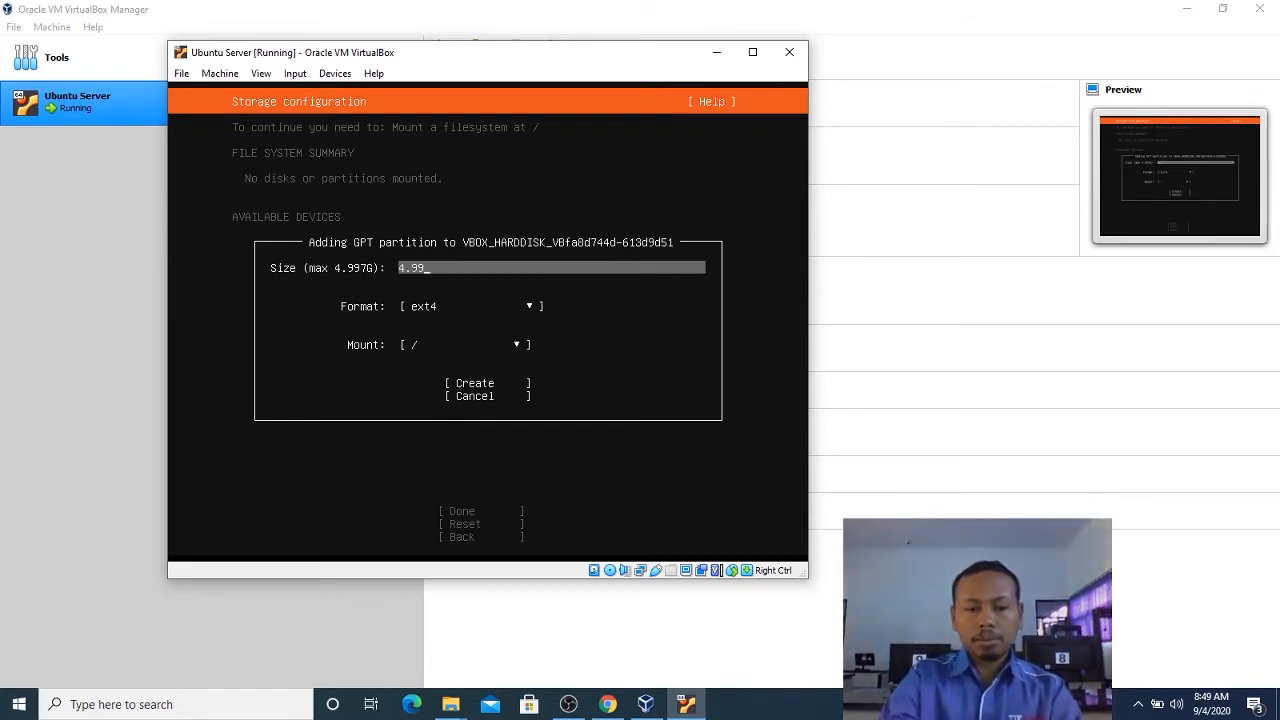
{"action": "type", "text": "7G"}
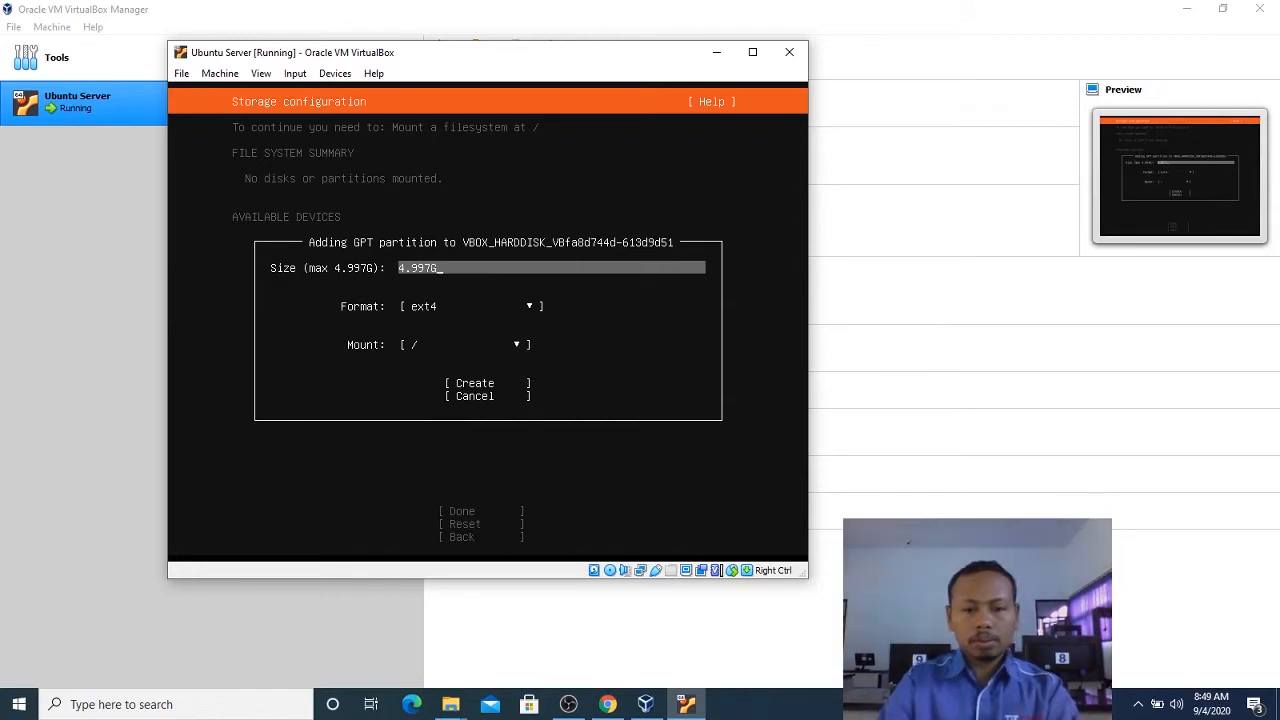
{"action": "key", "text": "Tab"}
{"action": "key", "text": "Tab"}
{"action": "key", "text": "Tab"}
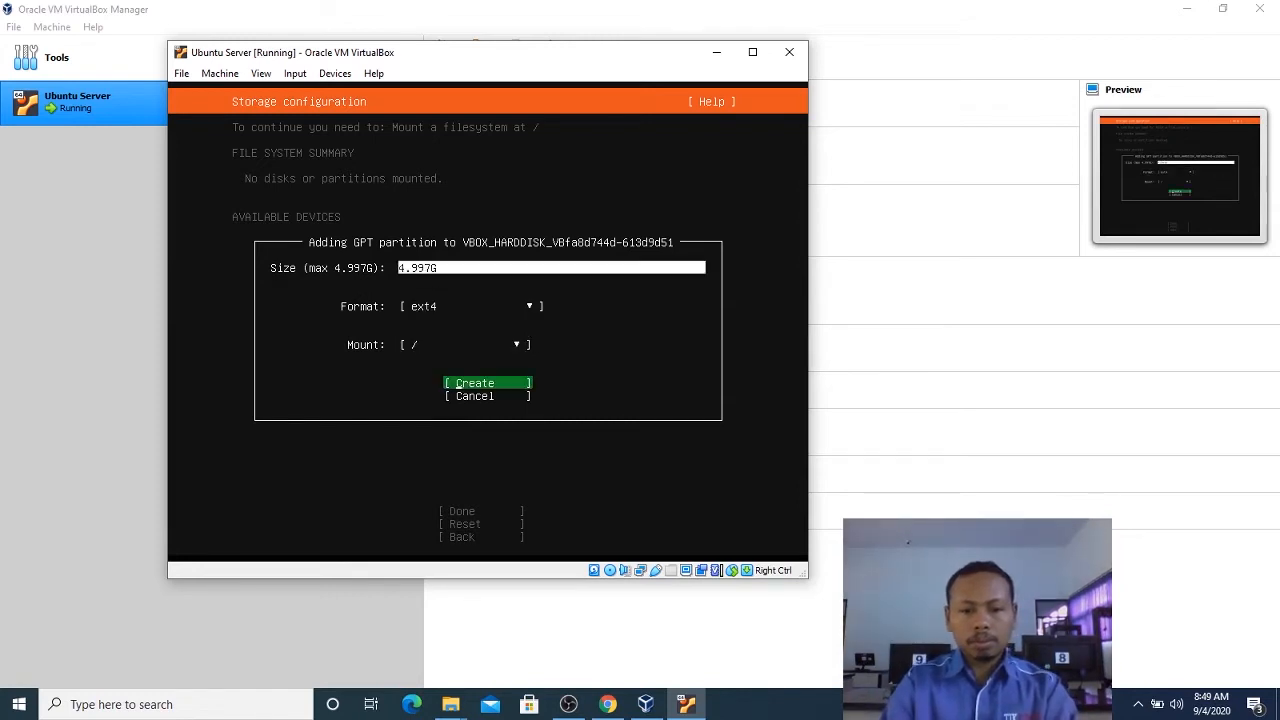
{"action": "key", "text": "Return"}
Review the file system summary and the used devices in the storage configuration.
{"action": "key", "text": "Down"}
{"action": "key", "text": "Down"}
{"action": "key", "text": "Down"}
{"action": "key", "text": "Down"}
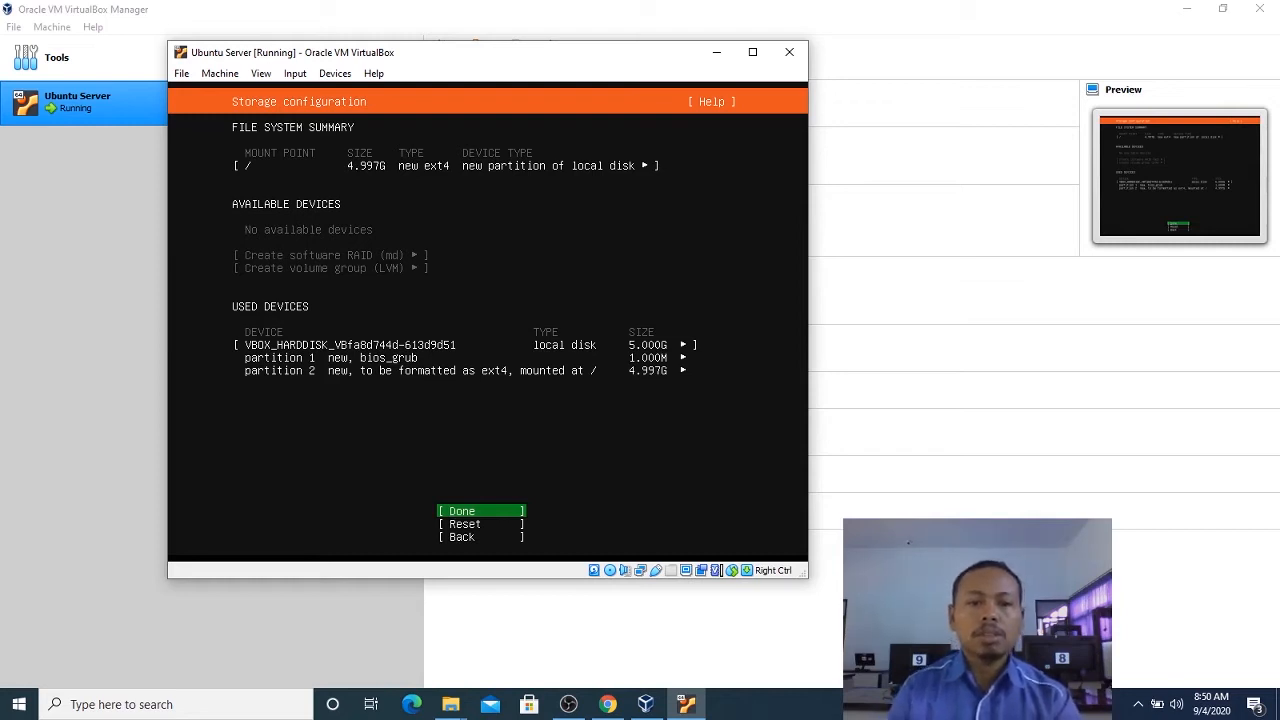
{"action": "key", "text": "Down"}
{"action": "key", "text": "Down"}
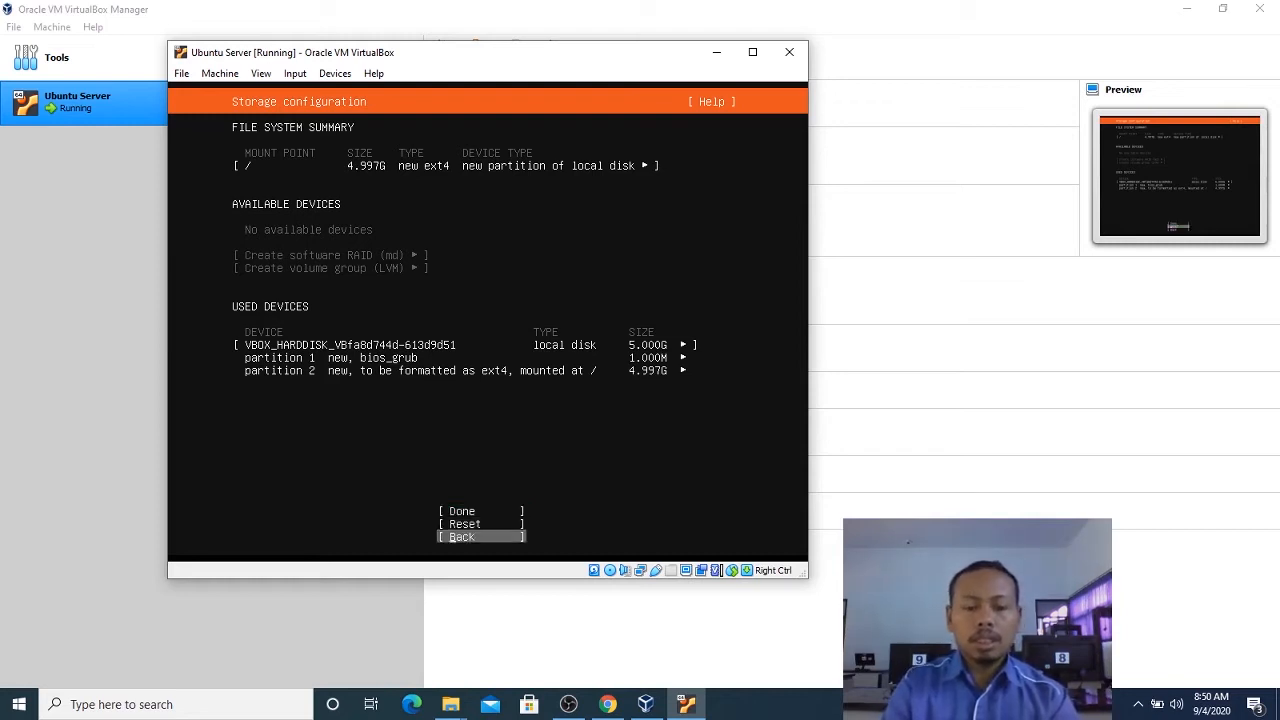
{"action": "key", "text": "Up"}
{"action": "key", "text": "Up"}
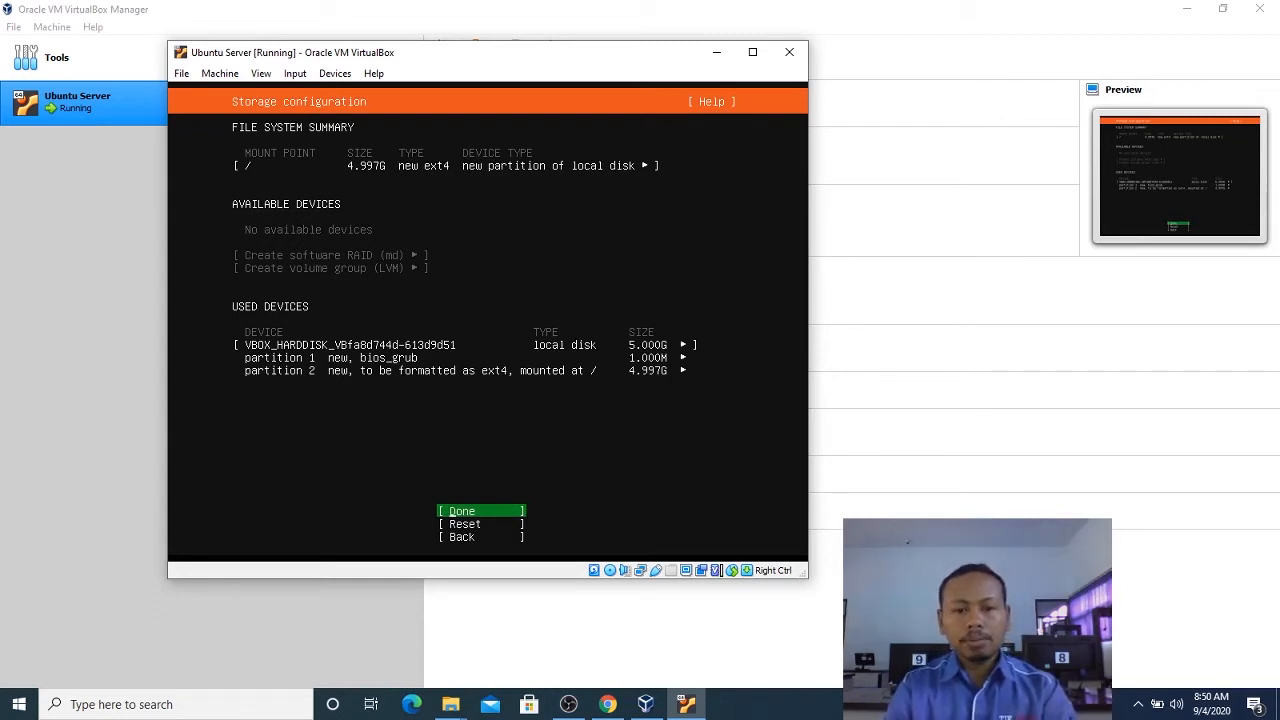
{"action": "key", "text": "Up"}
{"action": "key", "text": "Up"}
{"action": "key", "text": "Up"}
{"action": "key", "text": "Up"}
{"action": "key", "text": "Up"}
{"action": "key", "text": "Down"}
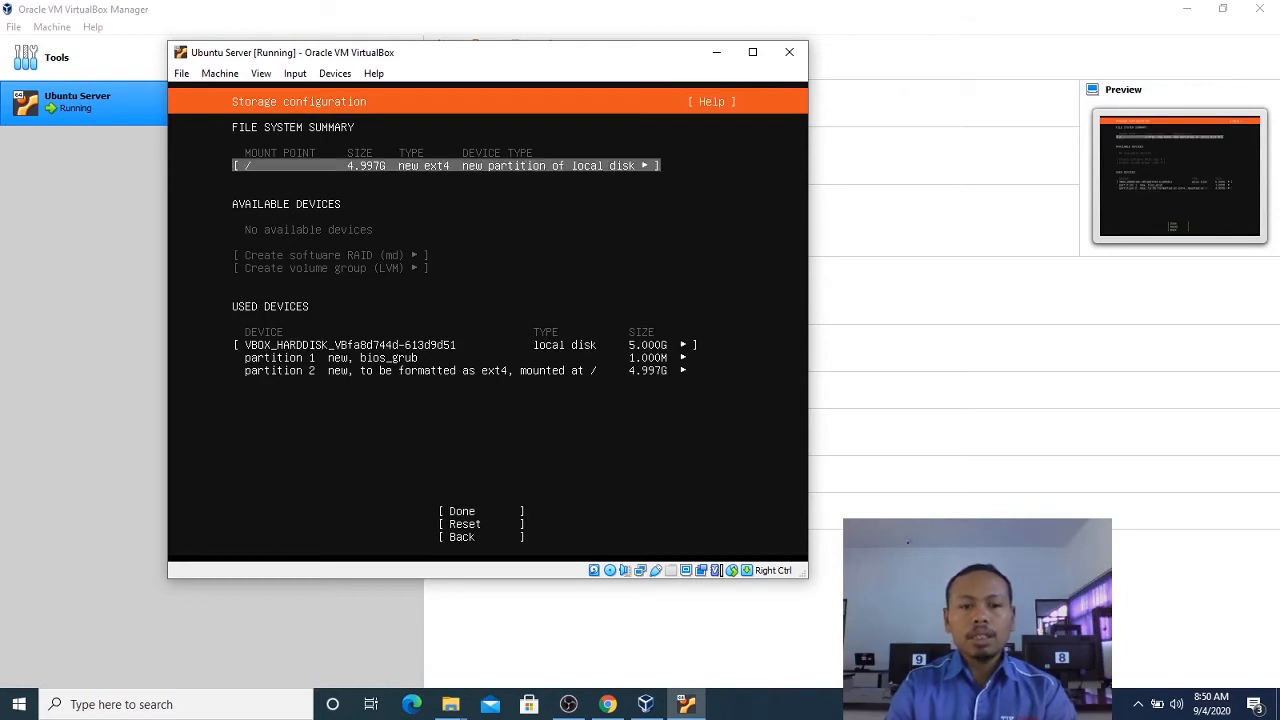
Accept the storage configuration and confirm the destructive action to begin the installation.
{"action": "key", "text": "Down"}
{"action": "key", "text": "Down"}
{"action": "key", "text": "Down"}
{"action": "key", "text": "Down"}
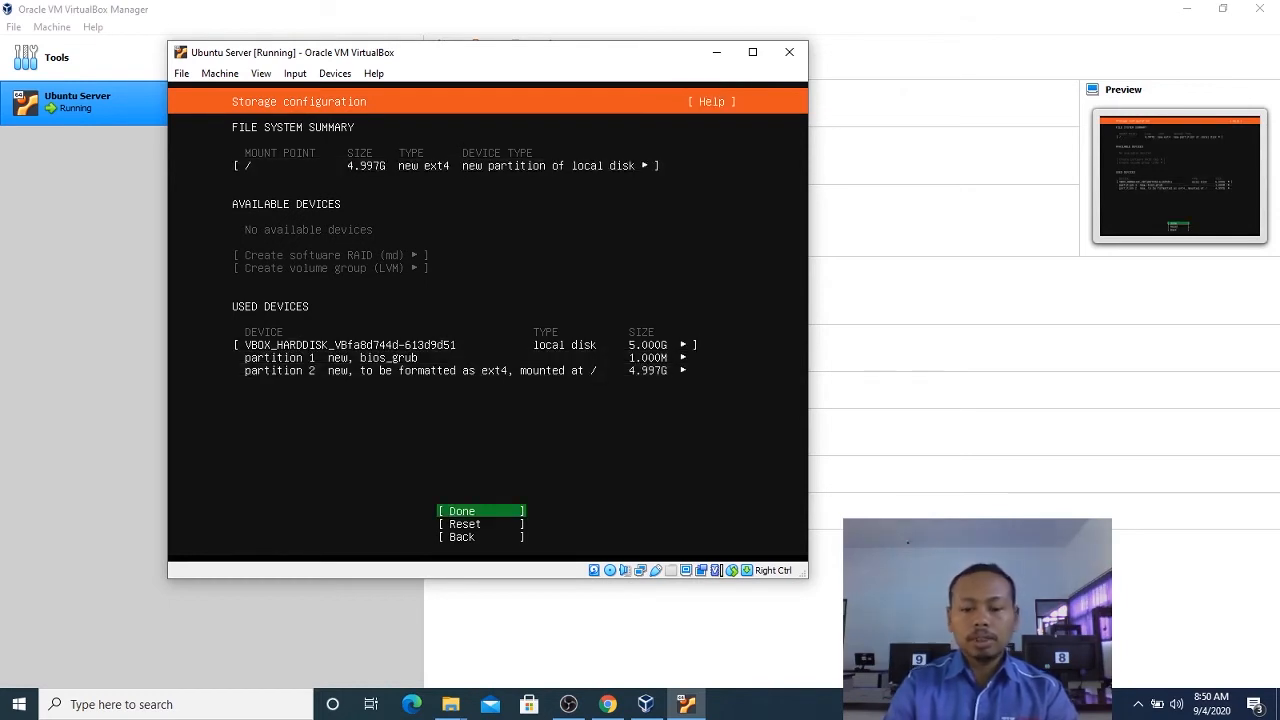
{"action": "key", "text": "Return"}
{"action": "key", "text": "Down"}
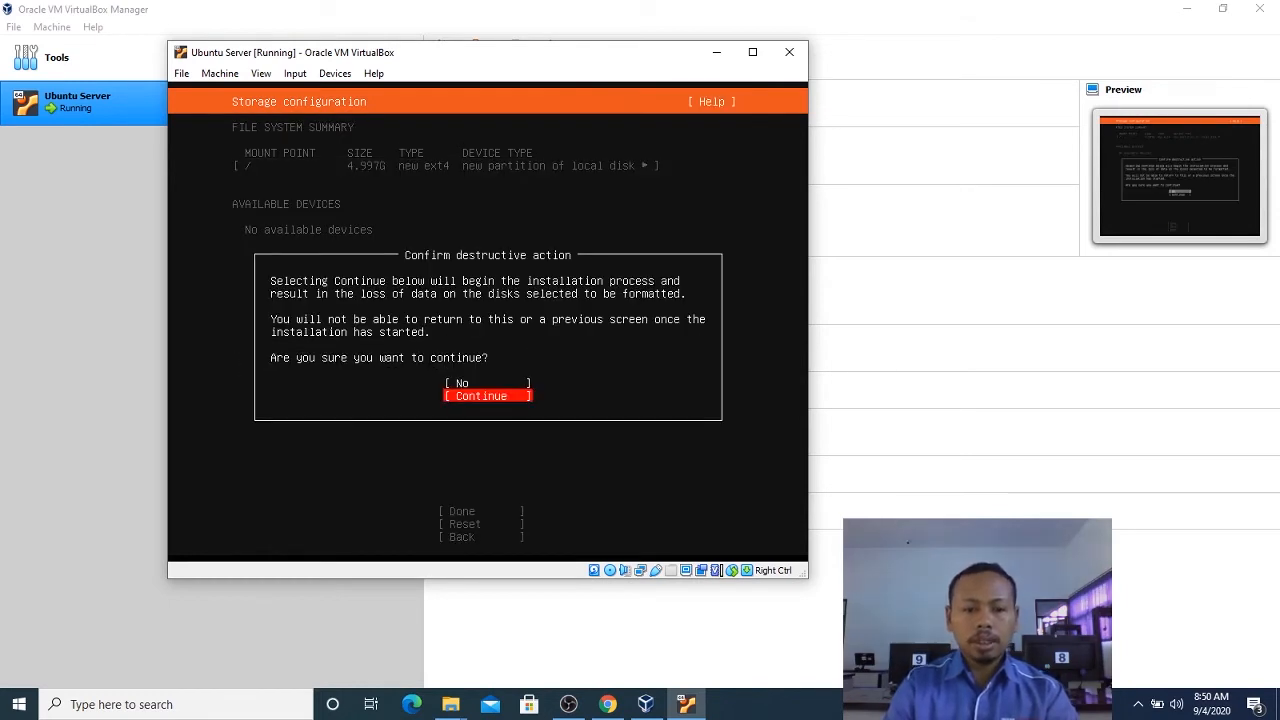
{"action": "key", "text": "Return"}
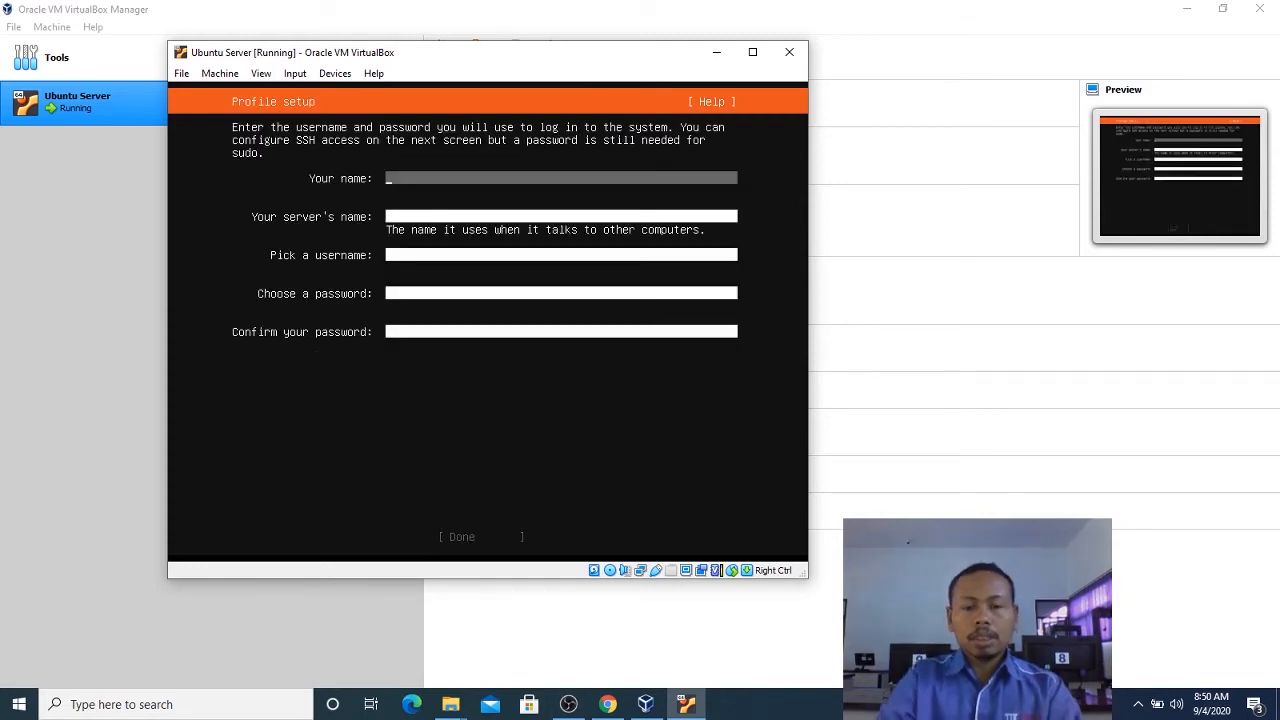
Fill in the profile with the user's name, kameliaserver as the server's name, and the login username.
{"action": "type", "text": "kamel"}
{"action": "type", "text": "ia"}
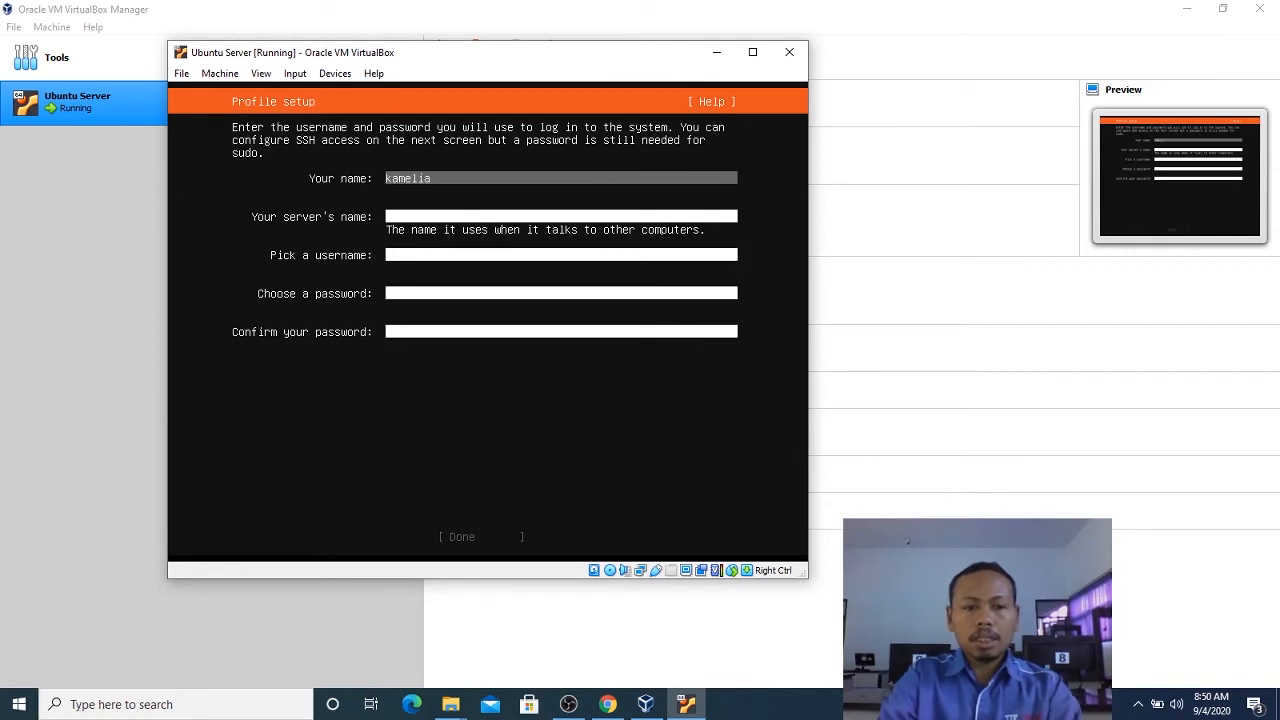
{"action": "key", "text": "Tab"}
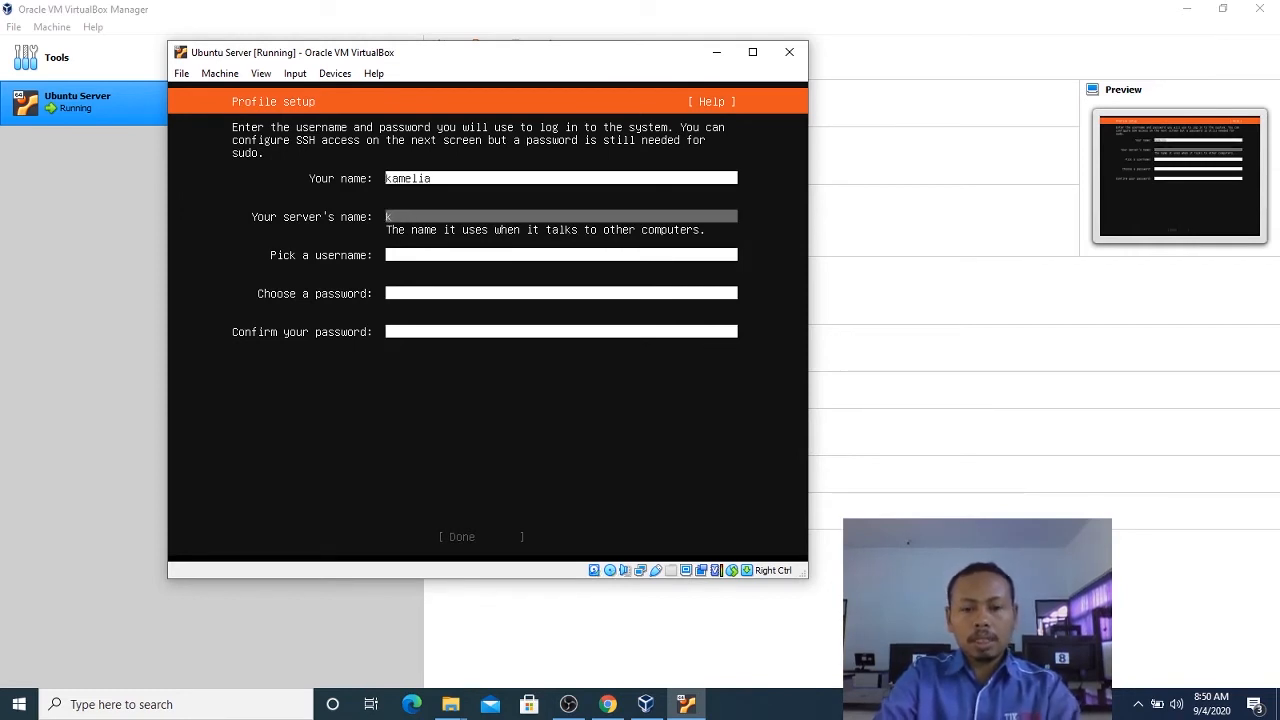
{"action": "type", "text": "kamelis"}
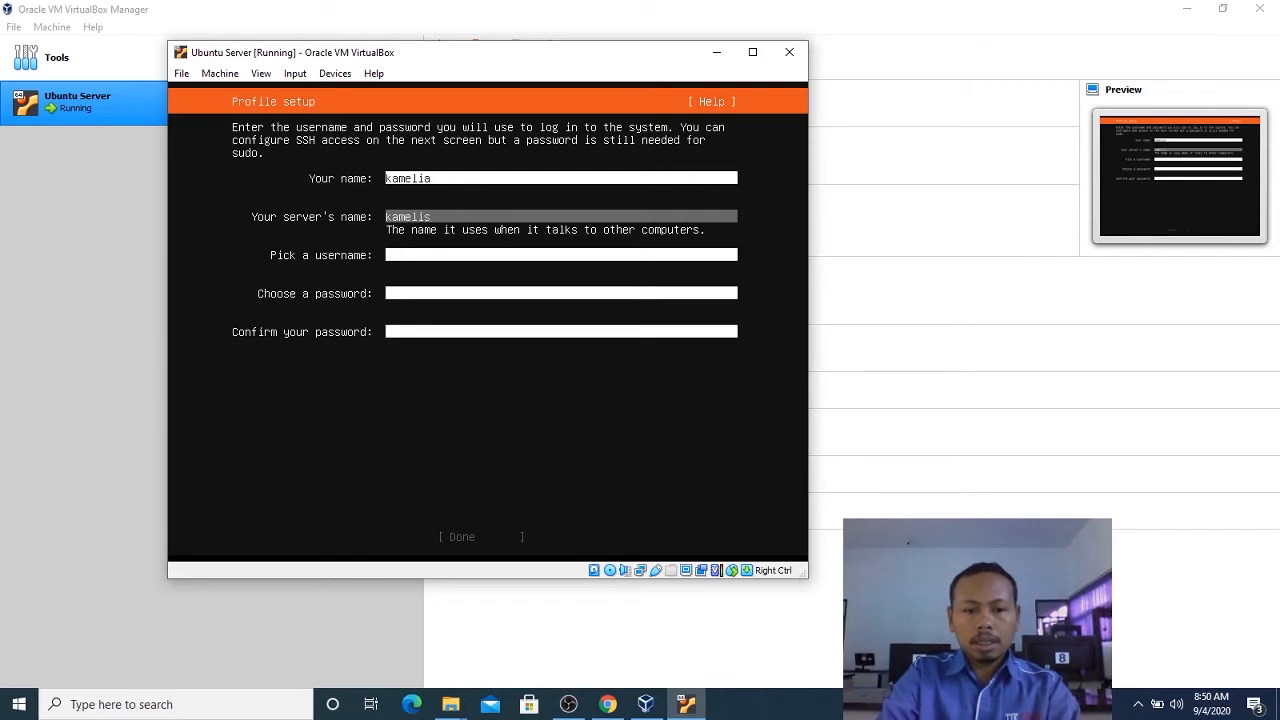
{"action": "type", "text": "serce"}
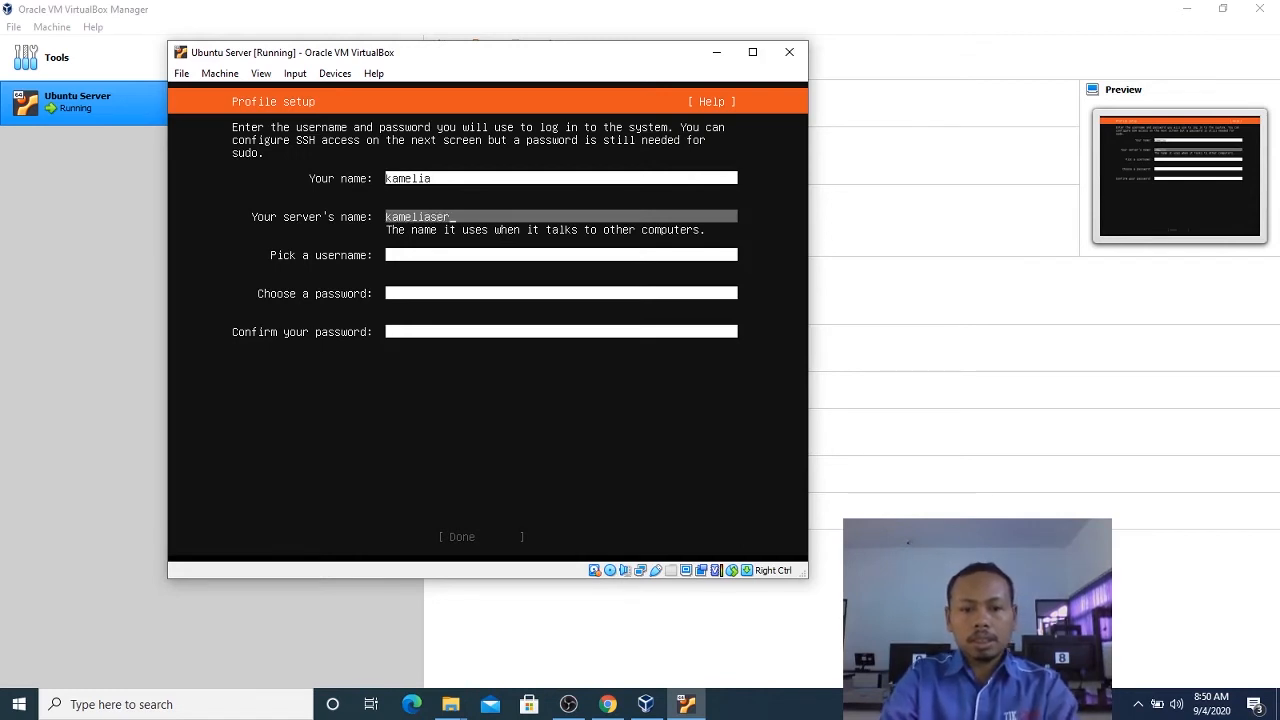
{"action": "key", "text": "BackSpace"}
{"action": "key", "text": "BackSpace"}
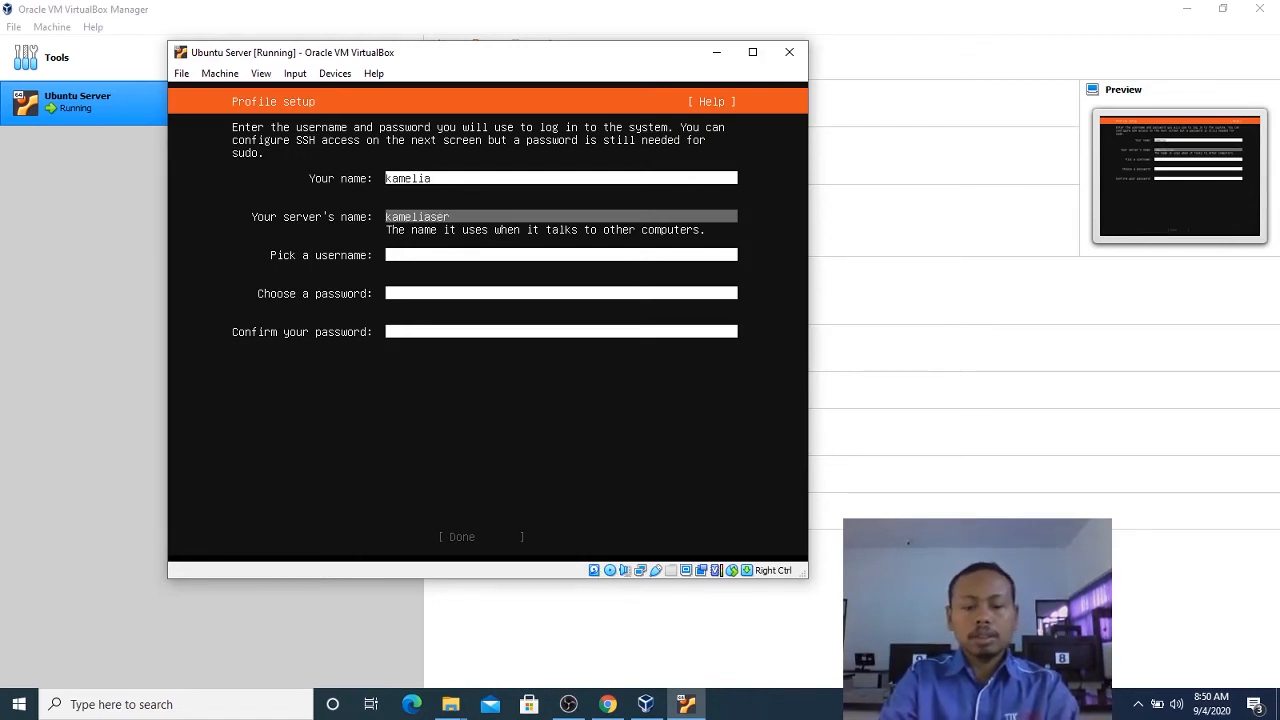
{"action": "type", "text": "ver"}
{"action": "key", "text": "Tab"}
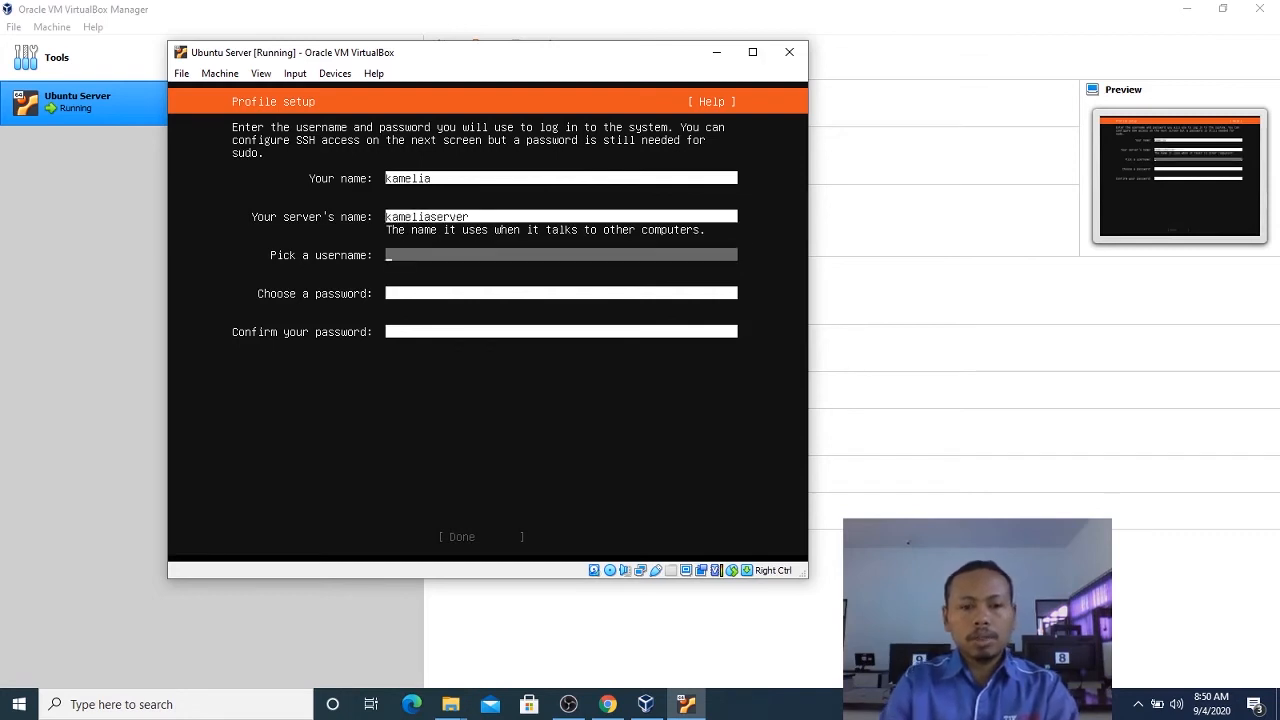
{"action": "type", "text": "kamelia"}
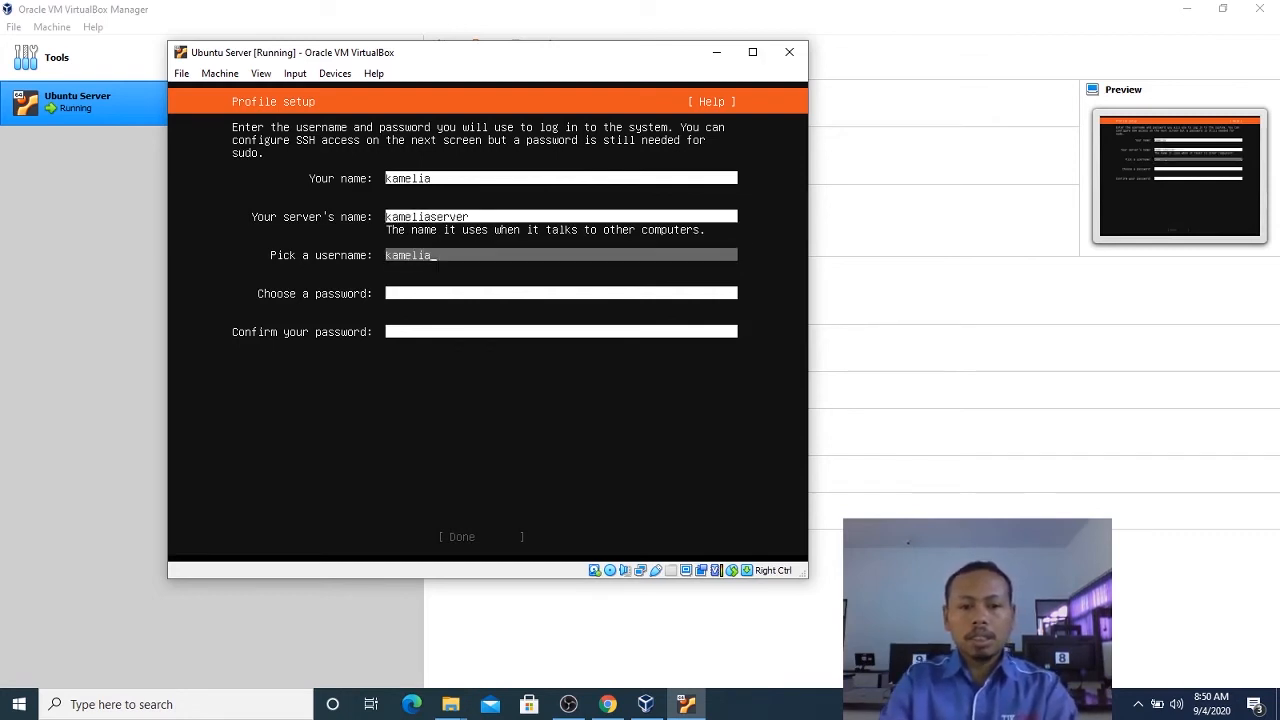
{"action": "key", "text": "Tab"}
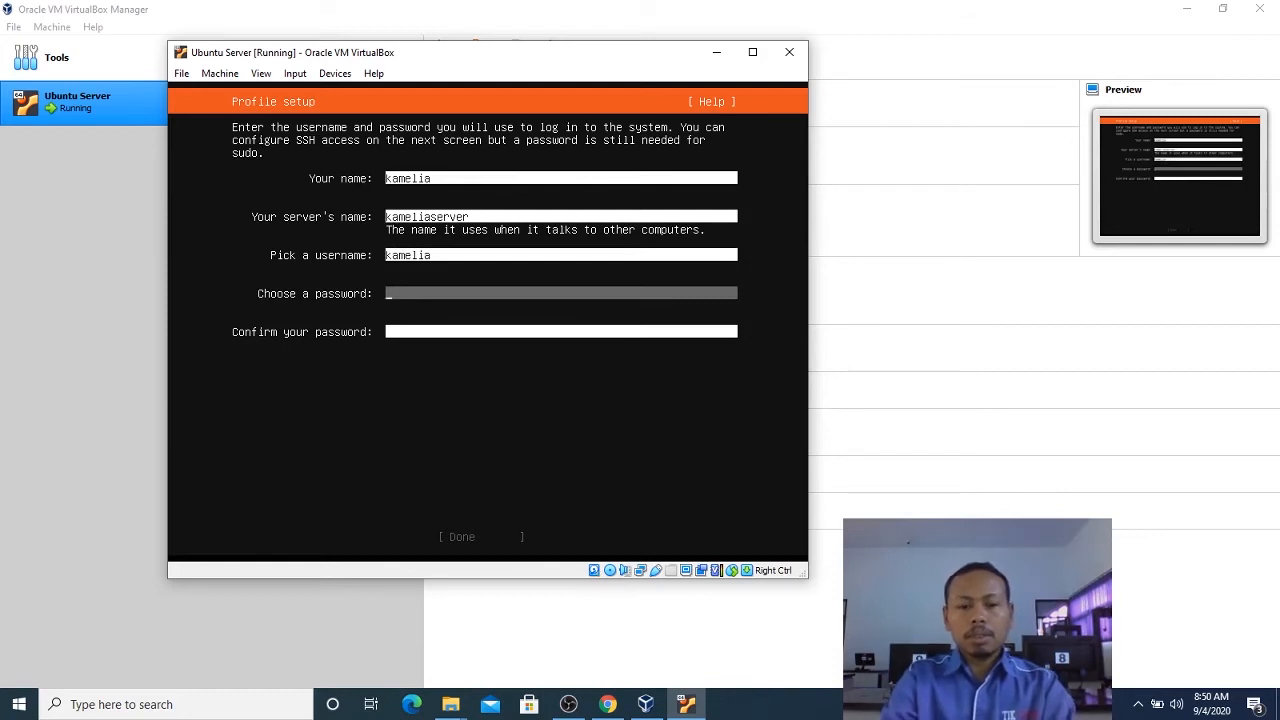
Enter the account password, confirm it in the second password field, and submit the profile setup.
{"action": "type", "text": "******"}
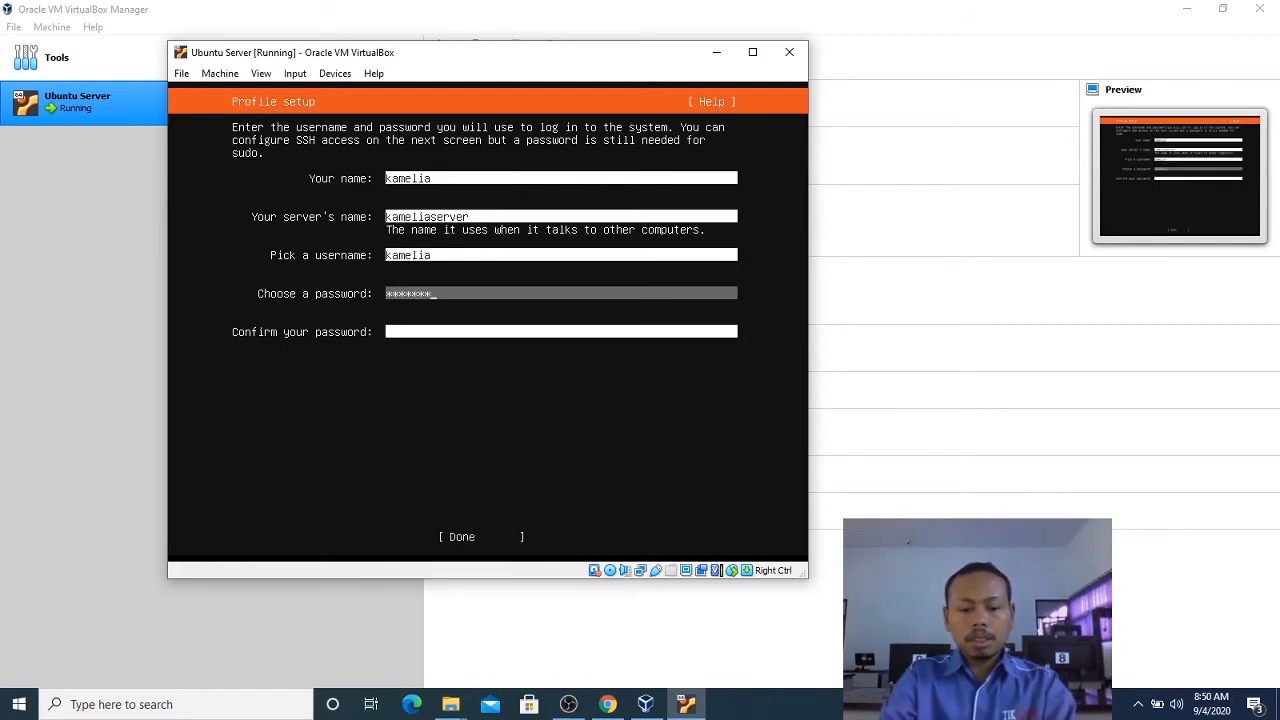
{"action": "type", "text": "***"}
{"action": "key", "text": "Tab"}
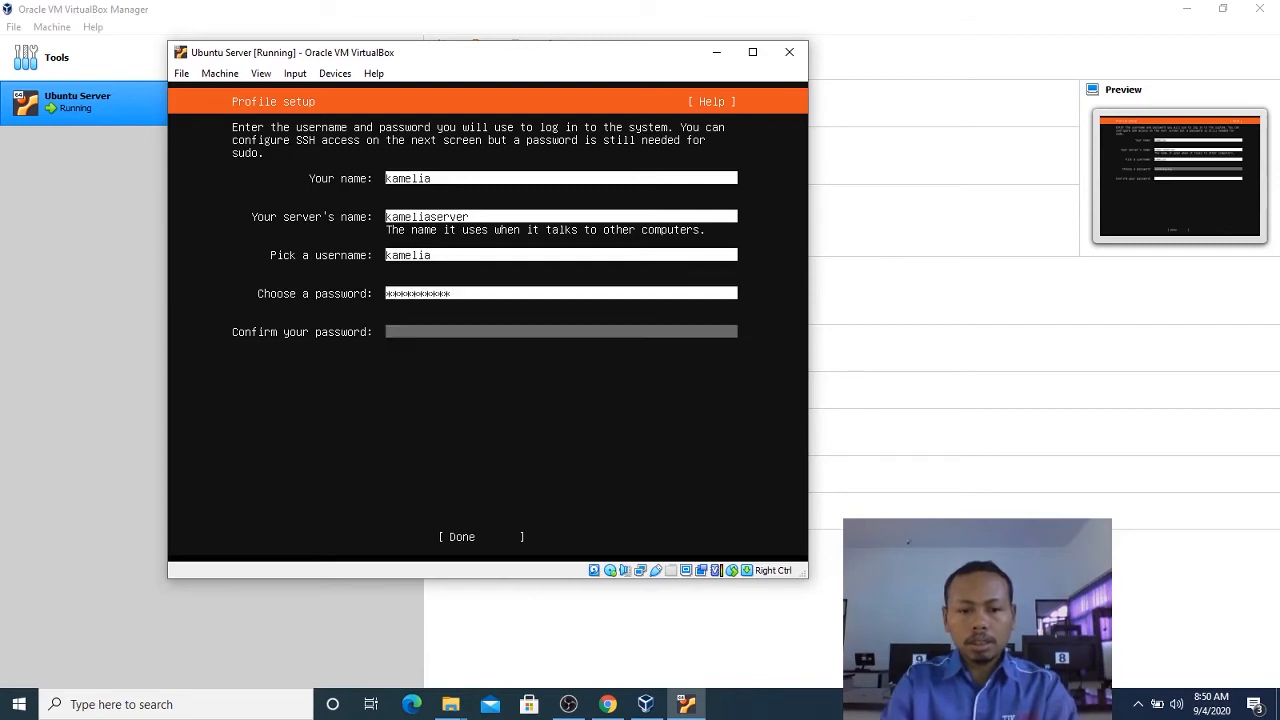
{"action": "type", "text": "********"}
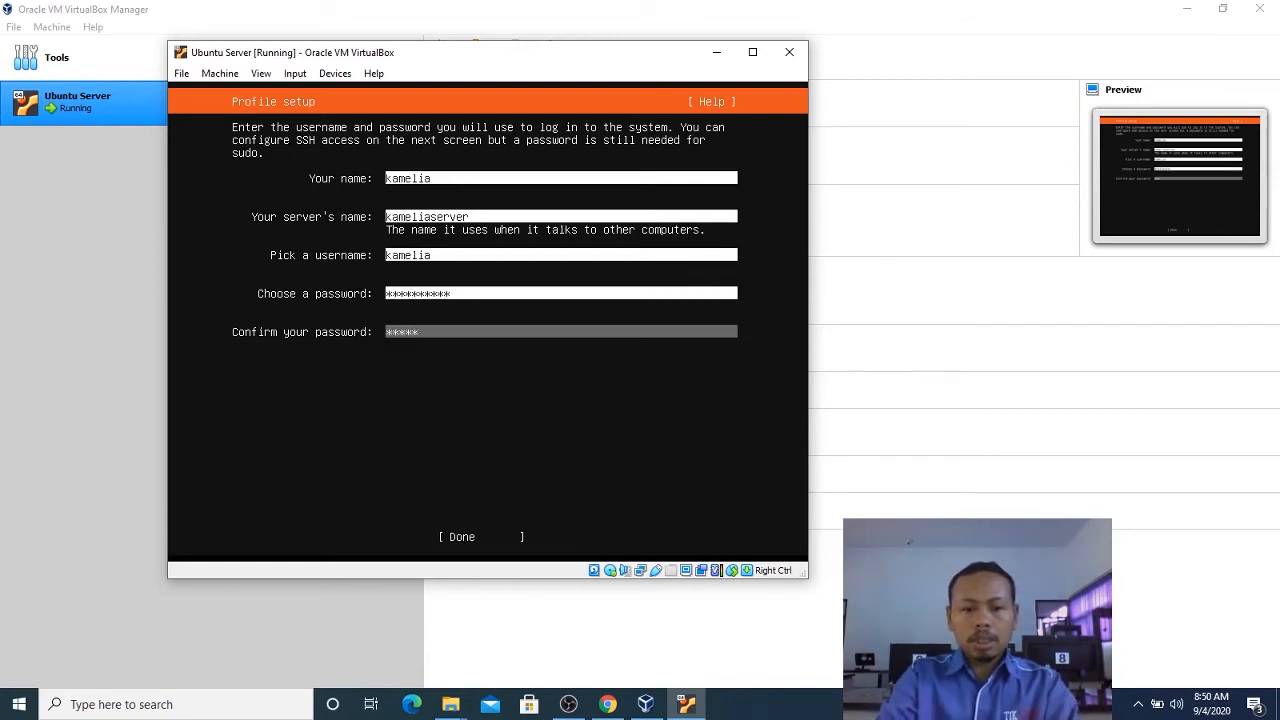
{"action": "key", "text": "BackSpace"}
{"action": "key", "text": "BackSpace"}
{"action": "key", "text": "BackSpace"}
{"action": "key", "text": "BackSpace"}
{"action": "key", "text": "BackSpace"}
{"action": "key", "text": "BackSpace"}
{"action": "key", "text": "BackSpace"}
{"action": "key", "text": "BackSpace"}
{"action": "type", "text": "***"}
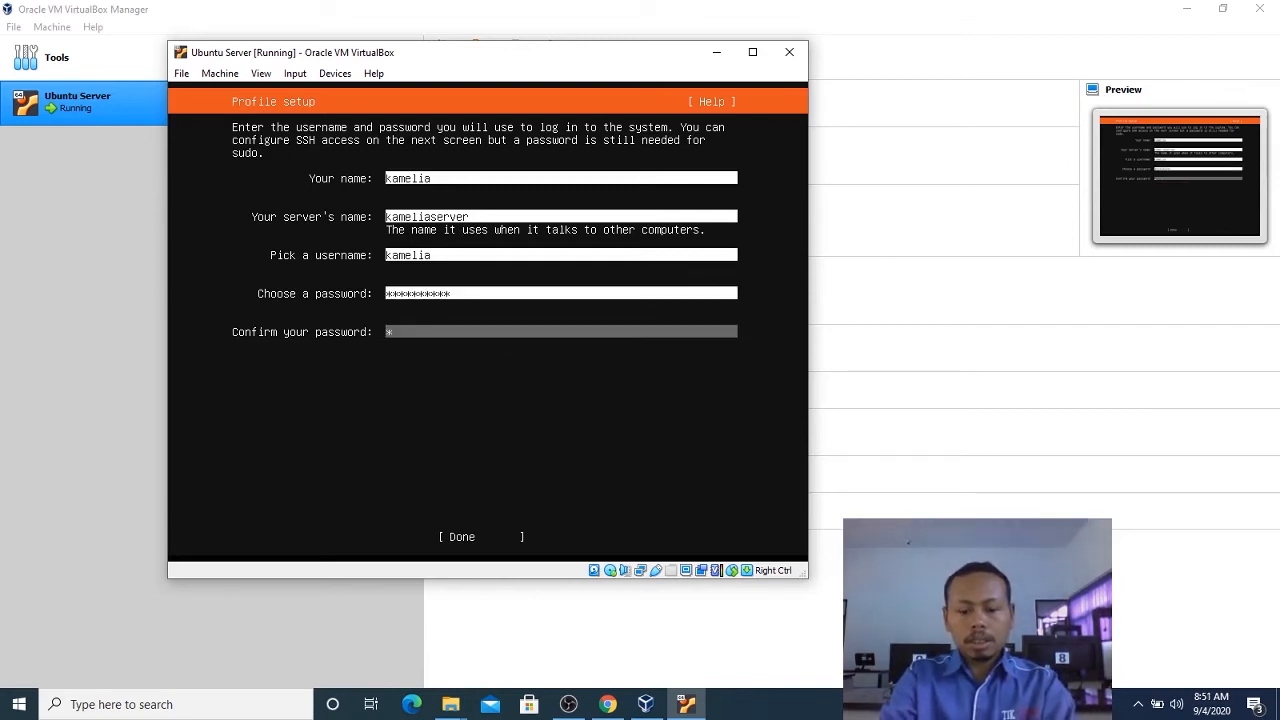
{"action": "type", "text": "****"}
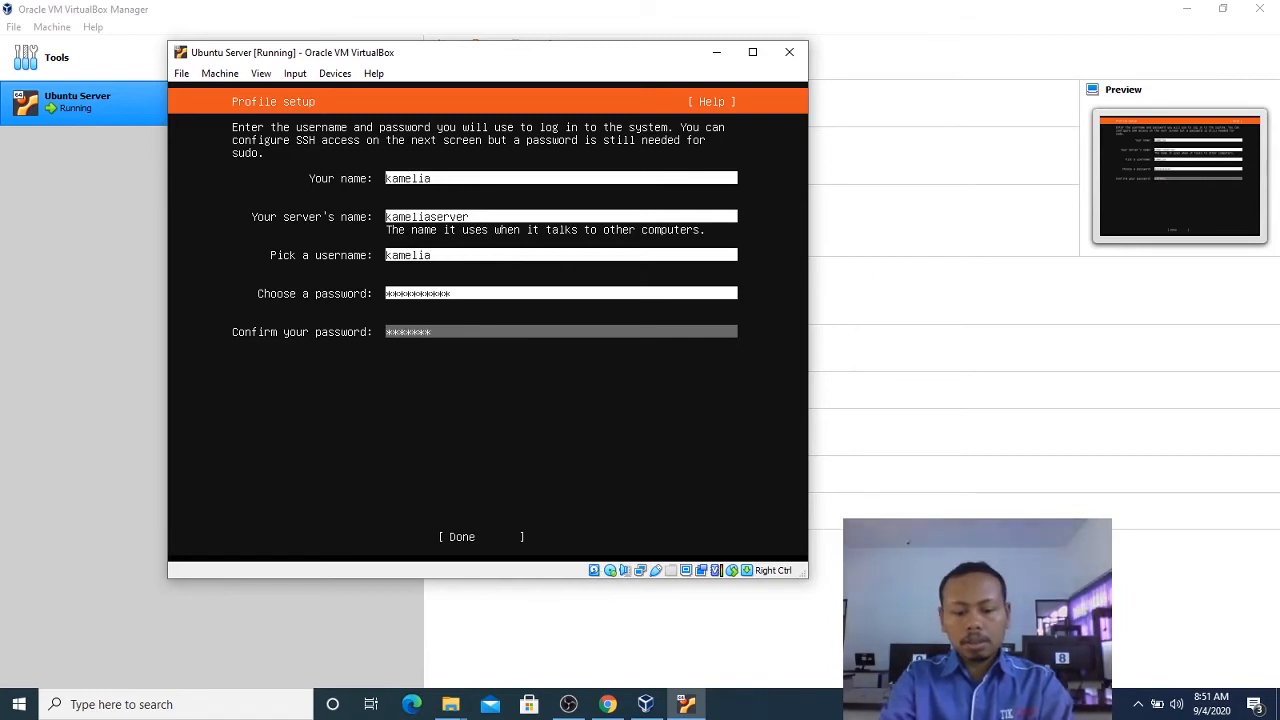
{"action": "type", "text": "***"}
{"action": "key", "text": "Tab"}
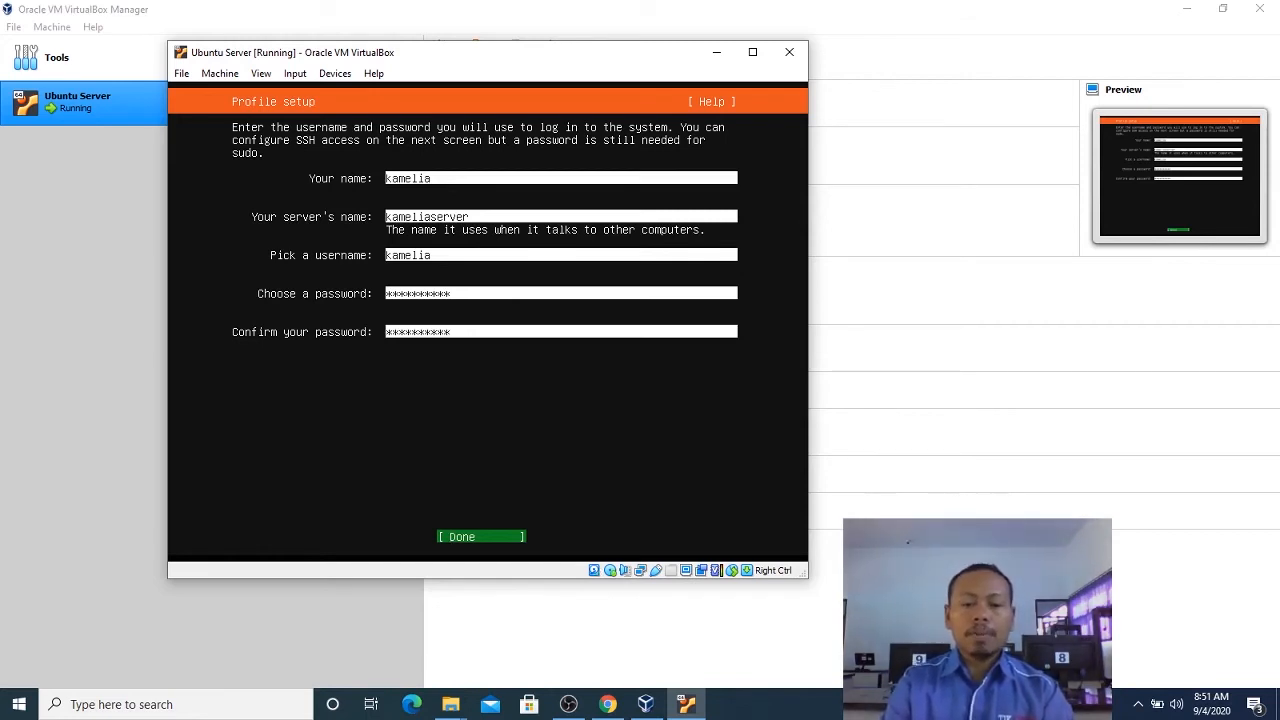
{"action": "key", "text": "Return"}
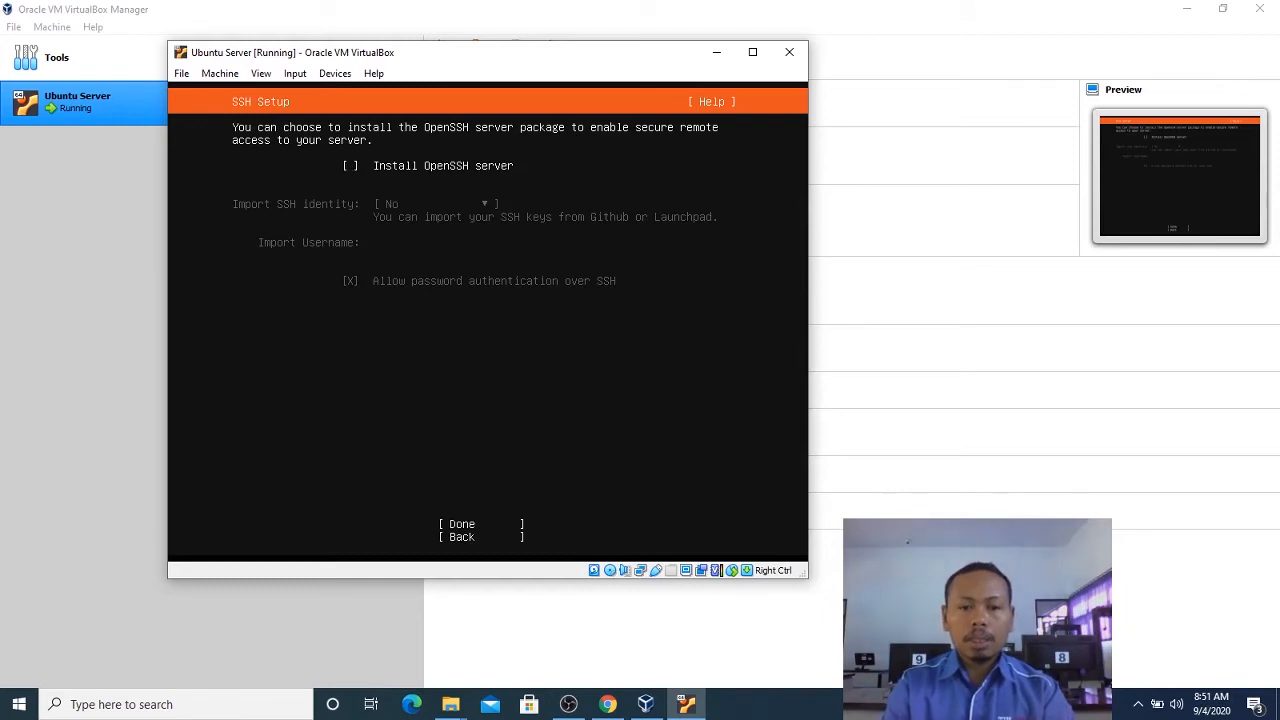
Enable installation of the OpenSSH server without importing an SSH identity and accept the SSH setup.
{"action": "key", "text": "space"}
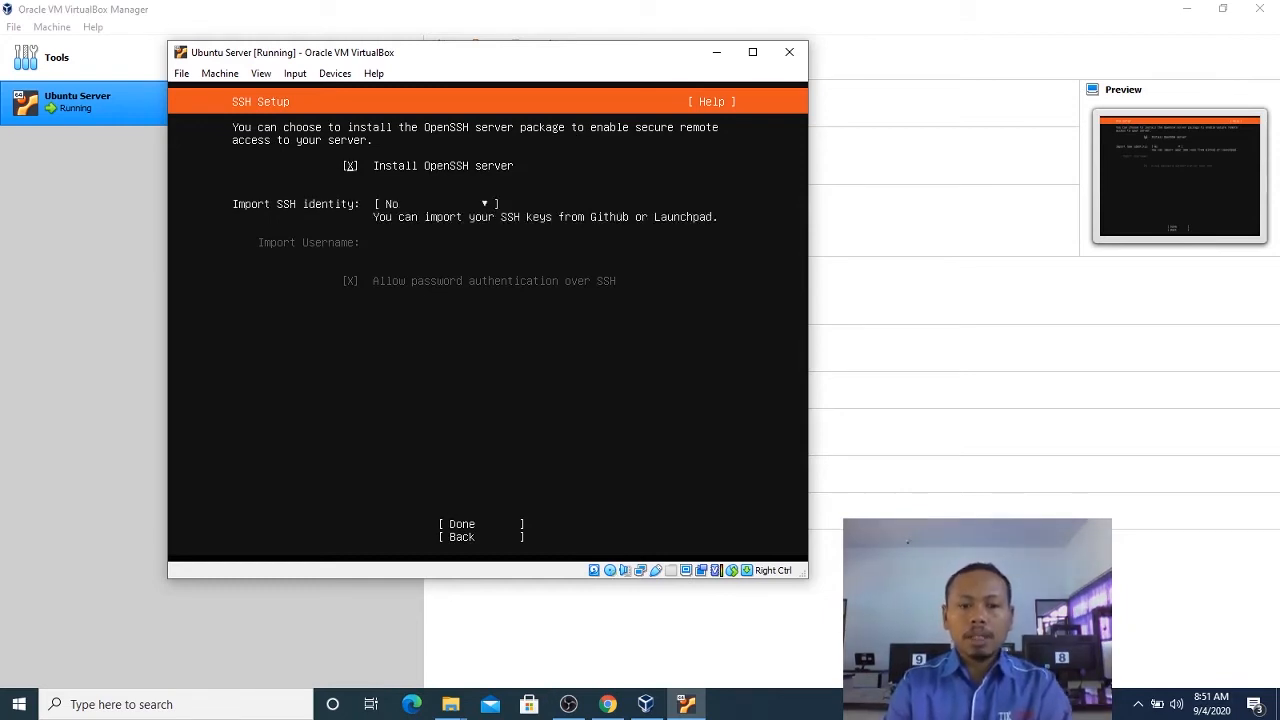
{"action": "key", "text": "Tab"}
{"action": "key", "text": "Tab"}
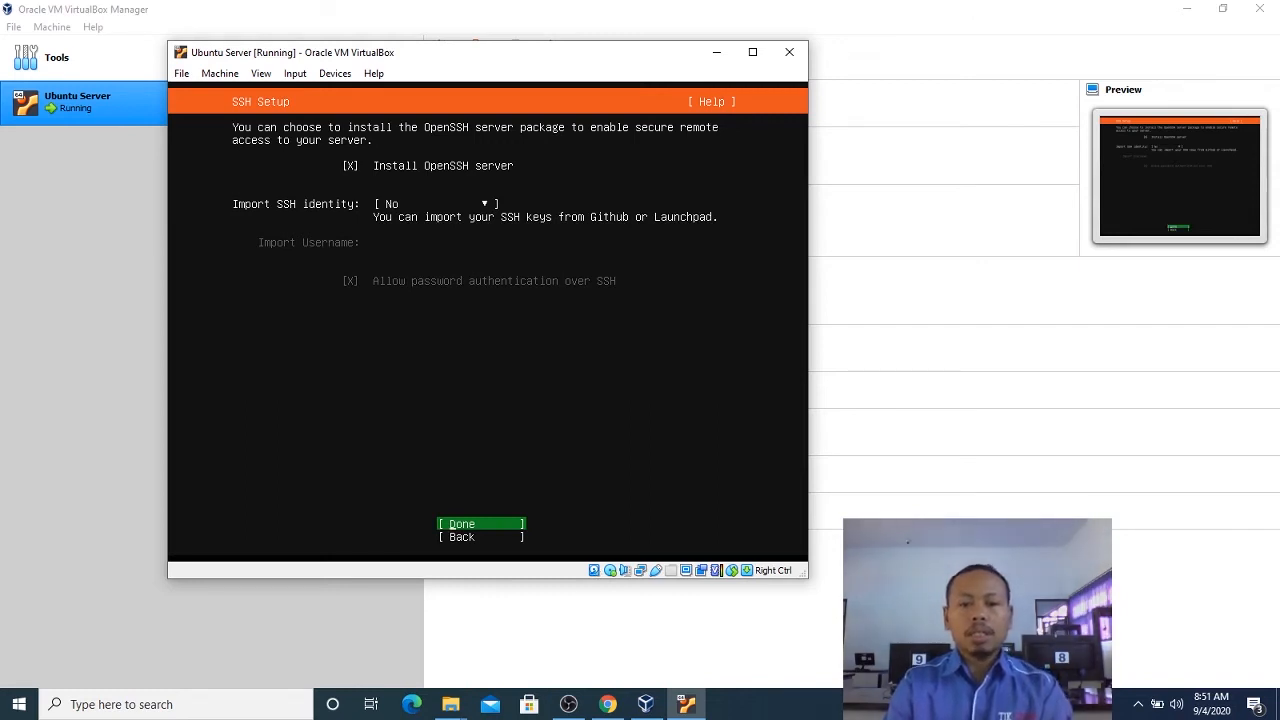
{"action": "key", "text": "Return"}
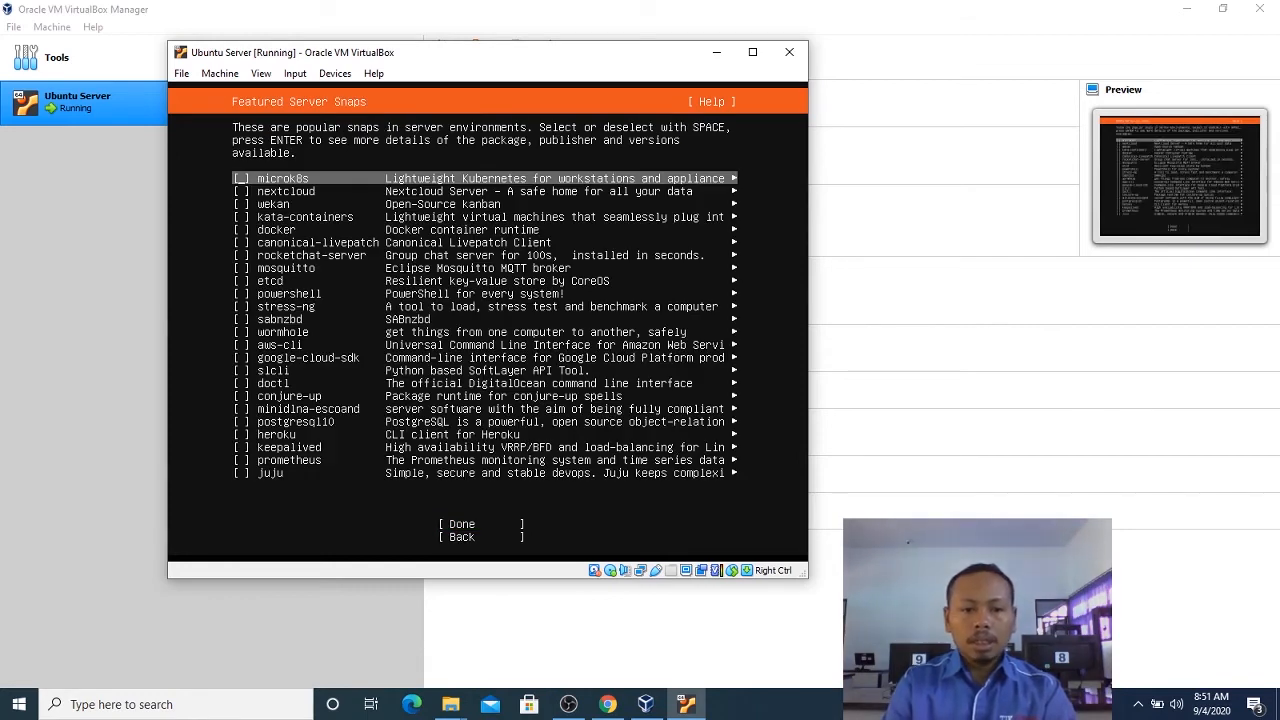
Continue past the featured server snaps without selecting any of them.
{"action": "key", "text": "Down"}
{"action": "key", "text": "Down"}
{"action": "key", "text": "Down"}
{"action": "key", "text": "Down"}
{"action": "key", "text": "Down"}
{"action": "key", "text": "Down"}
{"action": "key", "text": "Down"}
{"action": "key", "text": "Down"}
{"action": "key", "text": "Down"}
{"action": "key", "text": "Down"}
{"action": "key", "text": "Down"}
{"action": "key", "text": "Down"}
{"action": "key", "text": "Down"}
{"action": "key", "text": "Down"}
{"action": "key", "text": "Down"}
{"action": "key", "text": "Down"}
{"action": "key", "text": "Down"}
{"action": "key", "text": "Down"}
{"action": "key", "text": "Down"}
{"action": "key", "text": "Down"}
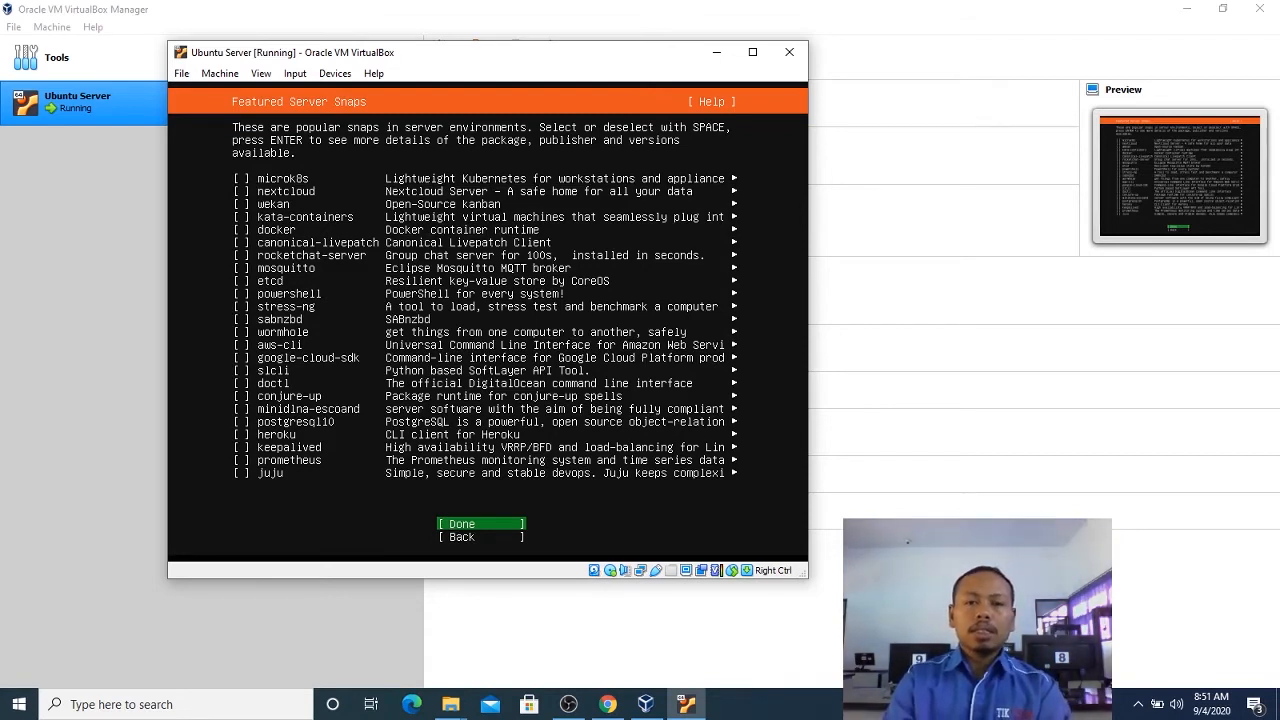
{"action": "key", "text": "Return"}
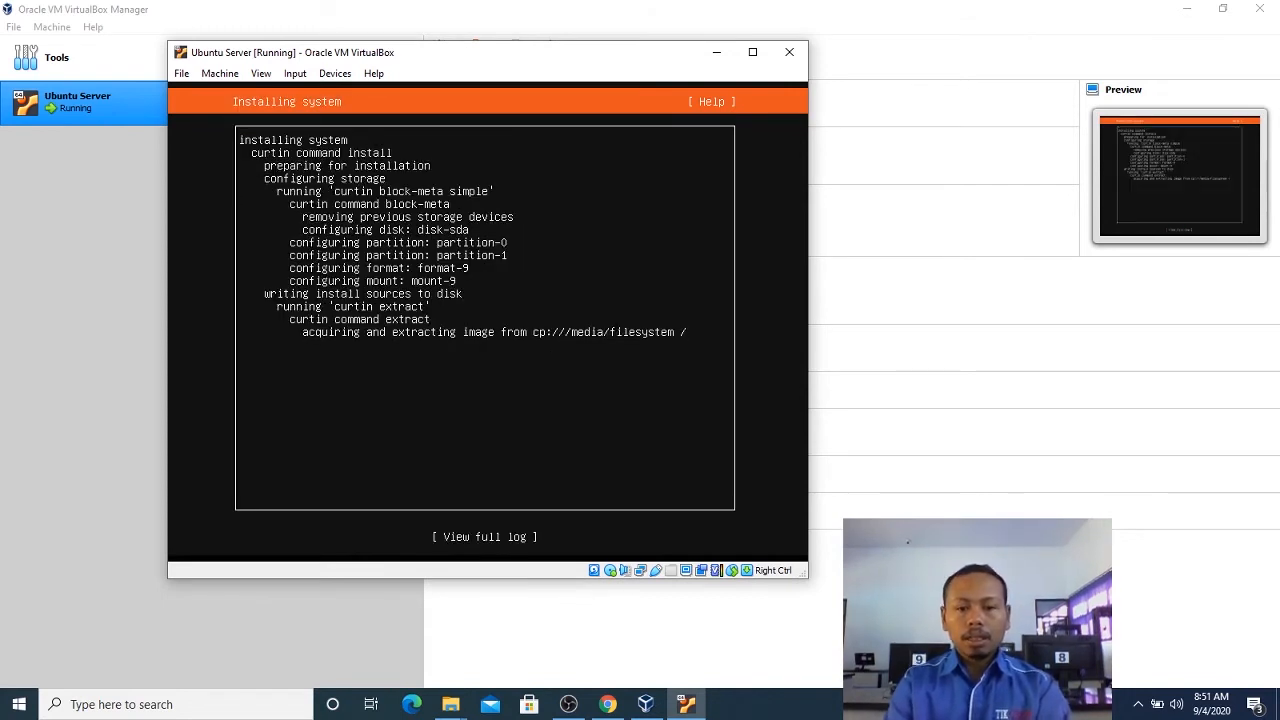
View the full installer log and return to the installation progress summary.
{"action": "key", "text": "Return"}
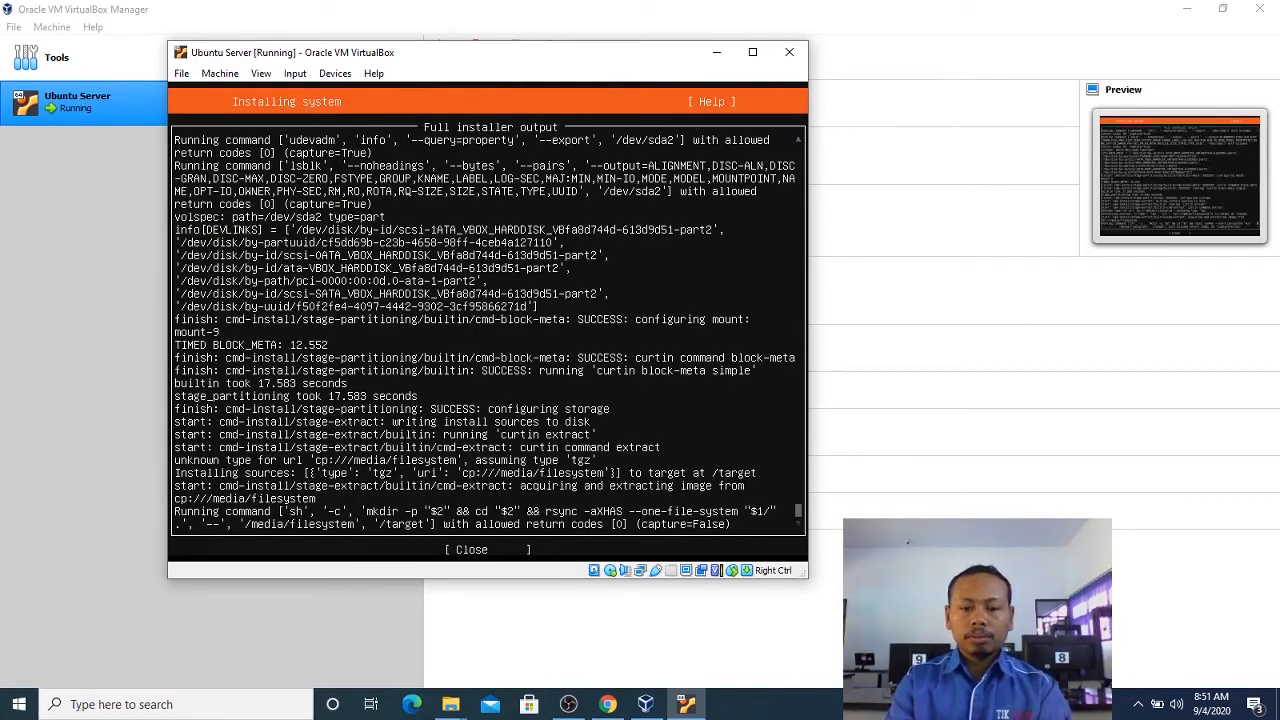
{"action": "key", "text": "Tab"}
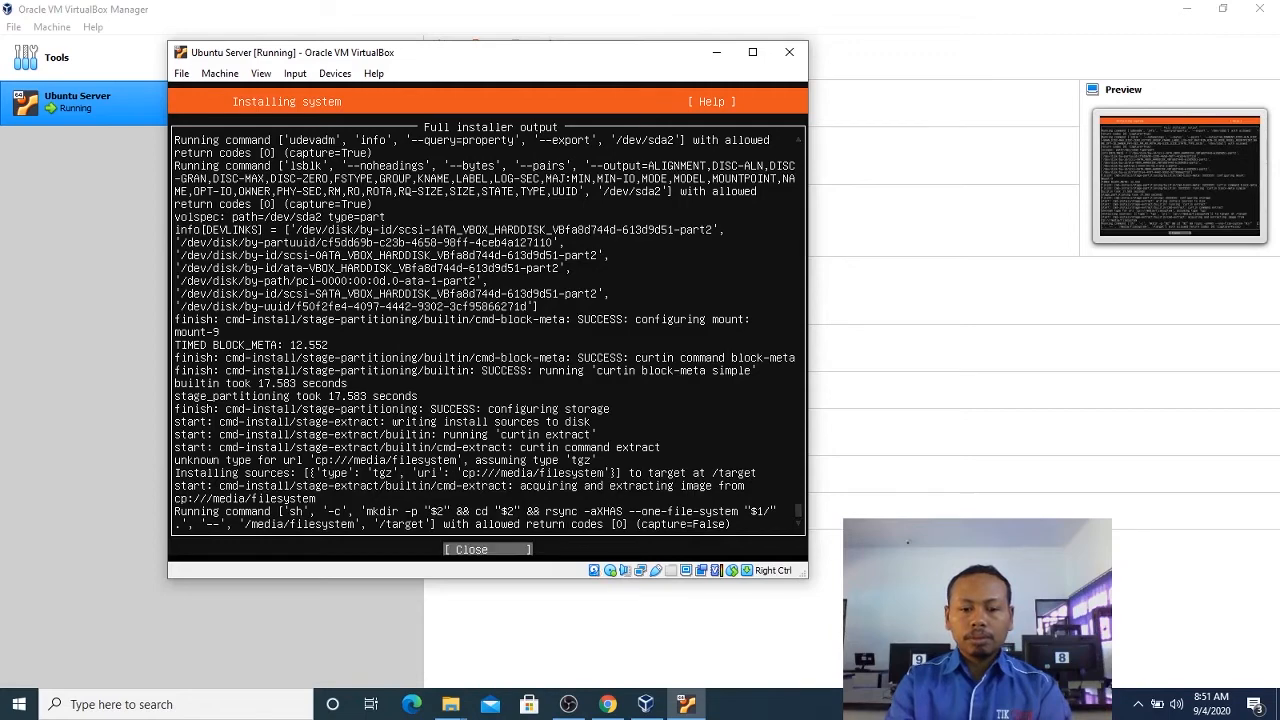
{"action": "key", "text": "Return"}
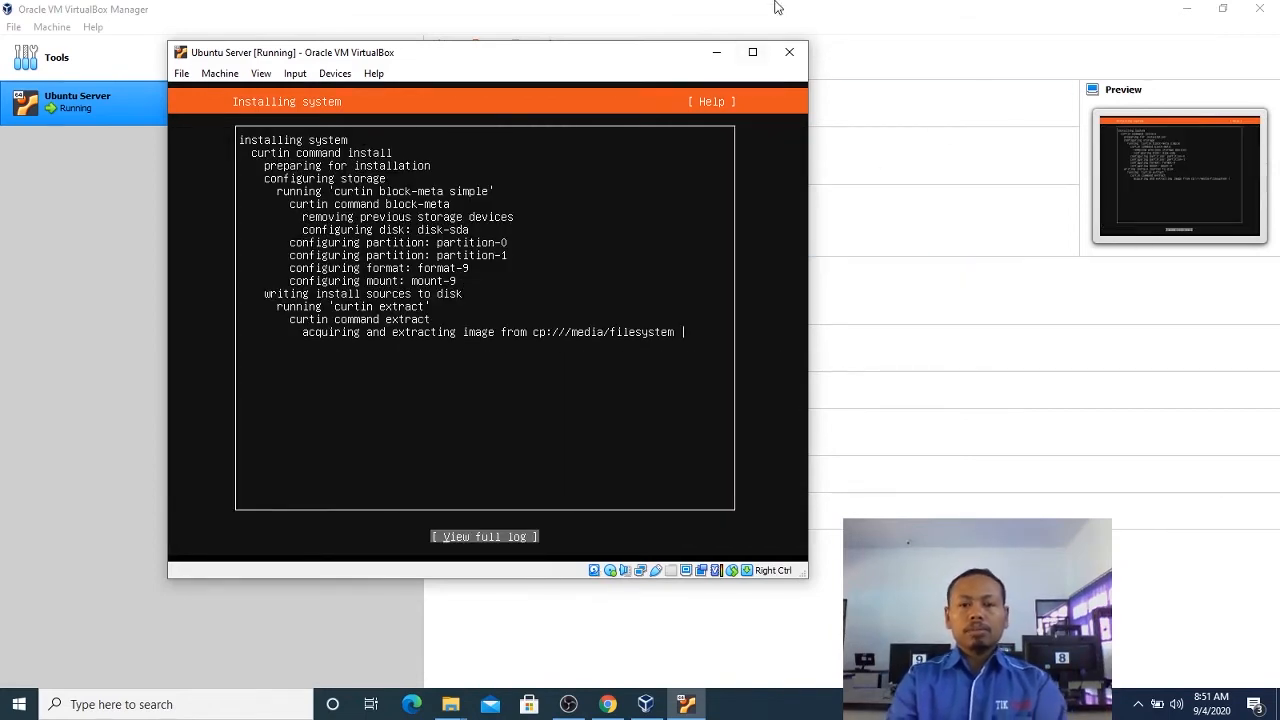
{"action": "left_click_drag", "start_coordinate": [586, 55], "coordinate": [763, 60]}
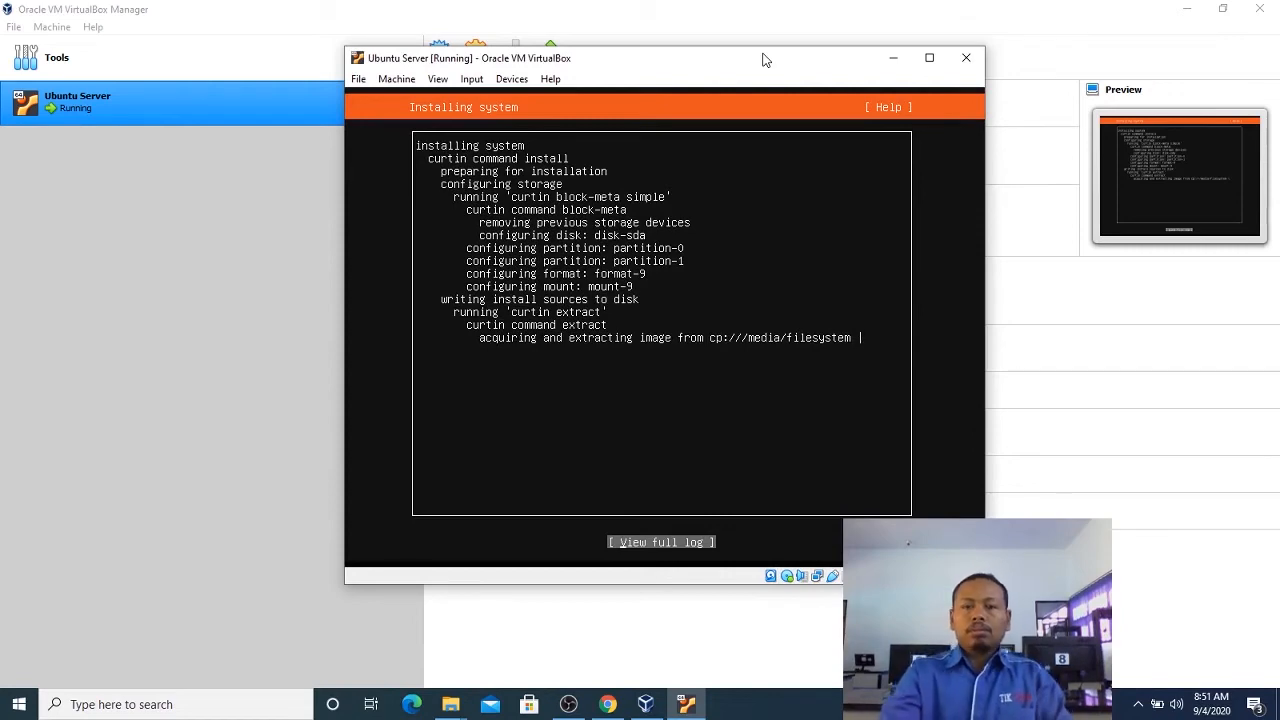
{"action": "double_click", "coordinate": [743, 67]}
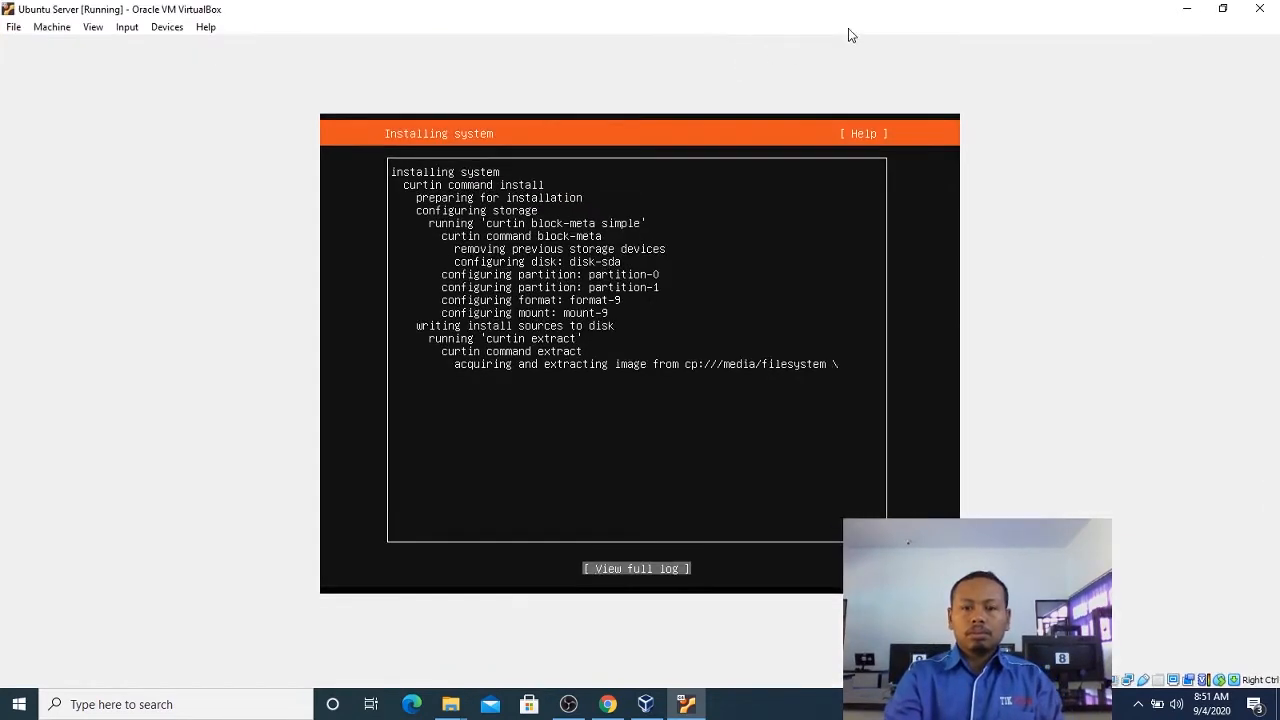
{"action": "left_click", "coordinate": [1222, 9]}
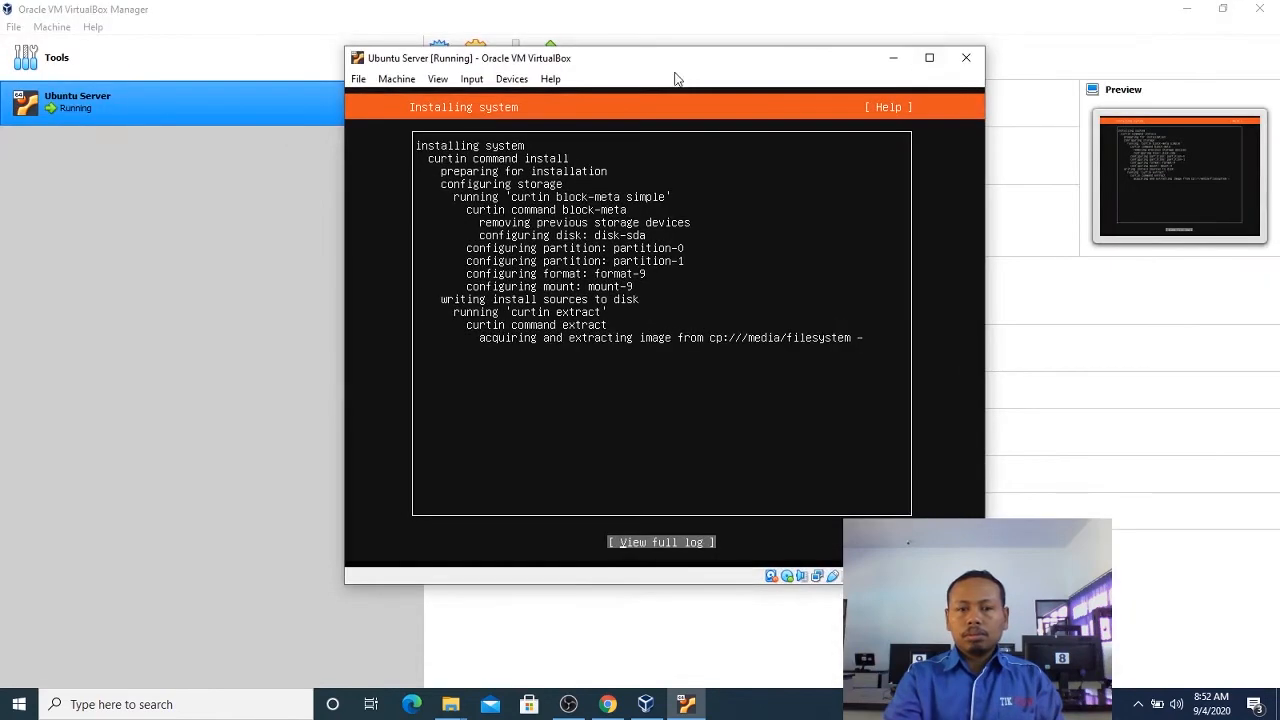
{"action": "left_click_drag", "start_coordinate": [679, 66], "coordinate": [645, 100]}
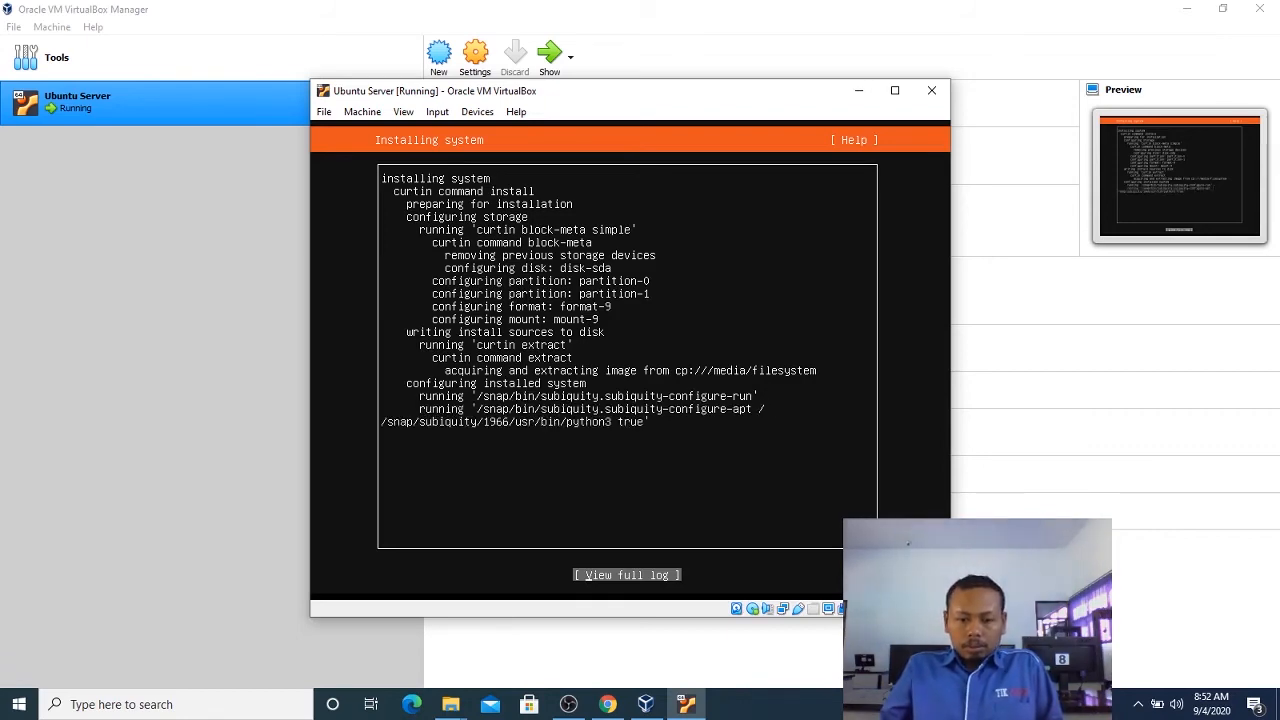
Follow the installation by alternating between the full installer output and the progress summary.
{"action": "key", "text": "Return"}
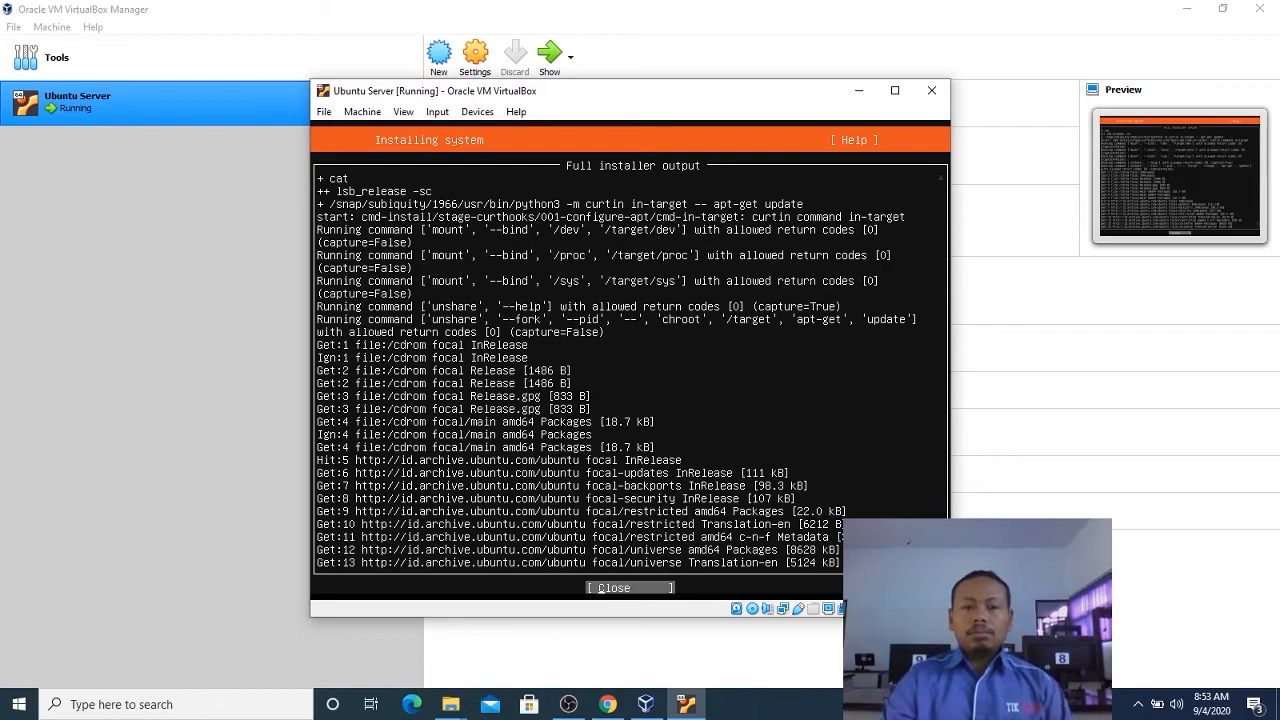
{"action": "left_click_drag", "start_coordinate": [655, 98], "coordinate": [470, 68]}
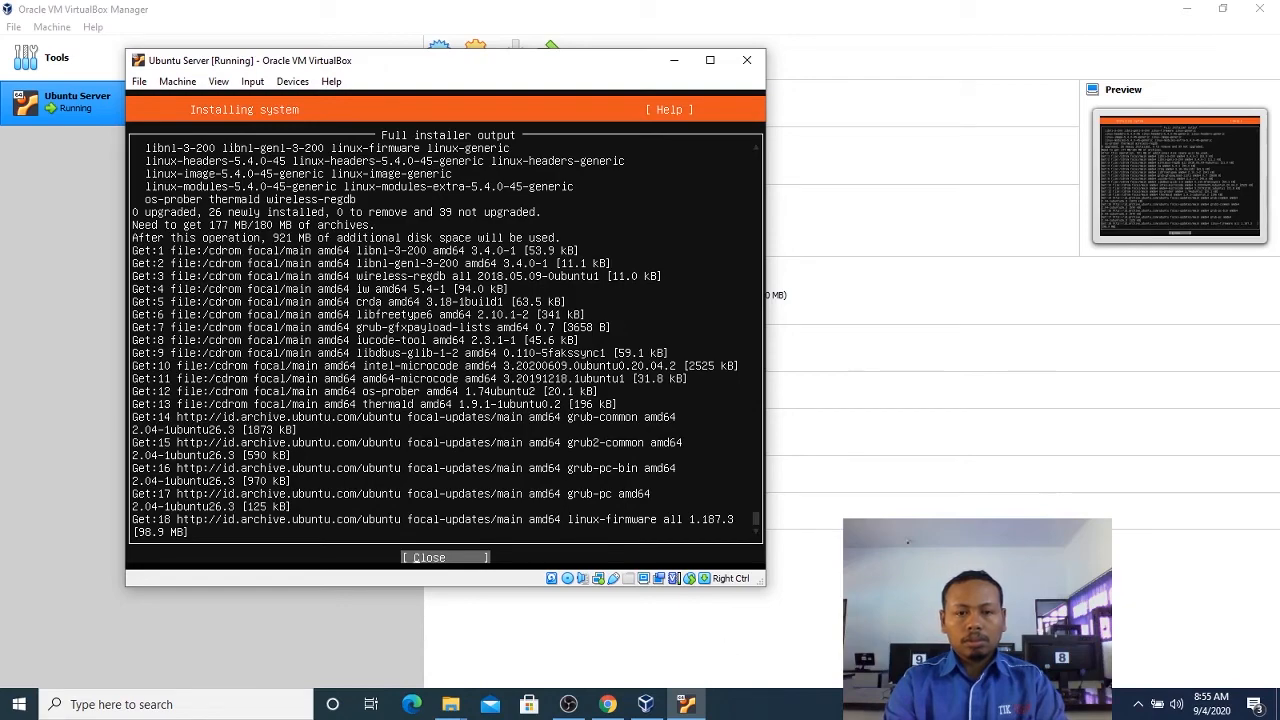
{"action": "left_click_drag", "start_coordinate": [604, 62], "coordinate": [640, 60]}
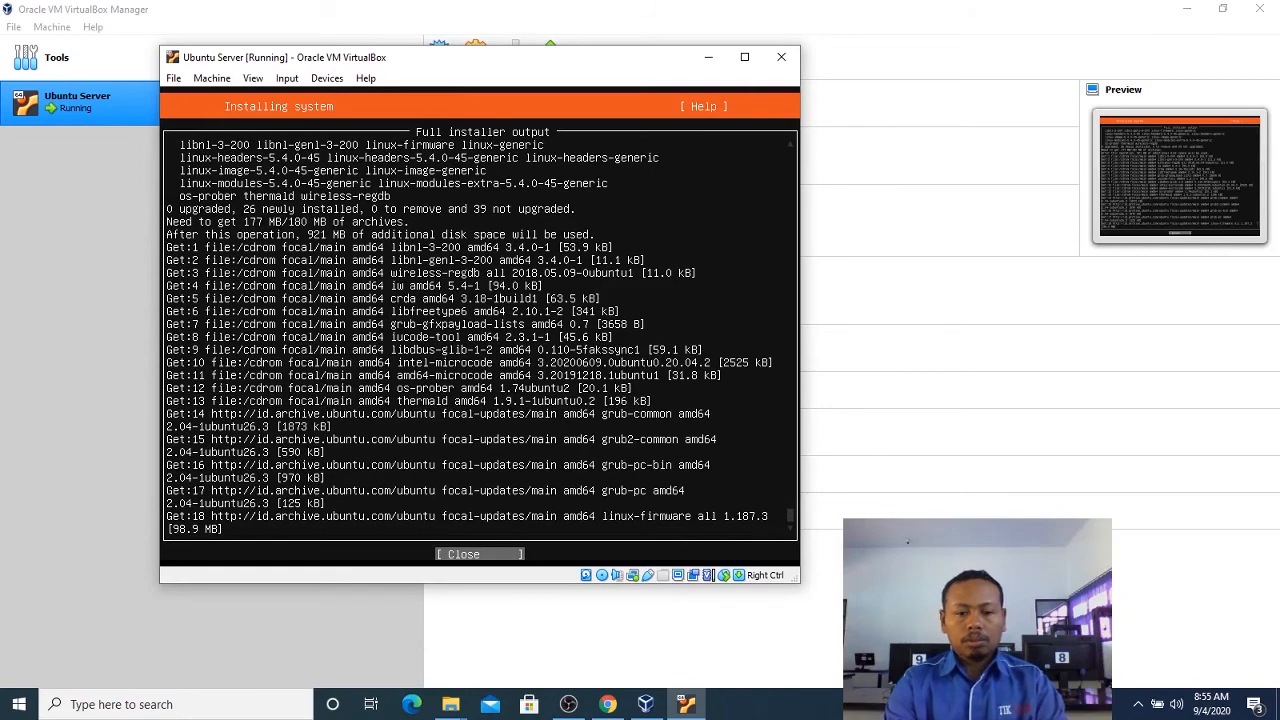
{"action": "key", "text": "Return"}
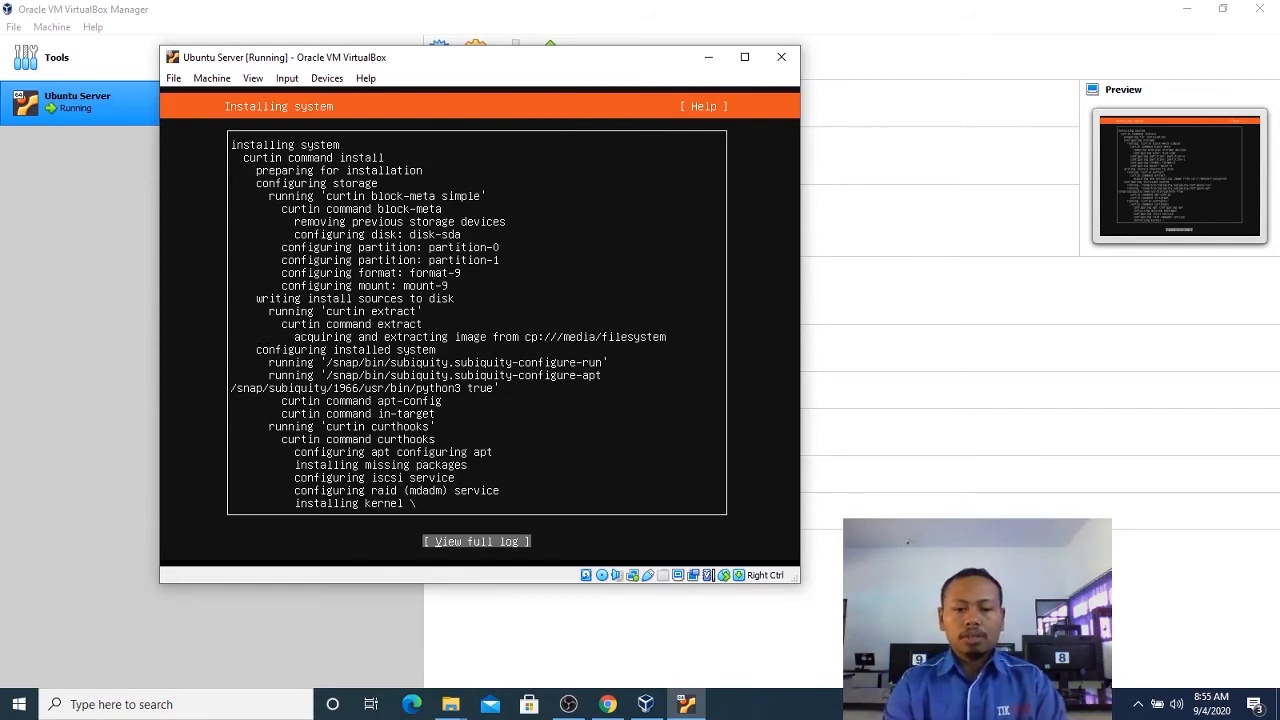
{"action": "key", "text": "Return"}
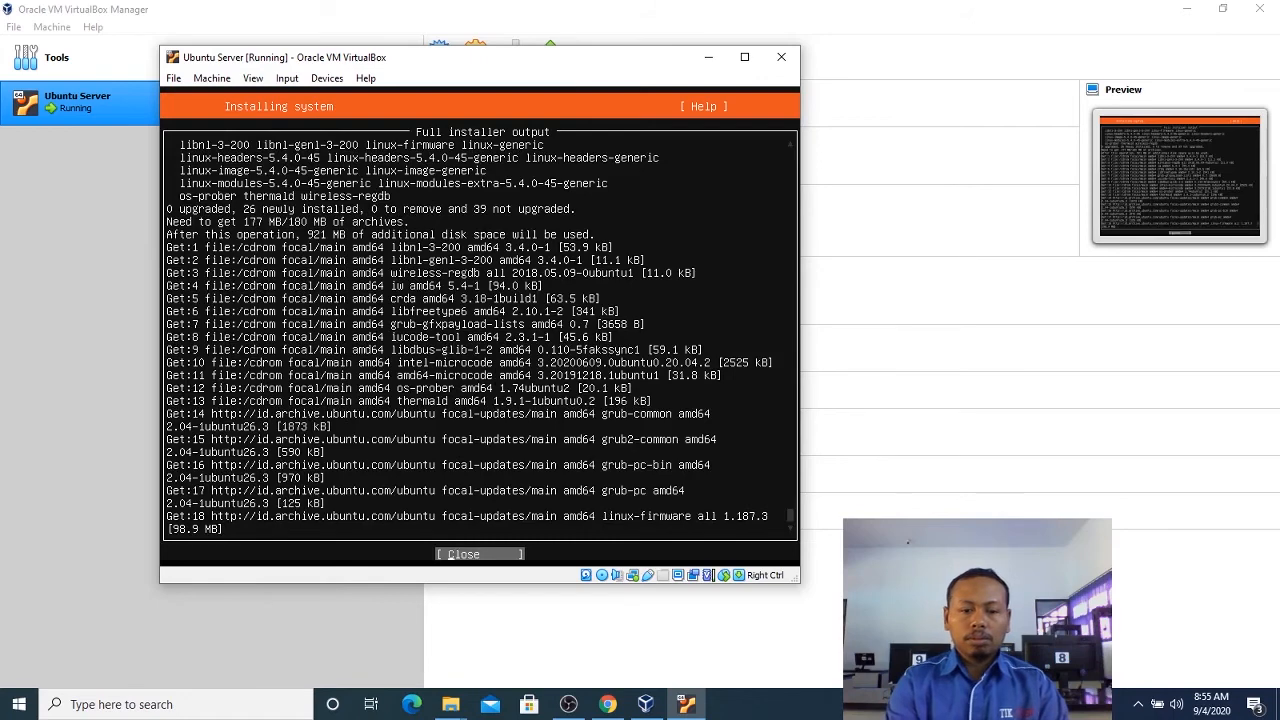
{"action": "key", "text": "Return"}
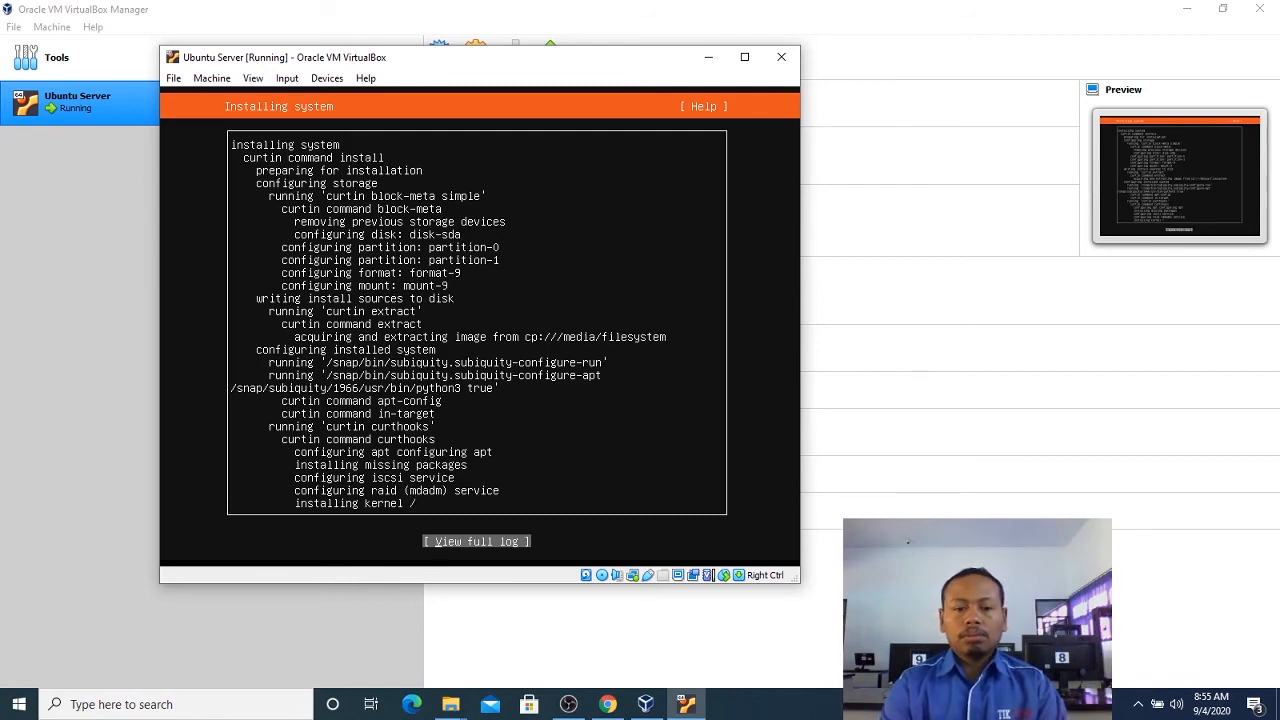
{"action": "key", "text": "Return"}
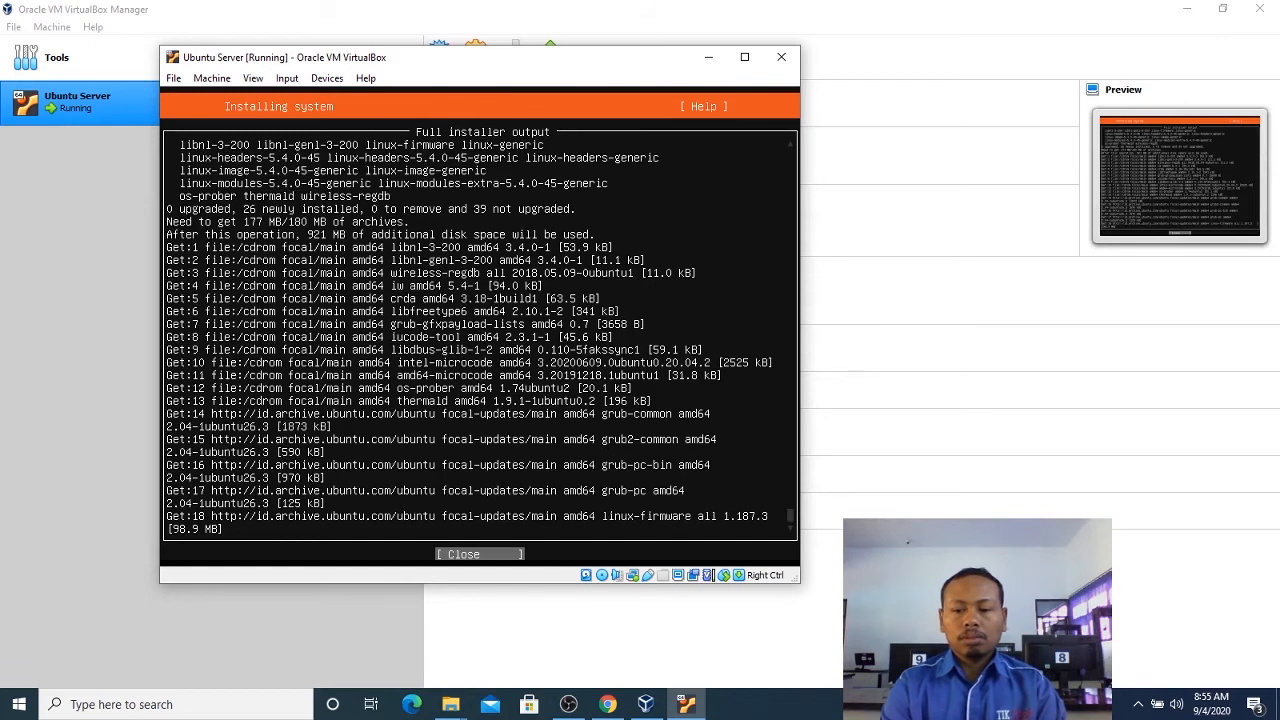
Check the status and connection details of the host's Wi-Fi adapter in Windows network settings, then switch back to the Ubuntu Server virtual machine.
{"action": "left_click", "coordinate": [1142, 706]}
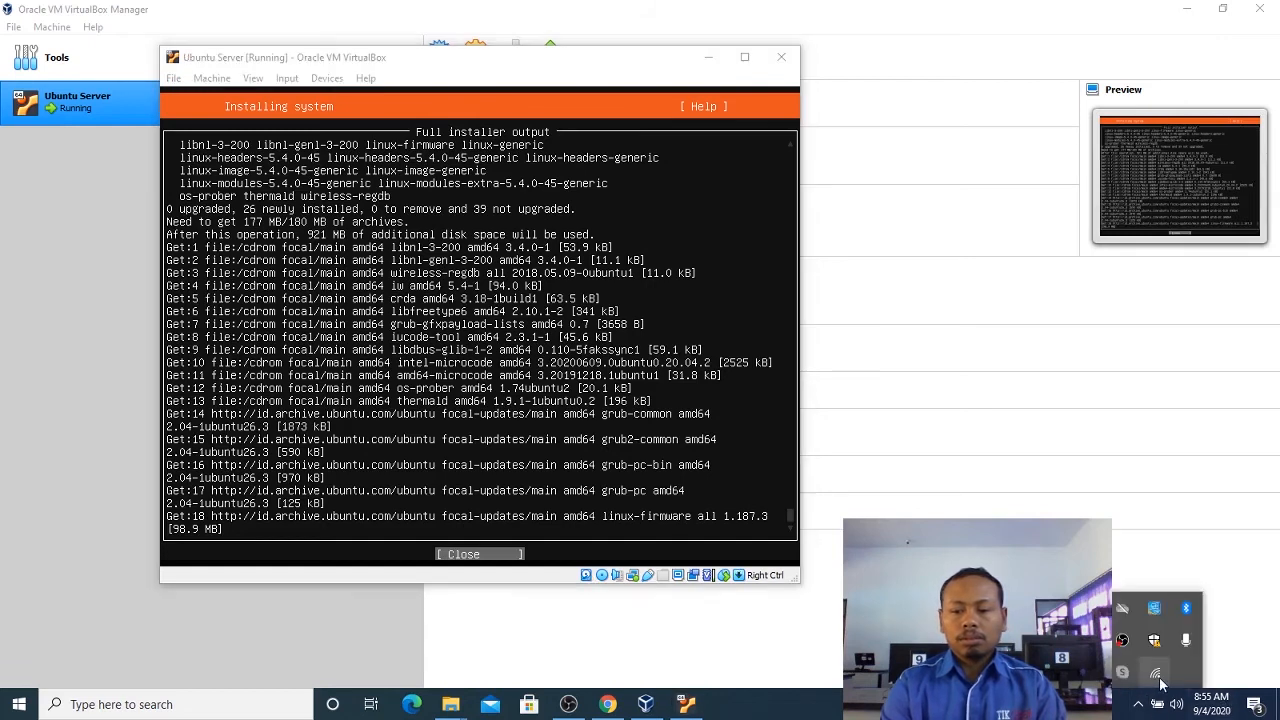
{"action": "right_click", "coordinate": [1157, 702]}
{"action": "left_click", "coordinate": [1165, 658]}
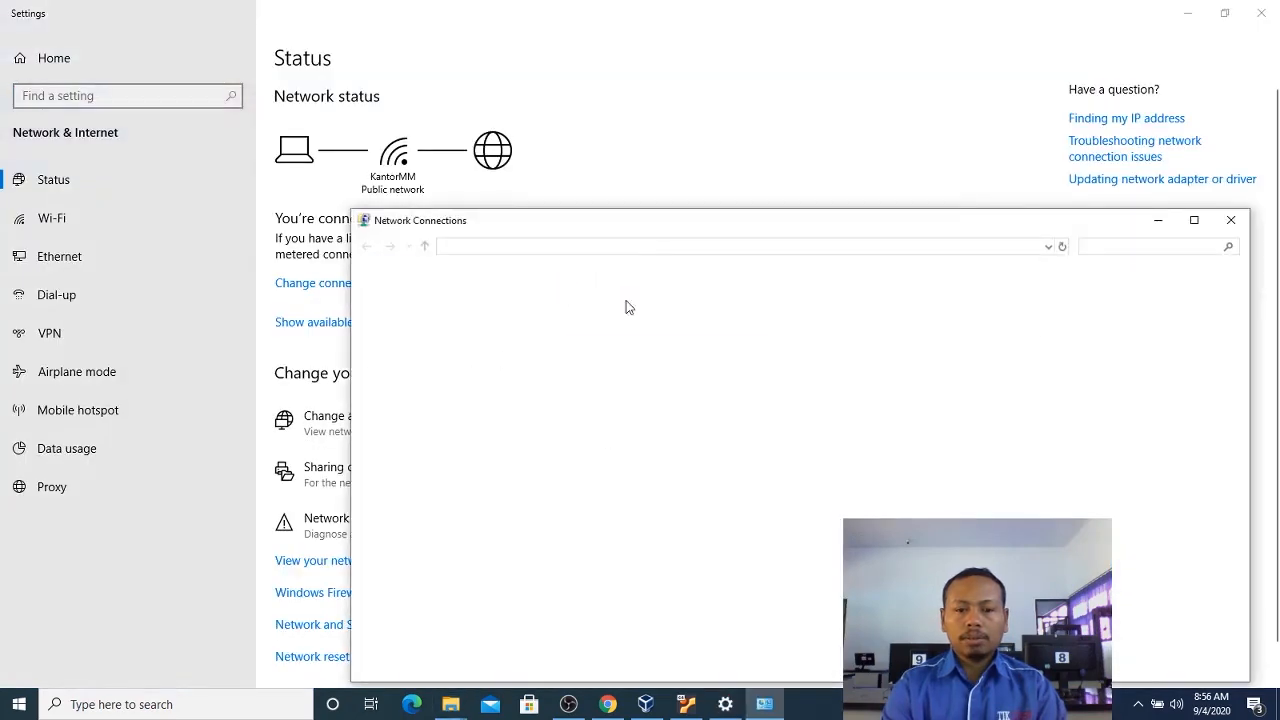
{"action": "double_click", "coordinate": [1030, 318]}
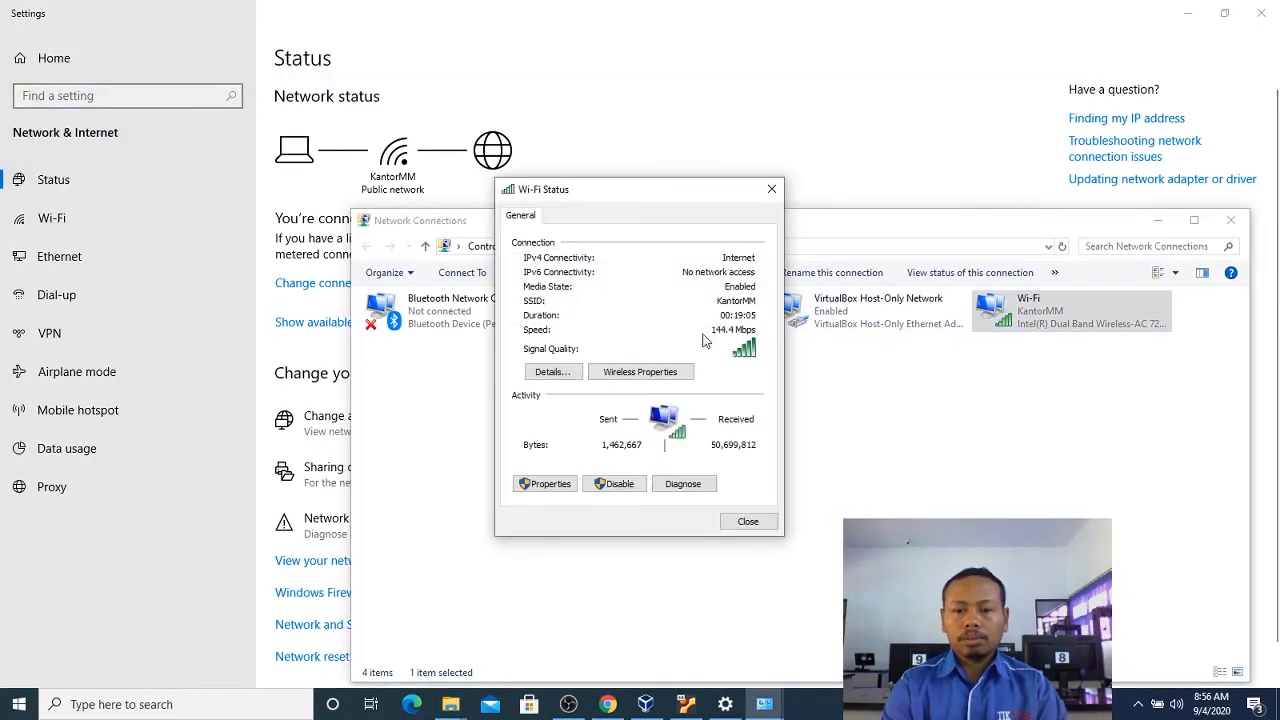
{"action": "left_click", "coordinate": [551, 370]}
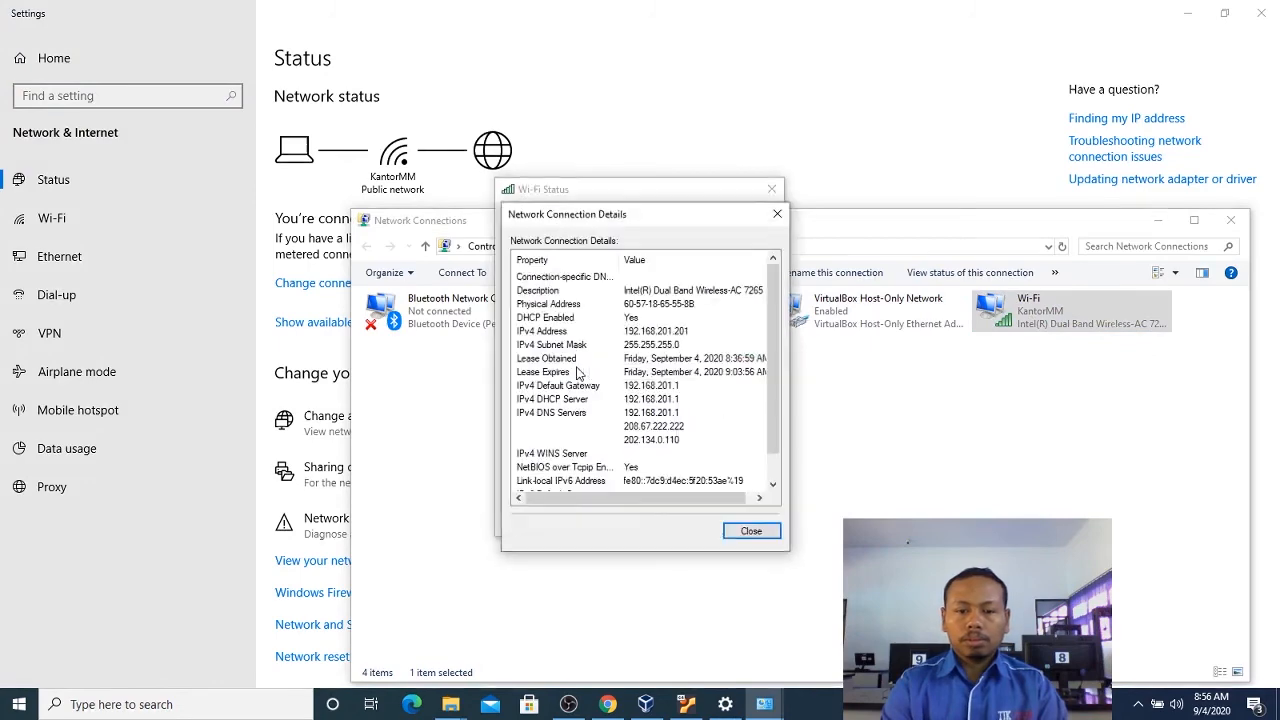
{"action": "left_click", "coordinate": [777, 213]}
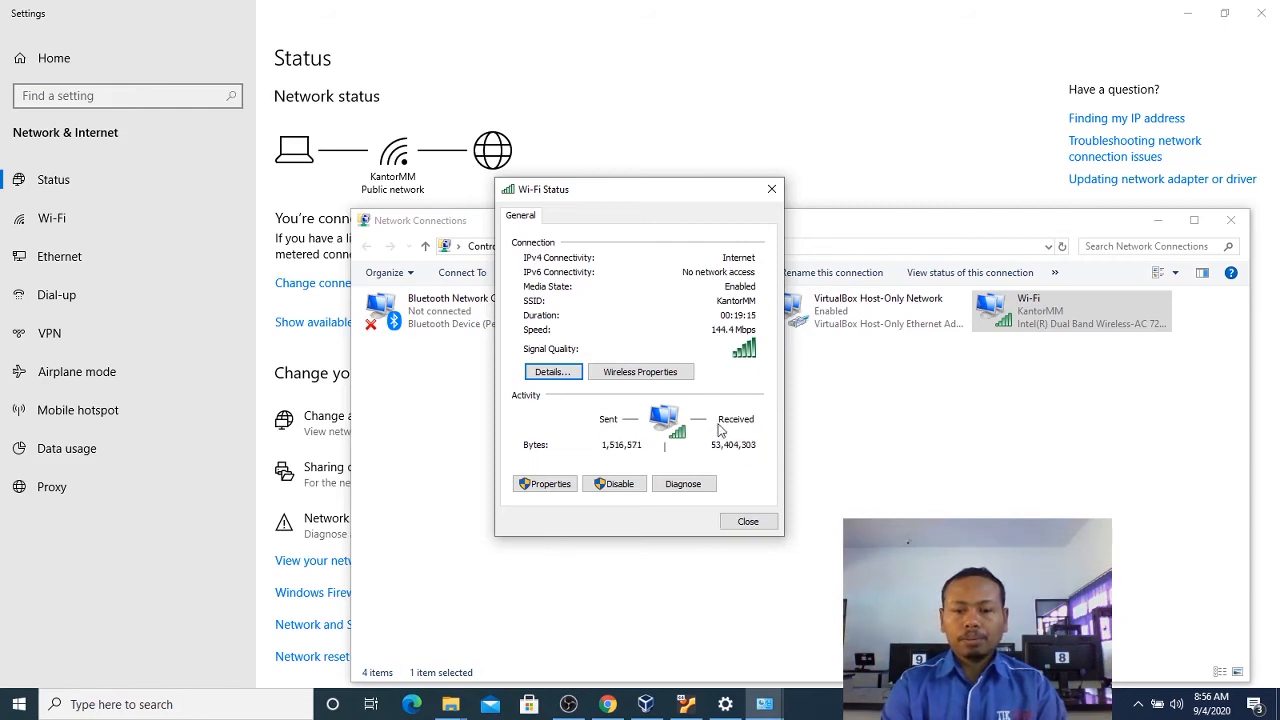
{"action": "left_click", "coordinate": [659, 701]}
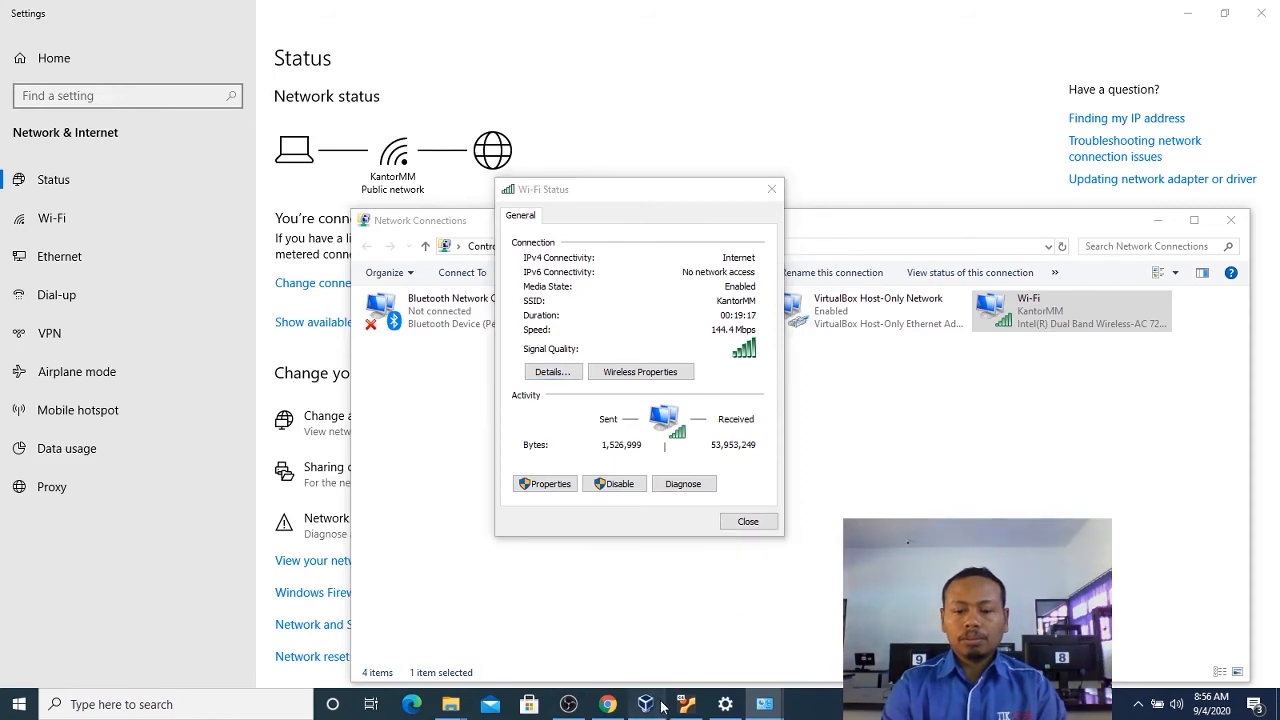
{"action": "left_click", "coordinate": [679, 706]}
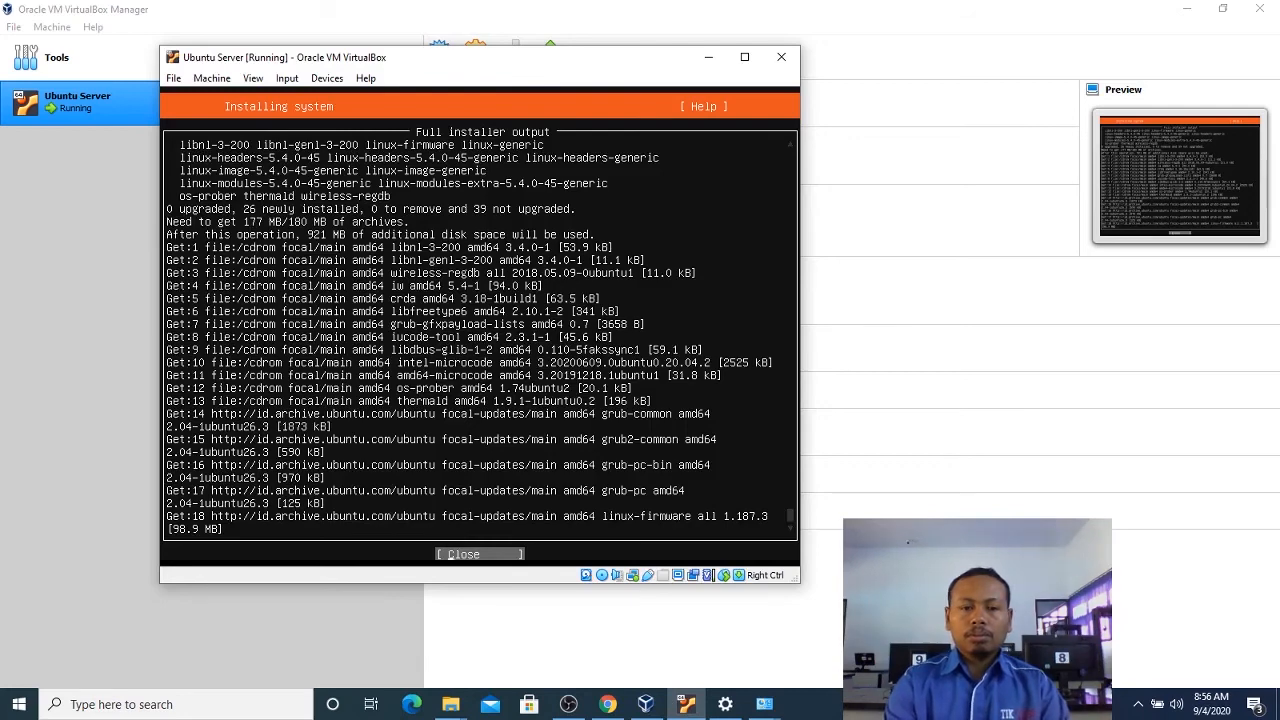
Review the full installer log of the completed installation and return to the finished-install summary.
{"action": "key", "text": "Return"}
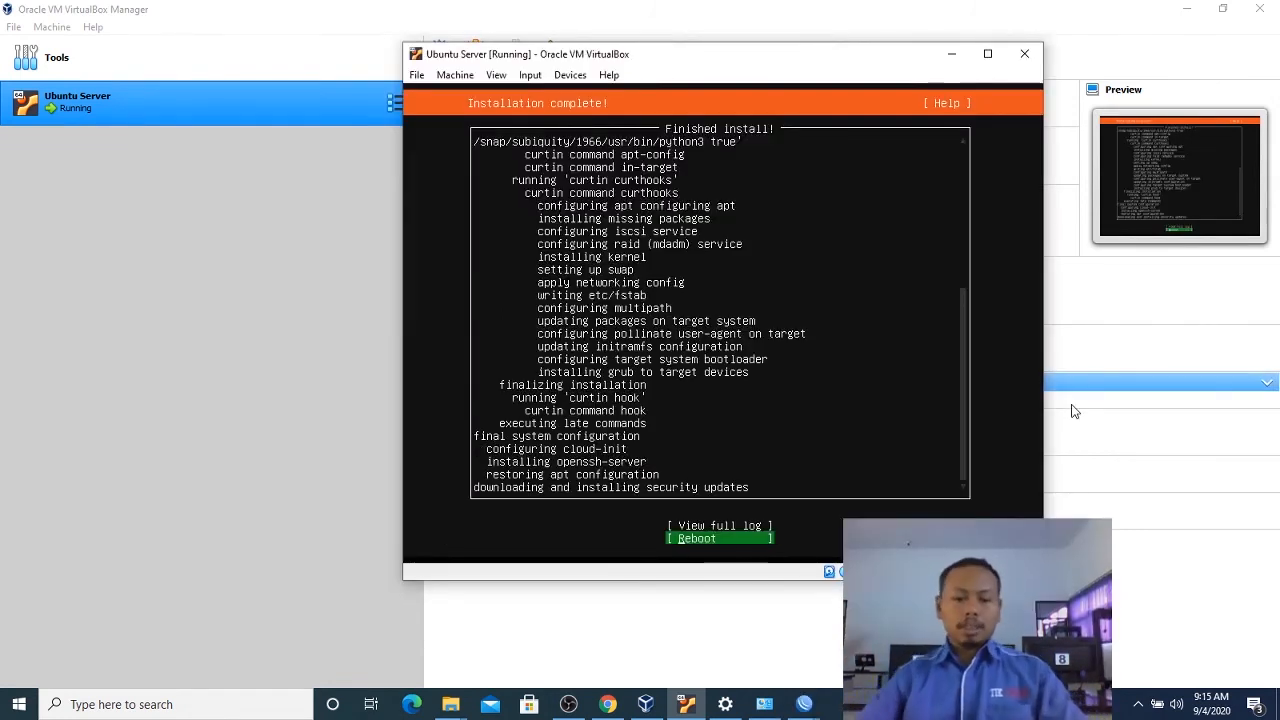
{"action": "key", "text": "Up"}
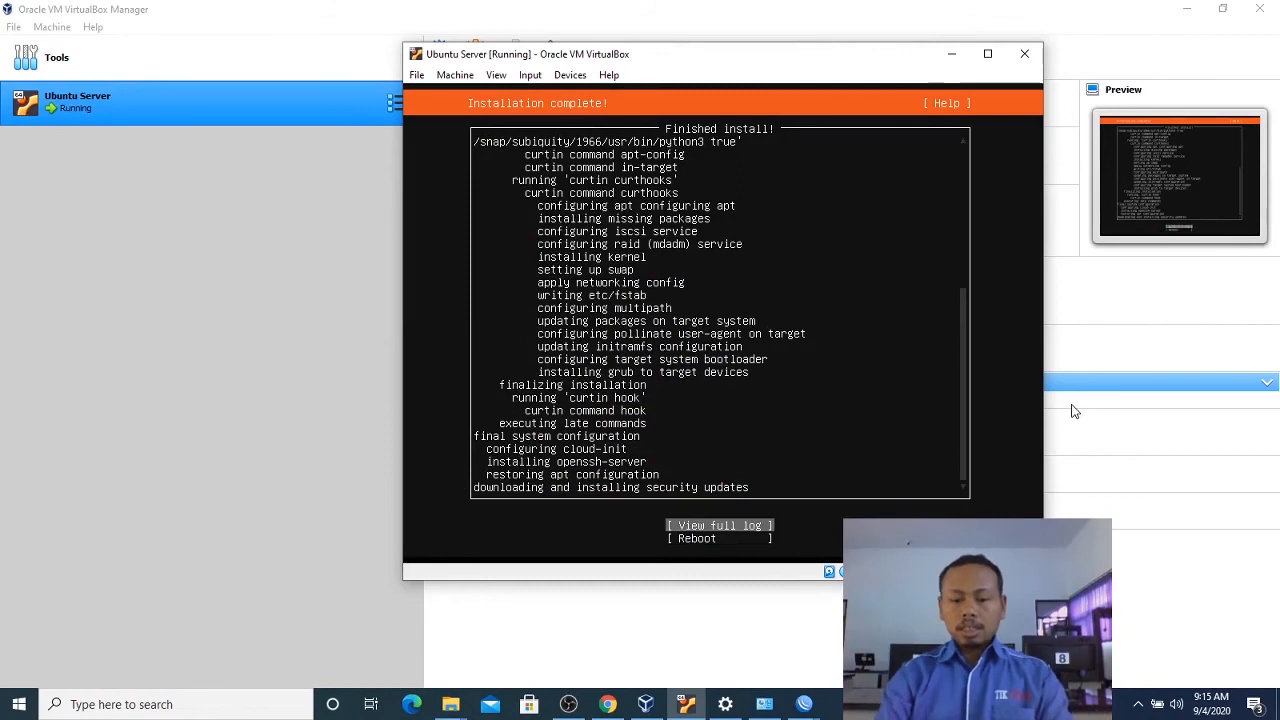
{"action": "key", "text": "Return"}
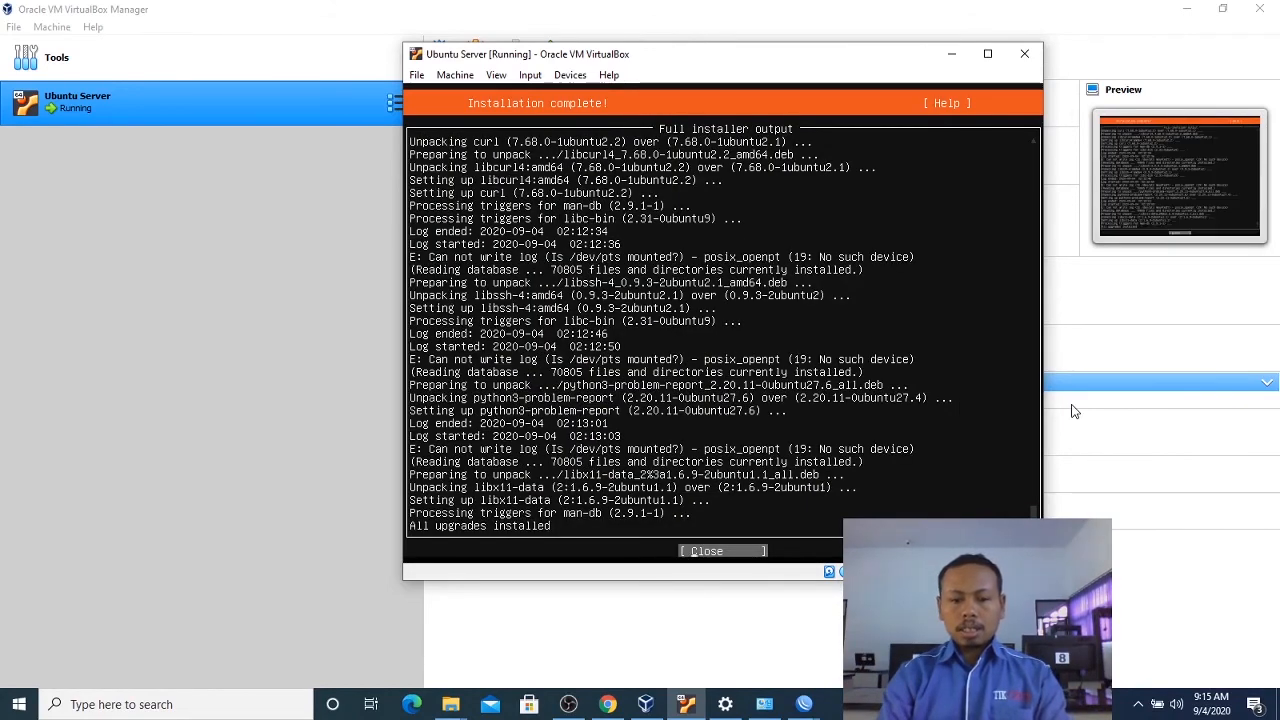
{"action": "key", "text": "Return"}
{"action": "key", "text": "Down"}
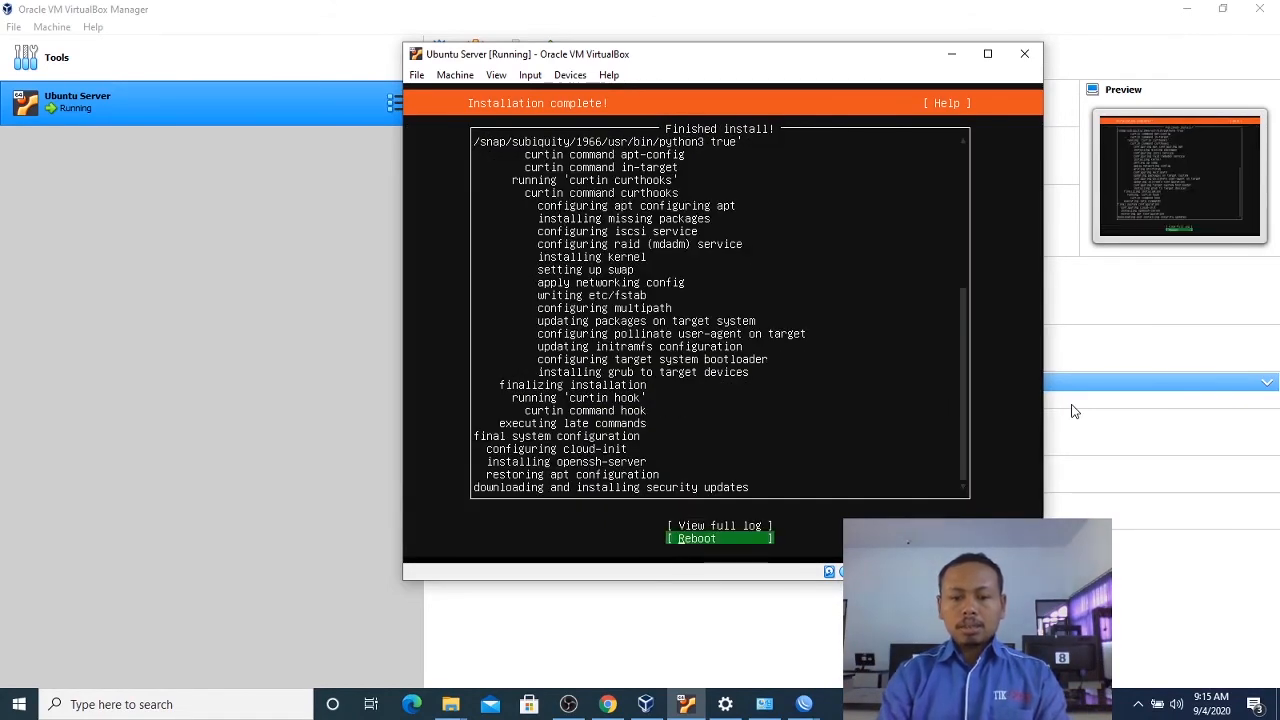
Reboot the virtual machine from the finished installer and continue past the installation medium removal request.
{"action": "key", "text": "Up"}
{"action": "key", "text": "Down"}
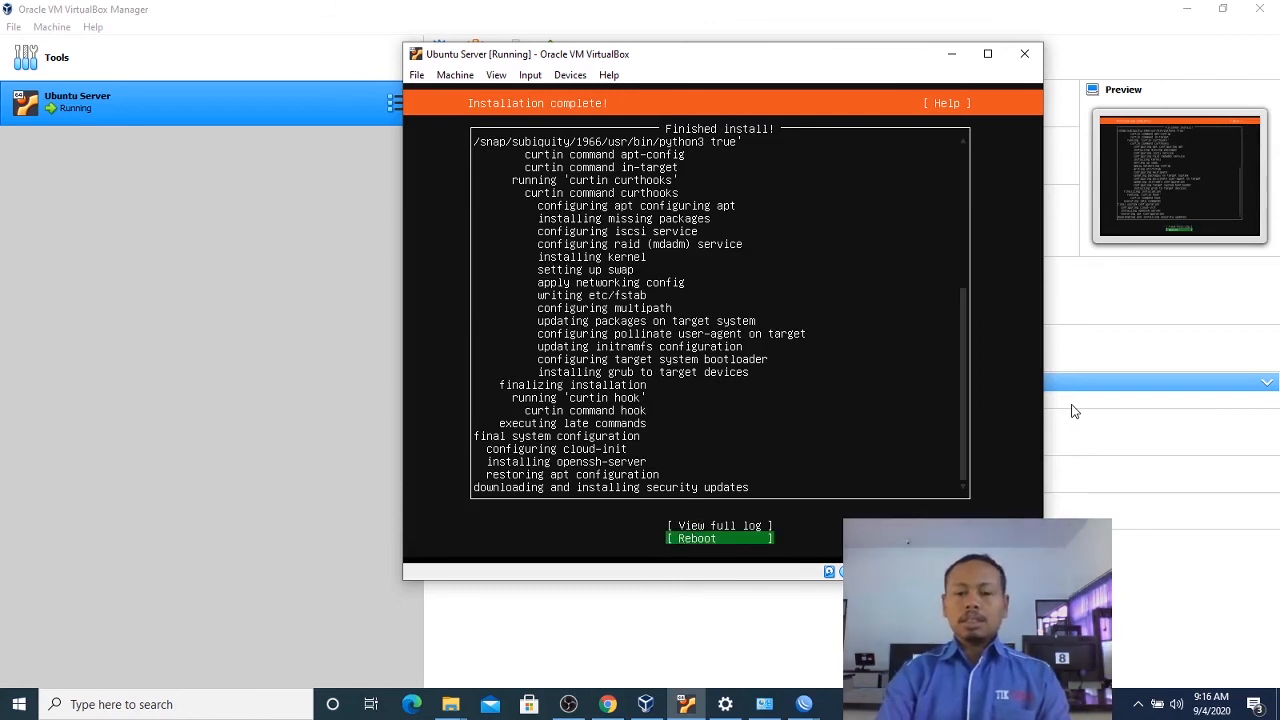
{"action": "key", "text": "Return"}
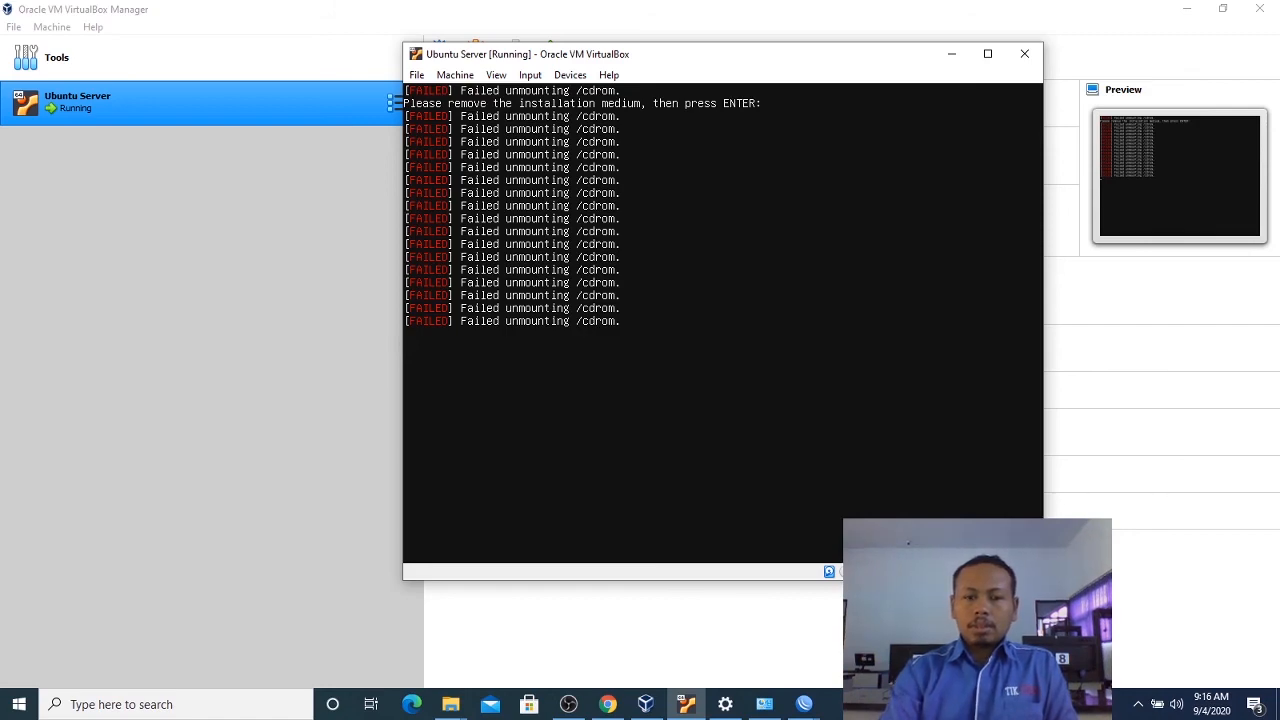
{"action": "key", "text": "Return"}
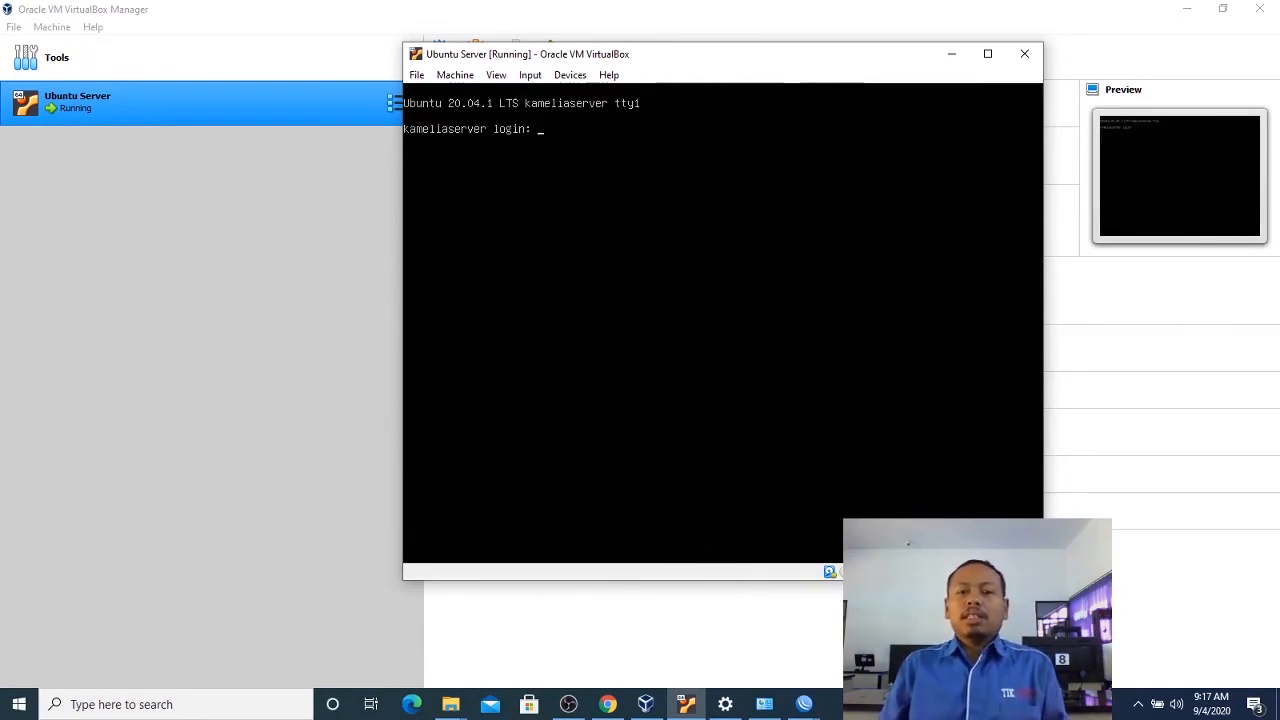
Log in to the Ubuntu server console with the account's username and password.
{"action": "type", "text": "kamelia"}
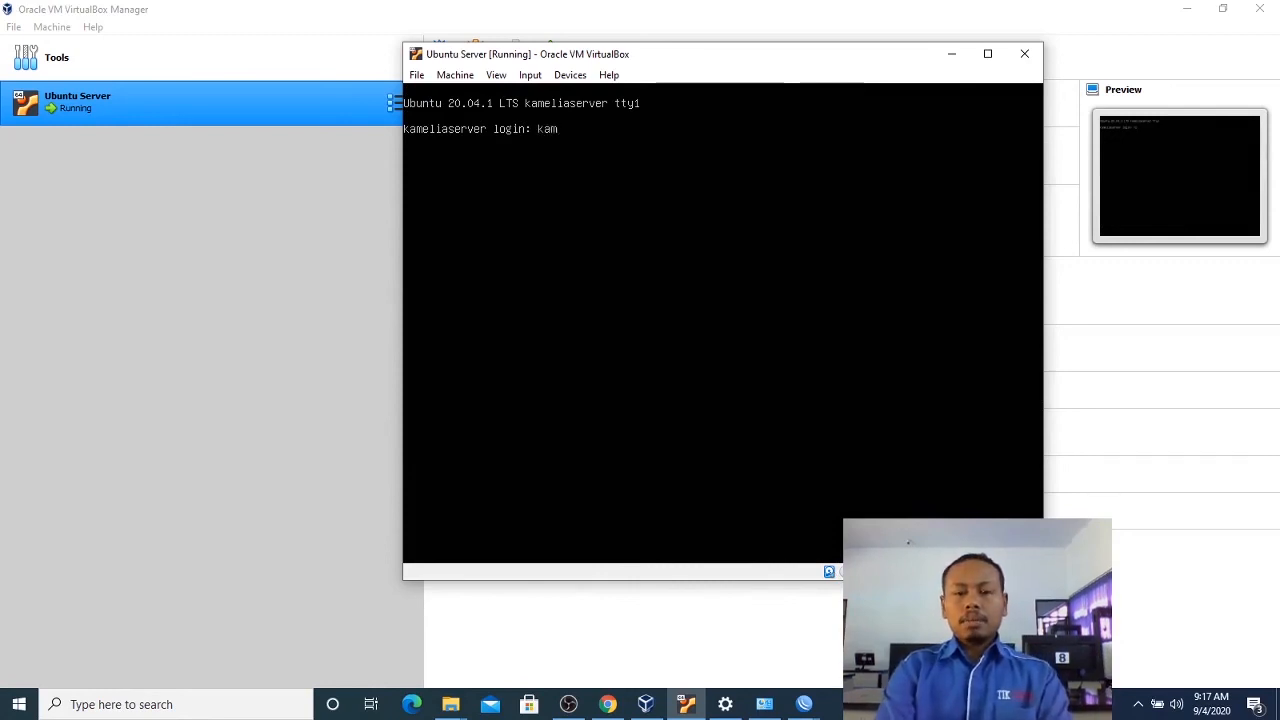
{"action": "key", "text": "Return"}
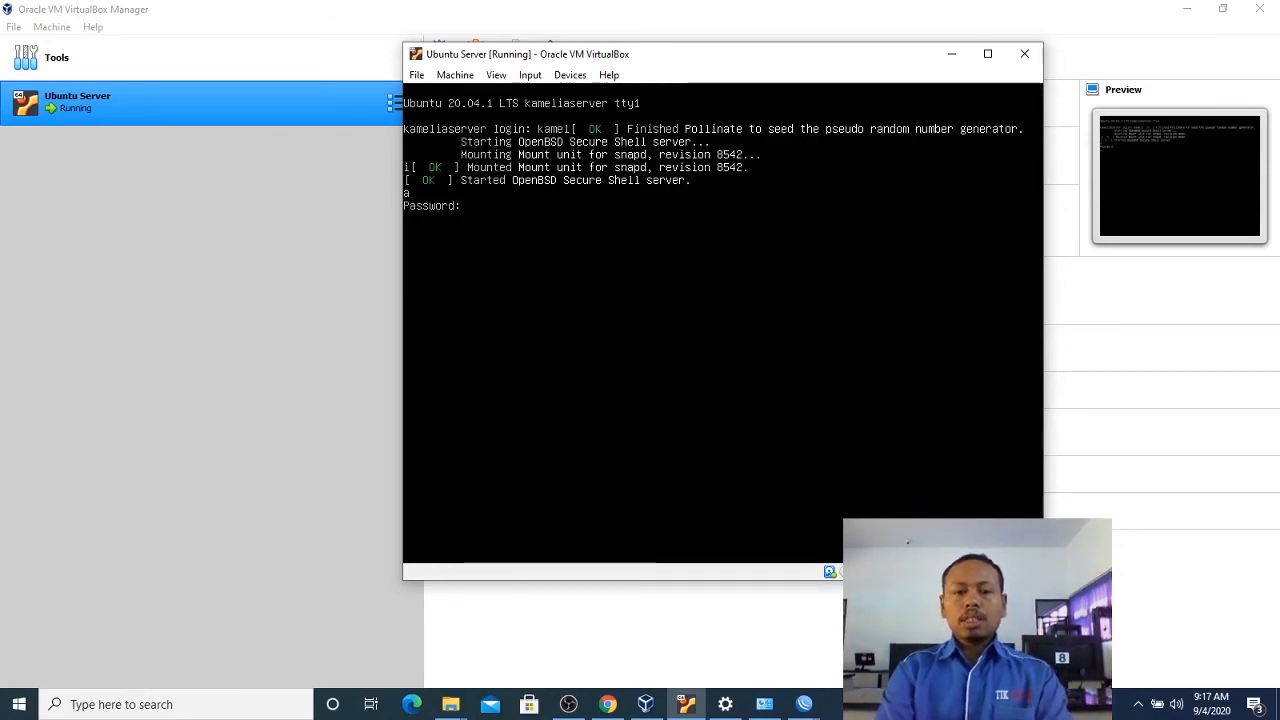
{"action": "key", "text": "Return"}
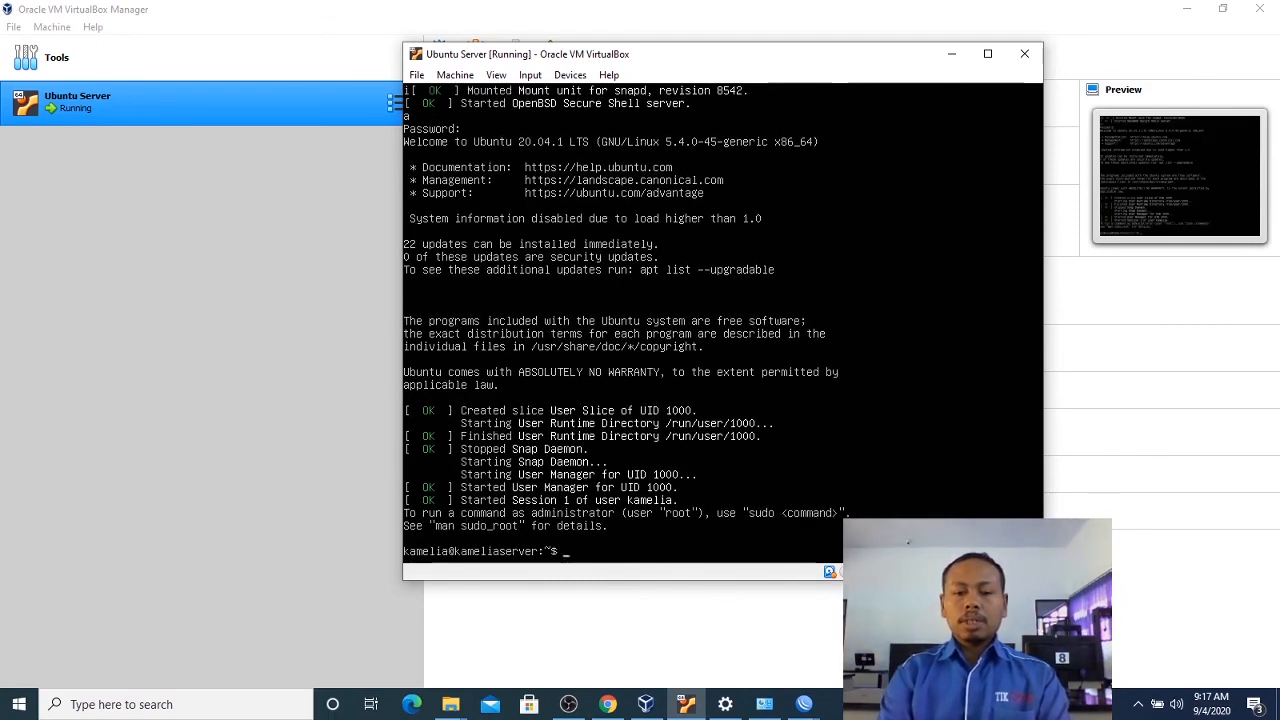
Try the cls command, interrupt it, and clear the terminal of startup messages with the clear command.
{"action": "type", "text": "cls"}
{"action": "key", "text": "Return"}
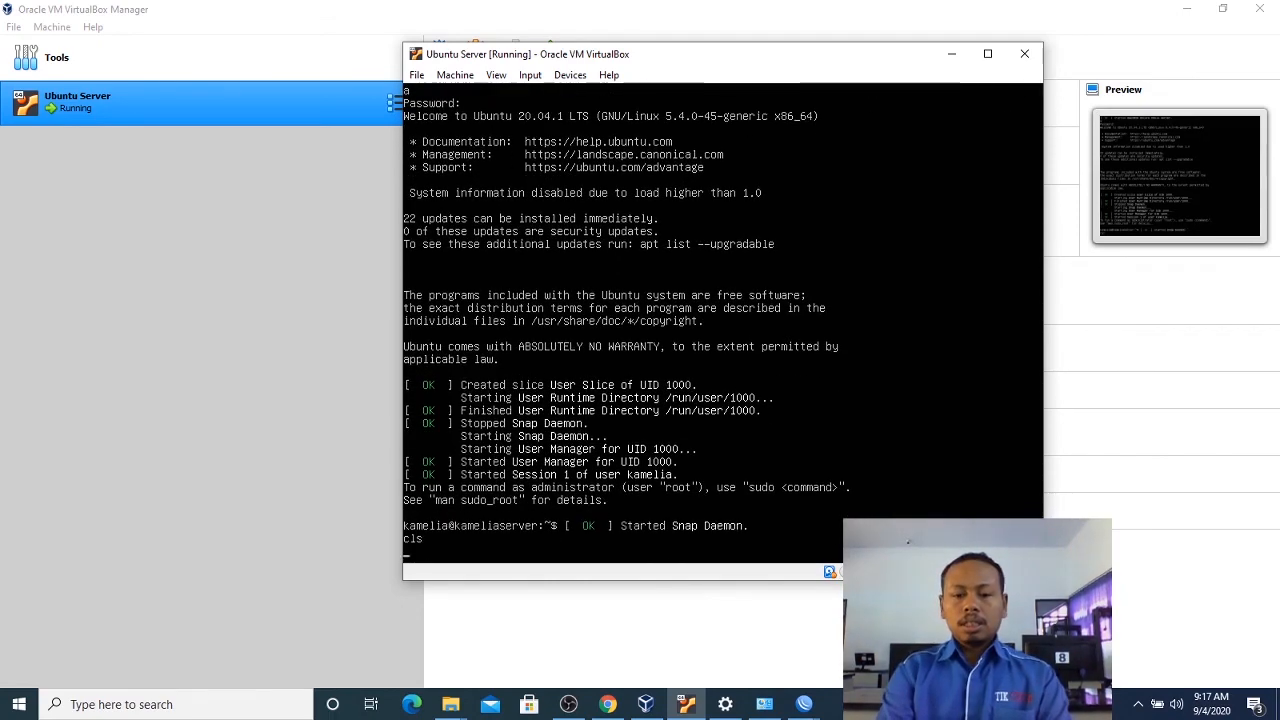
{"action": "key", "text": "ctrl+c"}
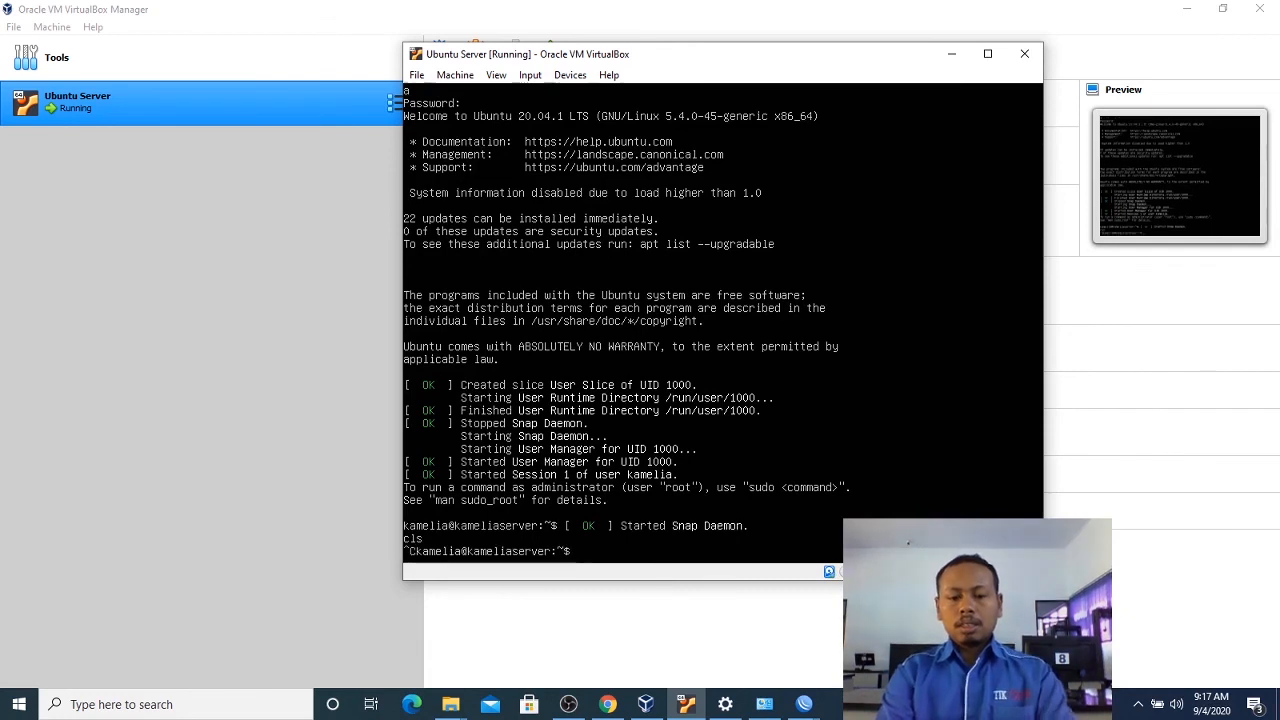
{"action": "type", "text": "clear"}
{"action": "key", "text": "Return"}
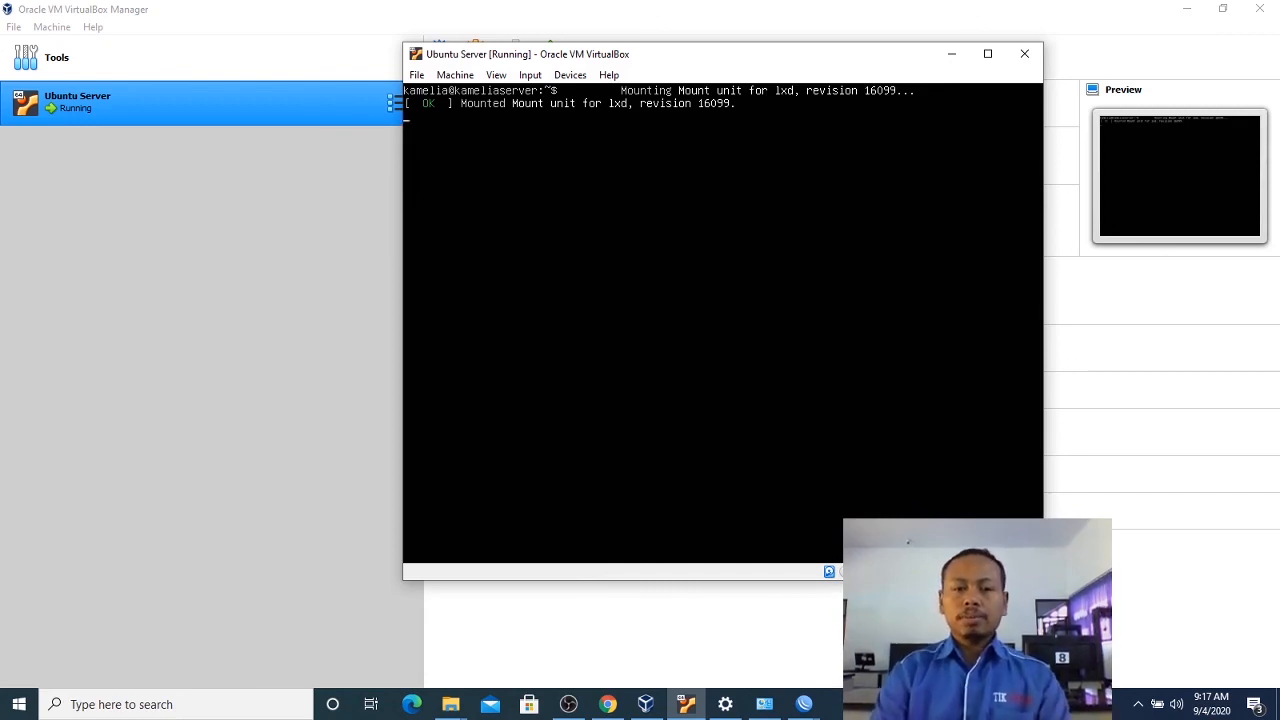
{"action": "type", "text": "clear"}
{"action": "key", "text": "Return"}
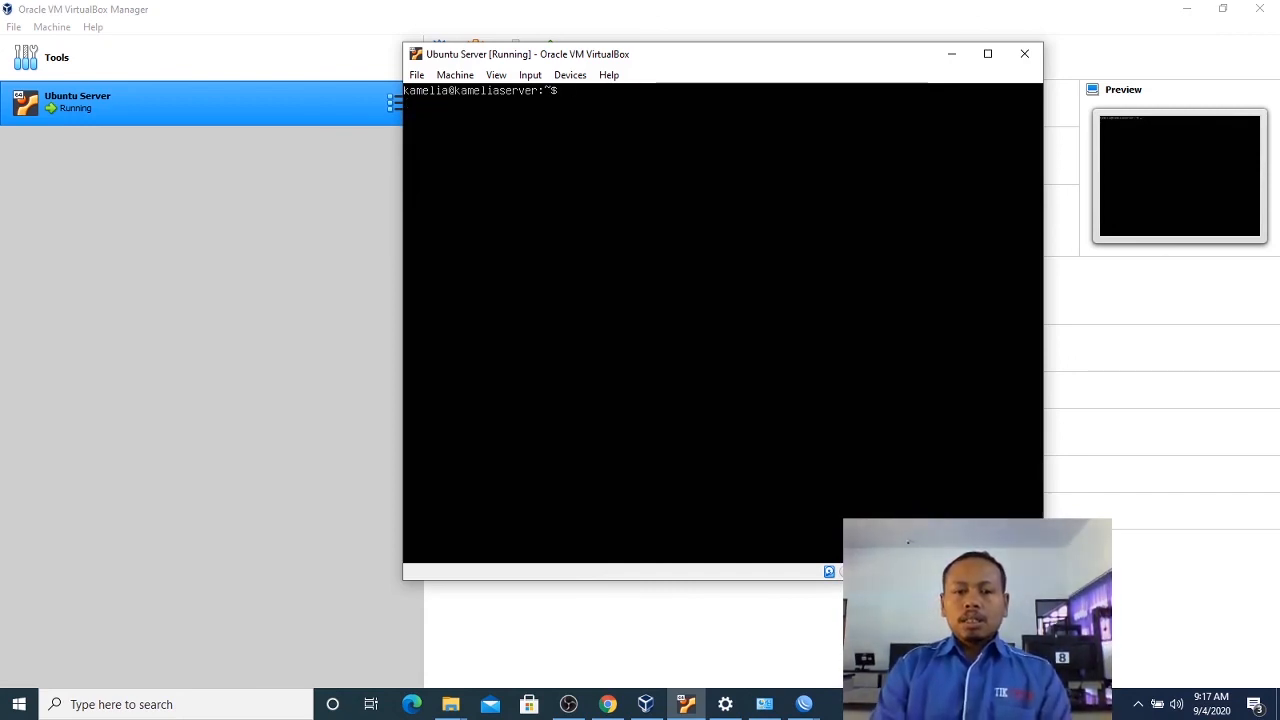
Switch to a root shell with sudo su, entering the account password for authentication.
{"action": "type", "text": "sudo"}
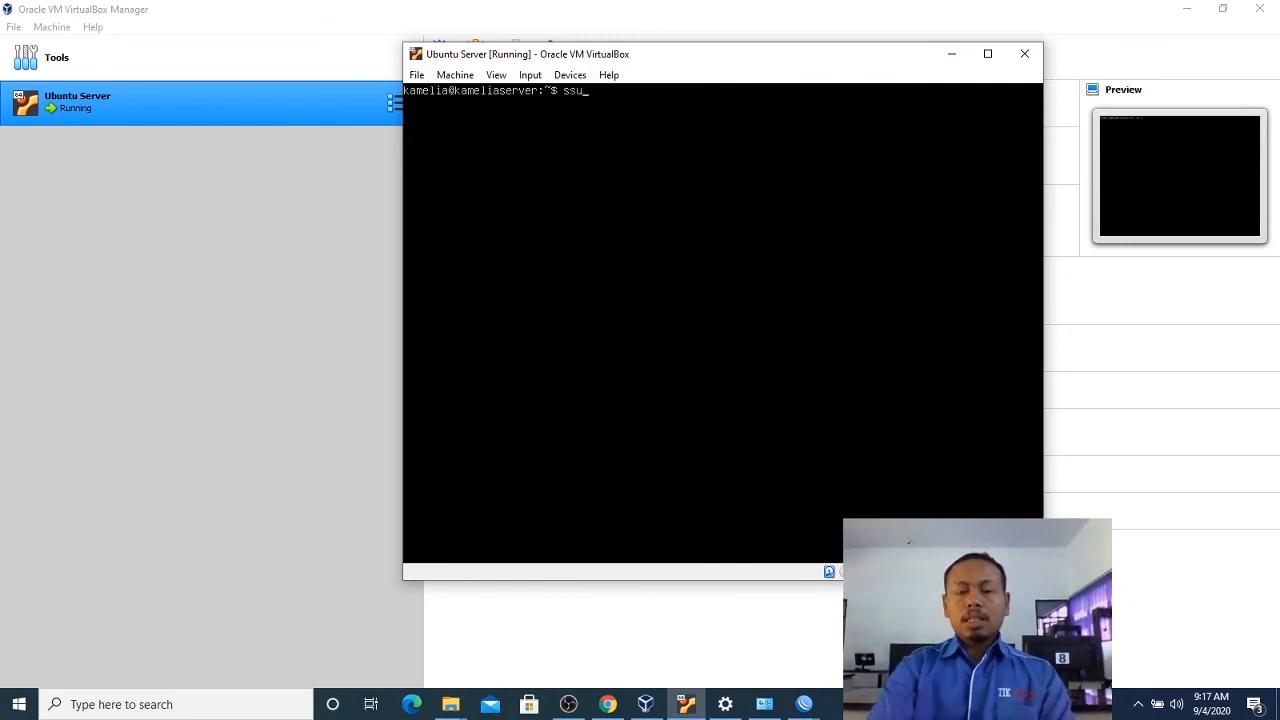
{"action": "key", "text": "BackSpace"}
{"action": "key", "text": "BackSpace"}
{"action": "key", "text": "BackSpace"}
{"action": "key", "text": "BackSpace"}
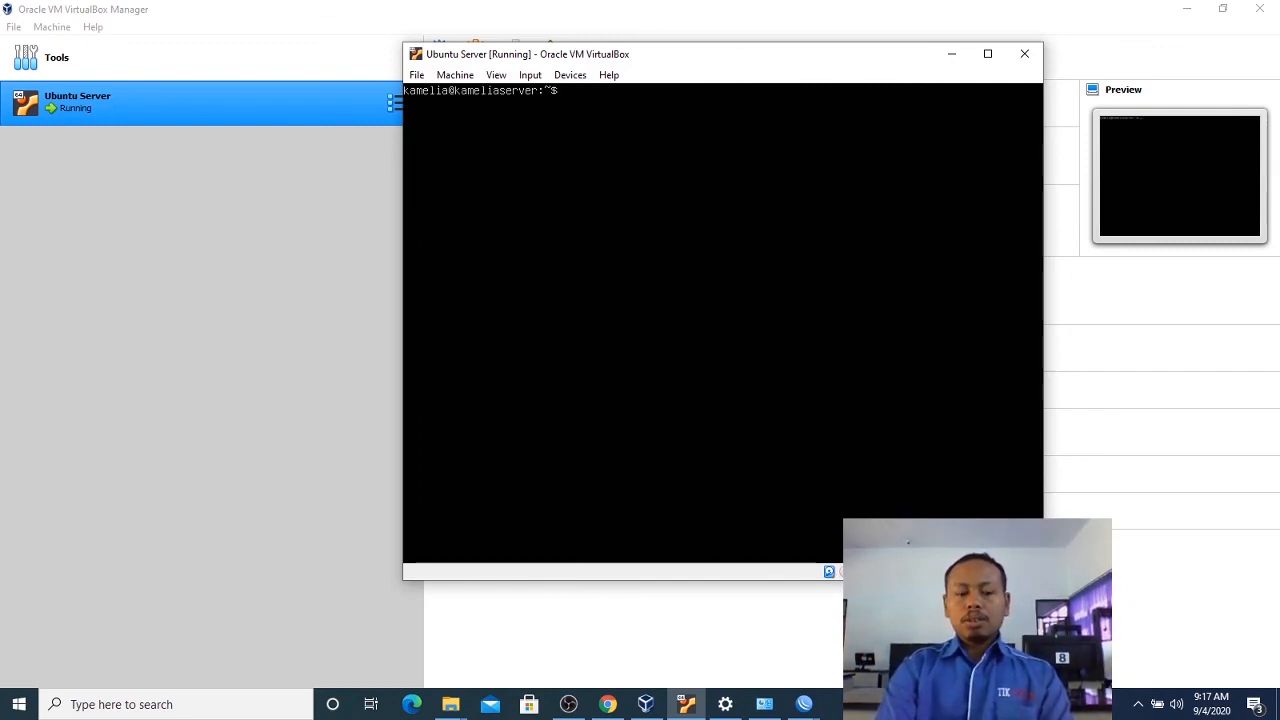
{"action": "type", "text": "sudo su"}
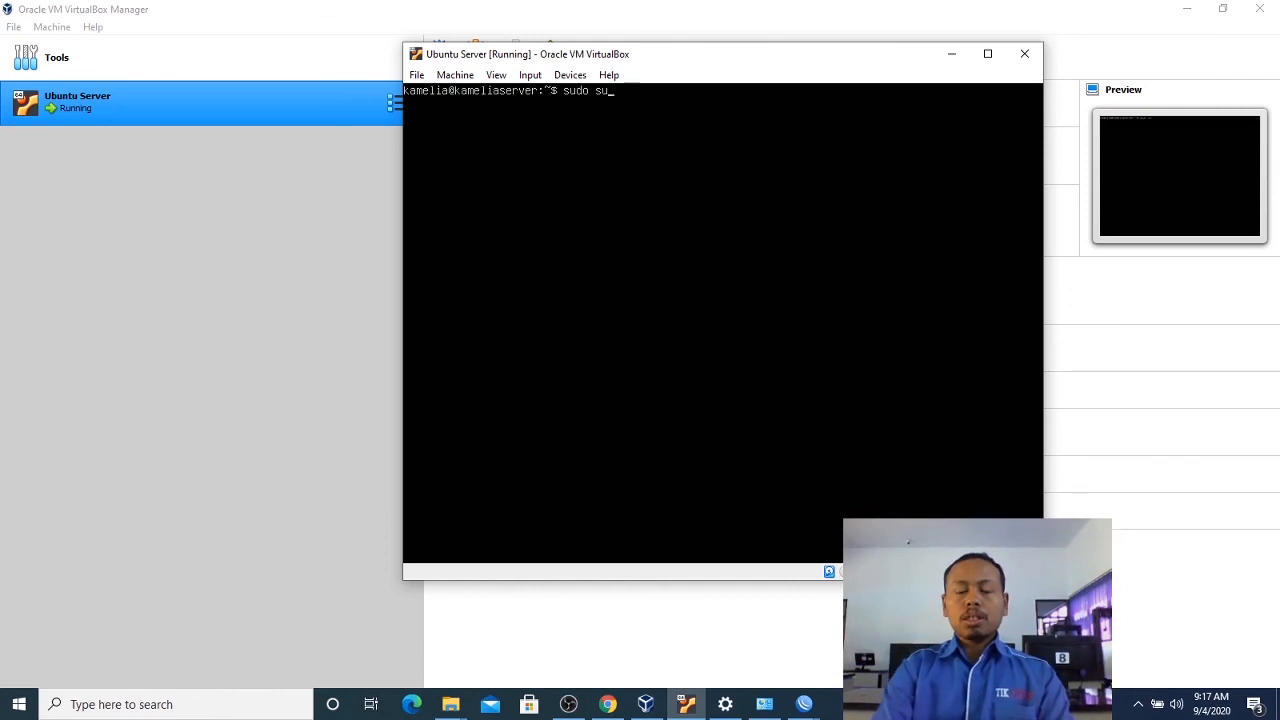
{"action": "key", "text": "Return"}
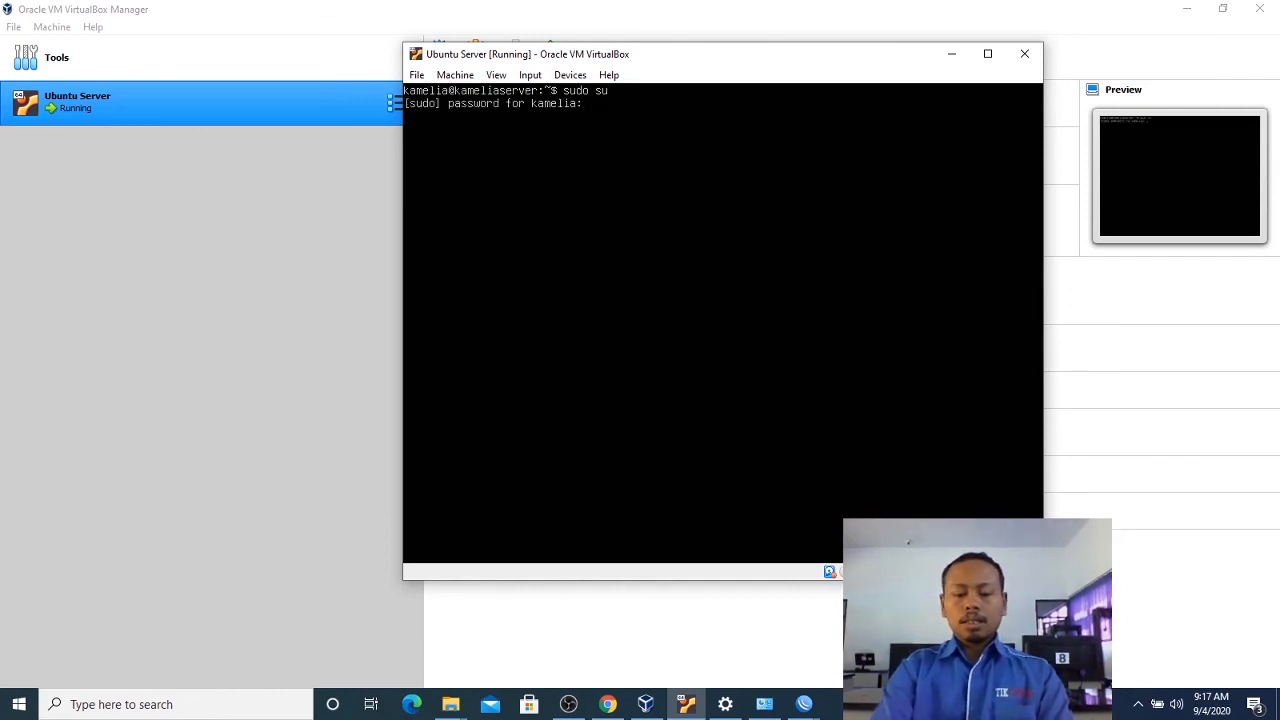
{"action": "key", "text": "Return"}
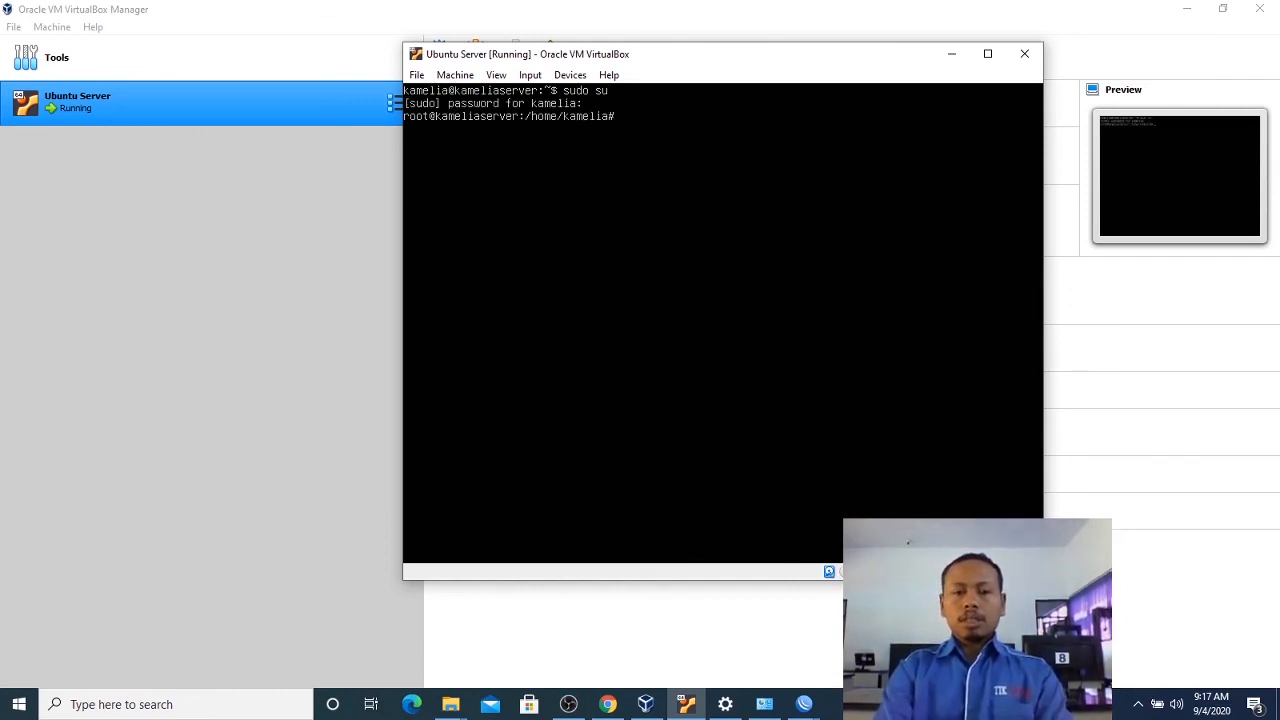